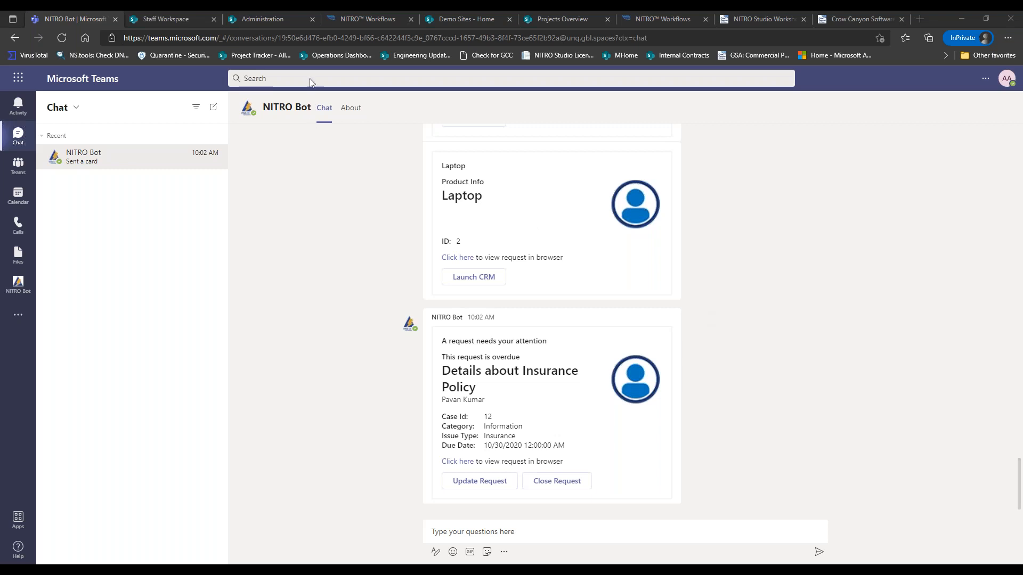
# Switch to the Requests Management workflows in NITRO Workflows and start a scheduled / user / bot triggered workflow on the Requests list
pyautogui.click(350, 17)
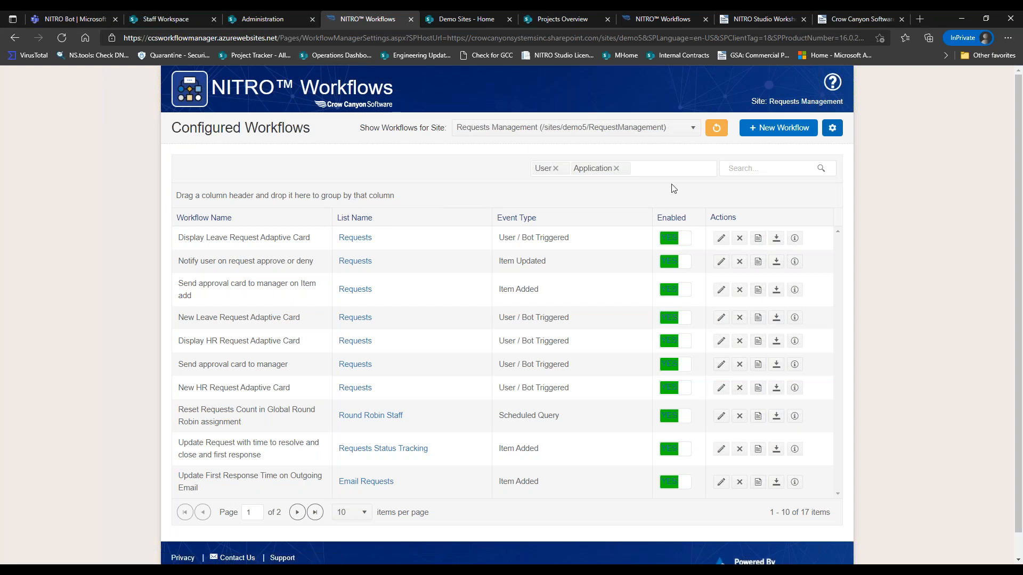
pyautogui.click(769, 133)
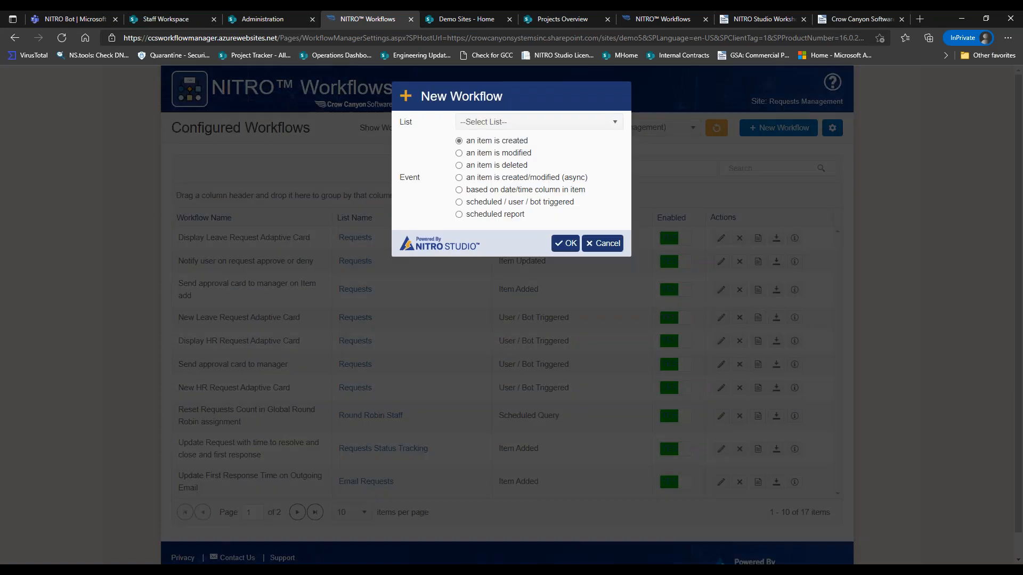
pyautogui.click(612, 124)
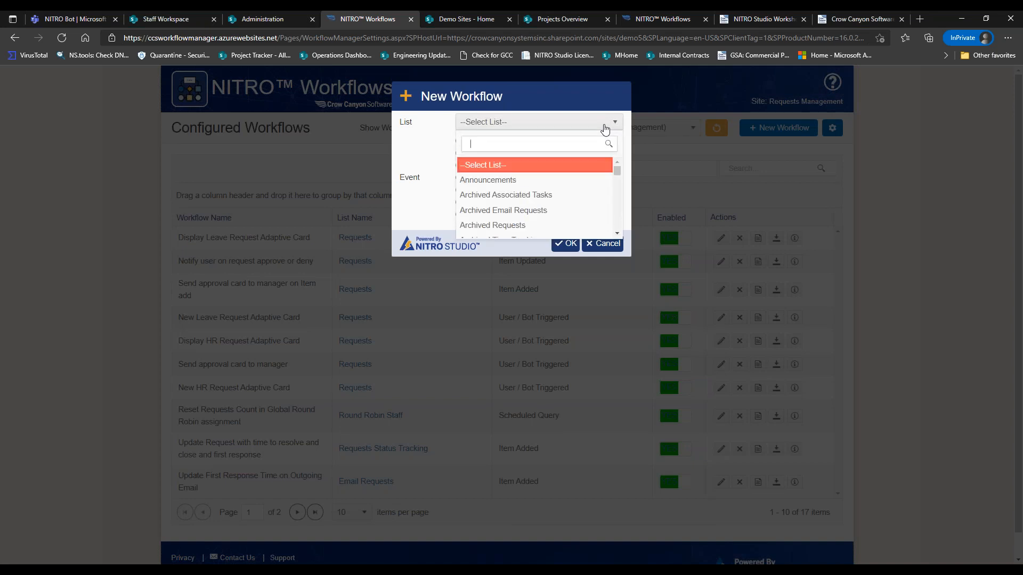
pyautogui.moveTo(619, 175); pyautogui.dragTo(595, 207)
pyautogui.click(546, 178)
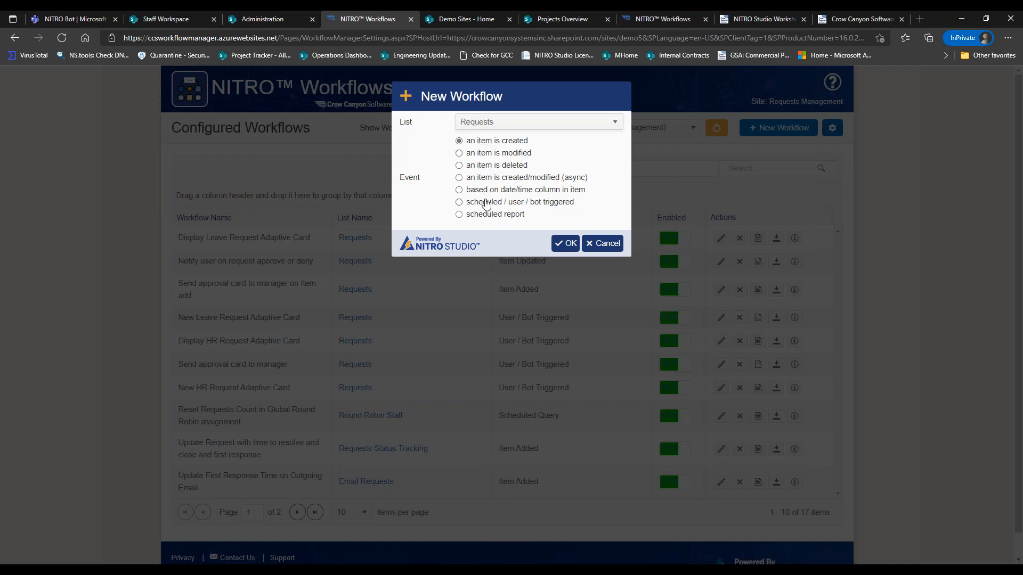
pyautogui.click(485, 203)
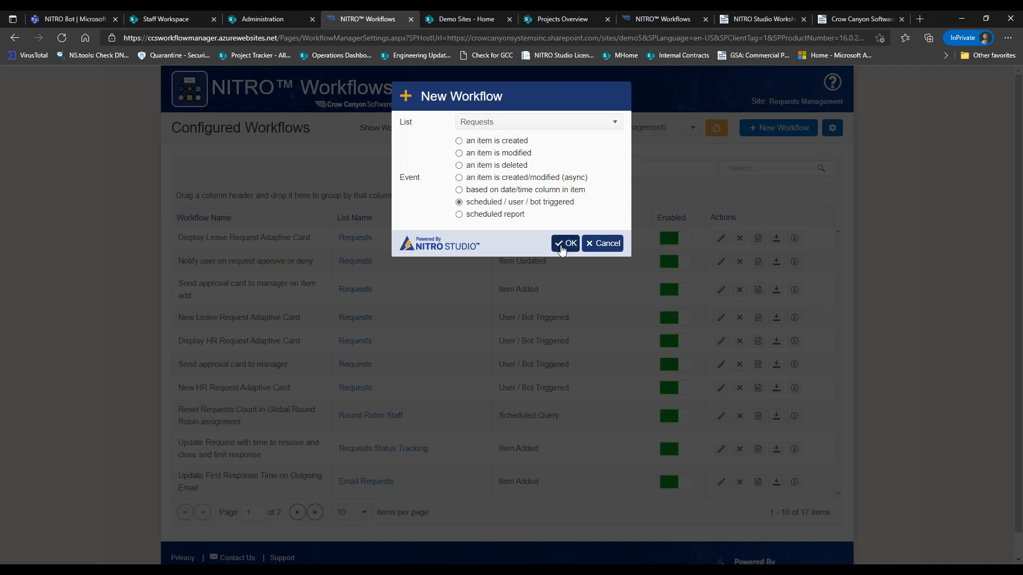
pyautogui.click(562, 249)
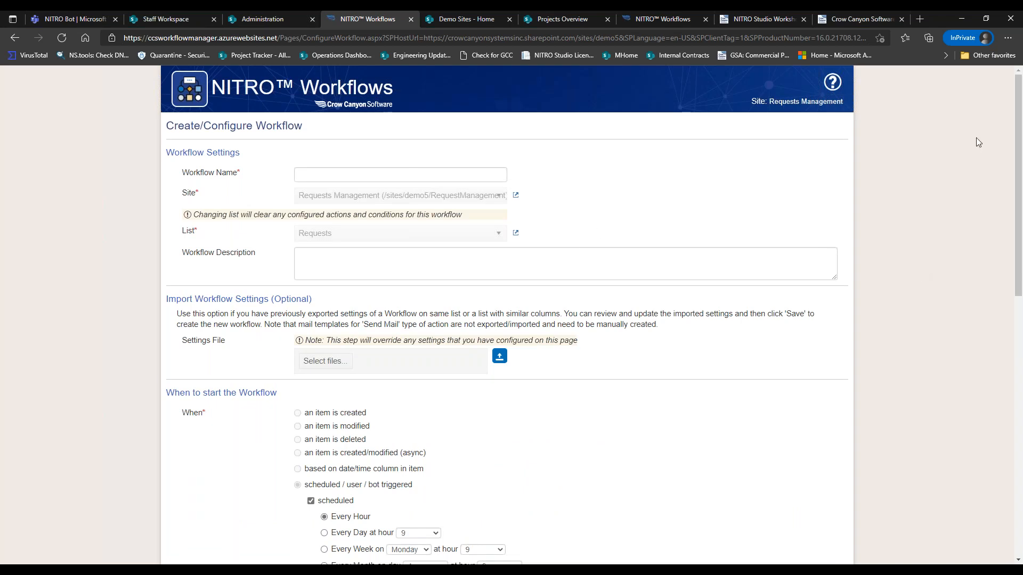
# Examine the Microsoft Teams actions available for the new workflow, including posting an adaptive card
pyautogui.scroll(-10, 1019, 124)
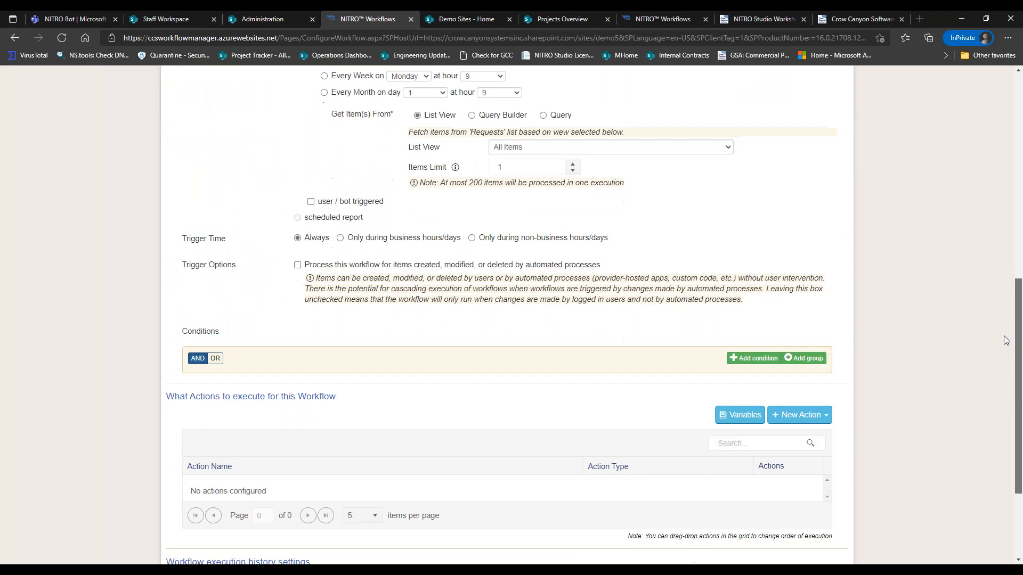
pyautogui.click(827, 334)
pyautogui.moveTo(796, 540)
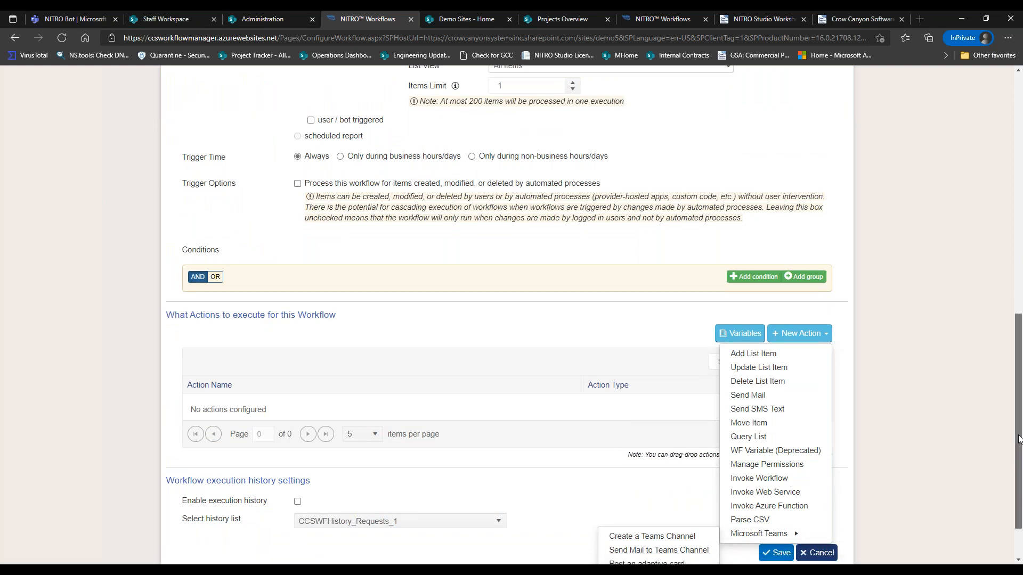
pyautogui.scroll(-2, 851, 526)
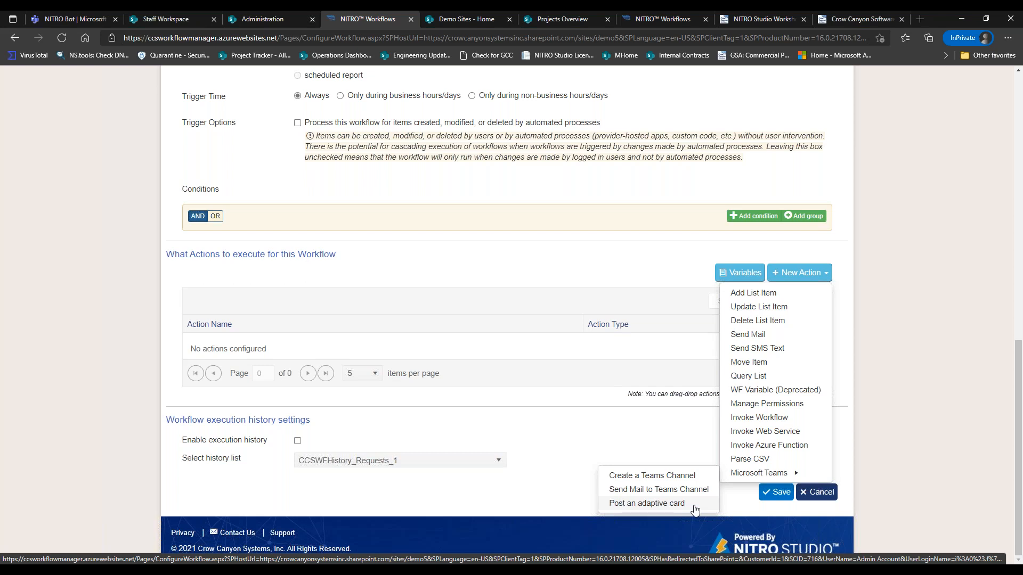
# Among the Project Tracker workflows, open the one that creates a Teams channel for new projects and its Create Channel action settings
pyautogui.click(583, 20)
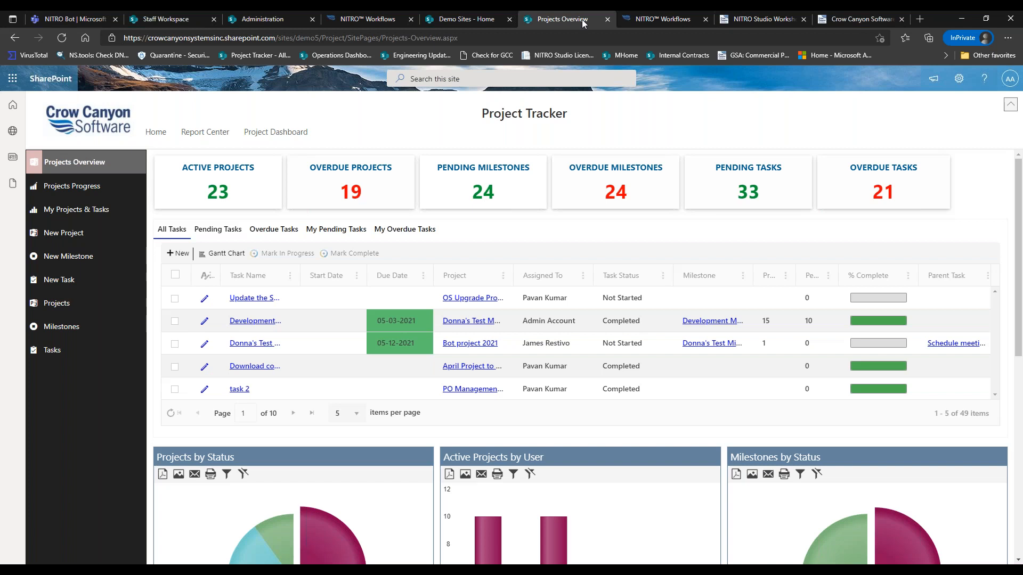
pyautogui.click(630, 21)
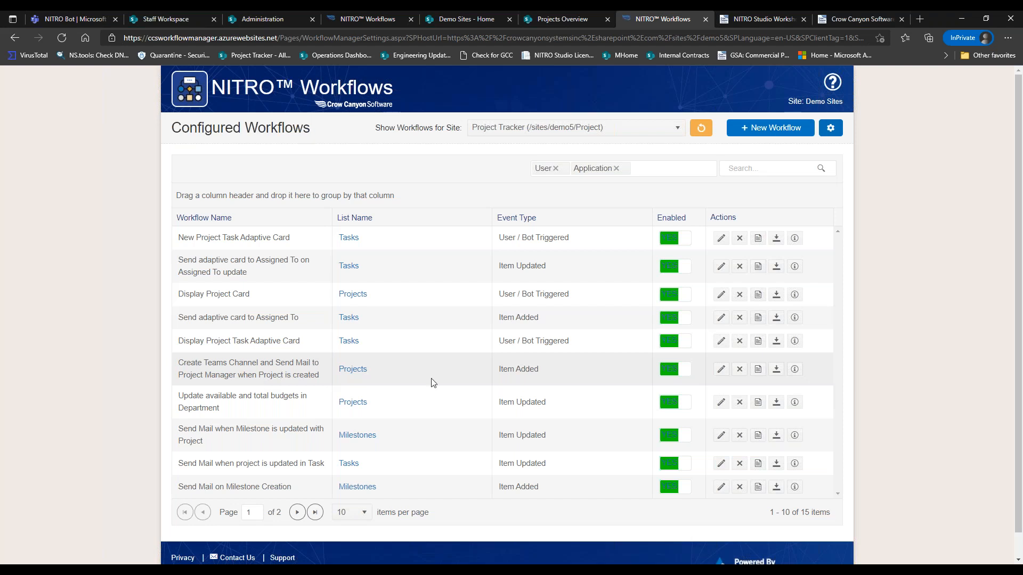
pyautogui.click(720, 369)
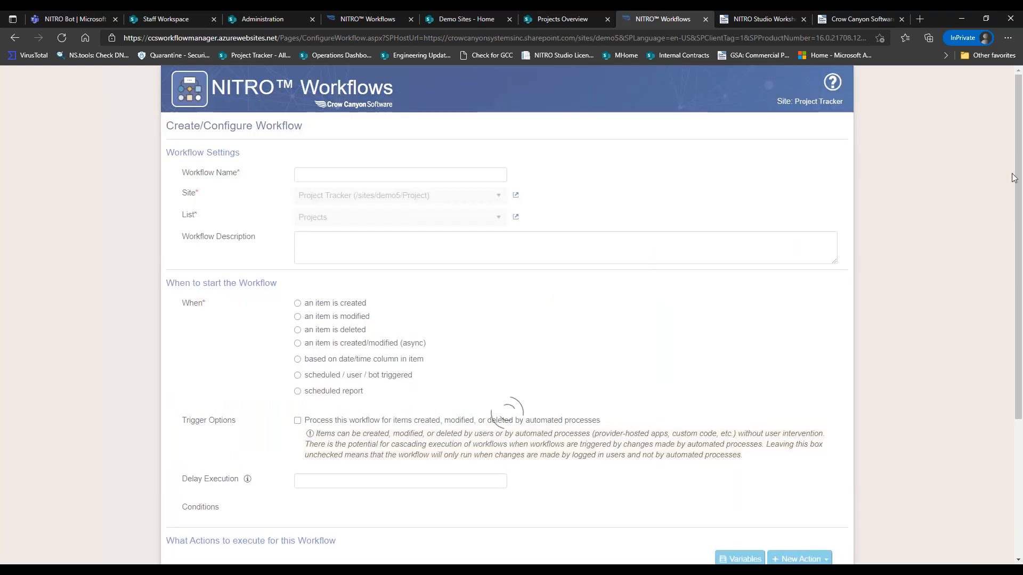
pyautogui.moveTo(1018, 168); pyautogui.dragTo(1018, 330)
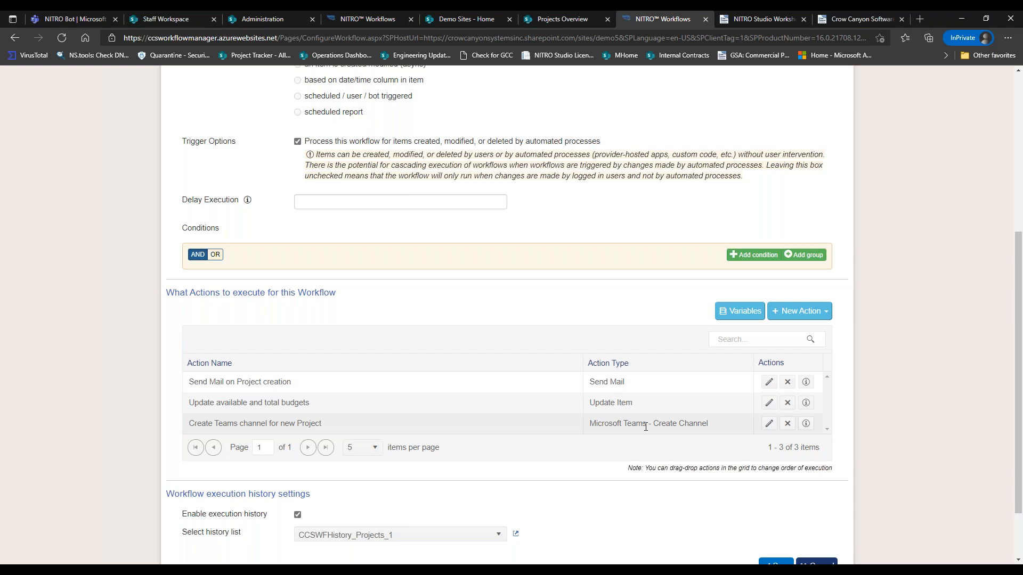
pyautogui.click(769, 423)
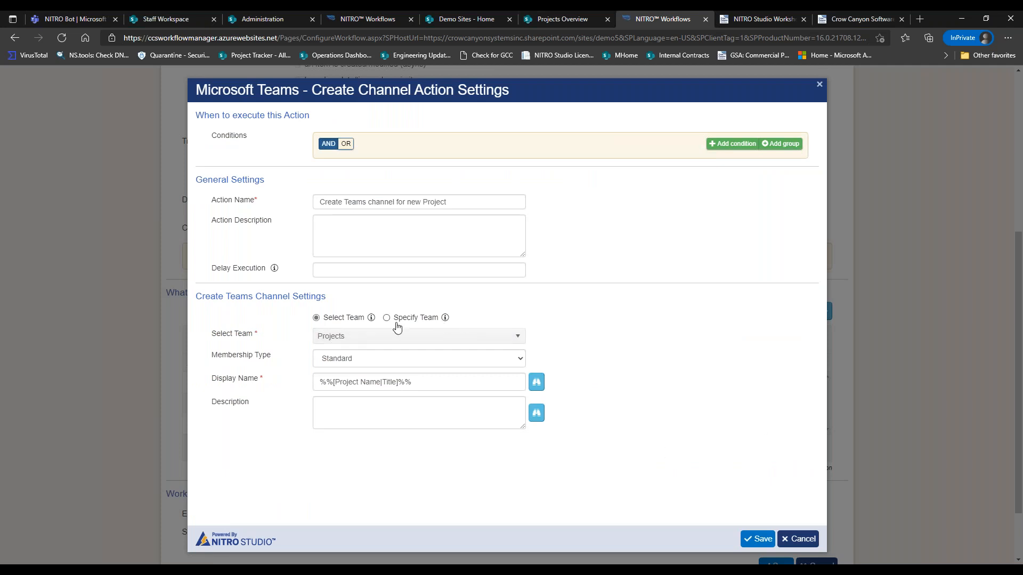
# Examine the team choices and membership types in the Create Teams Channel settings, leaving Projects and Standard selected
pyautogui.moveTo(202, 296); pyautogui.dragTo(325, 296)
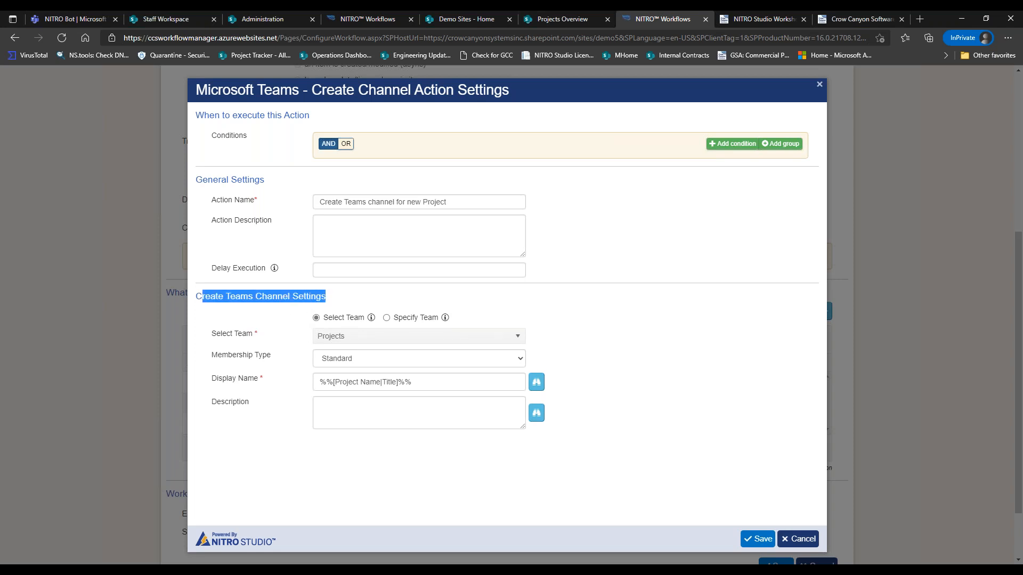
pyautogui.click(294, 343)
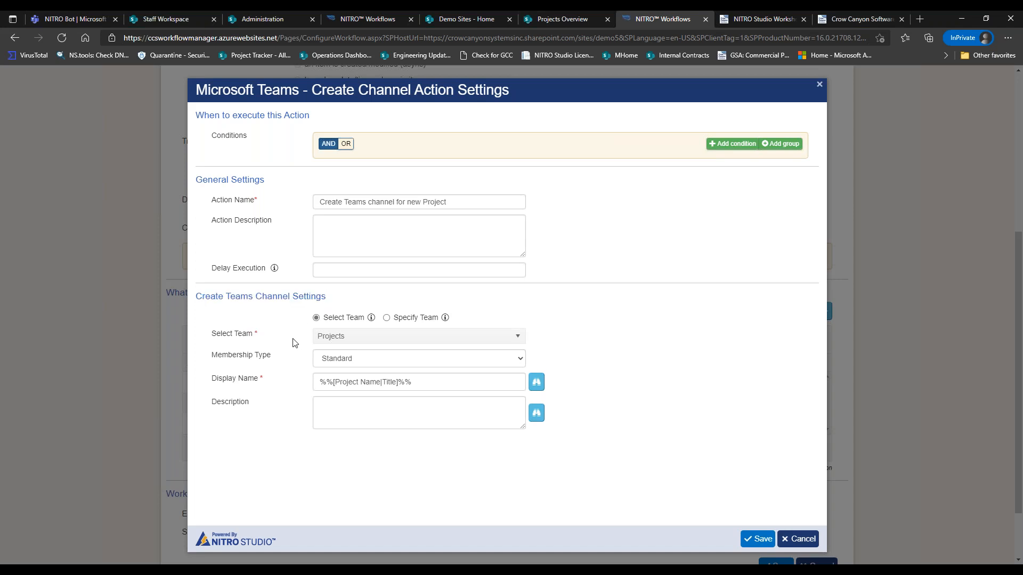
pyautogui.click(425, 343)
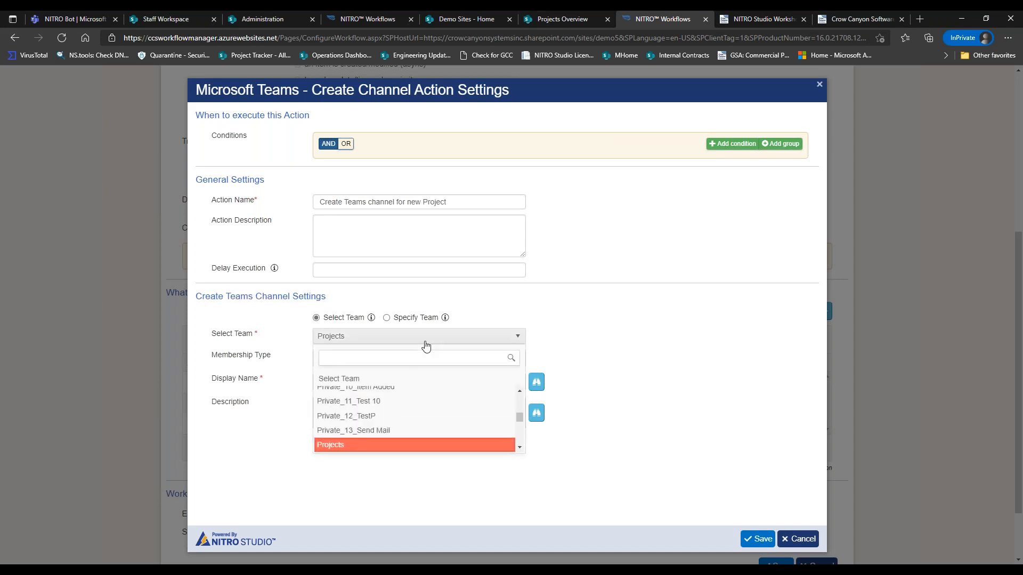
pyautogui.moveTo(519, 416)
pyautogui.mouseDown()
pyautogui.moveTo(523, 438)
pyautogui.moveTo(519, 402)
pyautogui.moveTo(520, 421)
pyautogui.mouseUp()
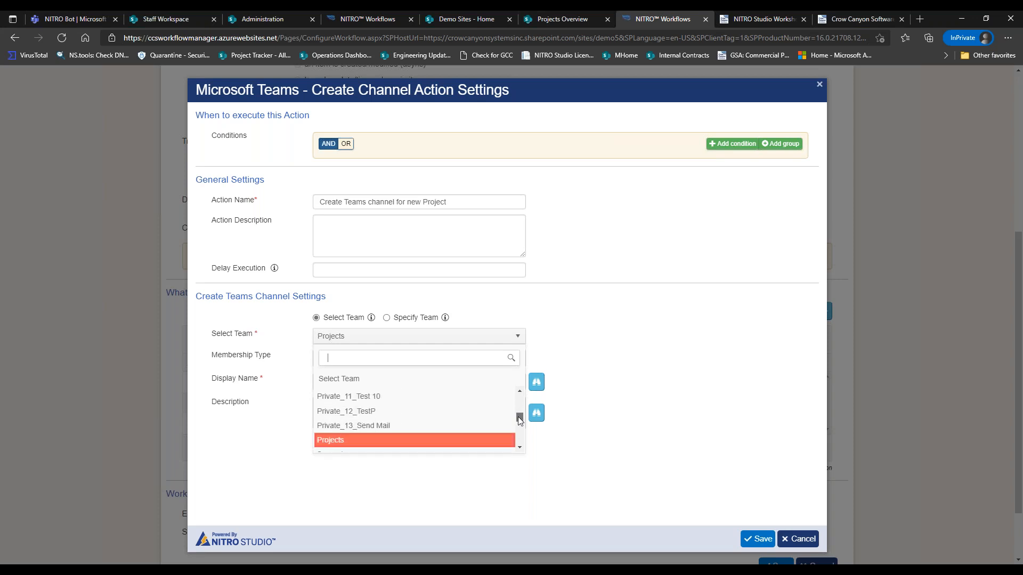
pyautogui.click(588, 341)
pyautogui.click(489, 364)
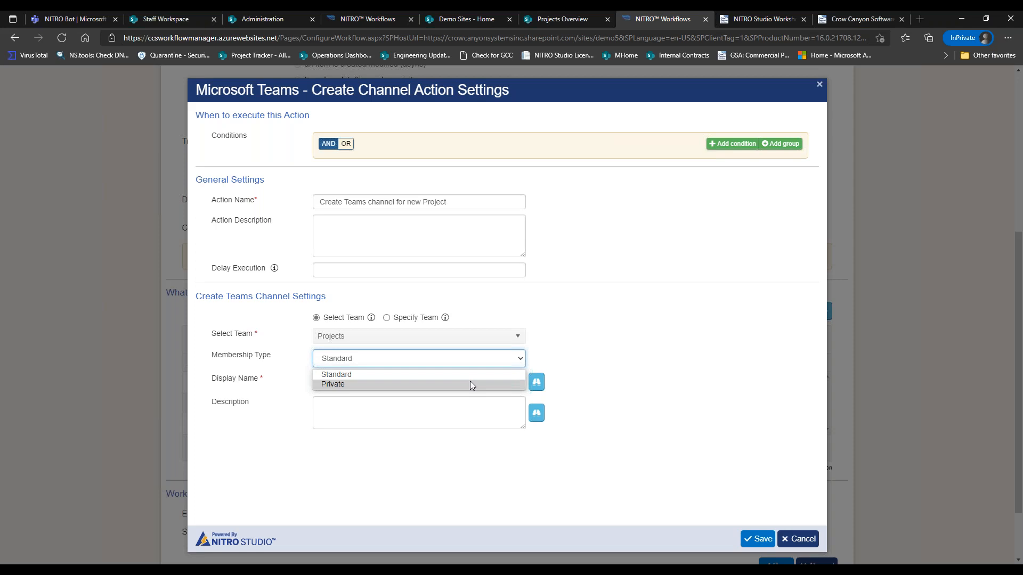
pyautogui.click(618, 354)
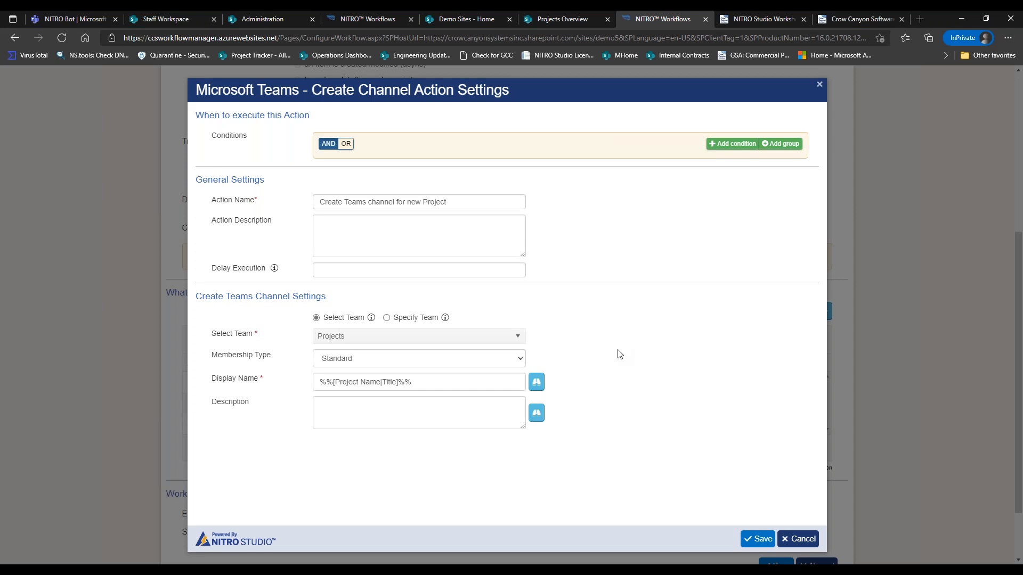
# Review the placeholder mapping for the channel's display name, then leave the mapping and the action settings without saving
pyautogui.click(537, 382)
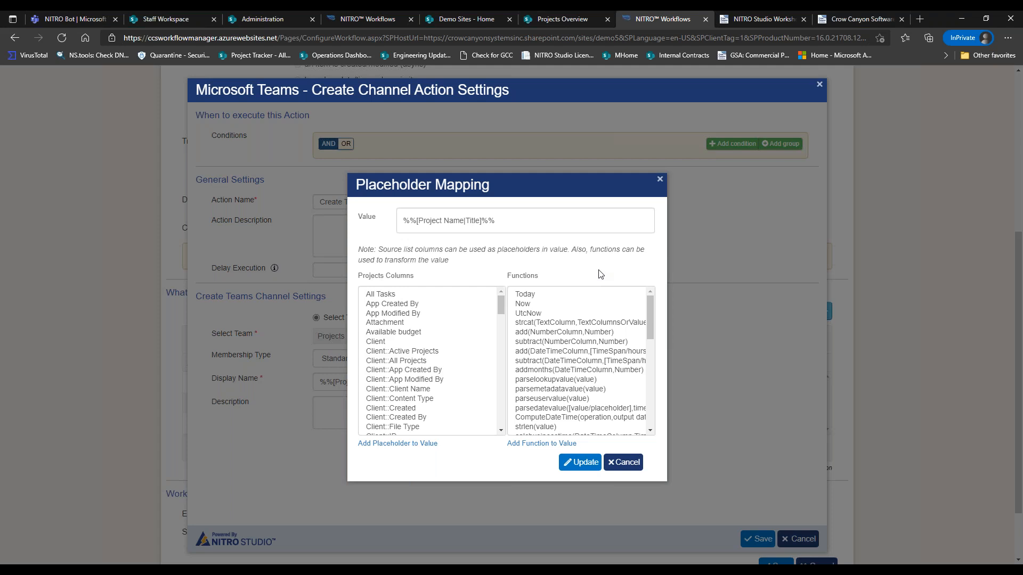
pyautogui.moveTo(503, 305)
pyautogui.mouseDown()
pyautogui.moveTo(503, 347)
pyautogui.moveTo(501, 305)
pyautogui.mouseUp()
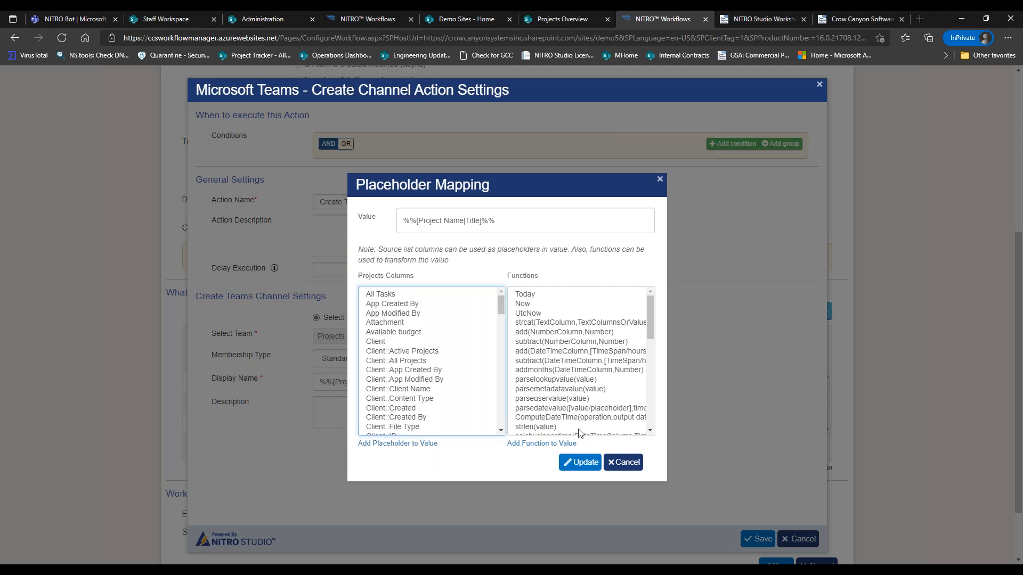
pyautogui.click(624, 462)
pyautogui.click(806, 540)
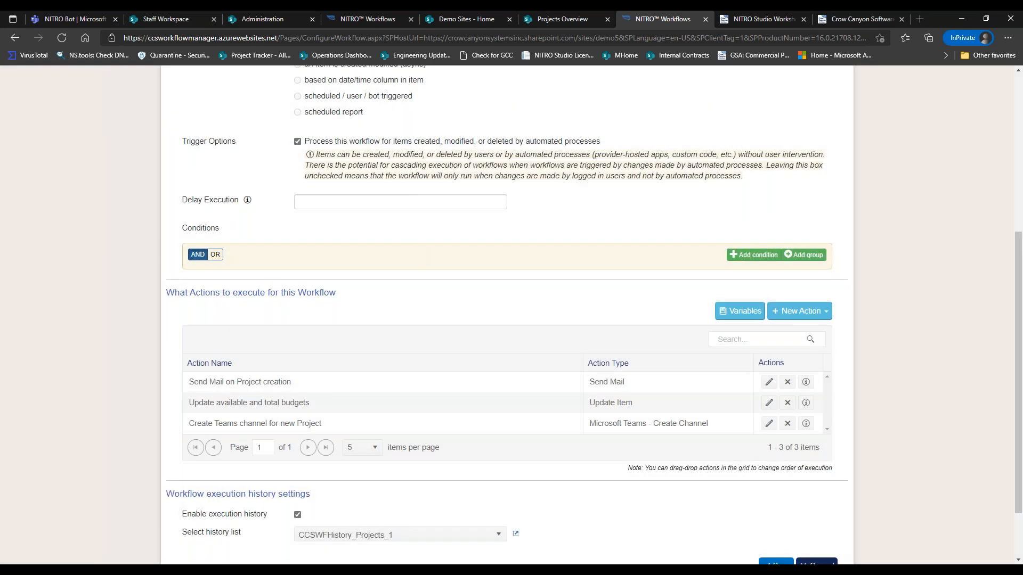
# Open the active projects list in Project Tracker and check the Projects team's channels in Microsoft Teams before returning to the list
pyautogui.click(578, 19)
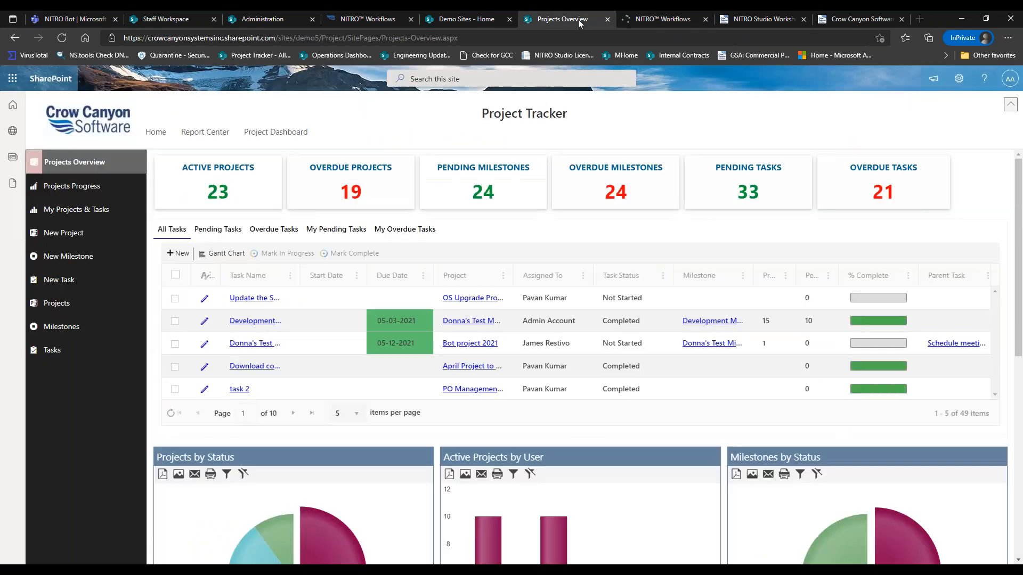
pyautogui.click(86, 171)
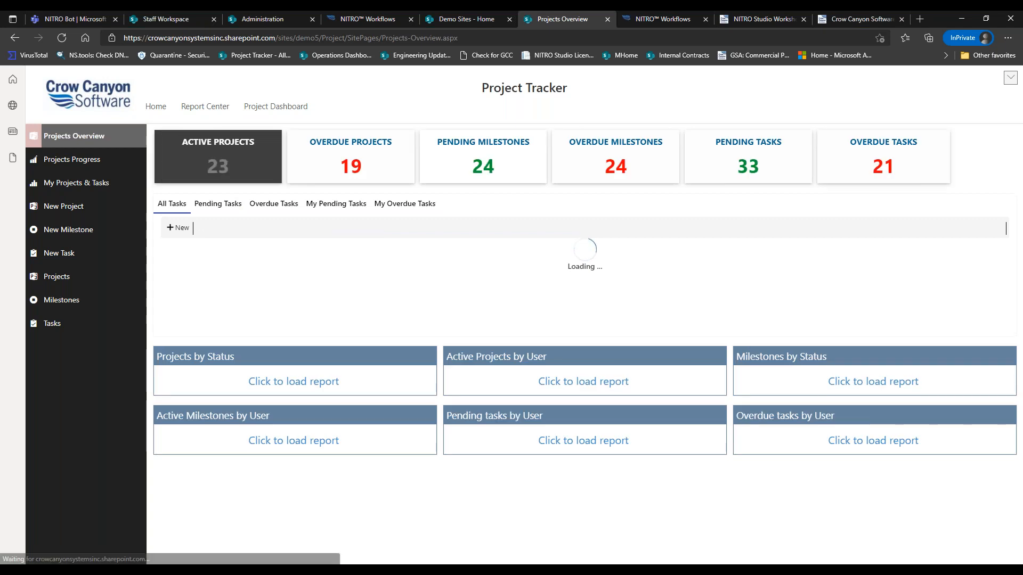
pyautogui.click(217, 167)
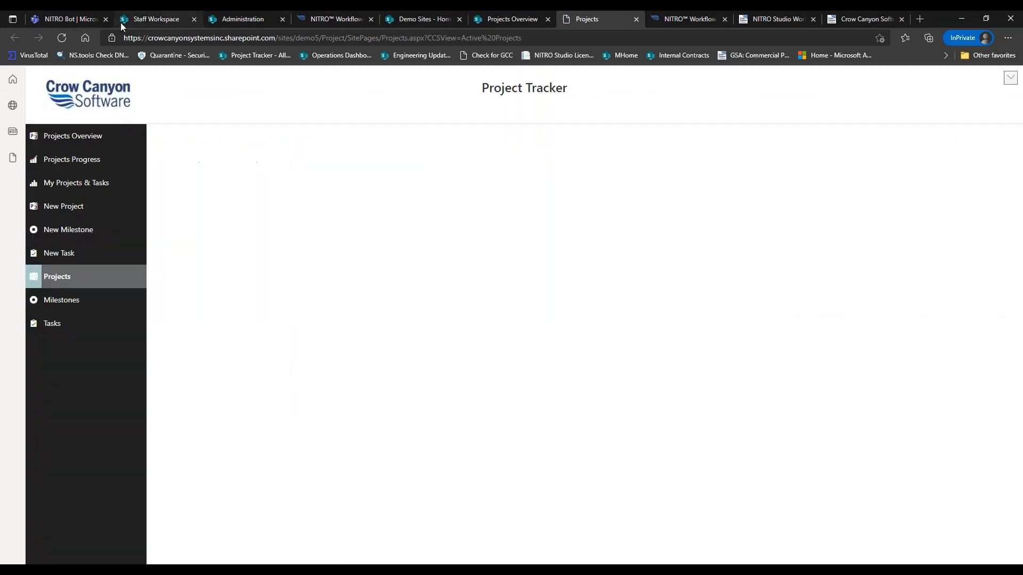
pyautogui.click(79, 18)
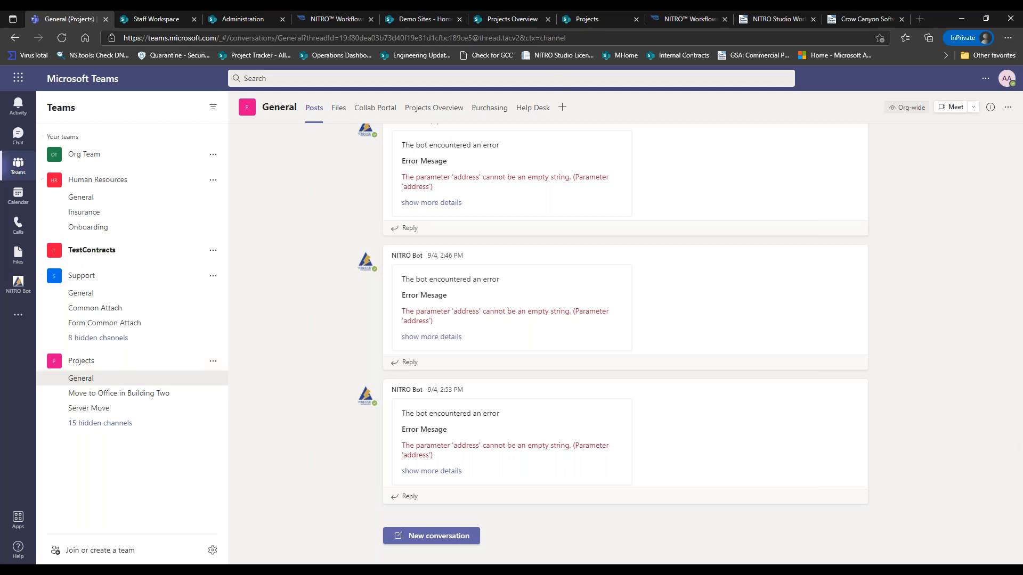
pyautogui.click(591, 22)
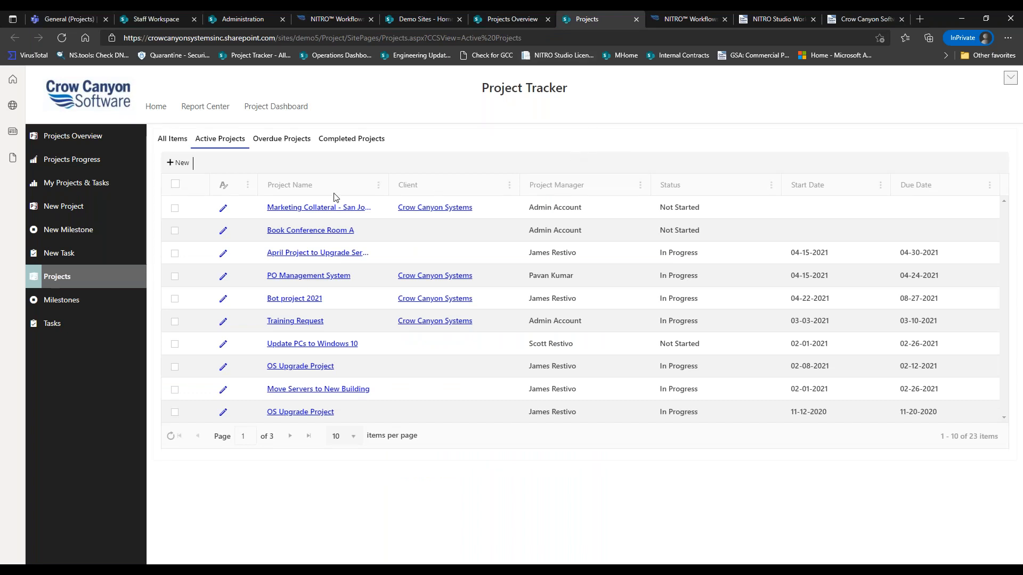
# Start a new project named "Demo for NITRO Workshop" with client Crow Canyon Systems and the Event Request project template
pyautogui.click(179, 166)
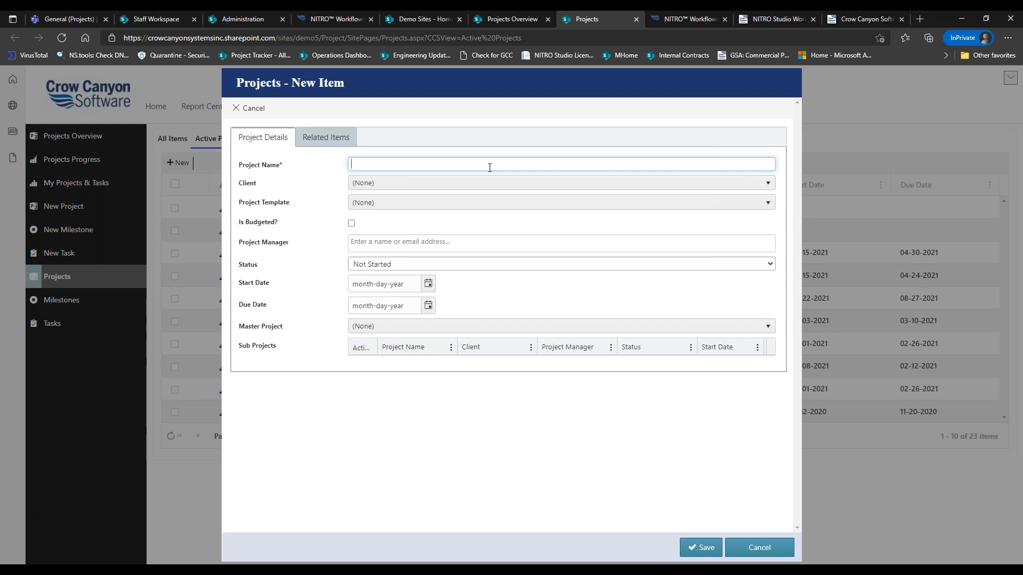
pyautogui.write('Demo for NITRO Workshop')
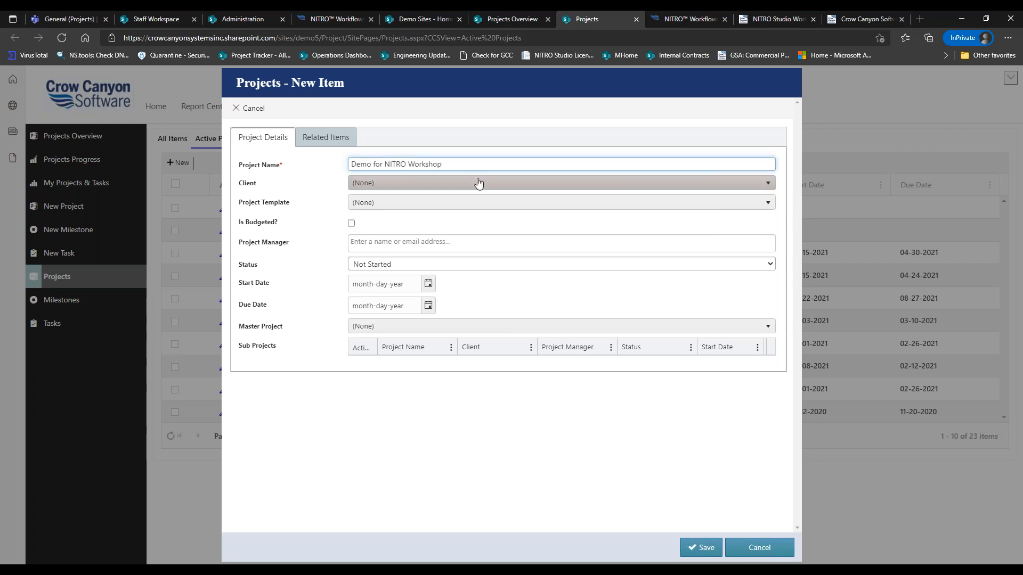
pyautogui.click(477, 185)
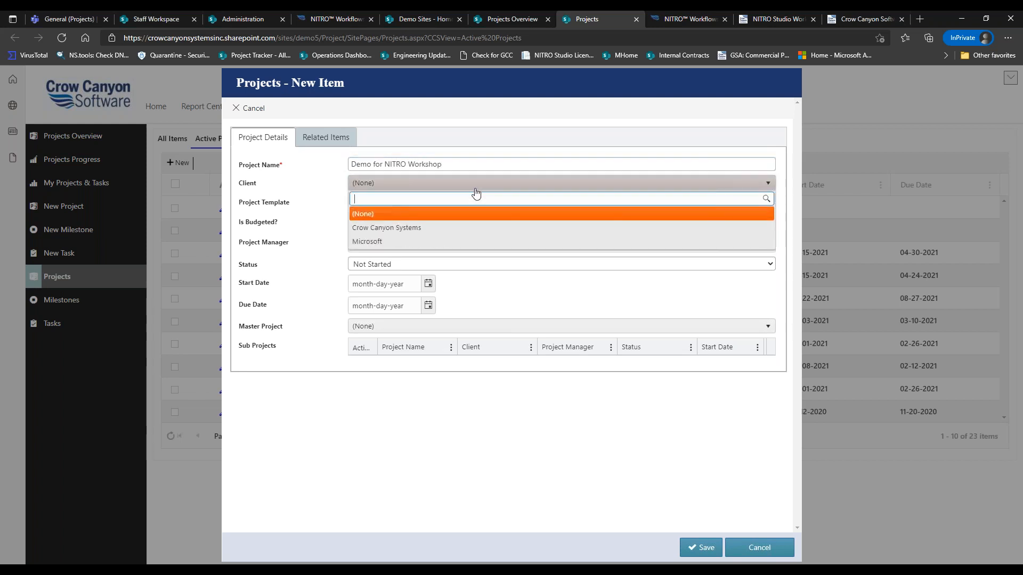
pyautogui.click(456, 228)
pyautogui.click(450, 209)
pyautogui.click(436, 261)
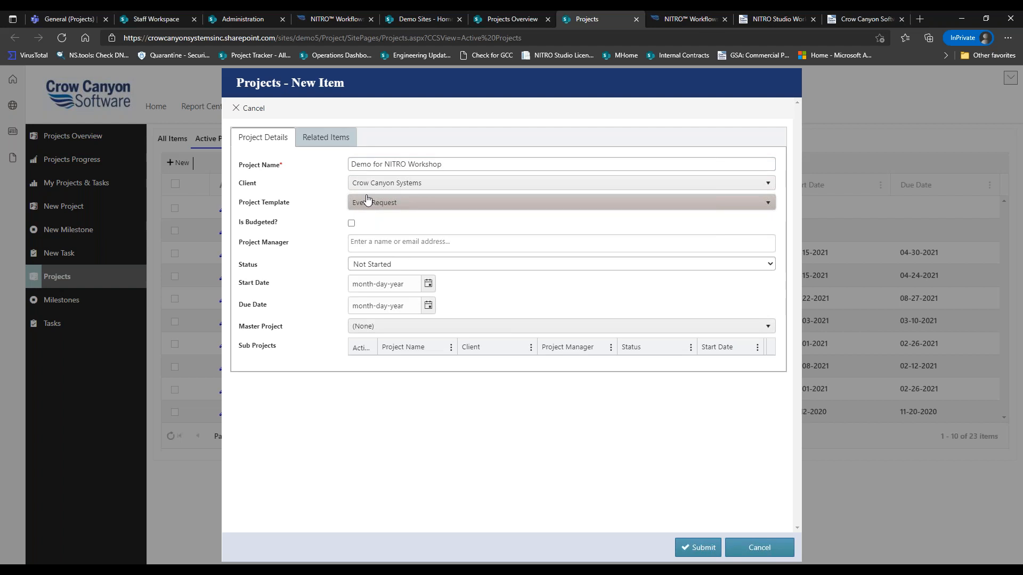
# Set the project's start date to 09-22-2021, leave the project manager empty, and submit the new project
pyautogui.click(380, 241)
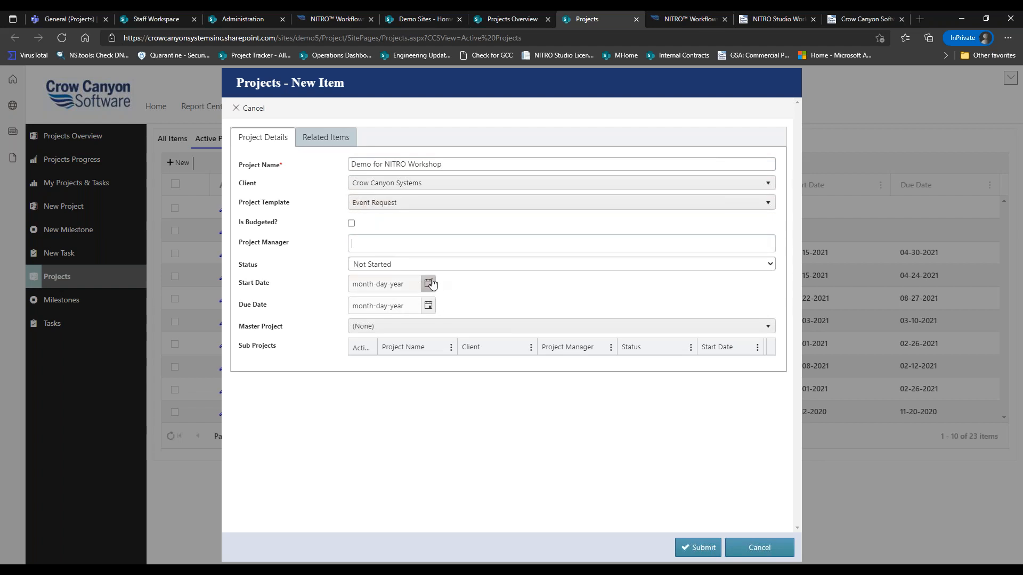
pyautogui.click(429, 286)
pyautogui.click(410, 394)
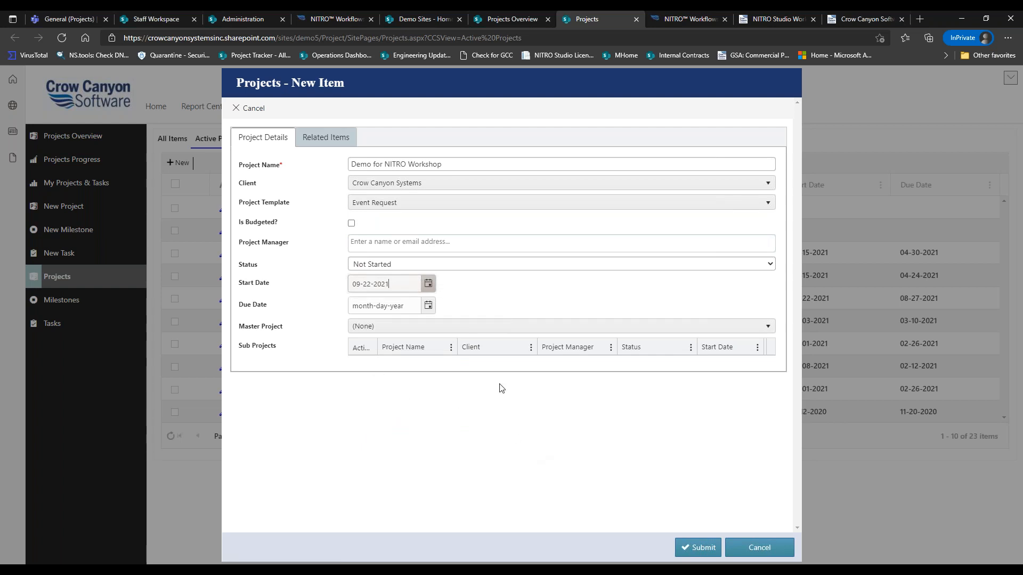
pyautogui.click(699, 548)
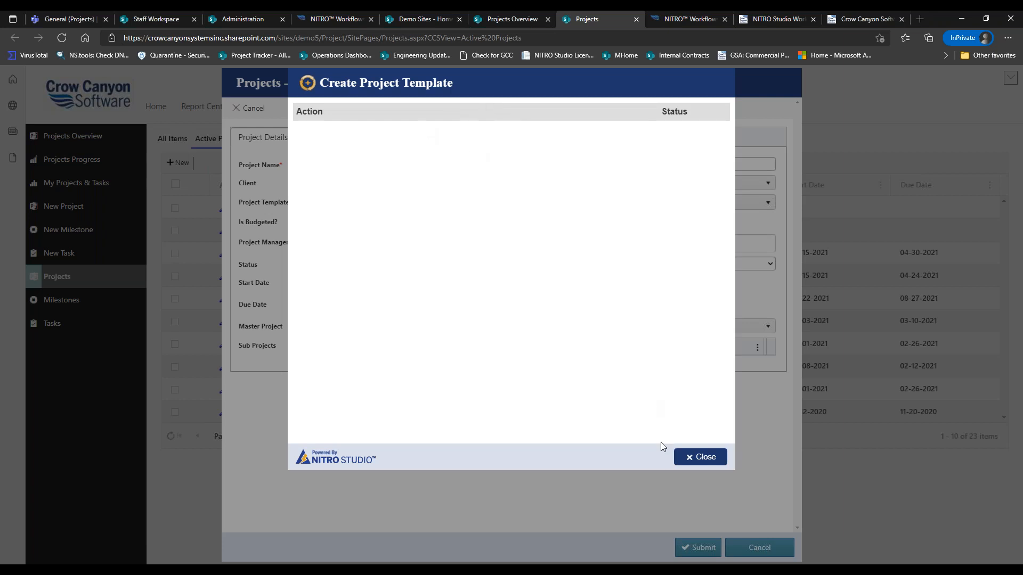
# Close the project template status dialog and open the Demo for NITRO Workshop channel from the Projects team's hidden channels in Microsoft Teams
pyautogui.click(690, 461)
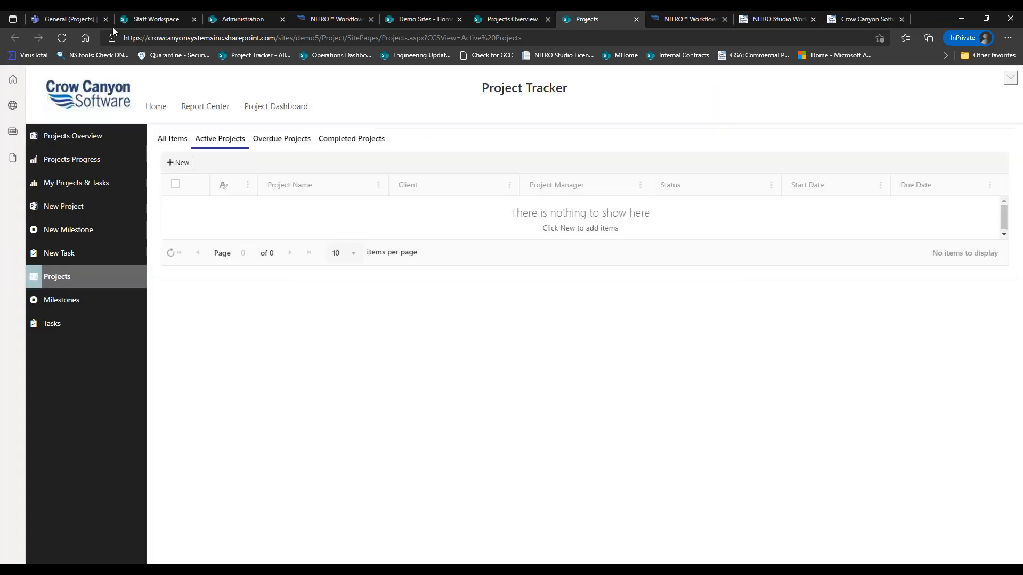
pyautogui.click(77, 18)
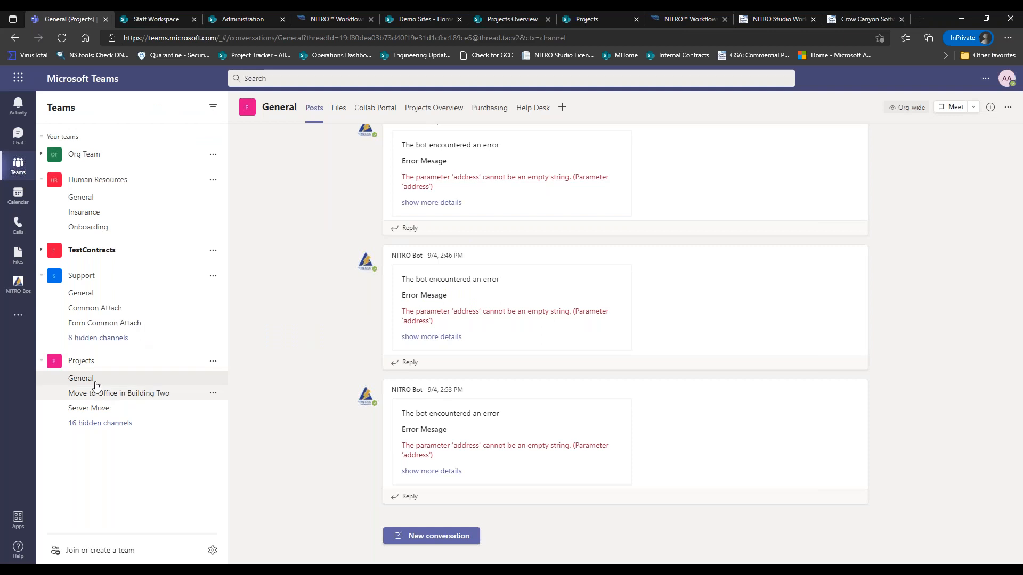
pyautogui.click(92, 428)
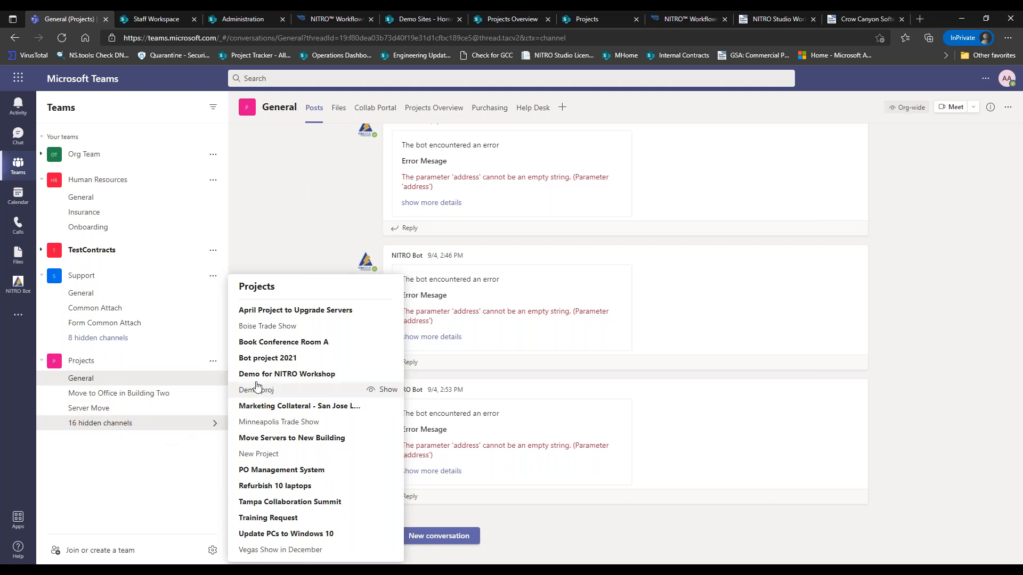
pyautogui.click(276, 375)
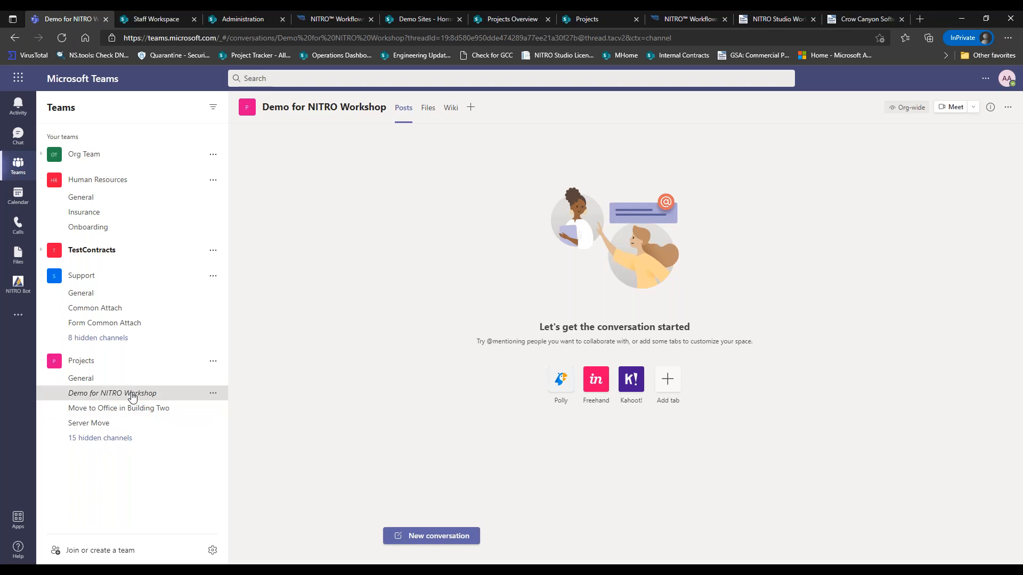
pyautogui.click(112, 445)
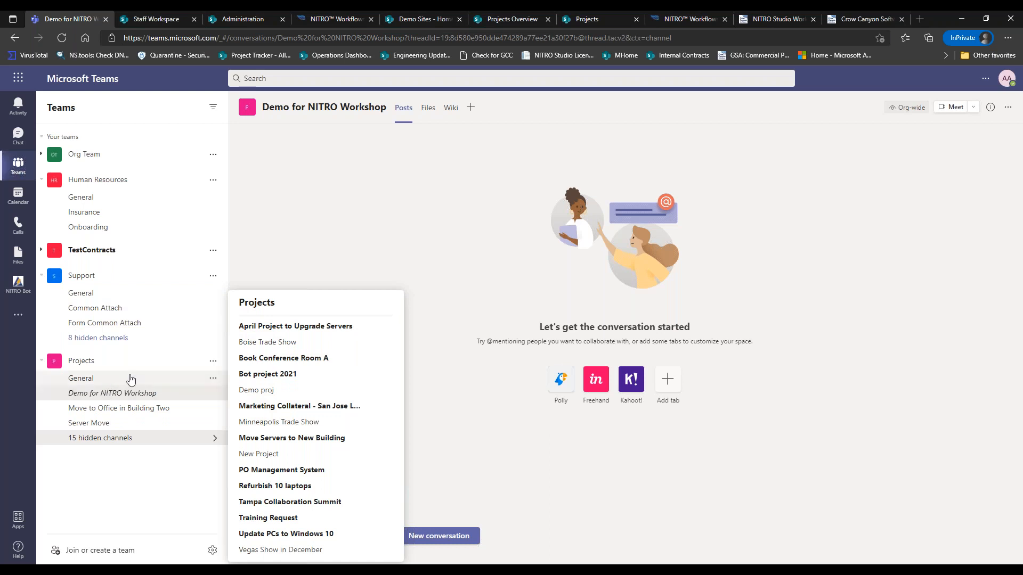
pyautogui.click(381, 222)
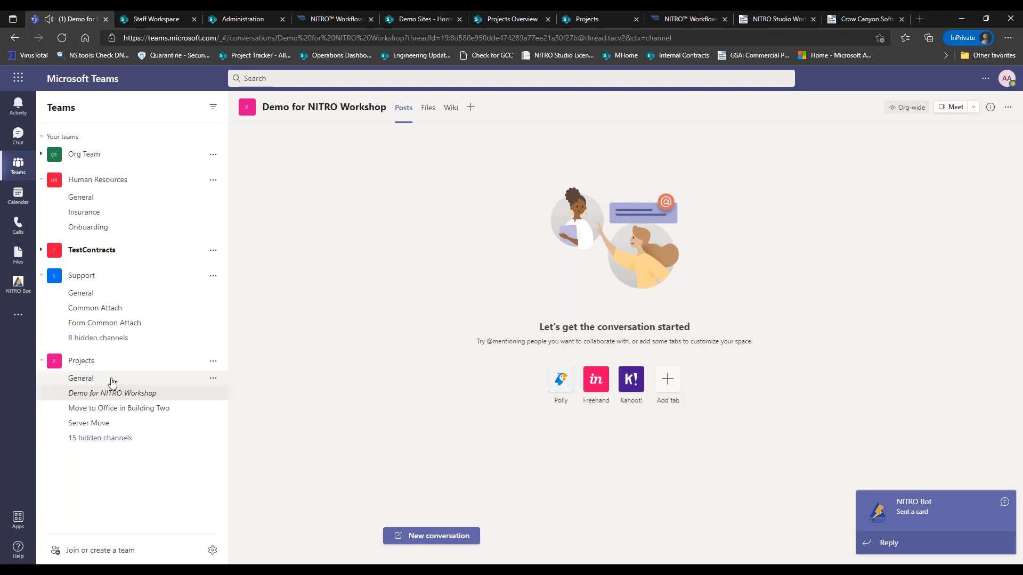
# Check the conversation with NITRO Bot for its latest card
pyautogui.click(25, 297)
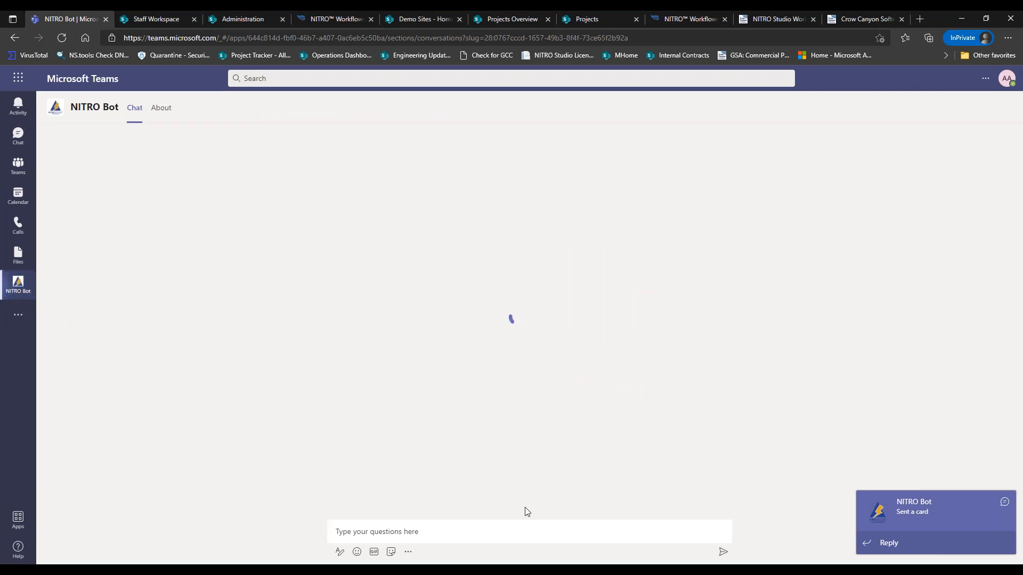
pyautogui.click(508, 524)
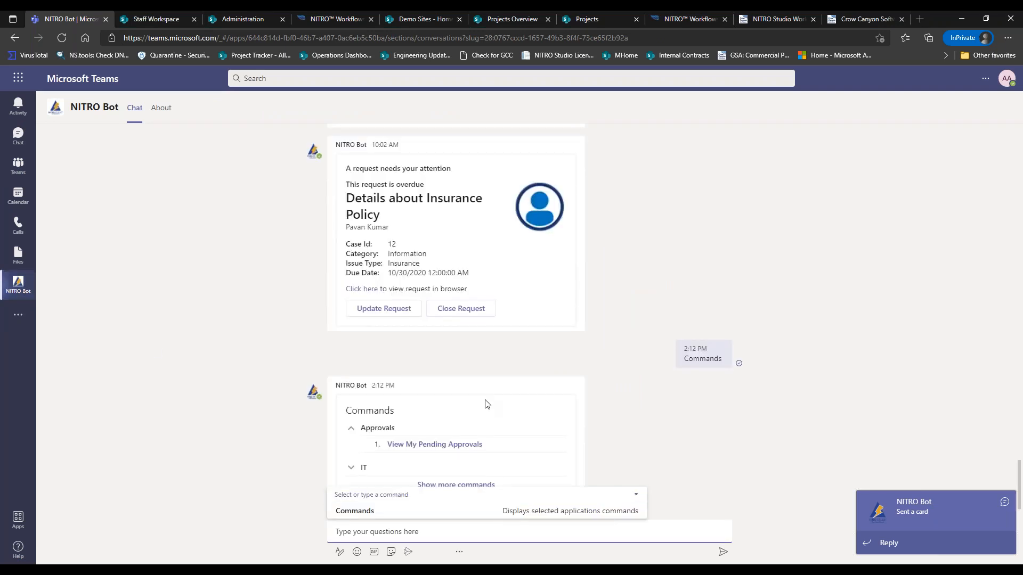
pyautogui.click(18, 137)
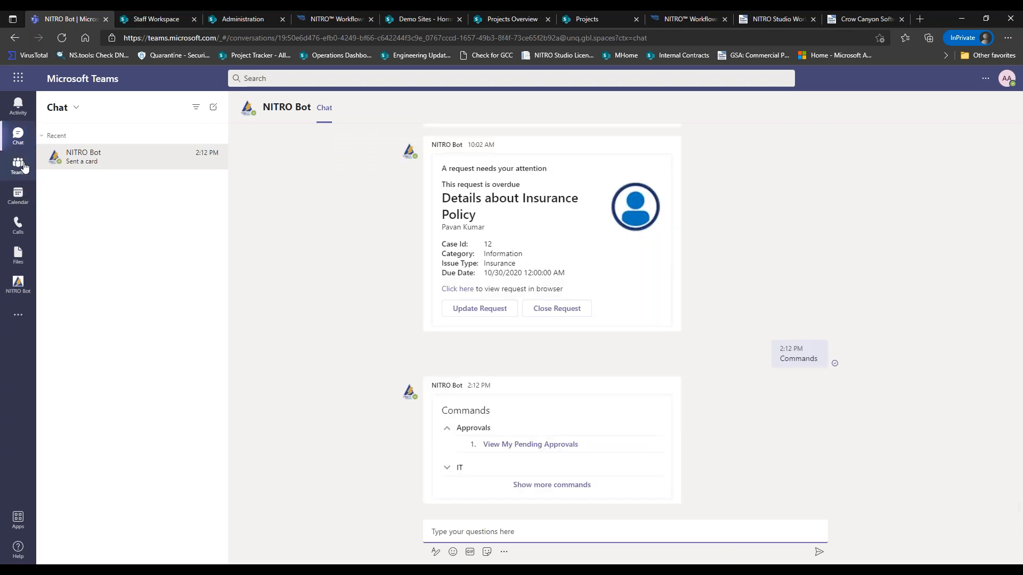
# Return to the teams list and set the Demo for NITRO Workshop channel to show permanently under Projects
pyautogui.click(23, 167)
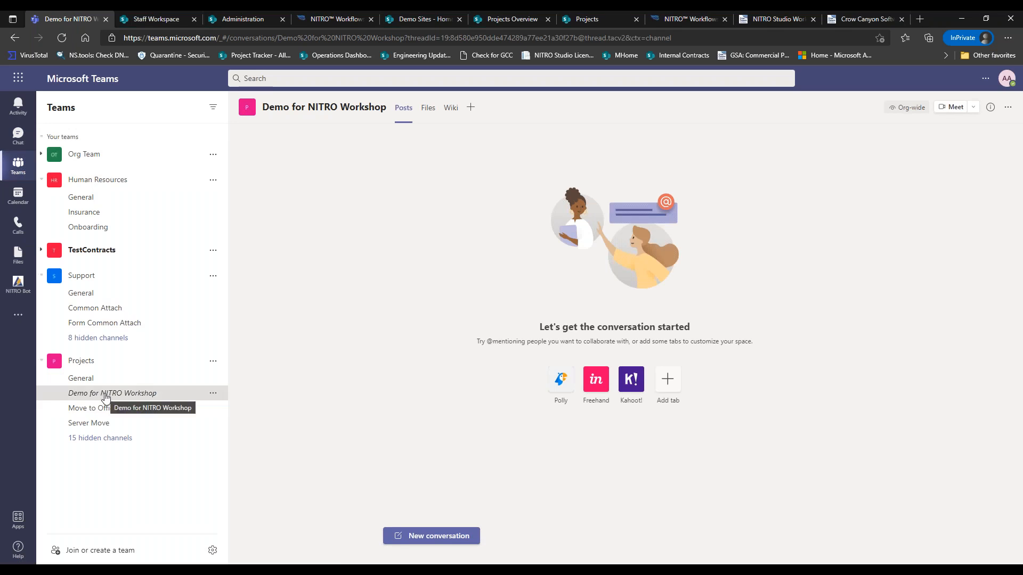
pyautogui.click(213, 394)
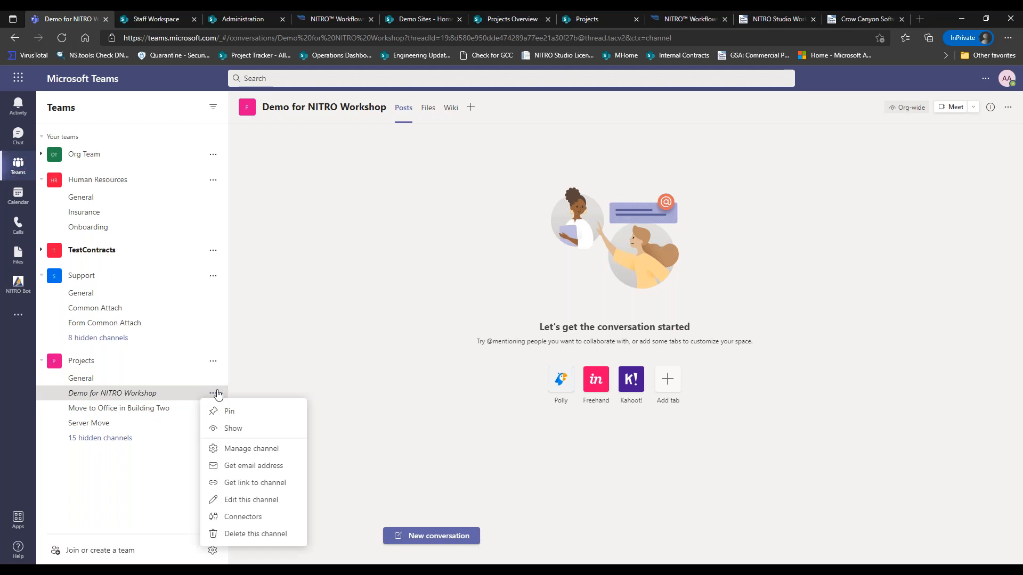
pyautogui.click(229, 429)
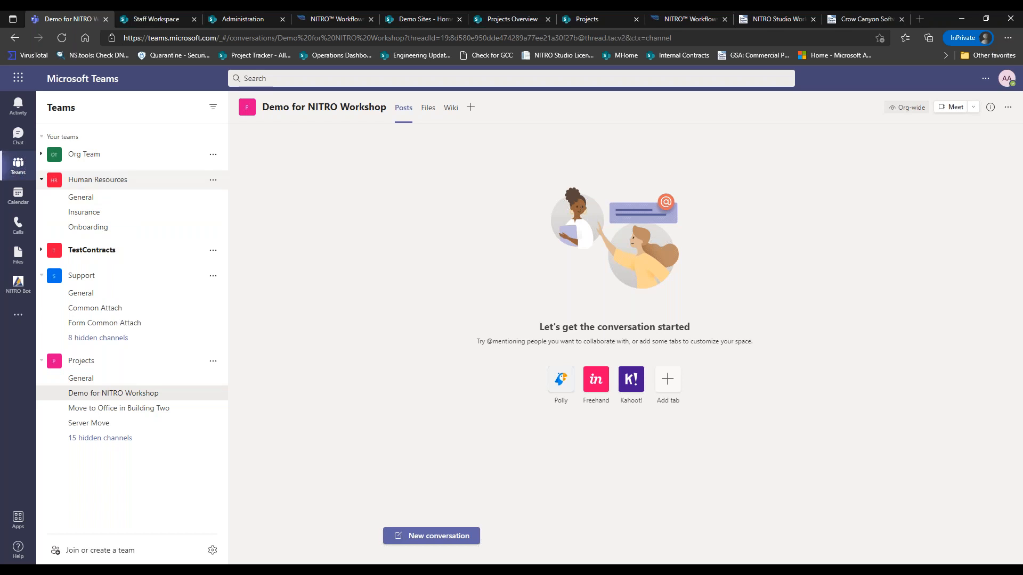
# Switch to NITRO Workflows, abandon the open workflow and create a new one on the Requests list for when an item is created
pyautogui.click(321, 20)
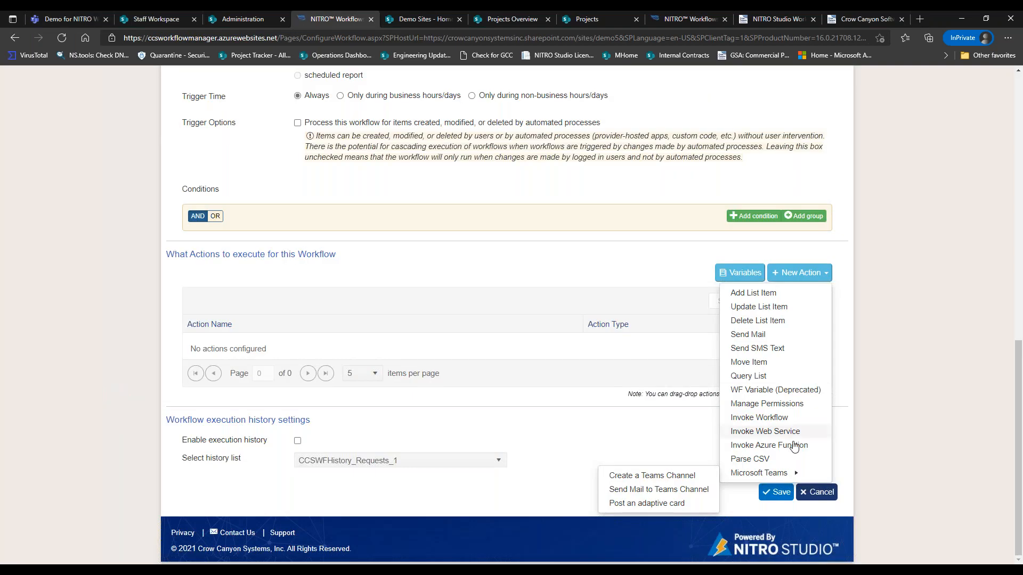
pyautogui.click(822, 493)
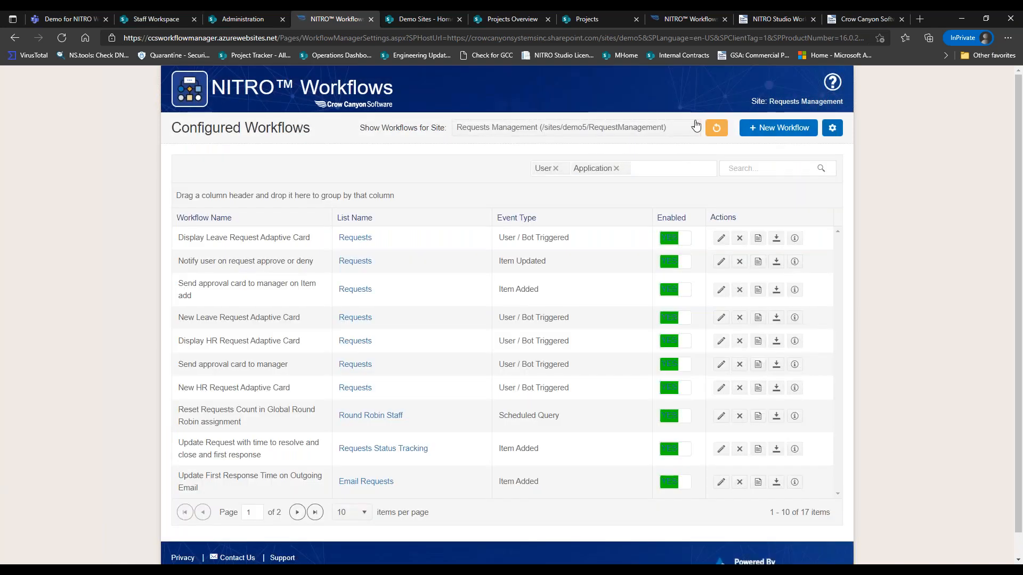
pyautogui.click(775, 136)
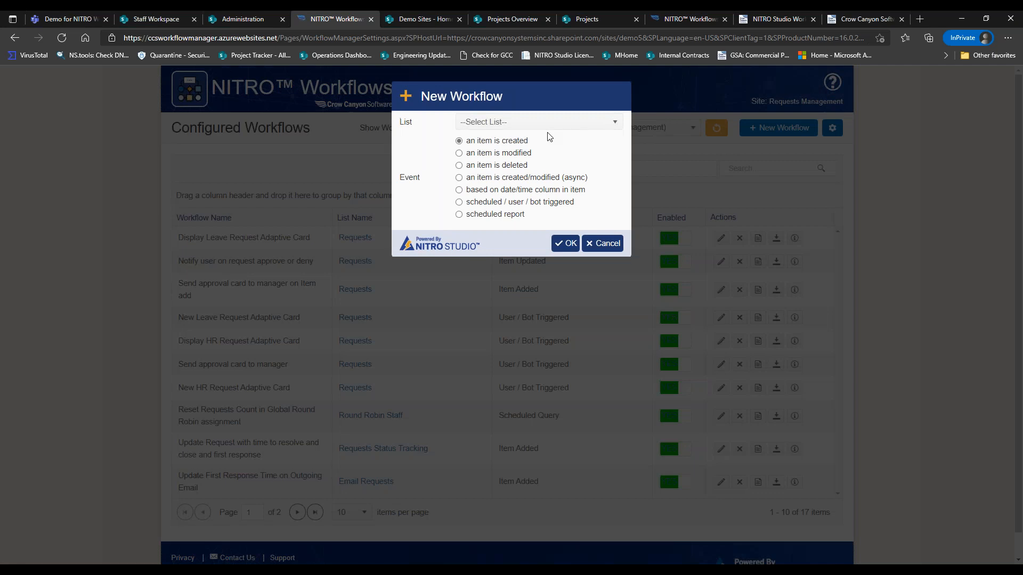
pyautogui.click(524, 126)
pyautogui.moveTo(617, 171); pyautogui.dragTo(516, 189)
pyautogui.click(517, 182)
pyautogui.click(500, 202)
pyautogui.click(491, 142)
pyautogui.click(566, 244)
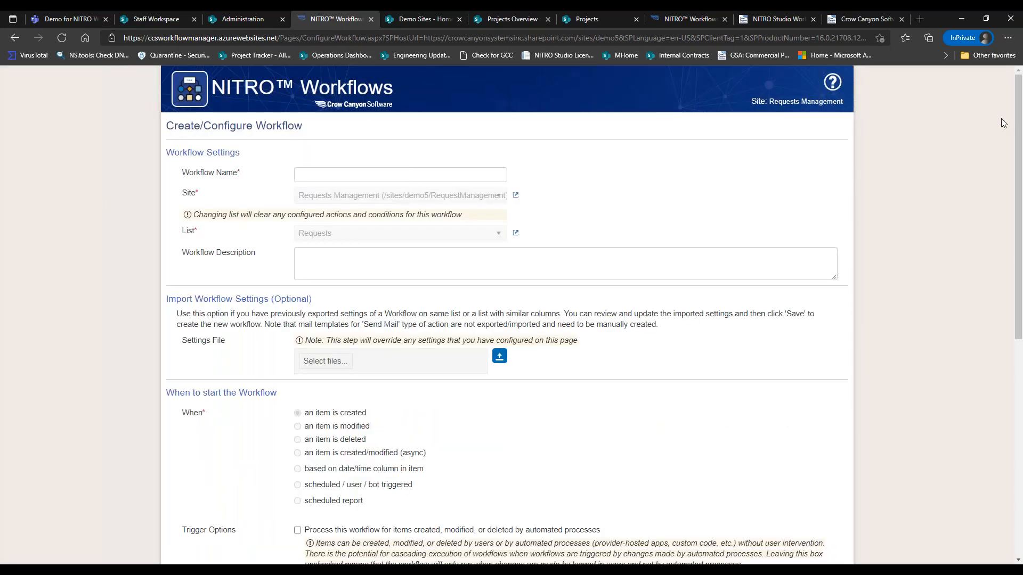
# Name the new Requests workflow "Send Notification to General Channel"
pyautogui.moveTo(1019, 113); pyautogui.dragTo(1017, 142)
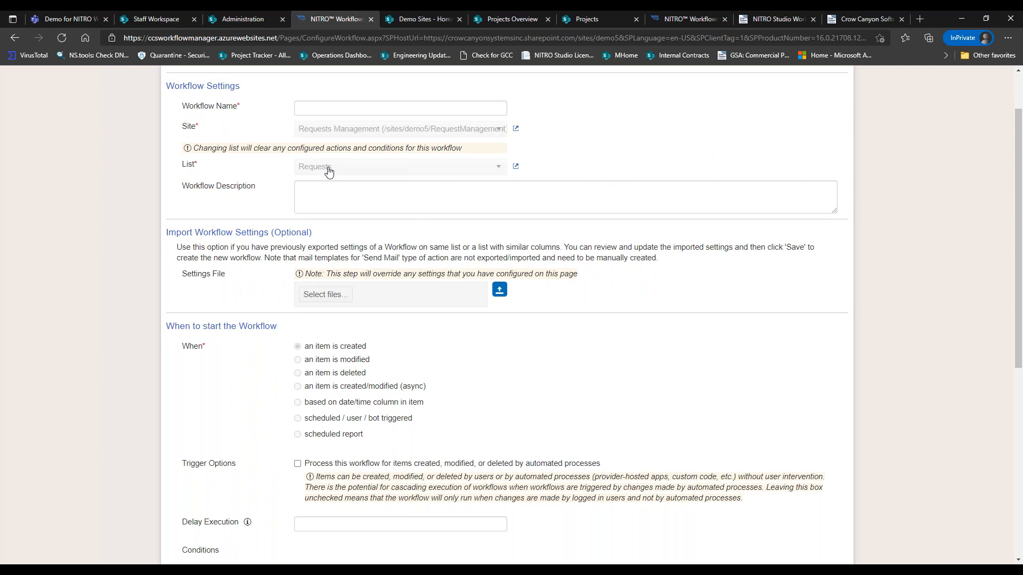
pyautogui.moveTo(309, 349); pyautogui.dragTo(358, 353)
pyautogui.click(382, 112)
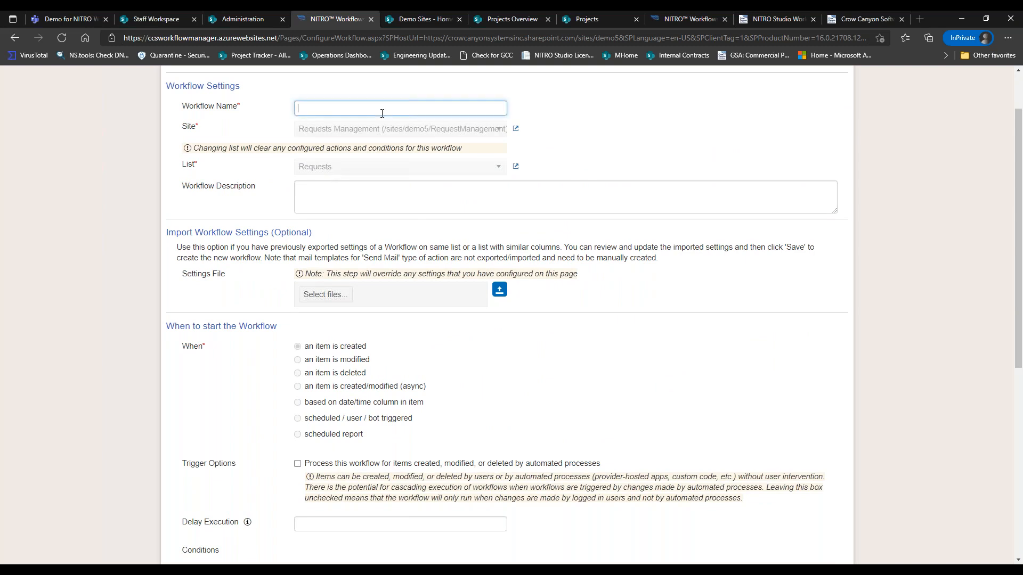
pyautogui.write('Send NOtifica')
pyautogui.press('BackSpace')
pyautogui.press('BackSpace')
pyautogui.press('BackSpace')
pyautogui.press('BackSpace')
pyautogui.press('BackSpace')
pyautogui.press('BackSpace')
pyautogui.write('otification to Goup')
pyautogui.press('BackSpace')
pyautogui.press('BackSpace')
pyautogui.press('BackSpace')
pyautogui.write('ge')
pyautogui.press('BackSpace')
pyautogui.press('BackSpace')
pyautogui.write('eneral Channel')
# Add a Microsoft Teams action for sending mail to a channel and name it "Notify General Channel"
pyautogui.scroll(-5, 894, 297)
pyautogui.click(808, 394)
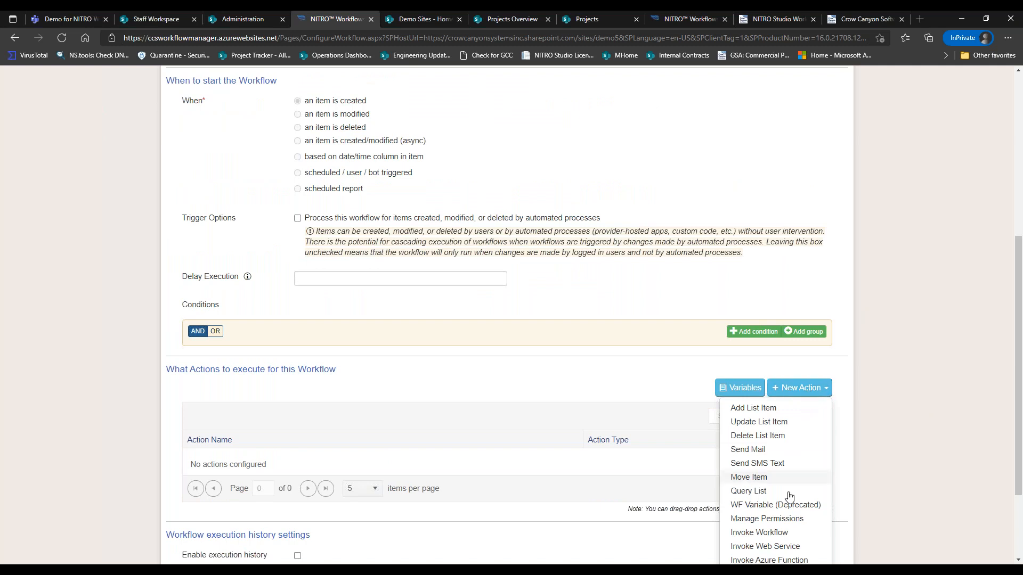
pyautogui.scroll(-3, 1018, 316)
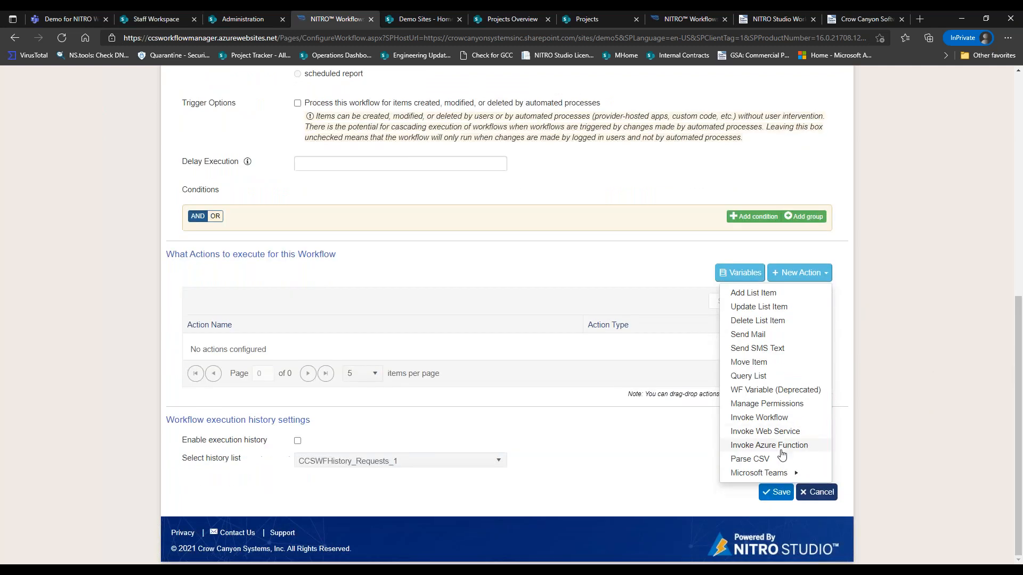
pyautogui.moveTo(767, 472)
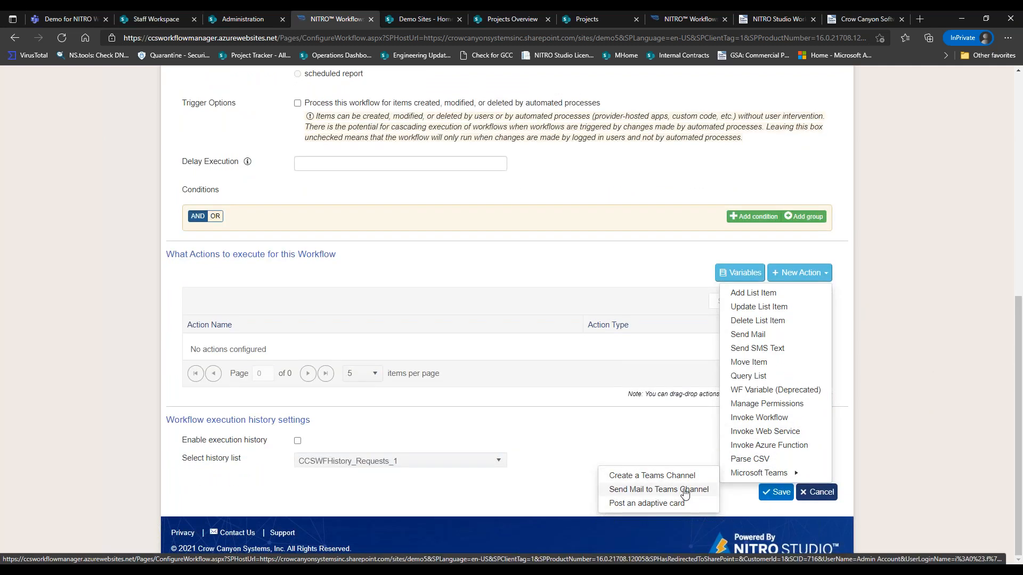
pyautogui.click(684, 490)
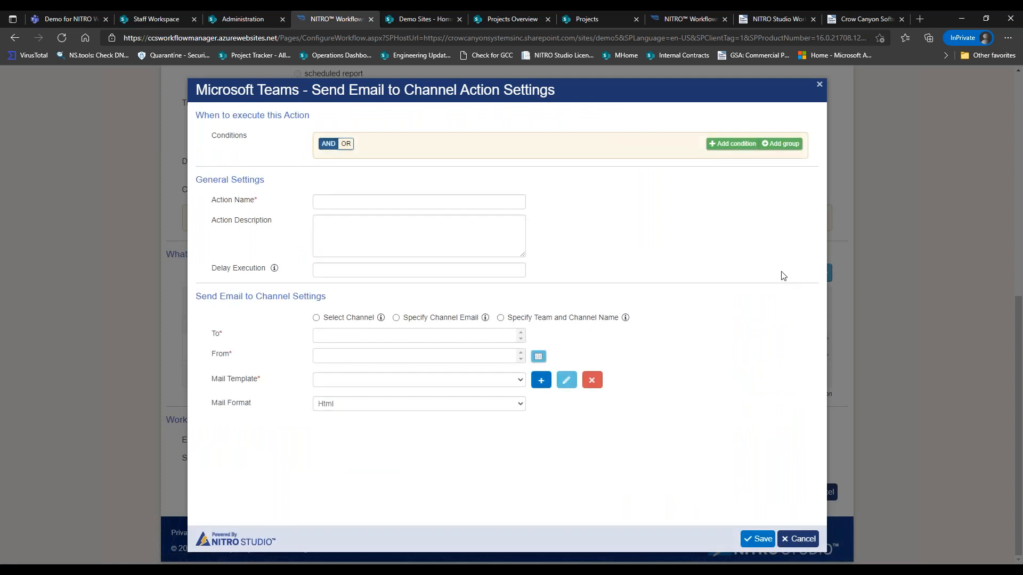
pyautogui.click(453, 195)
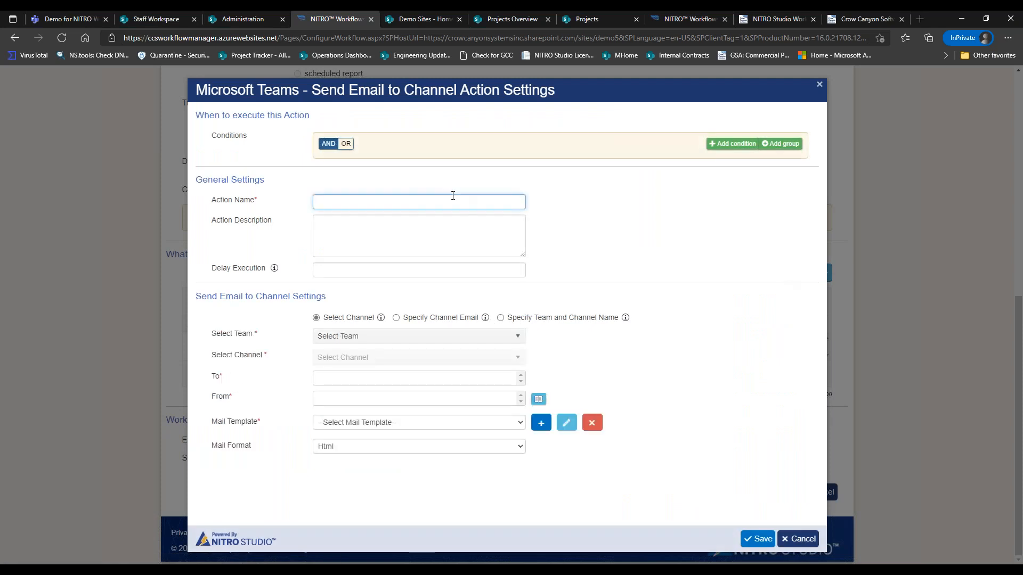
pyautogui.write('Notify General Chan')
# Set the Human Resources team and its General channel as the email action's destination
pyautogui.click(416, 336)
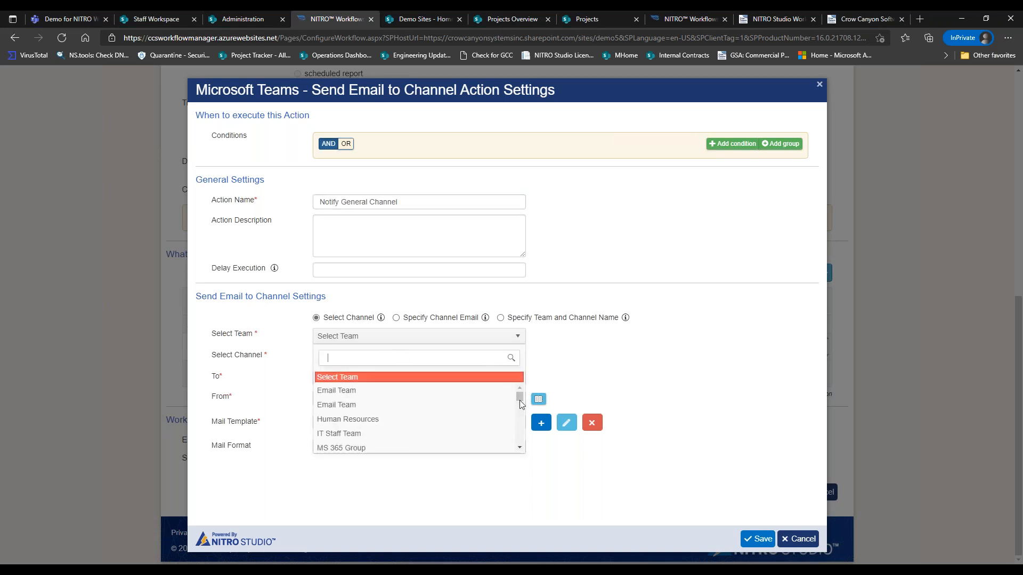
pyautogui.scroll(-2, 519, 398)
pyautogui.scroll(2, 520, 398)
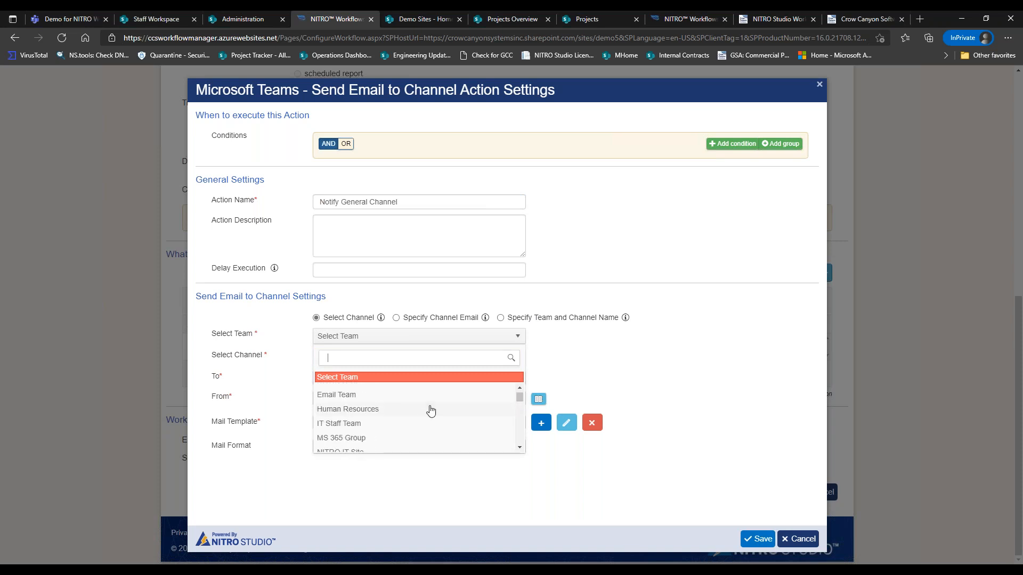
pyautogui.click(422, 409)
pyautogui.click(405, 362)
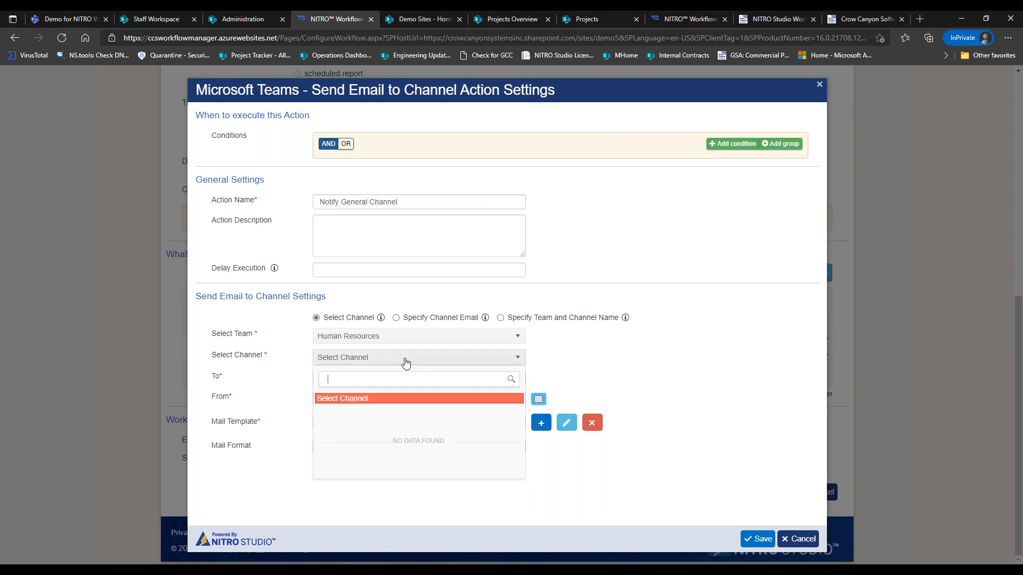
pyautogui.click(376, 412)
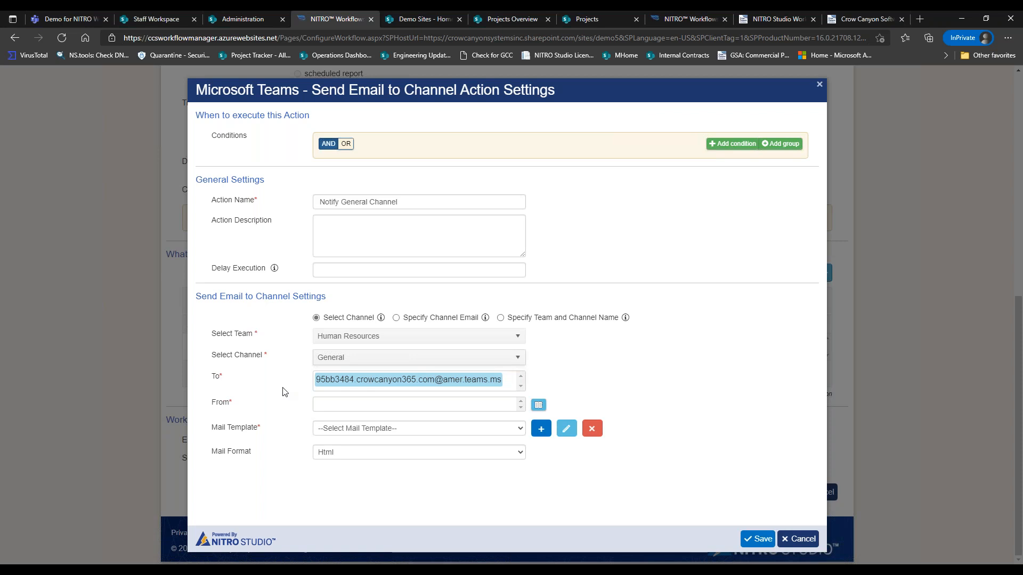
# Look up the email address of the Human Resources General channel in Microsoft Teams, then return to the workflow's action settings
pyautogui.click(56, 16)
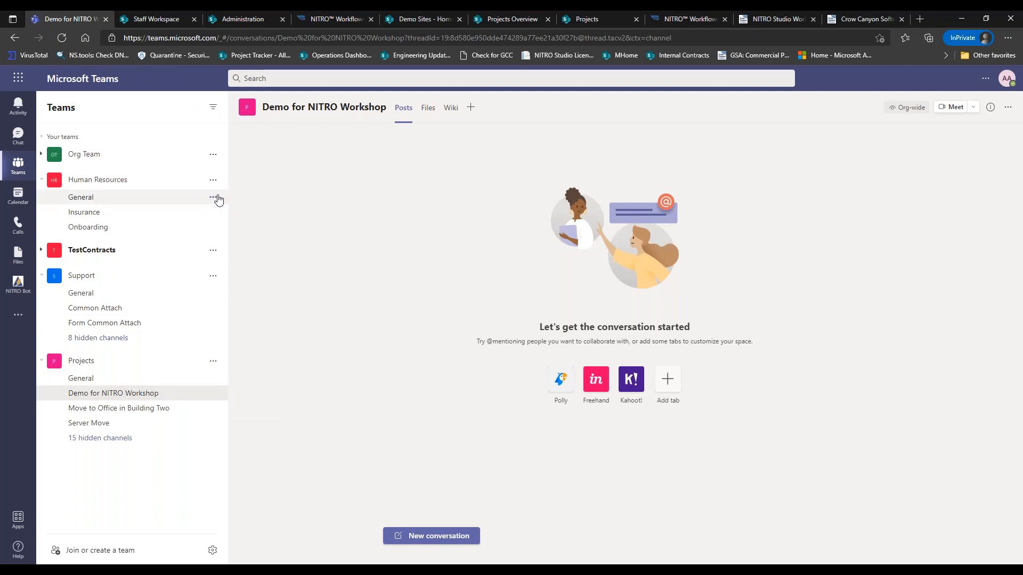
pyautogui.click(217, 198)
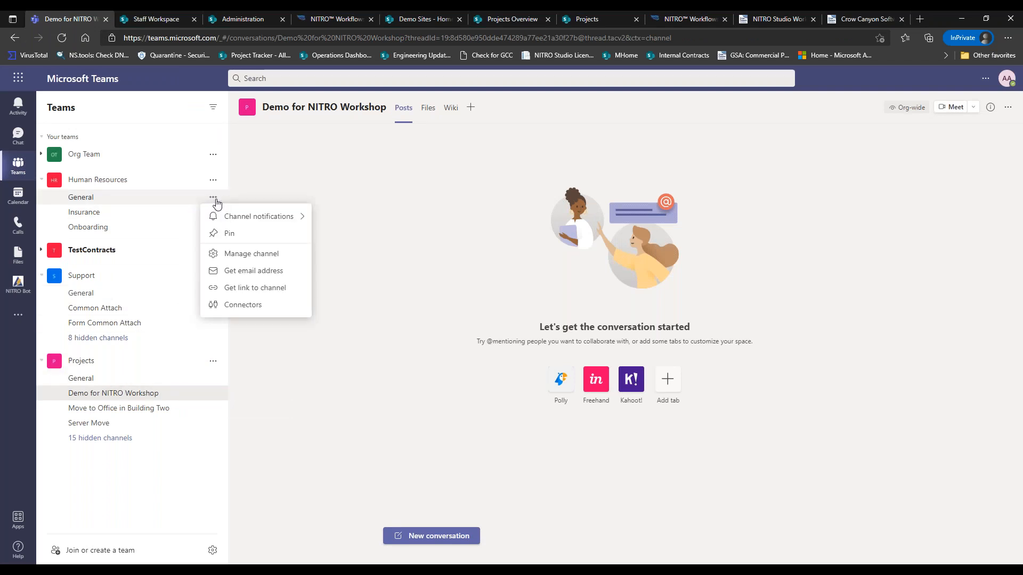
pyautogui.click(229, 271)
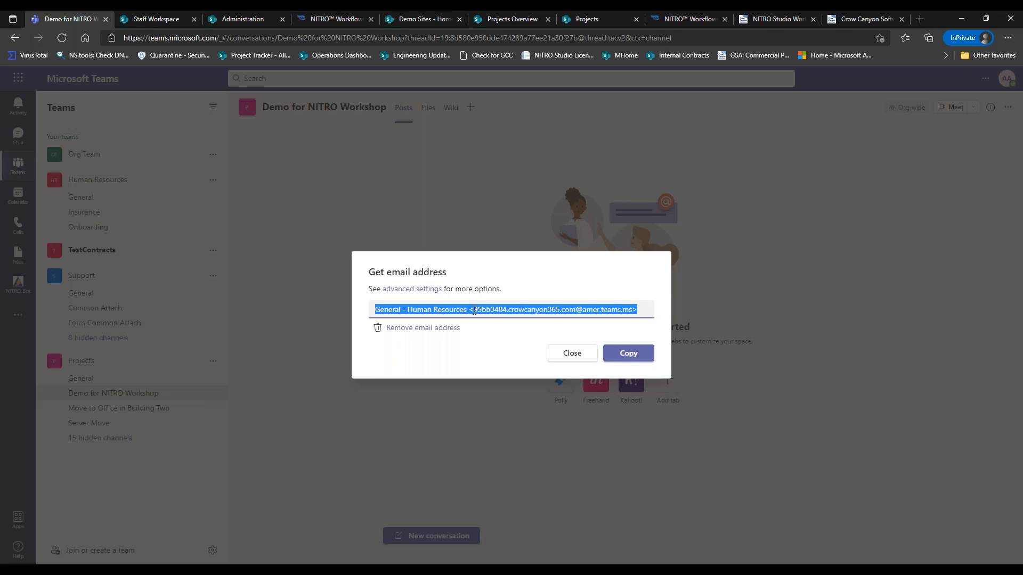
pyautogui.click(555, 360)
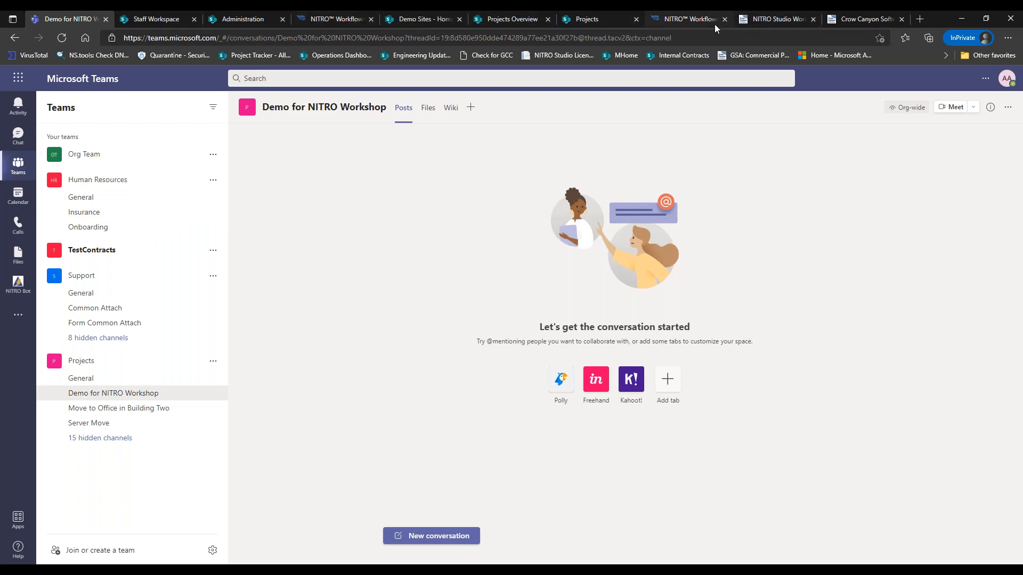
pyautogui.click(326, 20)
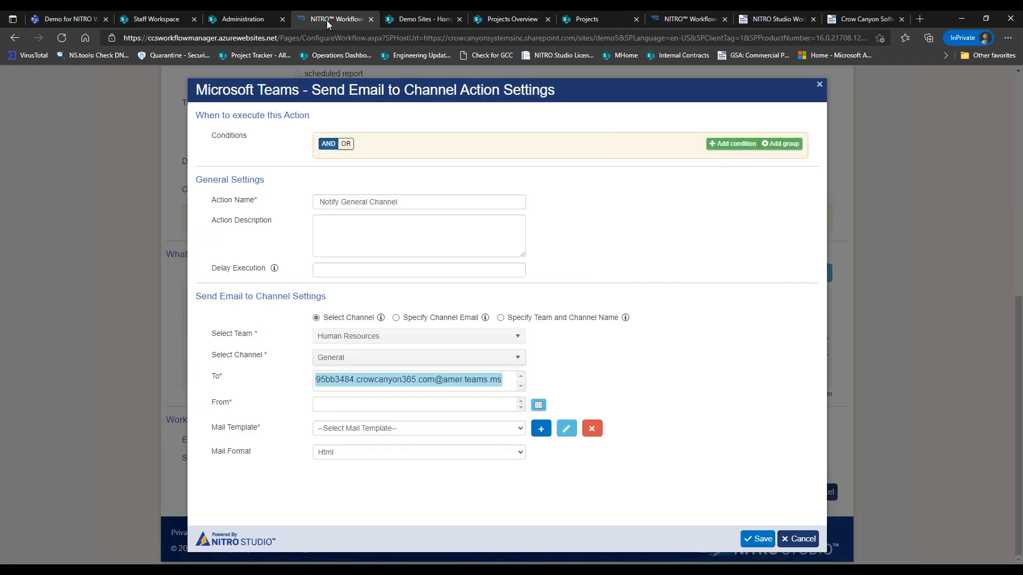
# Try the Assigned Staff column as the email action's sender, and remove it again
pyautogui.click(537, 407)
pyautogui.click(355, 250)
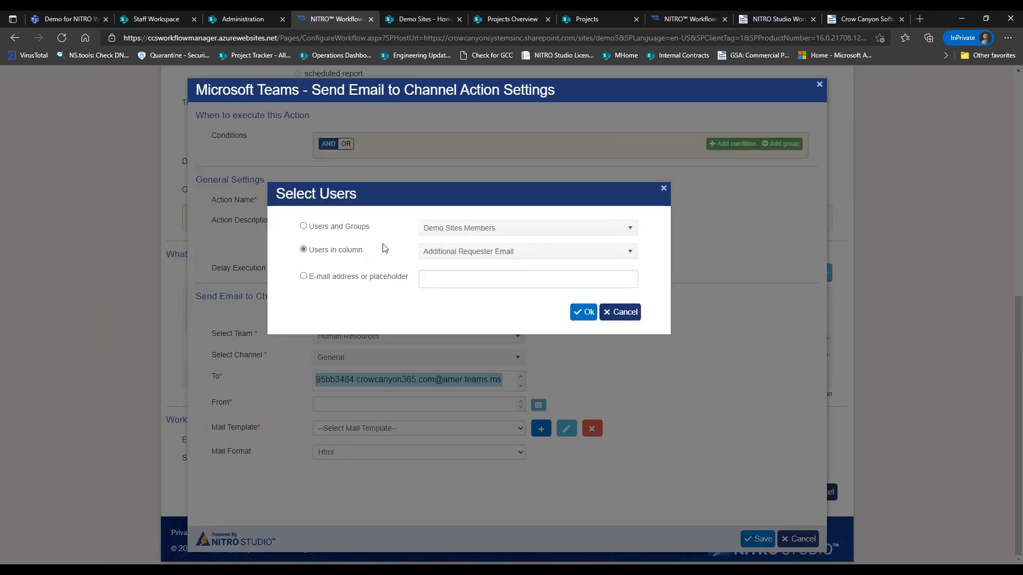
pyautogui.click(439, 257)
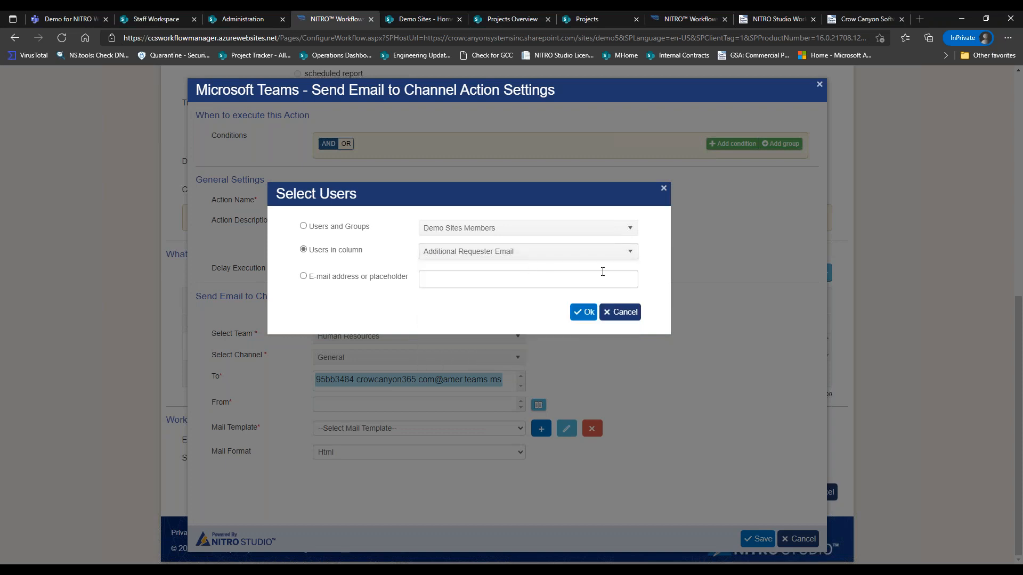
pyautogui.click(523, 253)
pyautogui.click(450, 309)
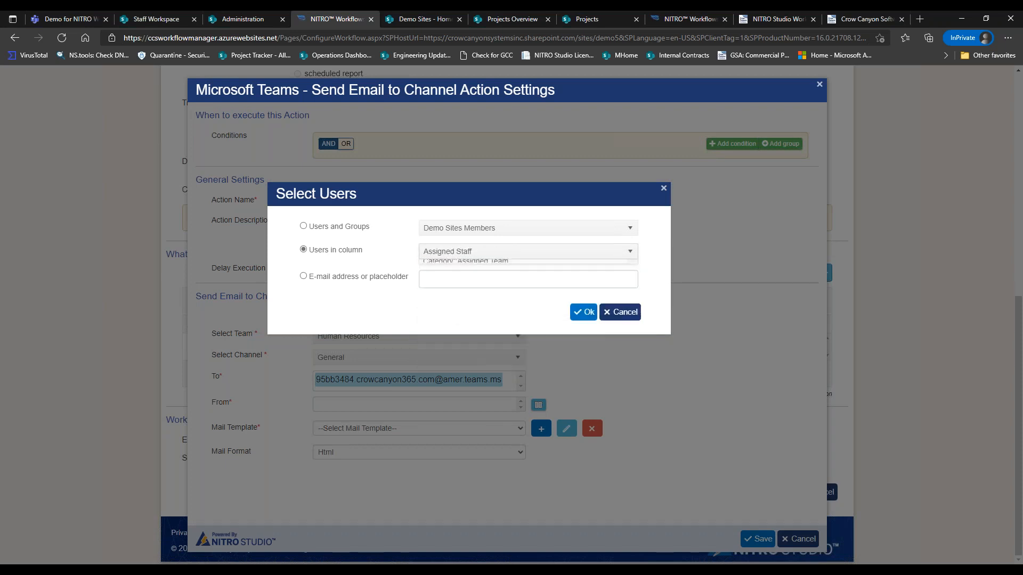
pyautogui.click(586, 317)
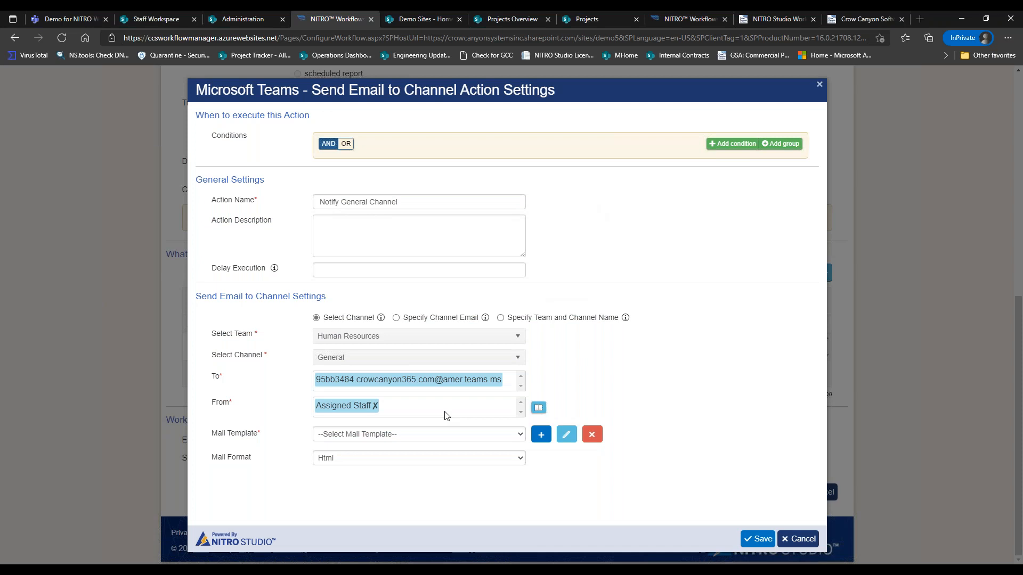
pyautogui.click(375, 406)
# Set the email action's sender to the users in the Created By column
pyautogui.click(538, 404)
pyautogui.click(424, 257)
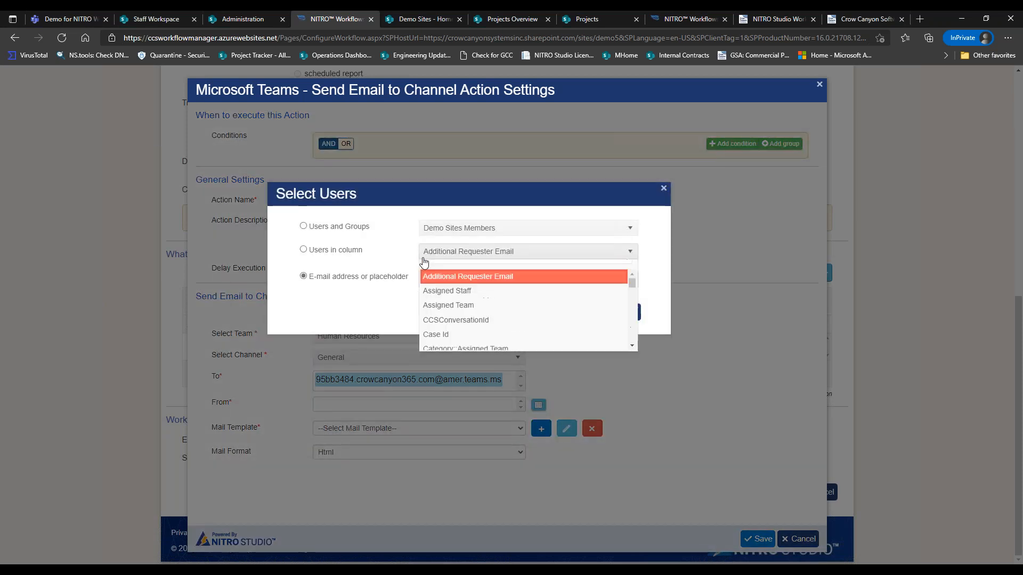
pyautogui.click(347, 250)
pyautogui.click(484, 258)
pyautogui.write('creat')
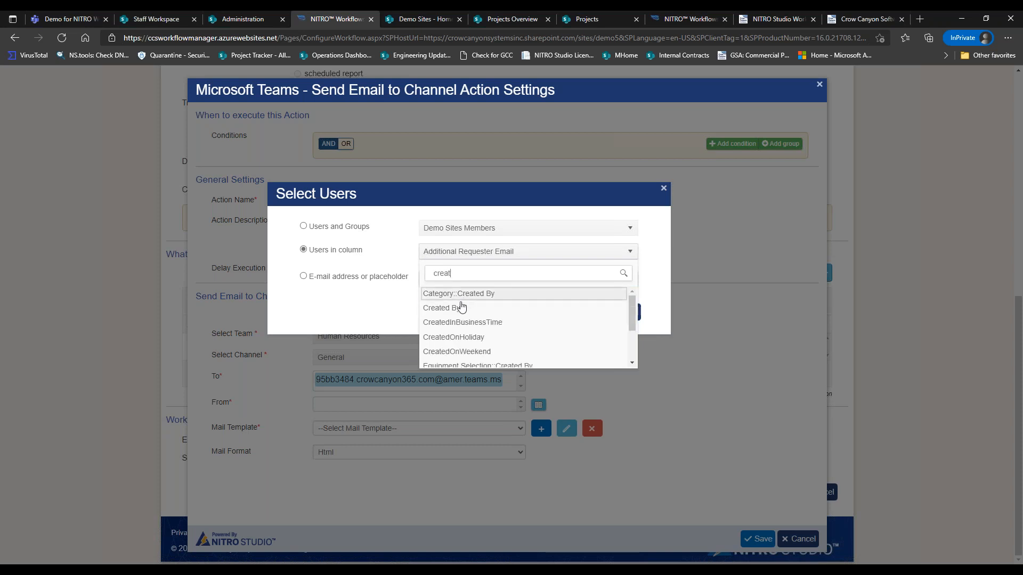
pyautogui.click(454, 309)
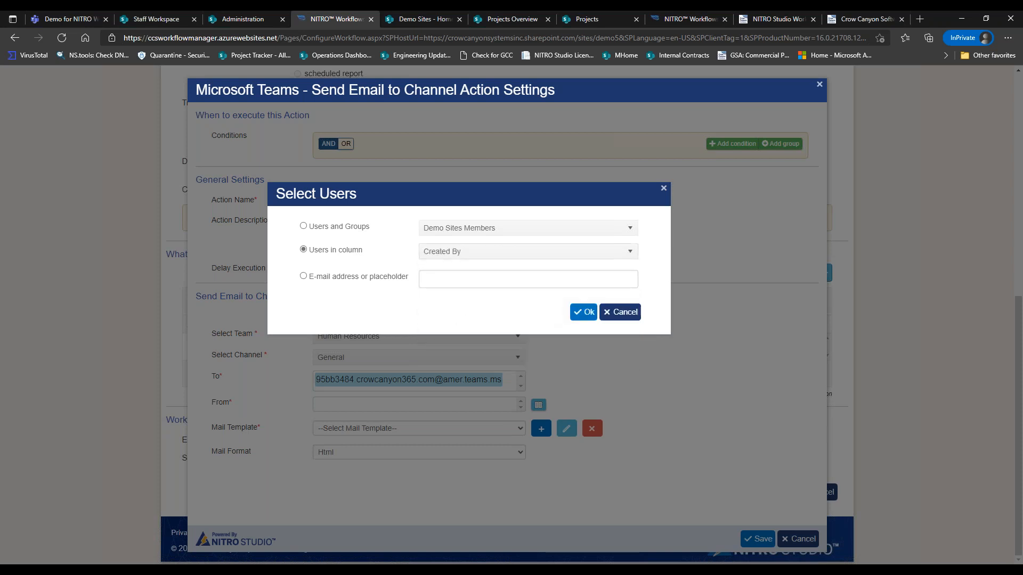
pyautogui.click(584, 312)
# Use the New Request mail template in Html format, and save both the email action and its workflow
pyautogui.click(446, 436)
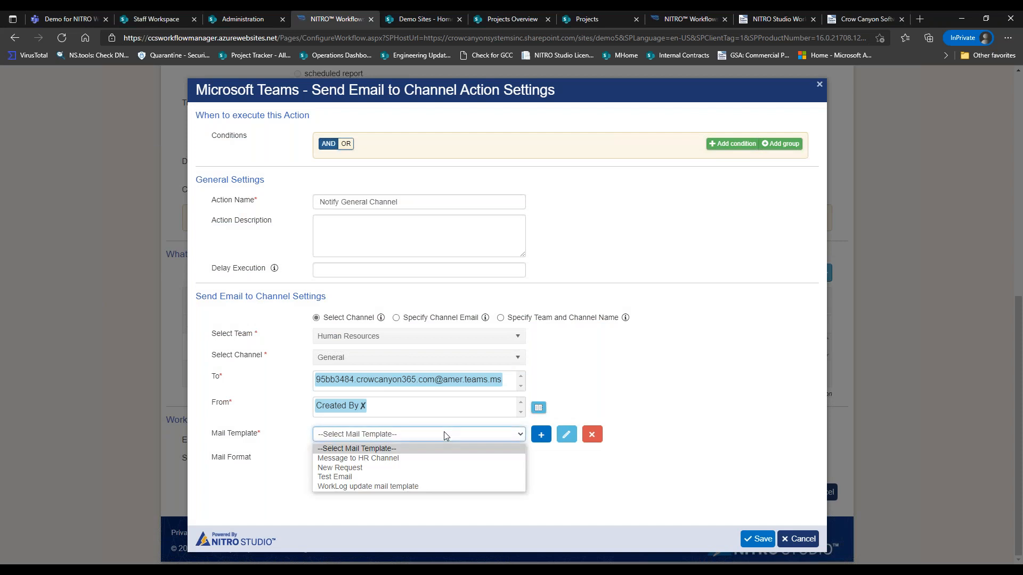
pyautogui.click(375, 467)
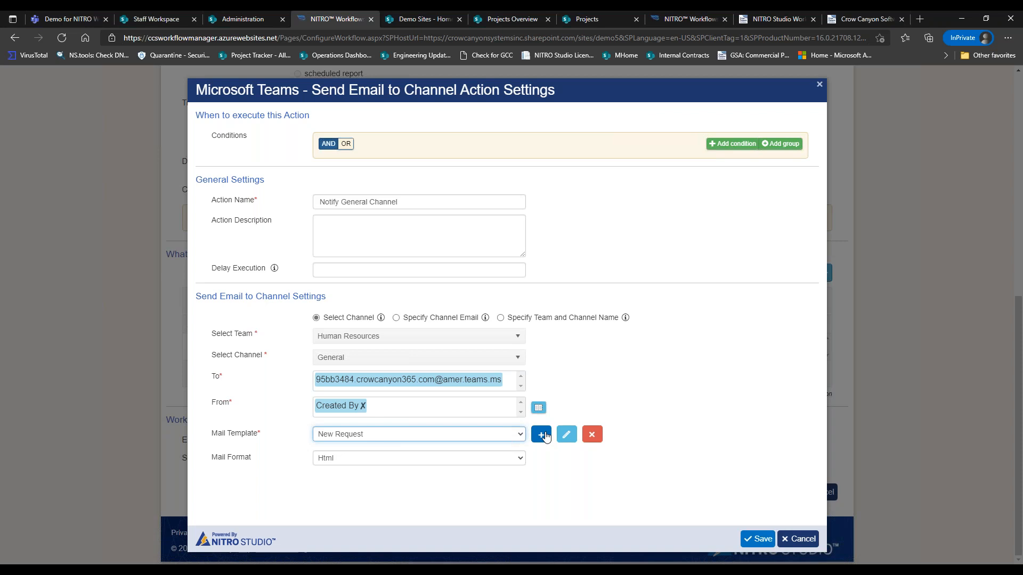
pyautogui.click(486, 463)
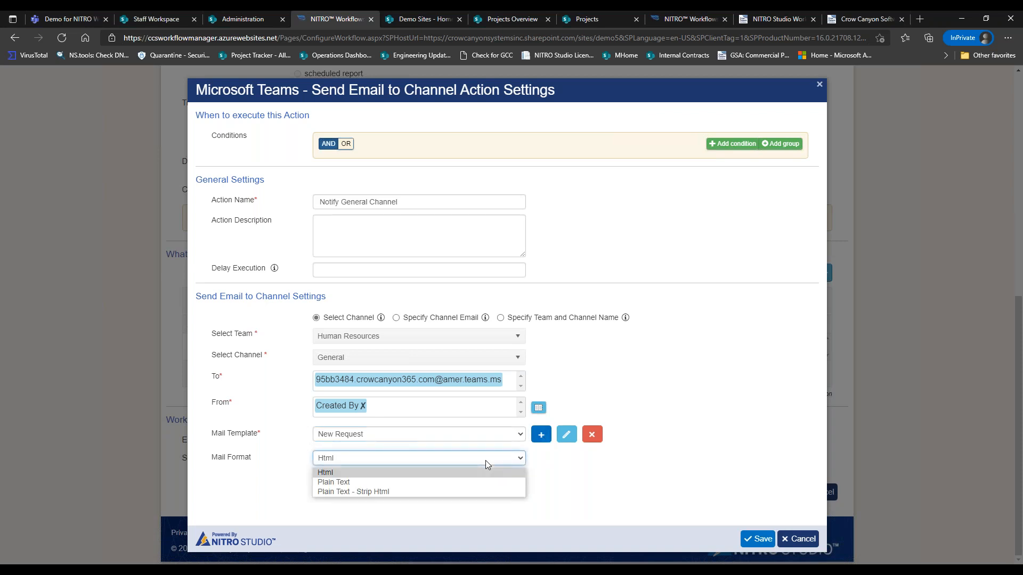
pyautogui.click(485, 460)
pyautogui.click(485, 460)
pyautogui.click(485, 461)
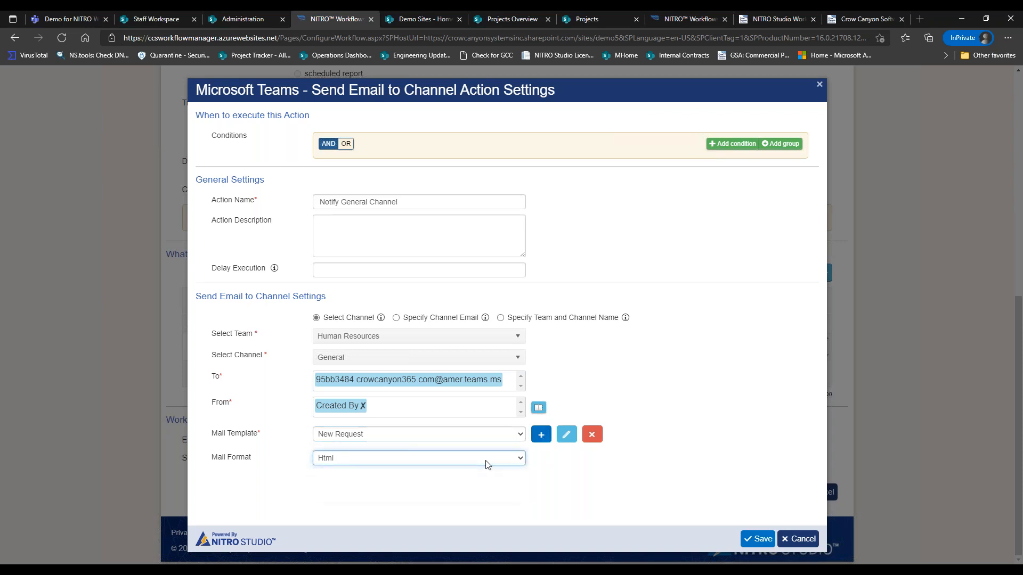
pyautogui.click(759, 539)
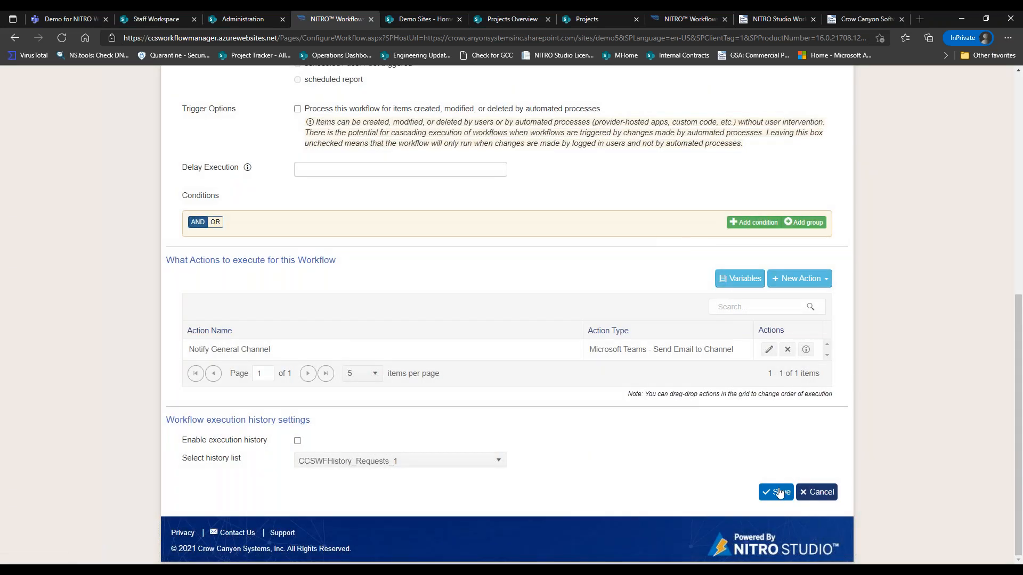
pyautogui.click(778, 492)
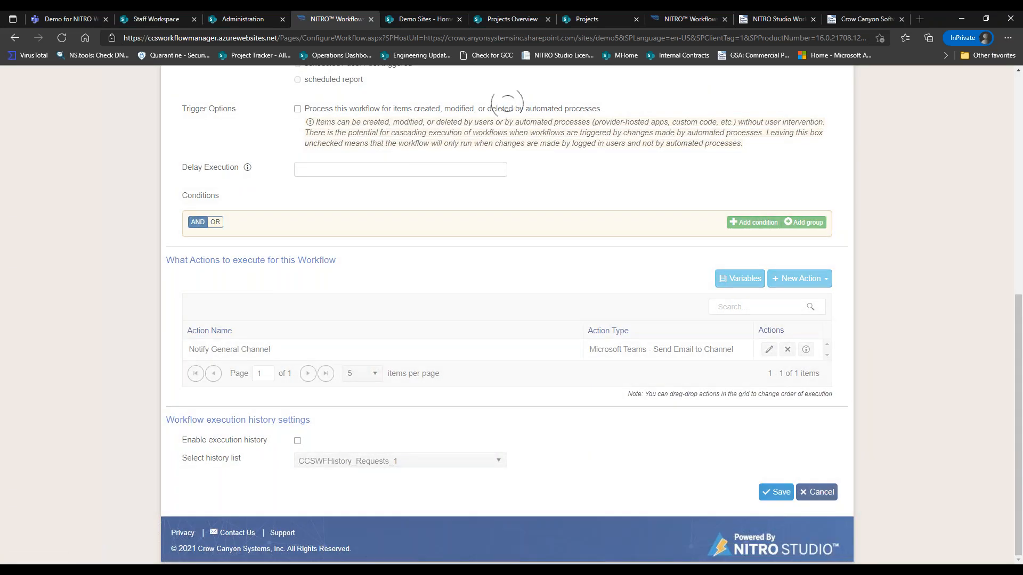
# Open the Requests staff workspace and view the Human Resources General channel in Microsoft Teams, returning to the workspace
pyautogui.click(243, 20)
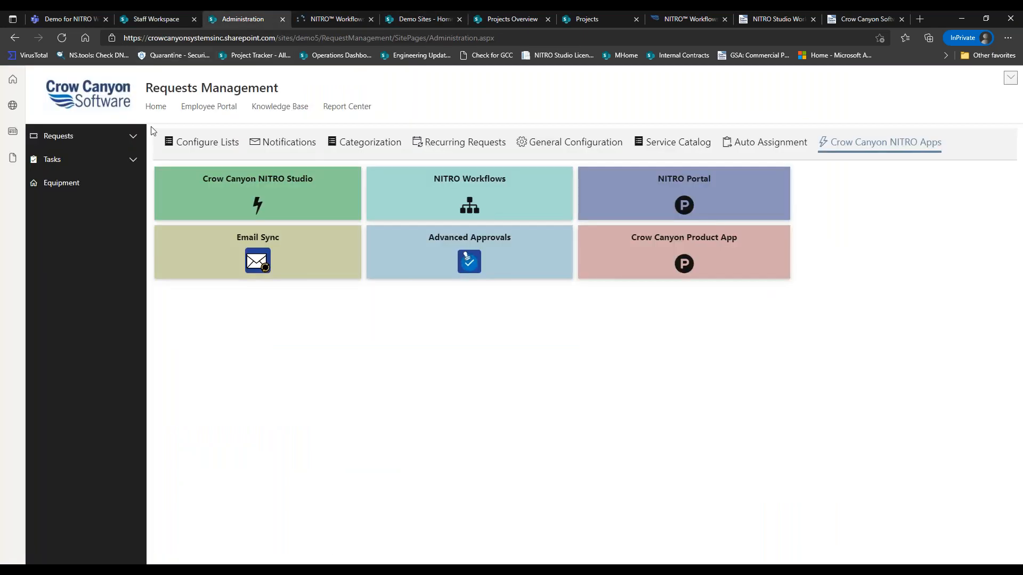
pyautogui.click(95, 140)
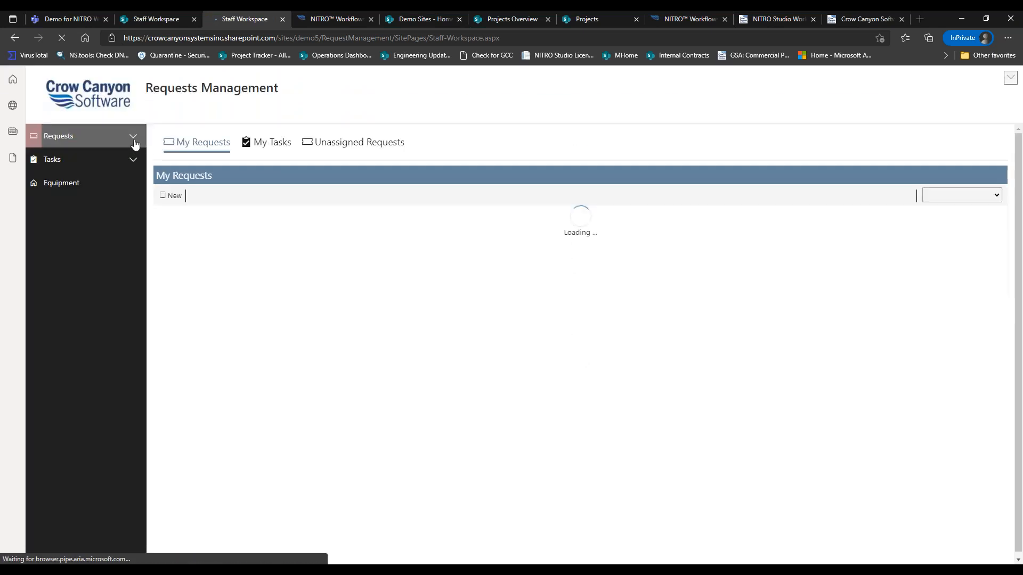
pyautogui.click(87, 20)
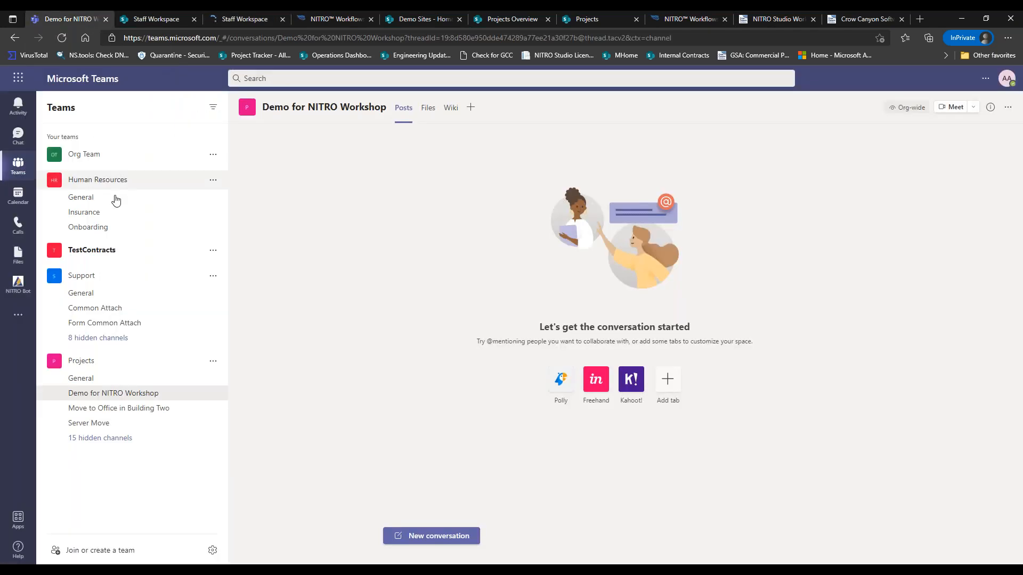
pyautogui.click(91, 204)
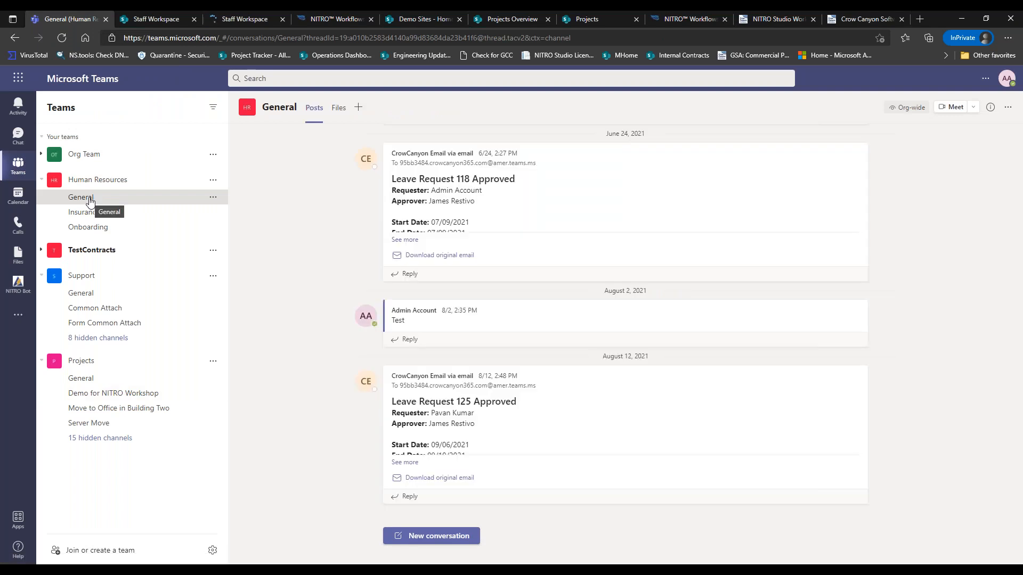
pyautogui.click(341, 22)
pyautogui.click(232, 20)
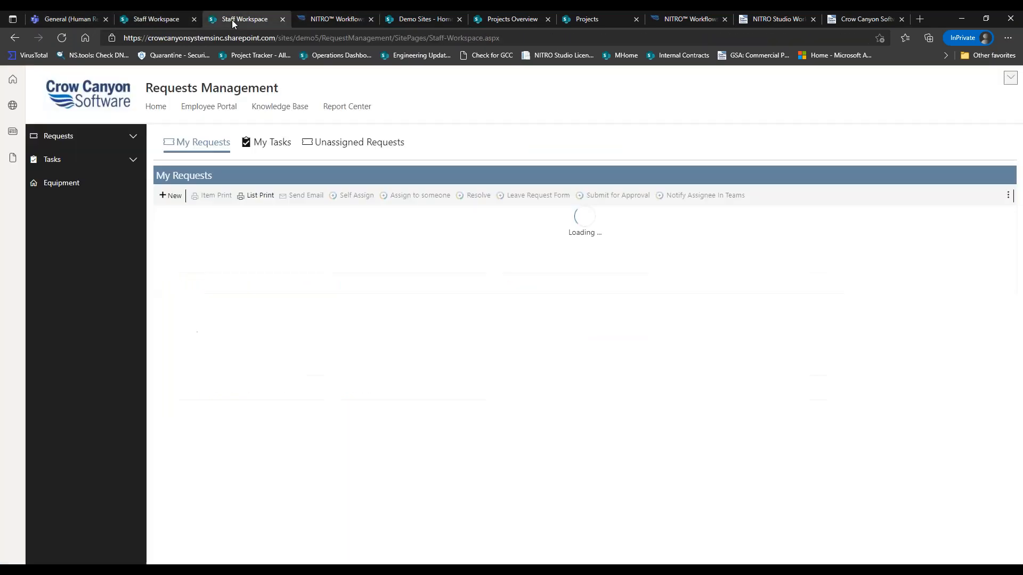
# Create a new request item titled "New request for Demo NITRO Workshop"
pyautogui.click(171, 196)
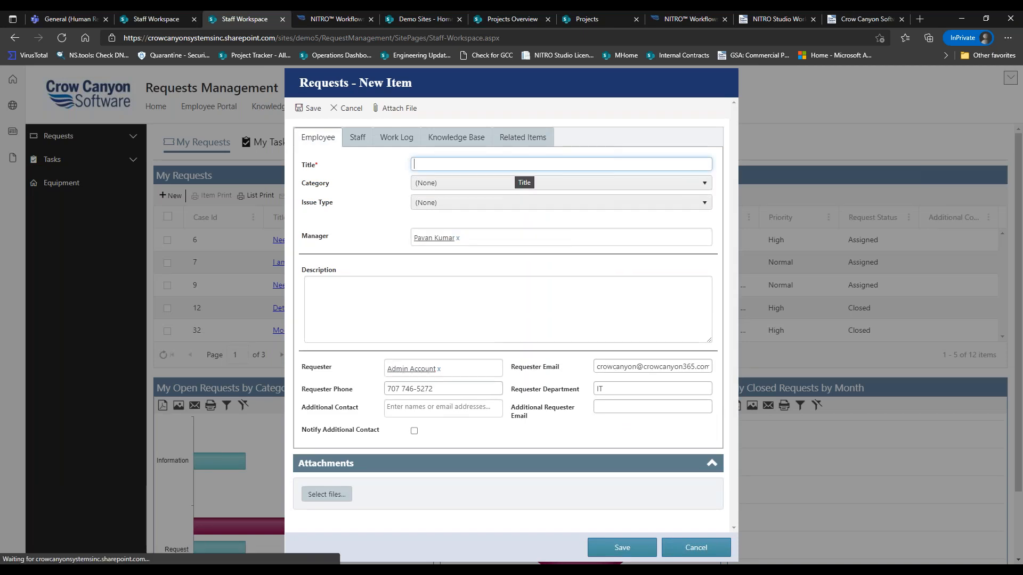
pyautogui.write('New reqeuset5 fo')
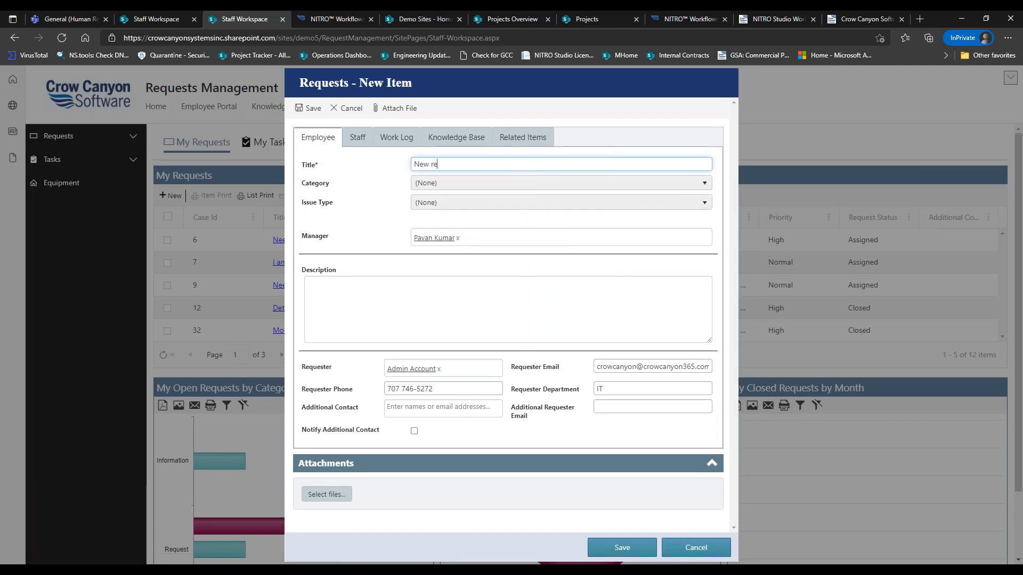
pyautogui.press('BackSpace')
pyautogui.press('BackSpace')
pyautogui.press('BackSpace')
pyautogui.press('BackSpace')
pyautogui.press('BackSpace')
pyautogui.press('BackSpace')
pyautogui.press('BackSpace')
pyautogui.press('BackSpace')
pyautogui.press('BackSpace')
pyautogui.write('uest for D')
pyautogui.write('eM')
pyautogui.write('o NITRO Workshops')
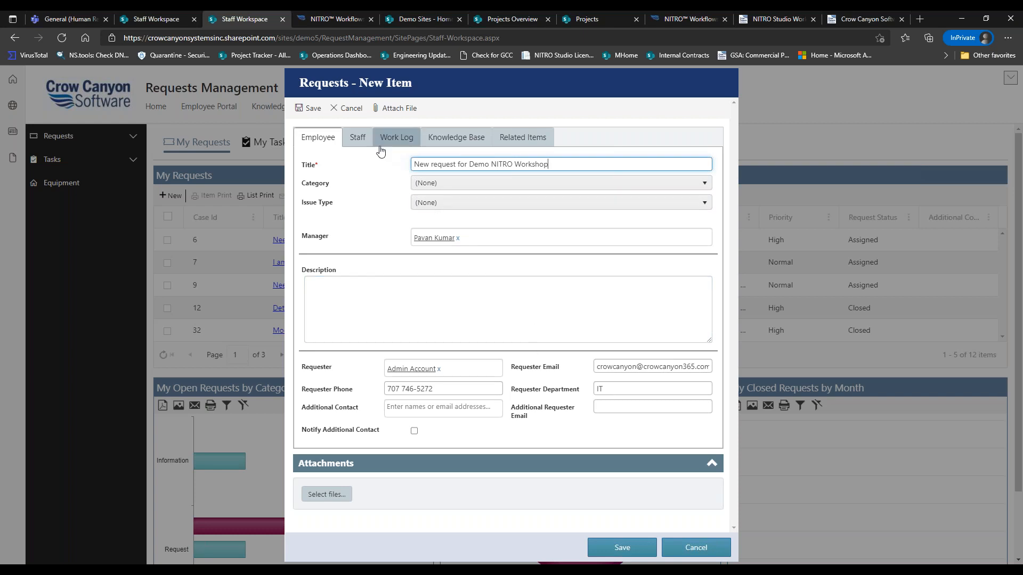
# Set the request's category to Admin Assistant 1 and its issue type to Laywer 1
pyautogui.click(447, 186)
pyautogui.click(446, 204)
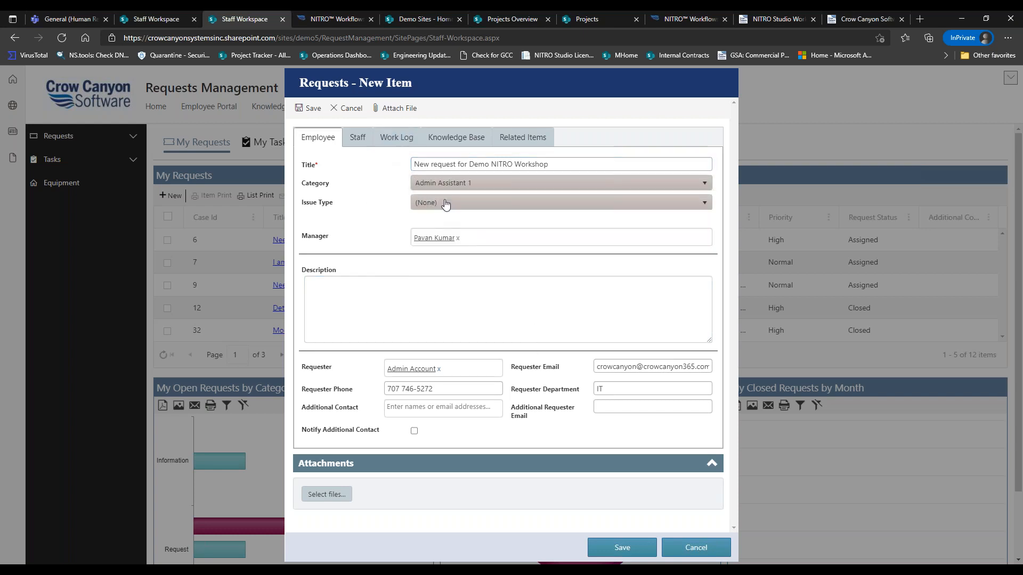
pyautogui.click(446, 204)
pyautogui.click(450, 248)
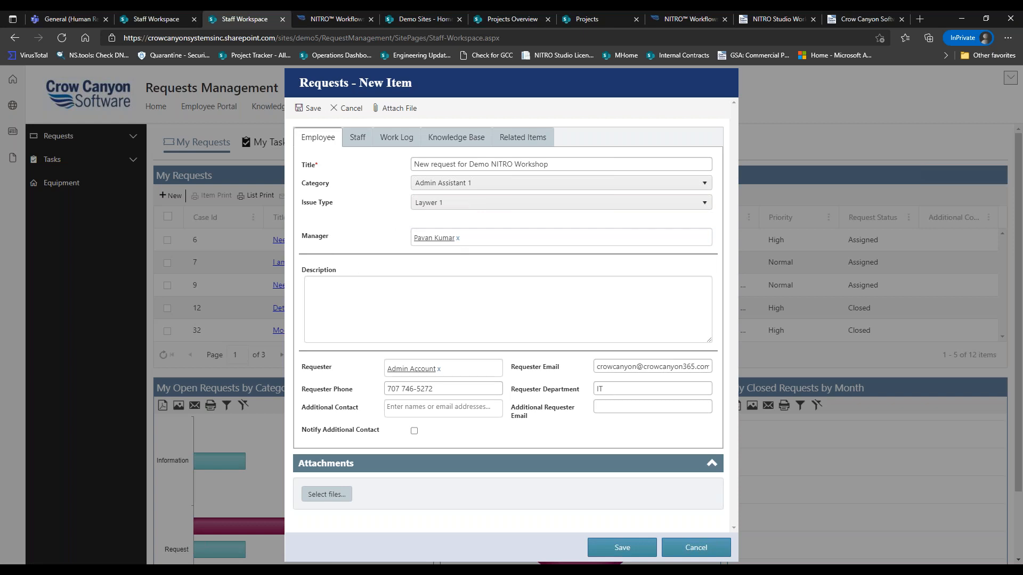
# Change the request's category to Formatting Request and check the issue types offered for it
pyautogui.click(446, 182)
pyautogui.click(446, 239)
pyautogui.click(446, 202)
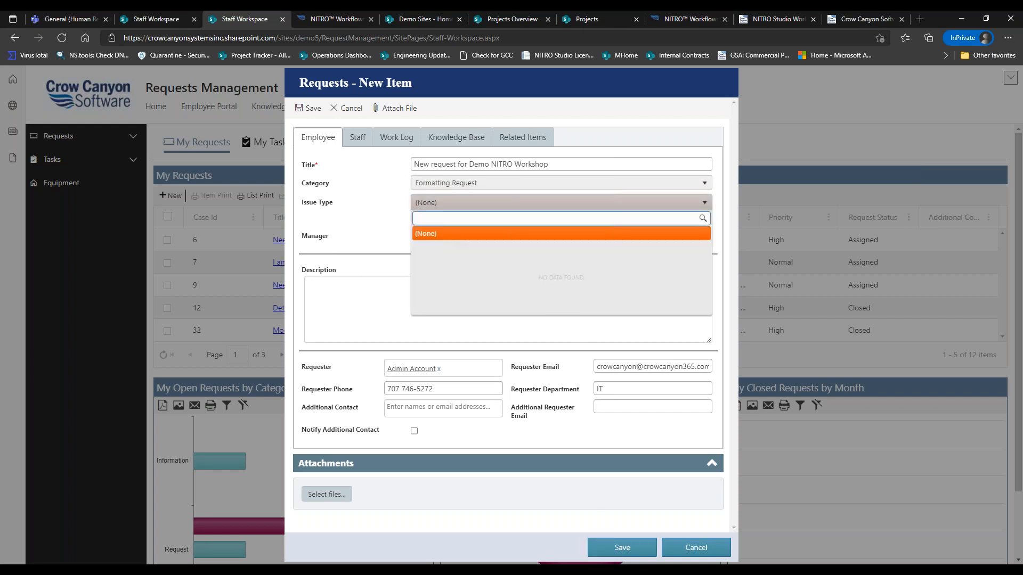
# Set the request's category to Information and its issue type to Company Policies, and save the request
pyautogui.click(448, 186)
pyautogui.click(449, 257)
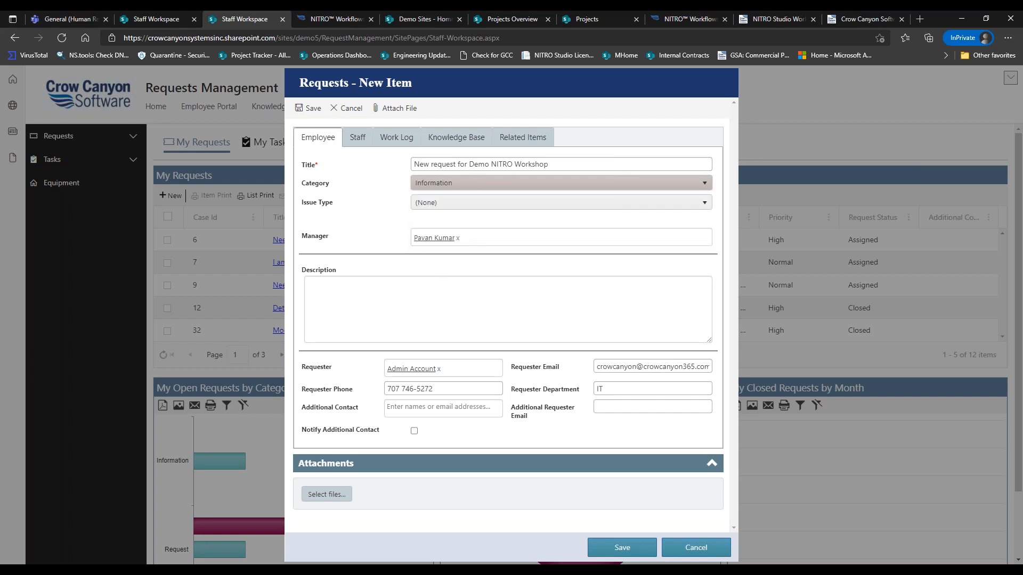
pyautogui.click(450, 203)
pyautogui.click(444, 254)
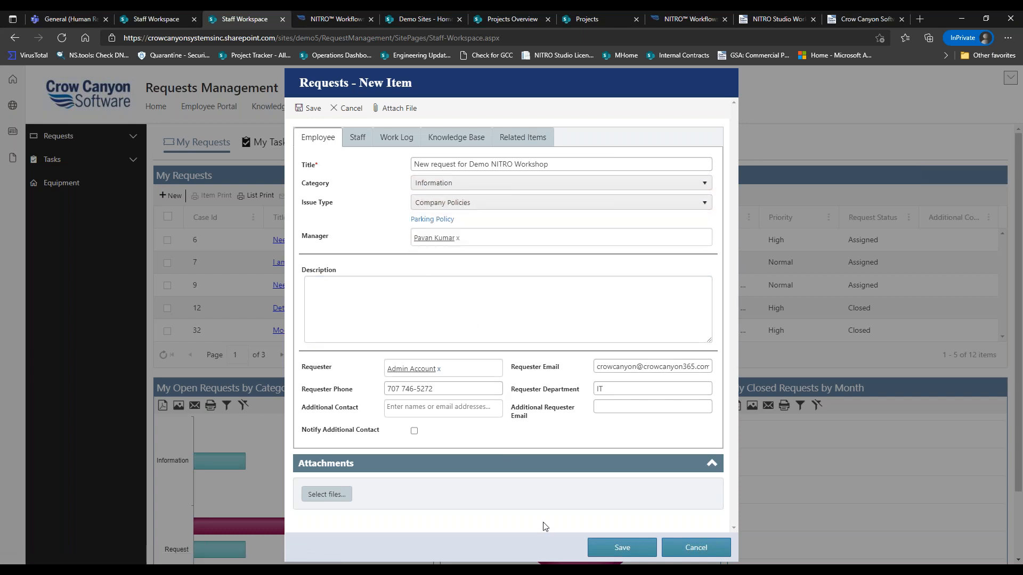
pyautogui.click(602, 551)
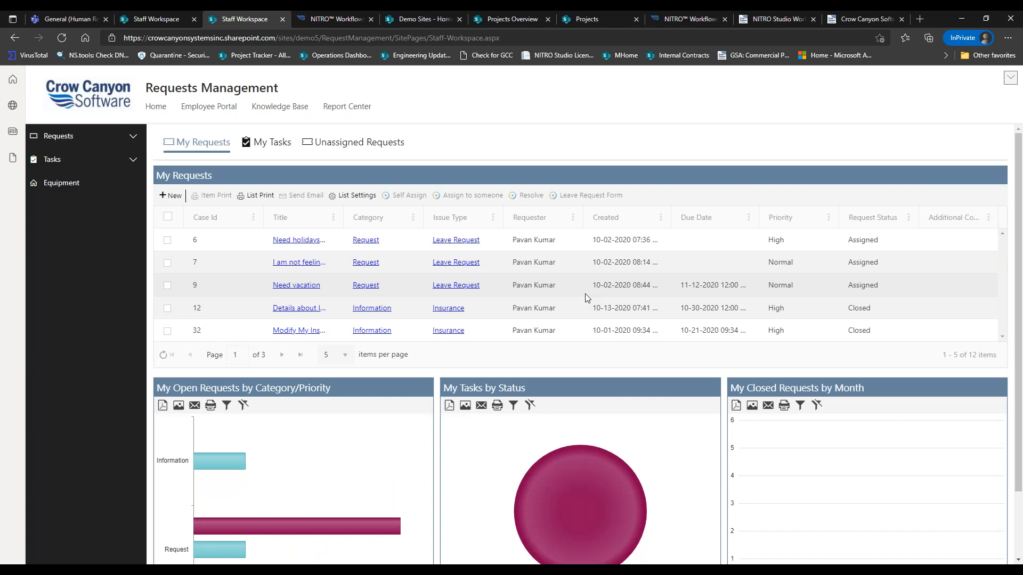
# Check the Human Resources General channel in Teams for the notification, expand the Leave Request 125 Approved post, and review the configured workflows
pyautogui.click(83, 15)
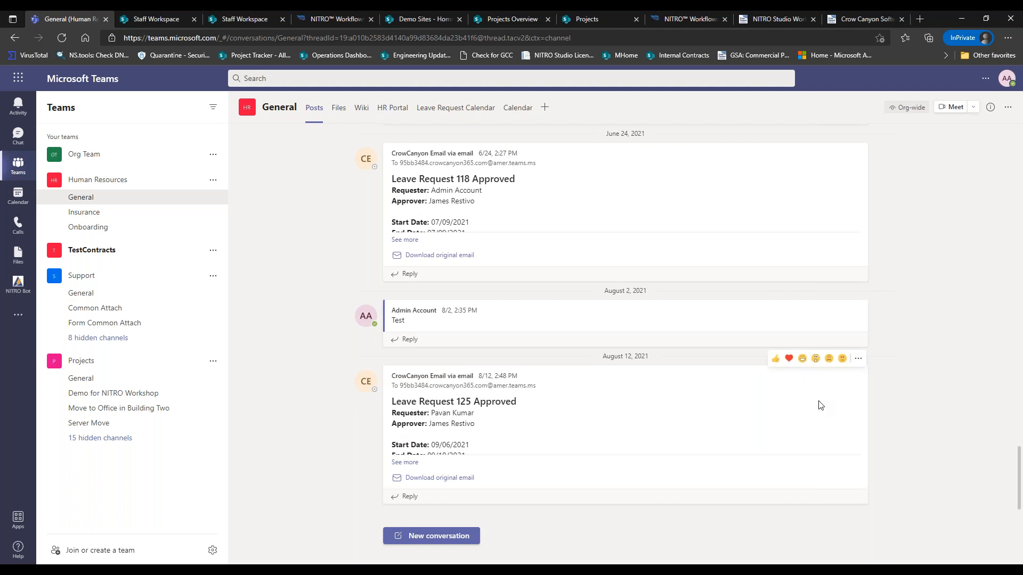
pyautogui.click(415, 463)
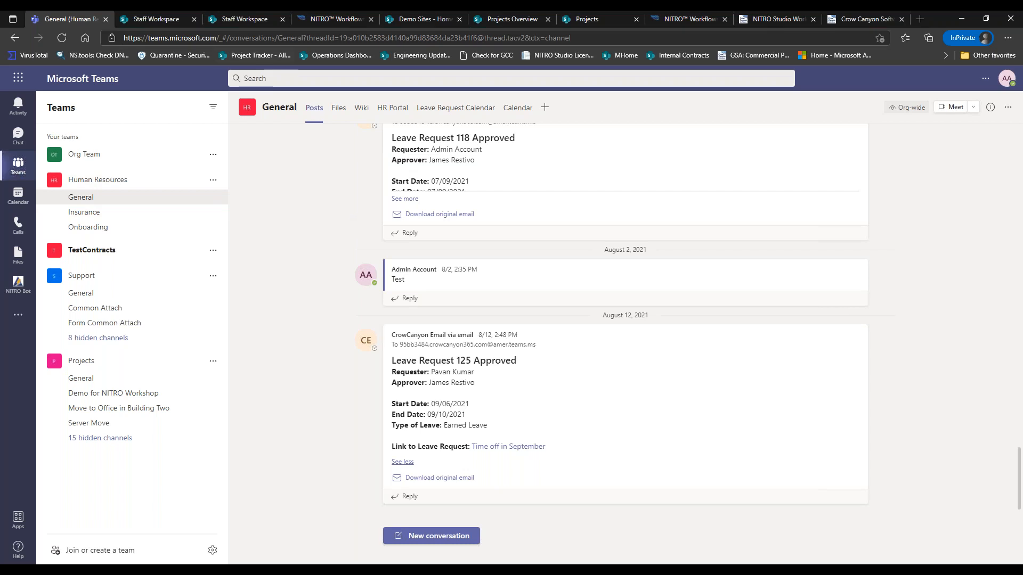
pyautogui.click(308, 18)
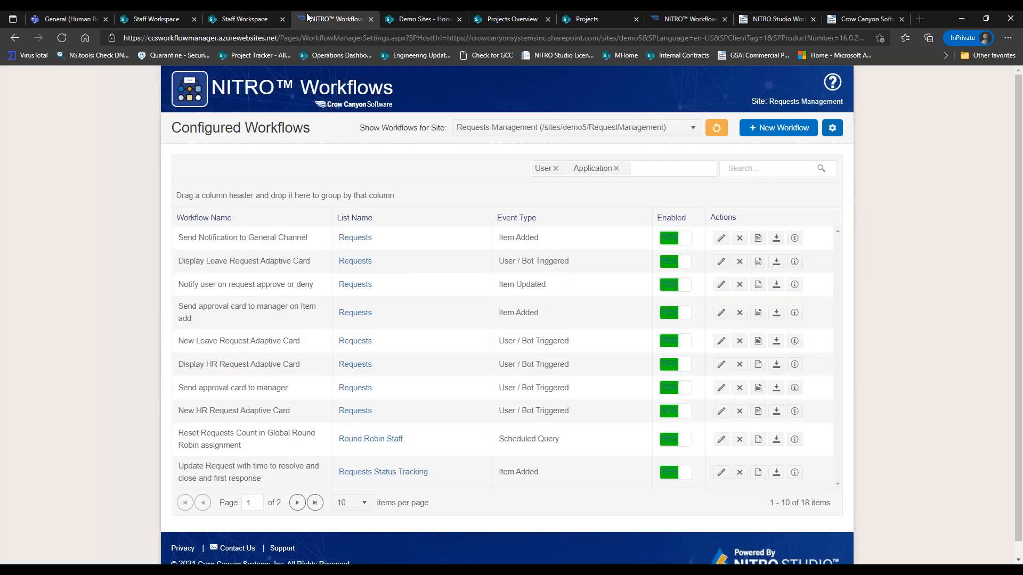
pyautogui.click(162, 20)
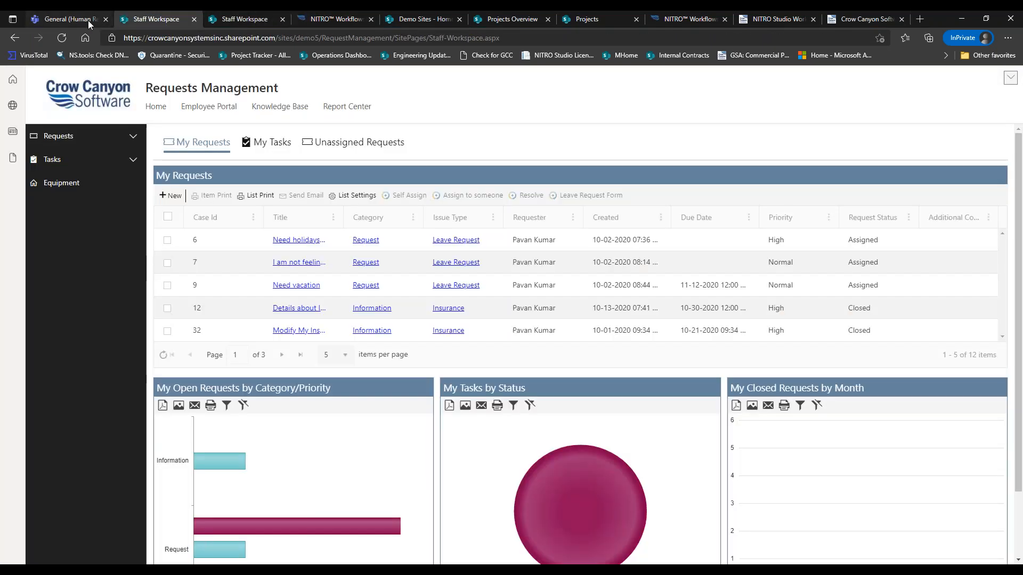
pyautogui.click(80, 22)
# Create a new workflow in NITRO Workflows for the Requests list with the scheduled / user / bot triggered event
pyautogui.click(335, 19)
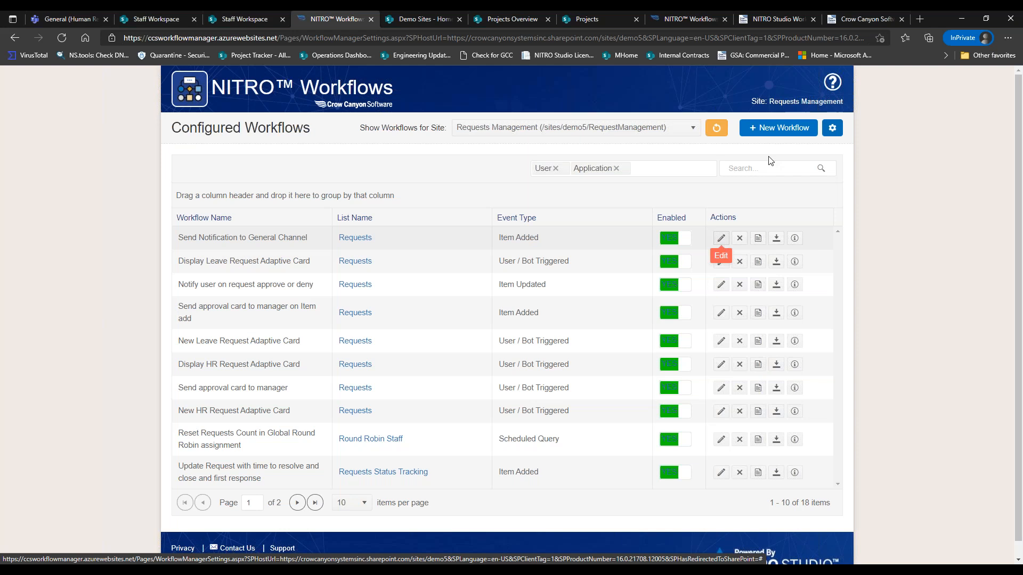
pyautogui.click(780, 130)
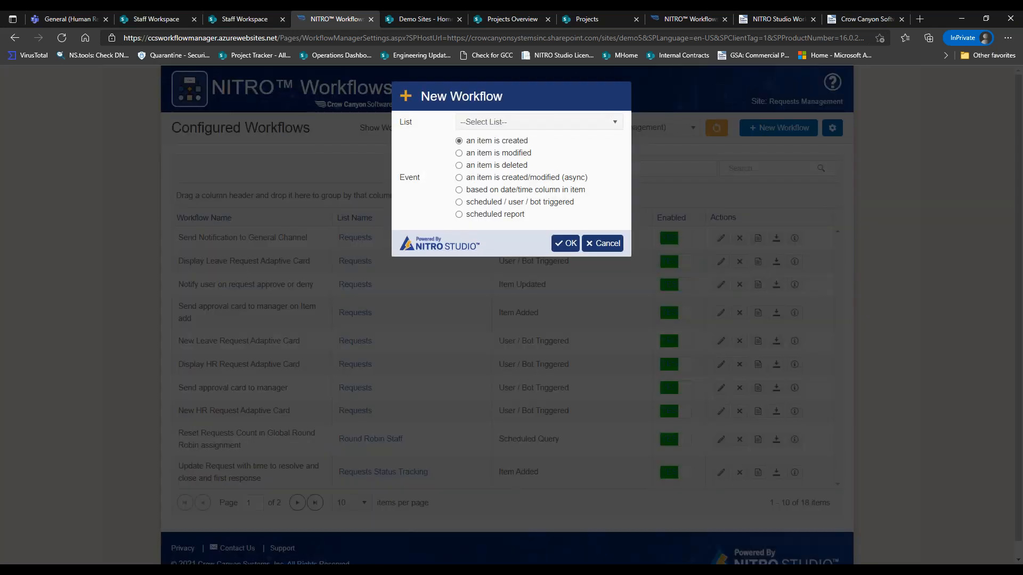
pyautogui.click(494, 122)
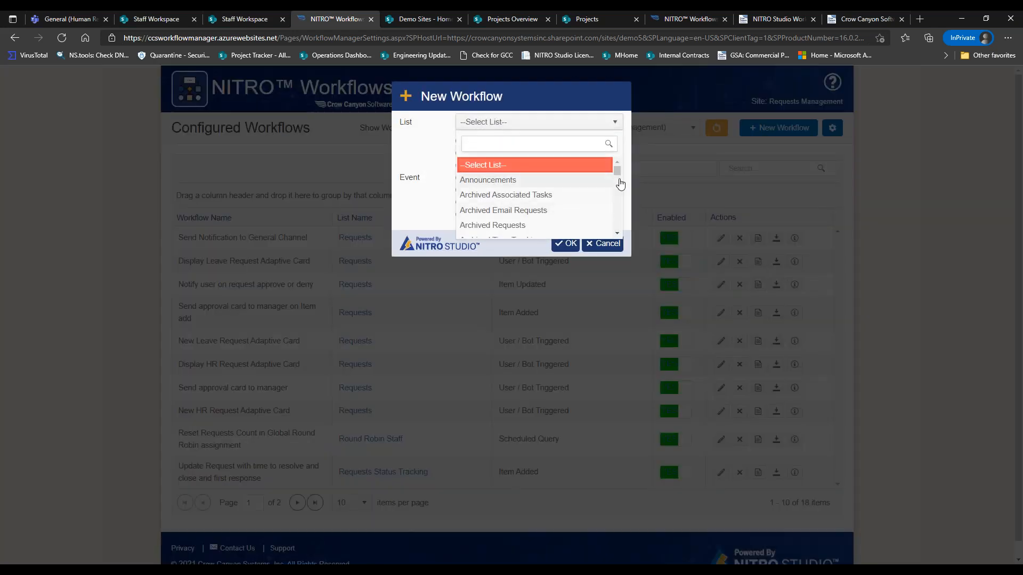
pyautogui.moveTo(617, 171); pyautogui.dragTo(618, 214)
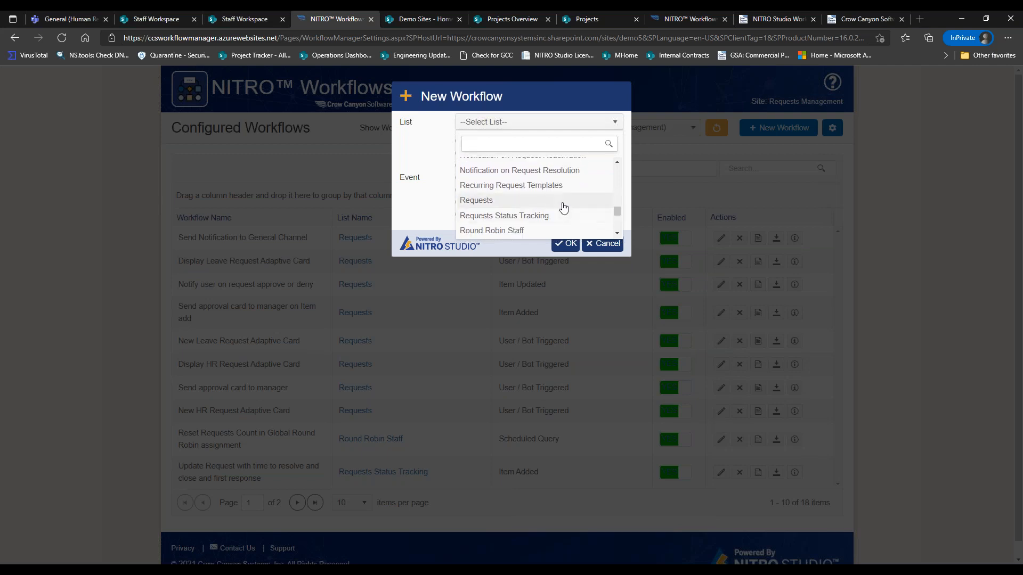
pyautogui.click(564, 200)
pyautogui.click(504, 191)
pyautogui.click(501, 202)
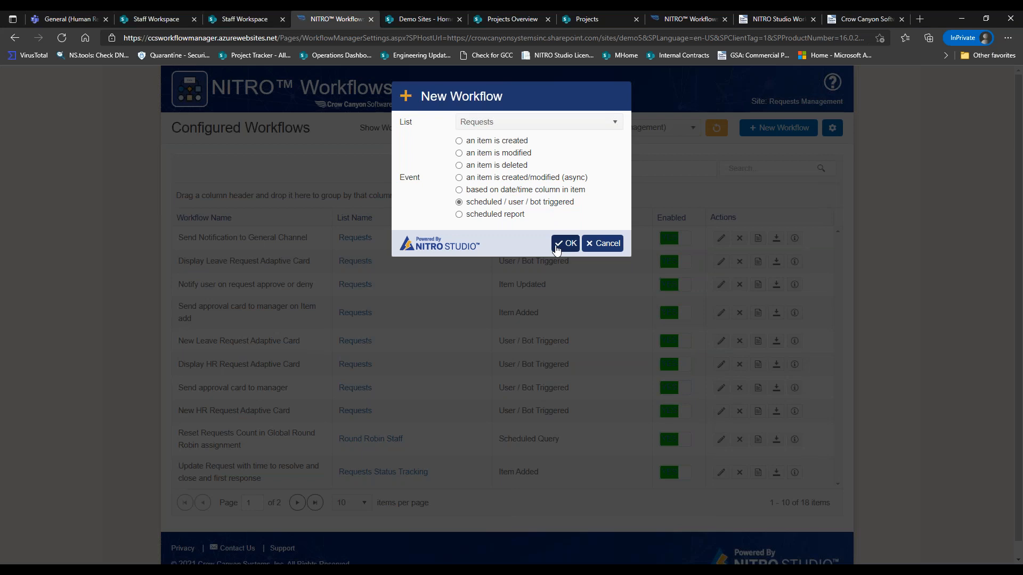
pyautogui.click(559, 247)
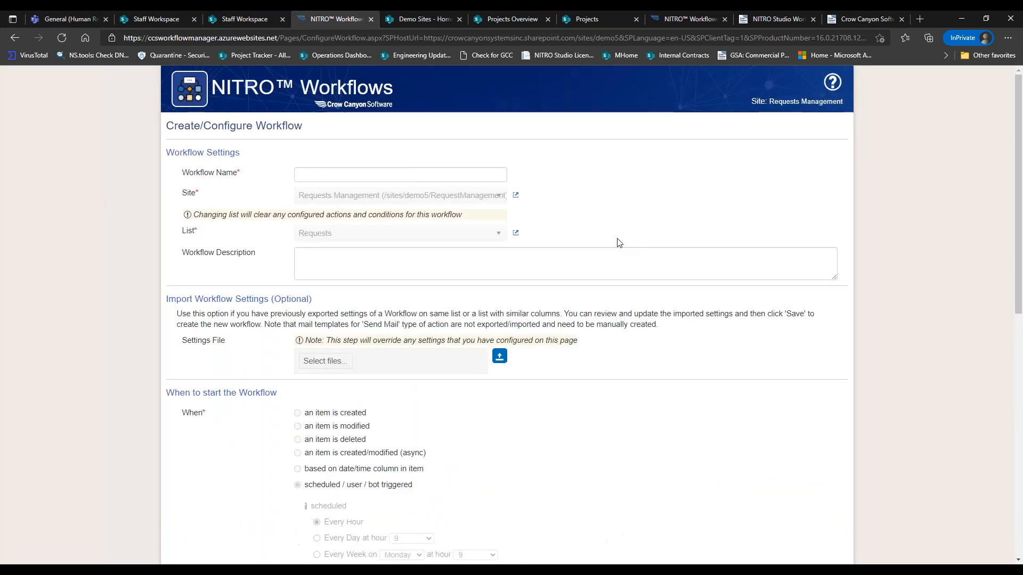
# Name the workflow "Notify an Assignee when an item is overdue"
pyautogui.click(450, 174)
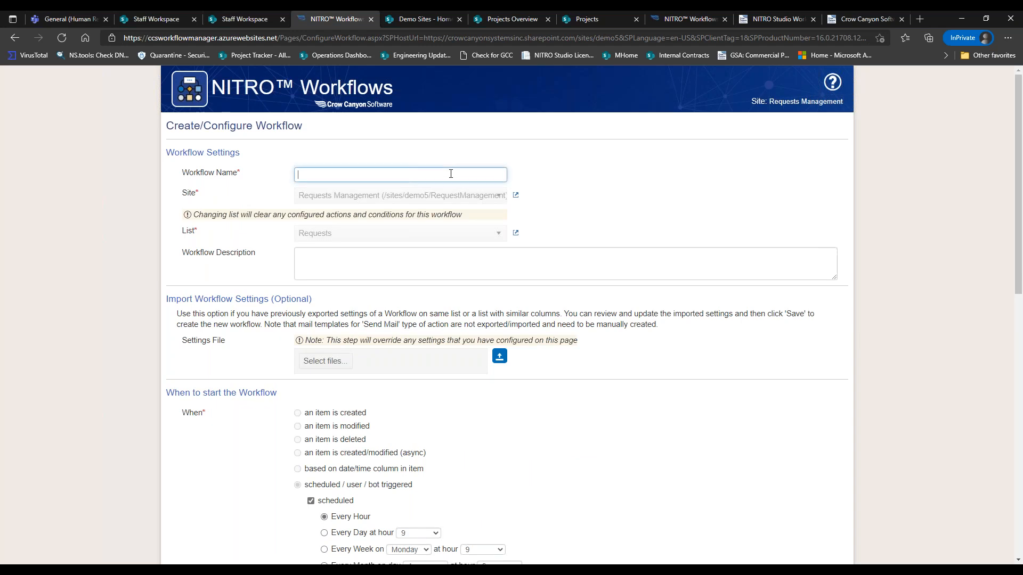
pyautogui.write('NOtirf')
pyautogui.press('BackSpace')
pyautogui.press('BackSpace')
pyautogui.write('otify an Assignee when an item is overdue')
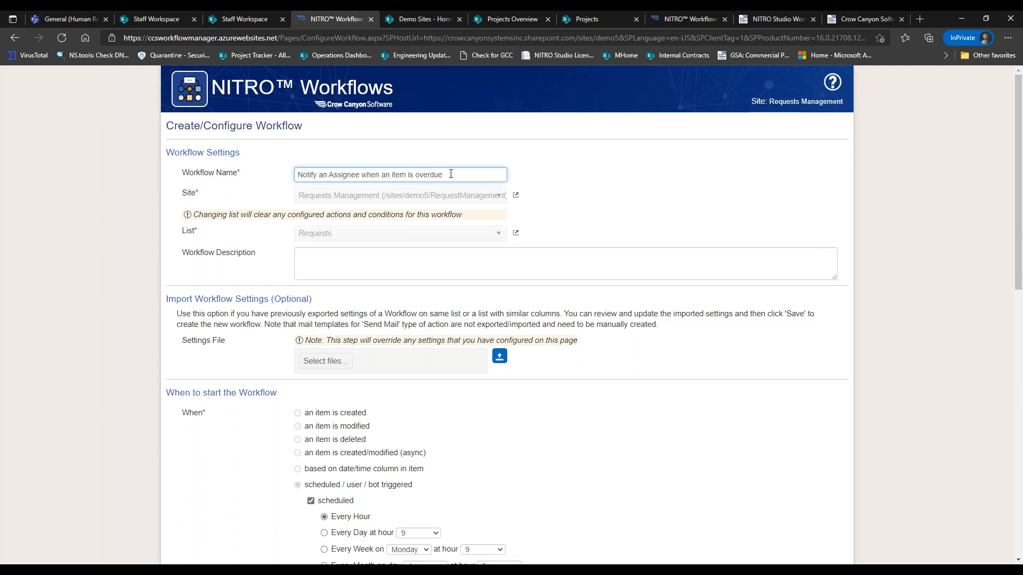
pyautogui.click(548, 173)
# Enable the user / bot triggered option for the workflow and disable the scheduled one
pyautogui.moveTo(1019, 186); pyautogui.dragTo(1020, 299)
pyautogui.click(312, 416)
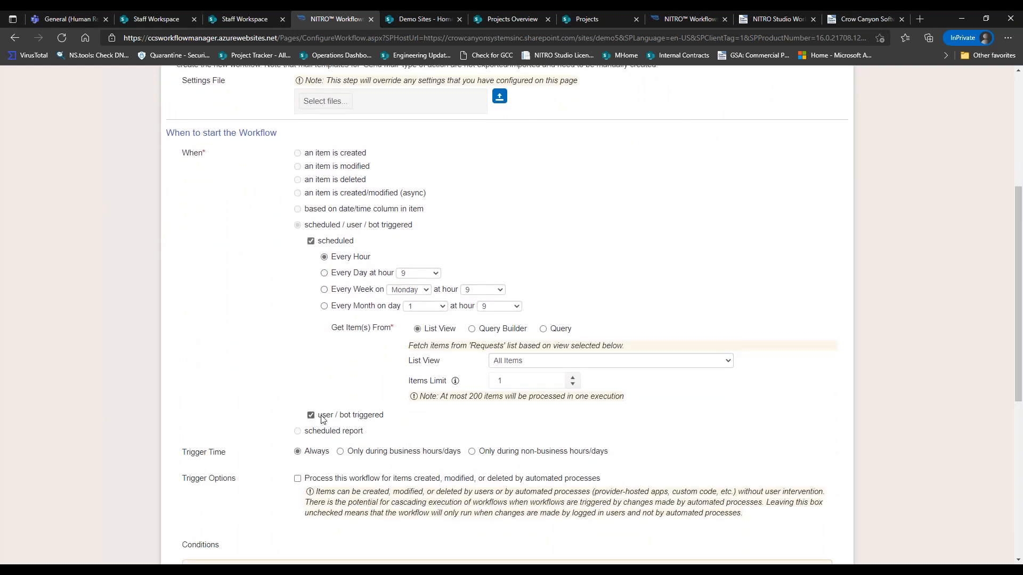
pyautogui.click(311, 241)
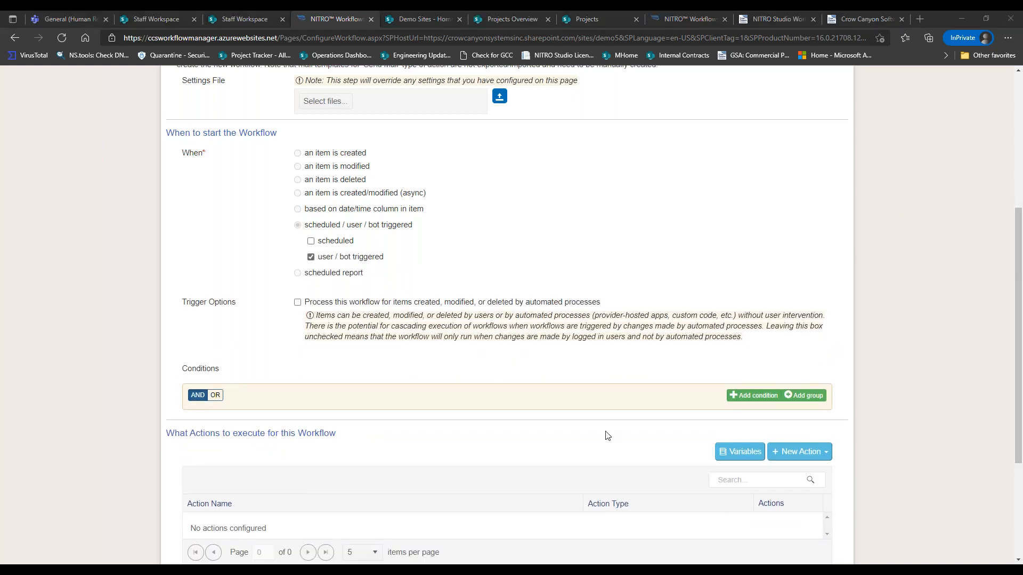
# Add a Microsoft Teams action to the workflow that posts an adaptive card
pyautogui.click(799, 452)
pyautogui.moveTo(1018, 413); pyautogui.dragTo(1016, 500)
pyautogui.moveTo(773, 491)
pyautogui.click(654, 522)
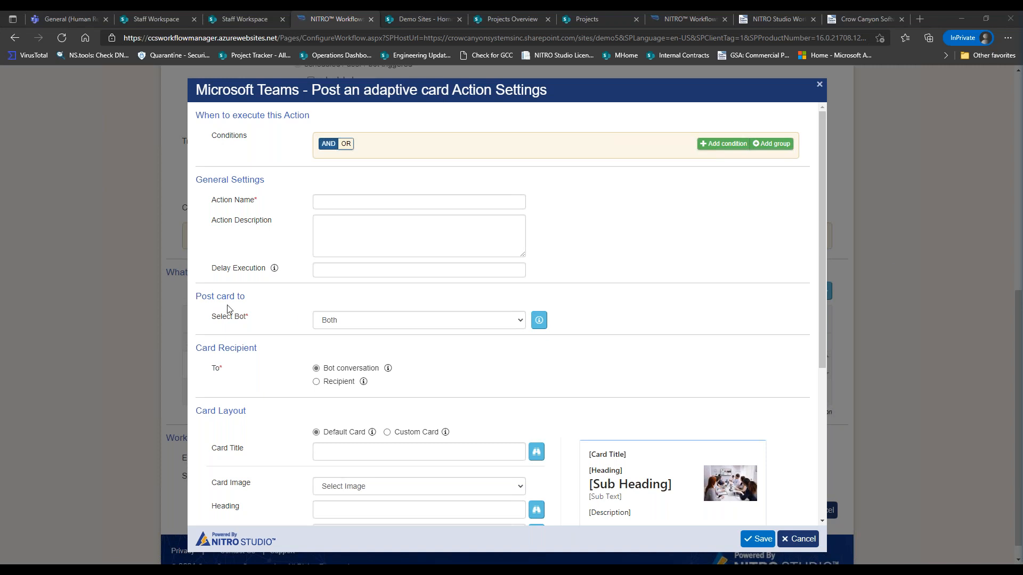
# Look at the Custom Card layout settings and switch the layout back to Default Card
pyautogui.click(416, 433)
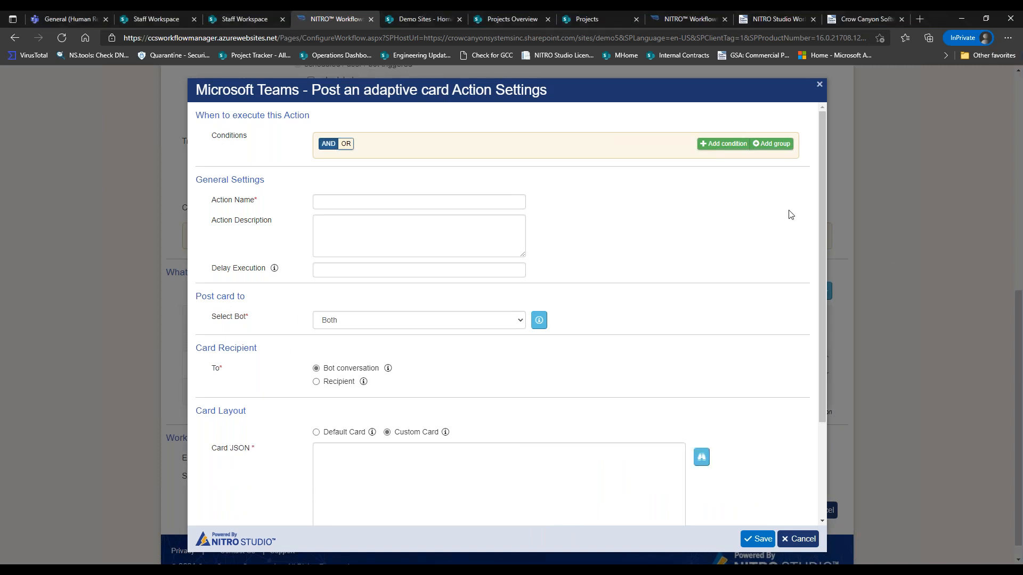
pyautogui.moveTo(827, 237); pyautogui.dragTo(827, 333)
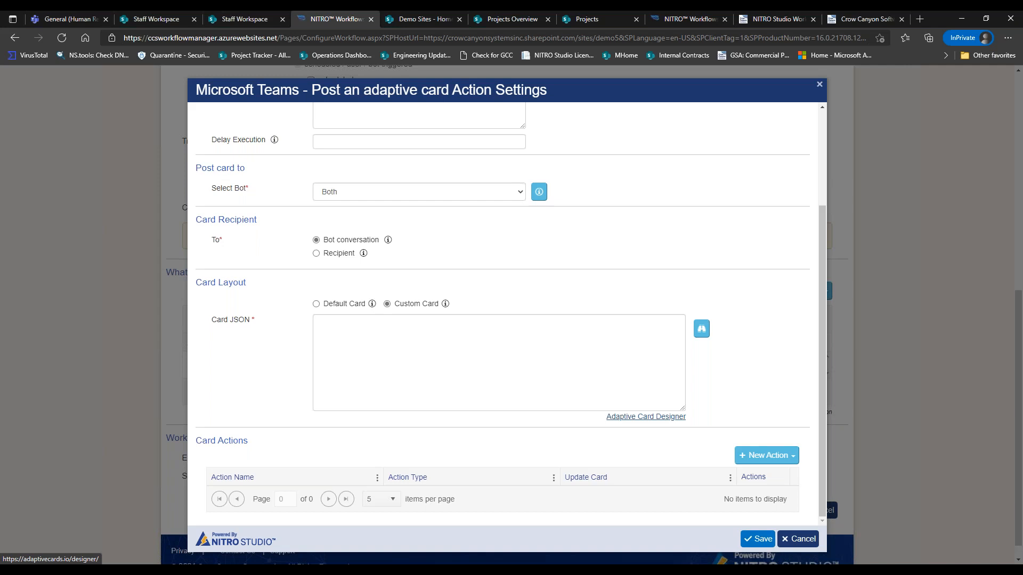
pyautogui.click(336, 305)
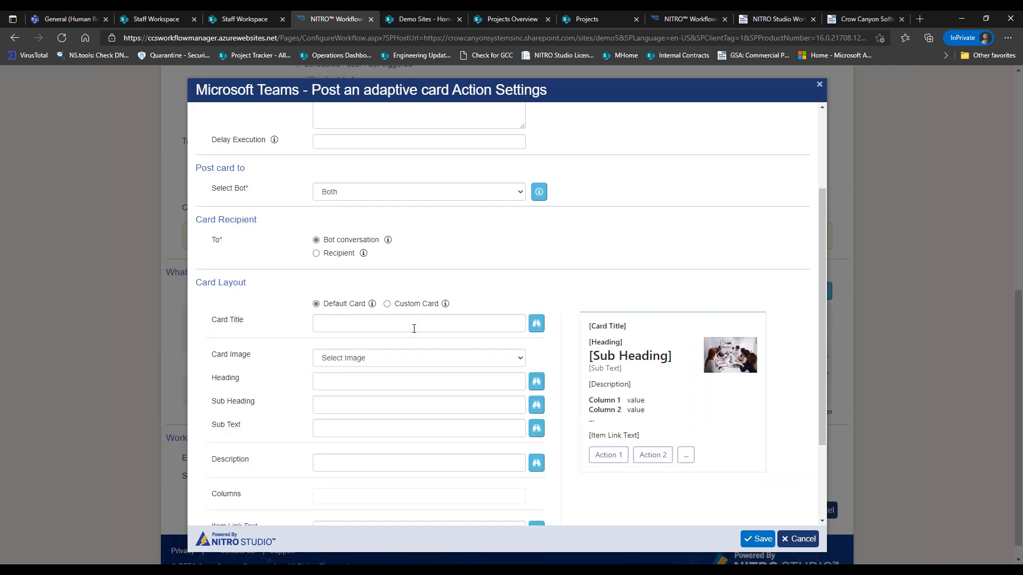
# Set the card title to "A request needs your attention" and look at the placeholder mapping available for it
pyautogui.click(414, 329)
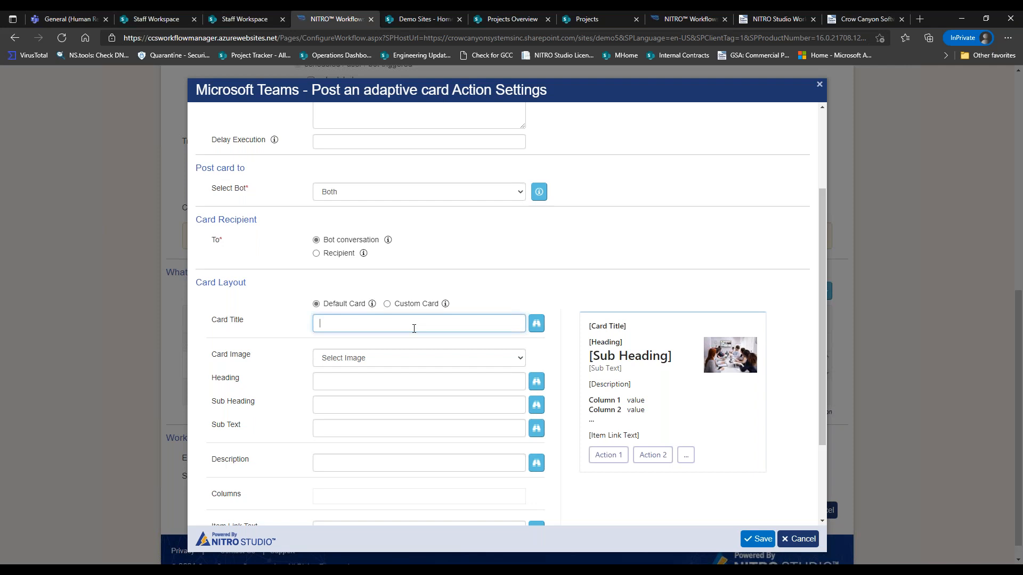
pyautogui.write('A requeste')
pyautogui.tripleClick(226, 322)
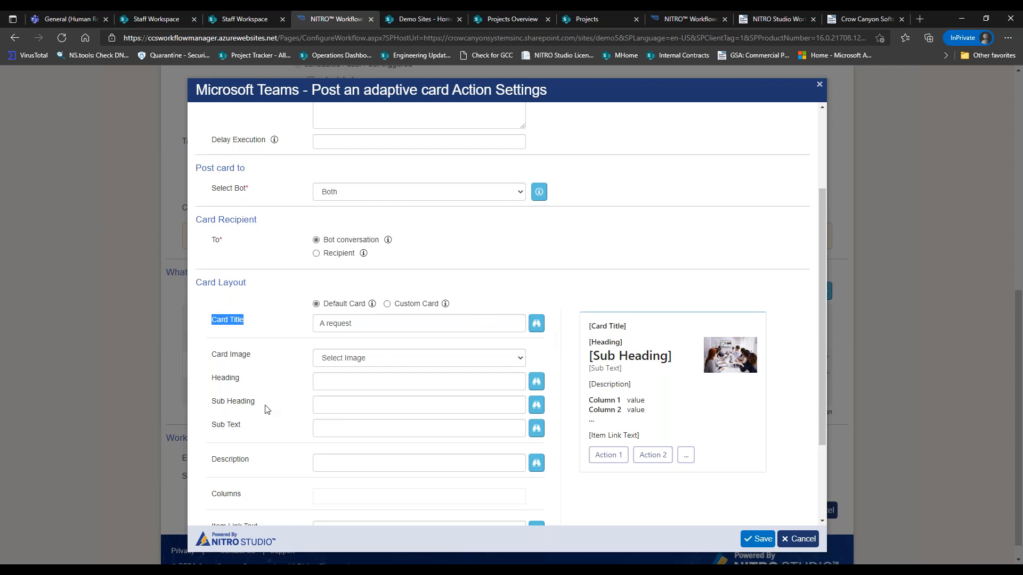
pyautogui.click(358, 326)
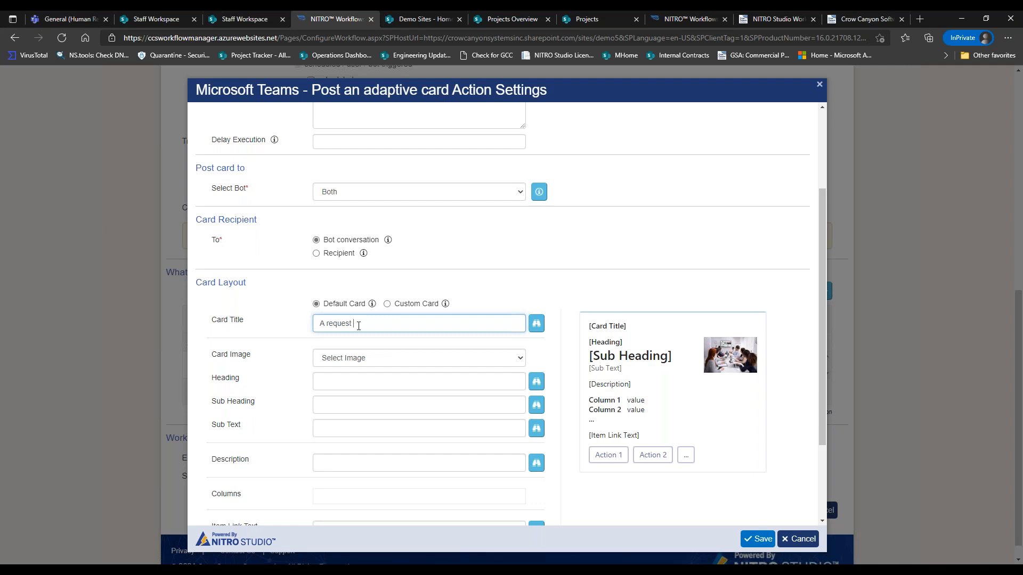
pyautogui.write('needs you r attention')
pyautogui.click(537, 329)
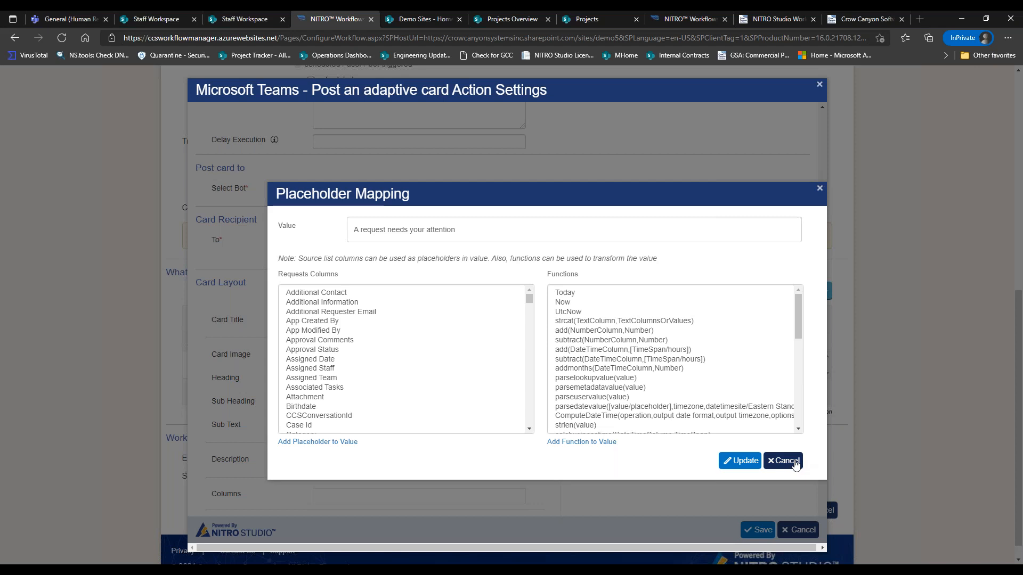
pyautogui.click(795, 462)
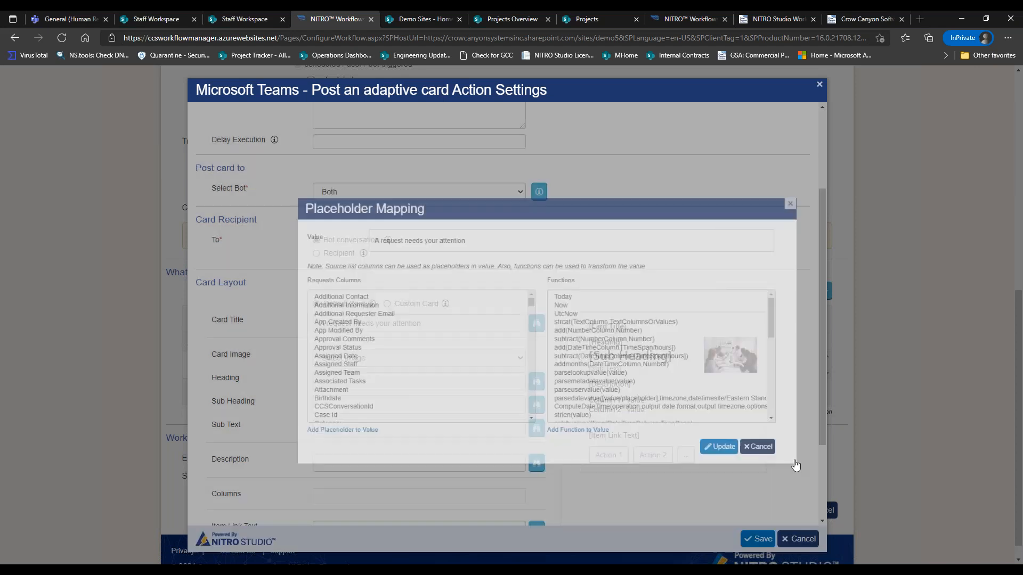
# Set the card image to User and check the image size and alignment options, keeping Large and Right
pyautogui.click(395, 360)
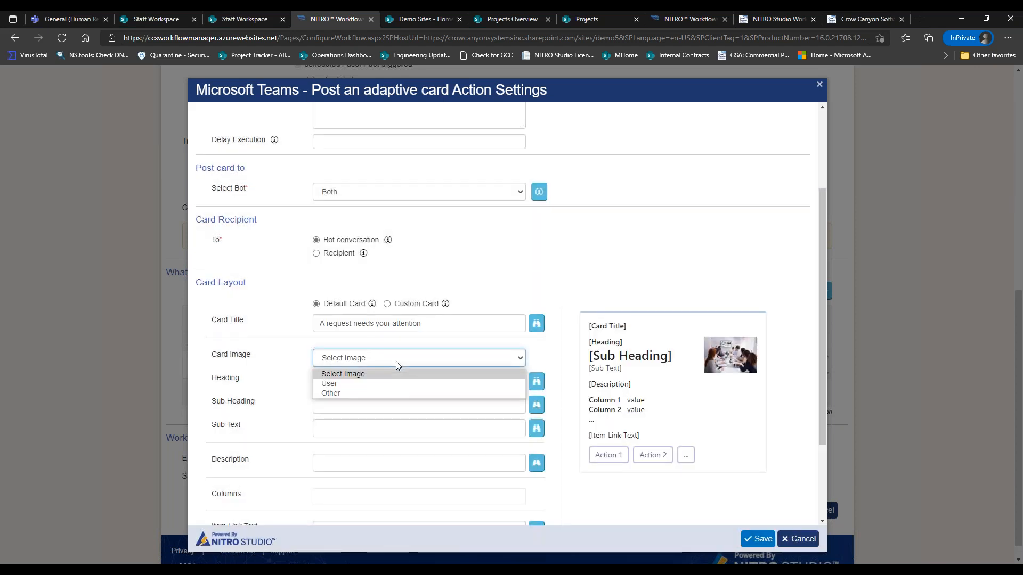
pyautogui.click(362, 382)
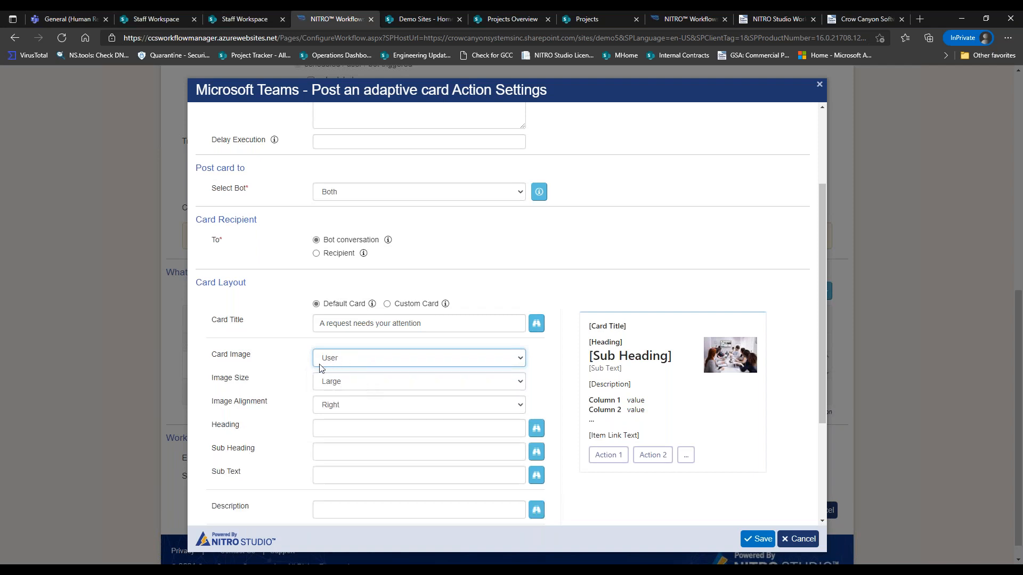
pyautogui.click(375, 383)
pyautogui.click(376, 383)
pyautogui.click(347, 389)
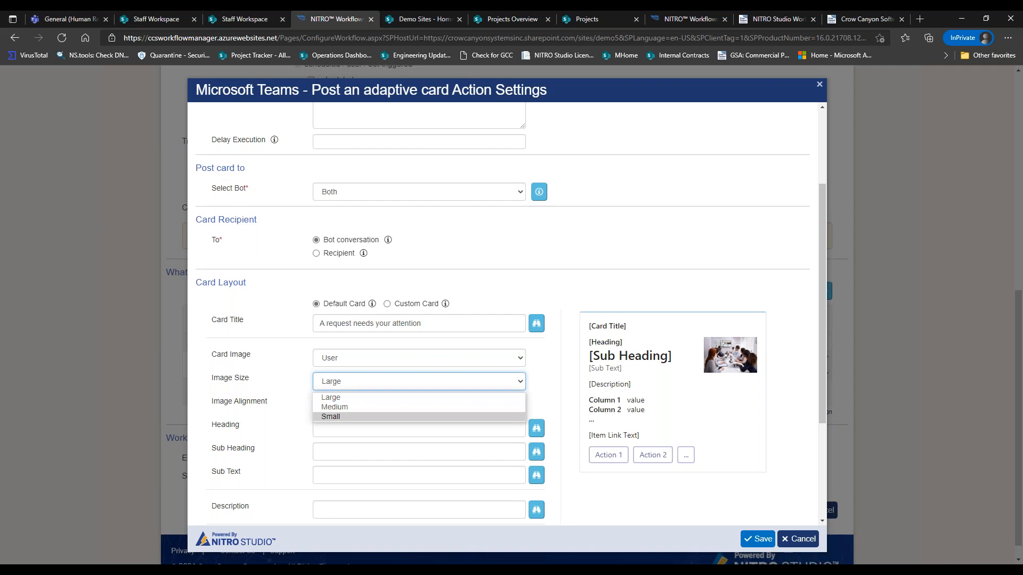
pyautogui.click(321, 404)
pyautogui.click(321, 404)
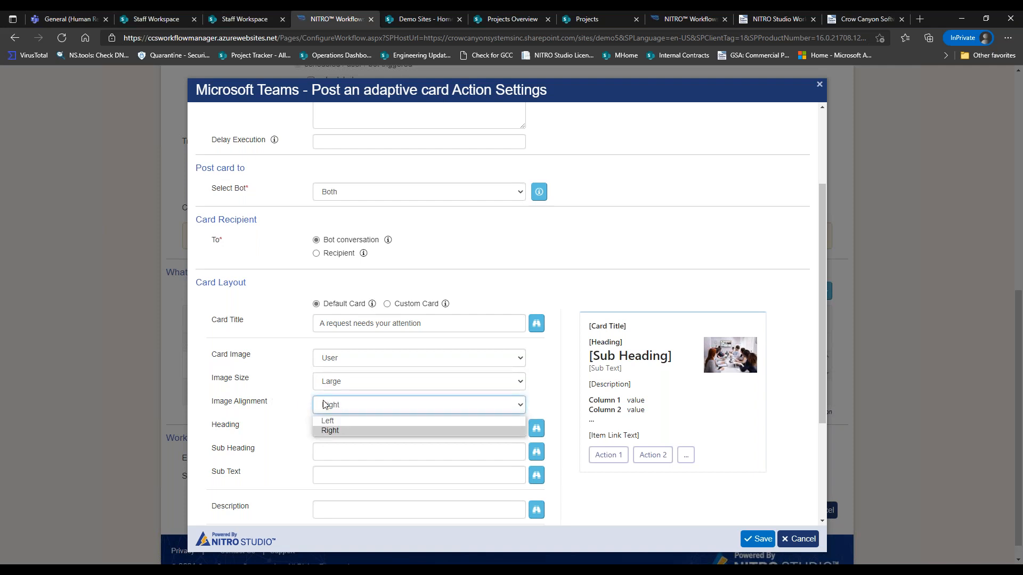
pyautogui.click(280, 428)
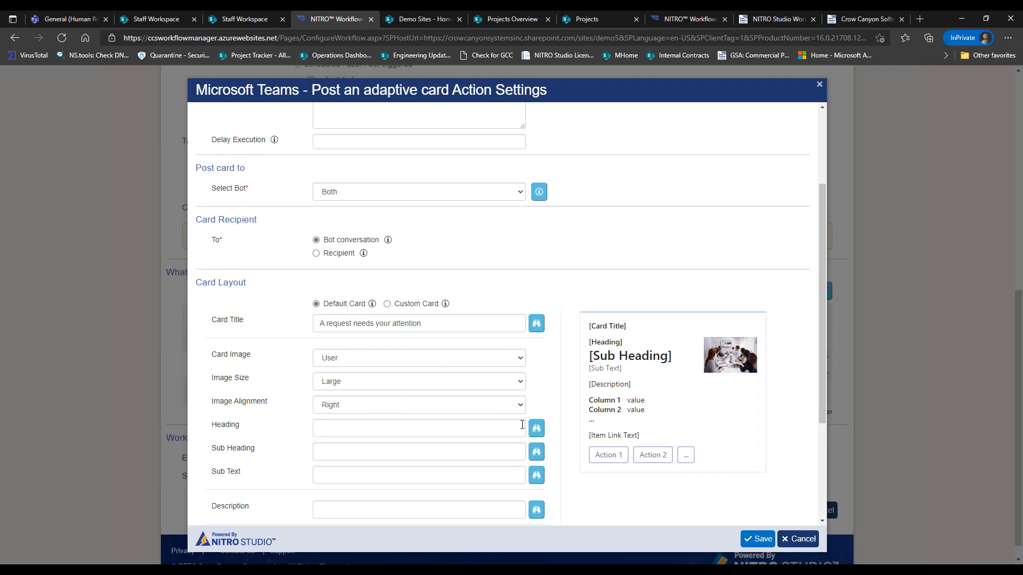
# Set the card heading to "The request is overdue" and map the sub heading to the Title column placeholder
pyautogui.click(475, 430)
pyautogui.write('The request is overdue')
pyautogui.press('Tab')
pyautogui.click(485, 455)
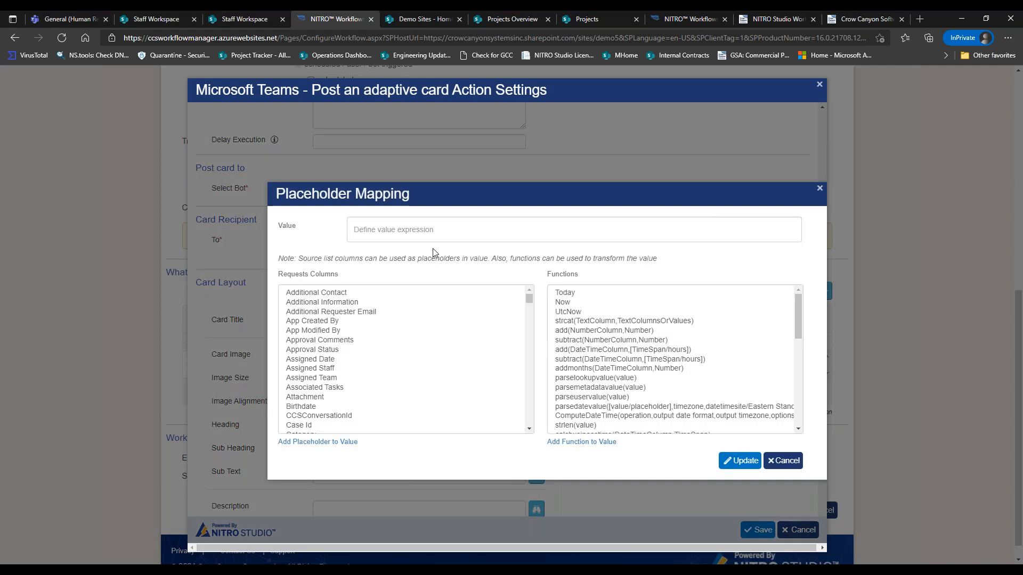
pyautogui.moveTo(527, 296); pyautogui.dragTo(530, 416)
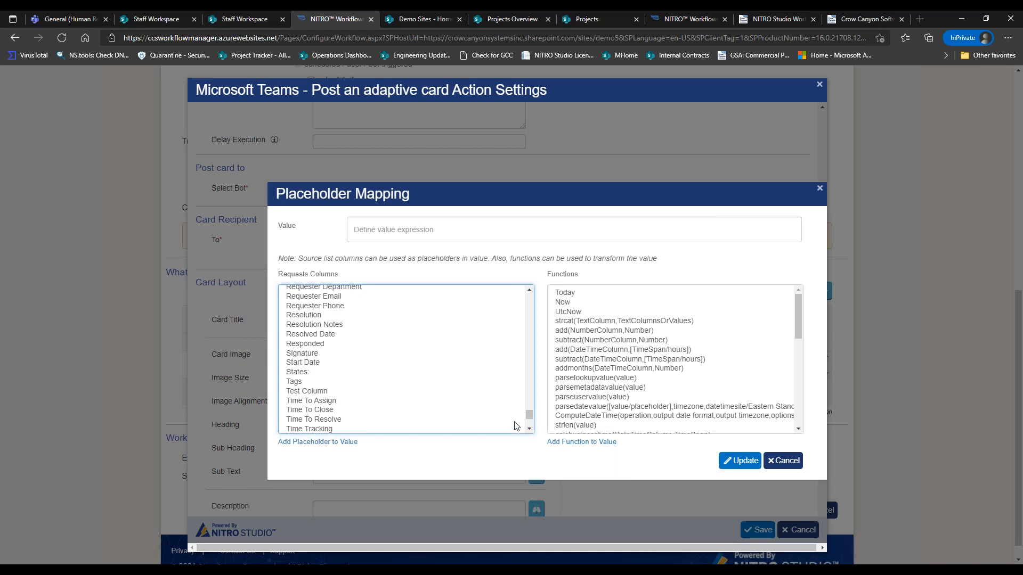
pyautogui.scroll(-3, 342, 372)
pyautogui.doubleClick(340, 368)
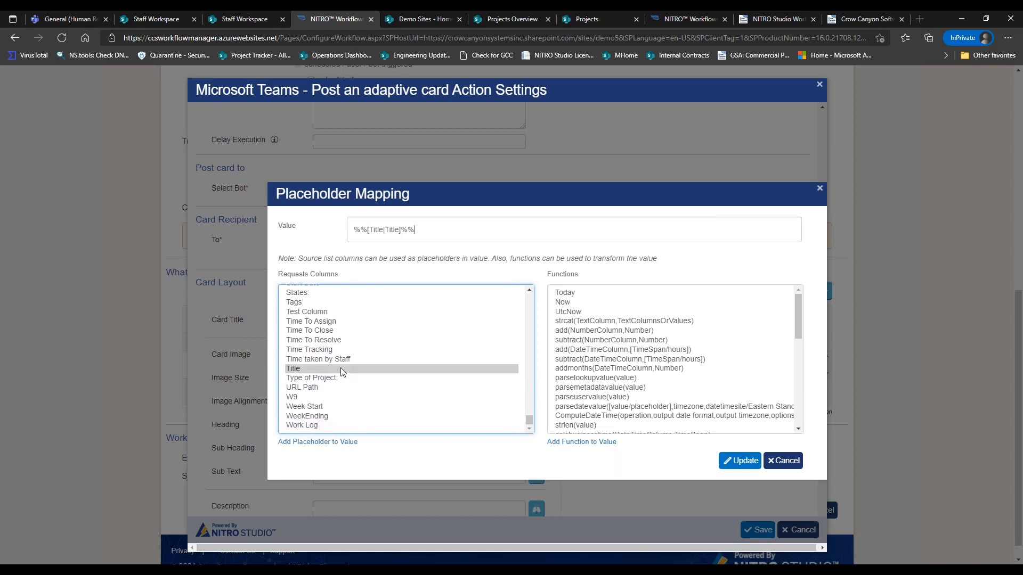
pyautogui.click(752, 467)
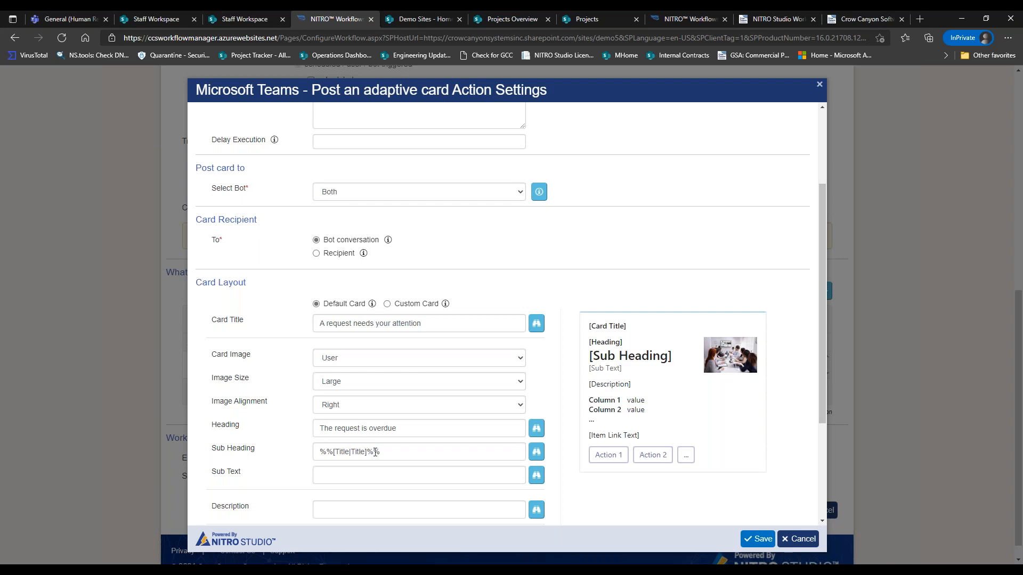
# Map the card's sub text to the Requester and Requester Department placeholders separated by a hyphen
pyautogui.scroll(-2, 826, 386)
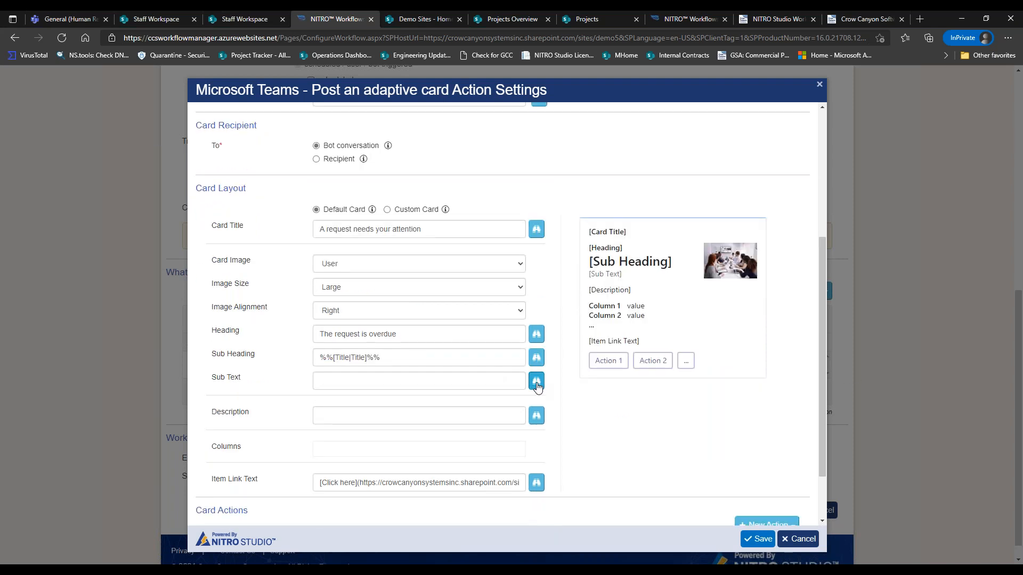
pyautogui.click(537, 382)
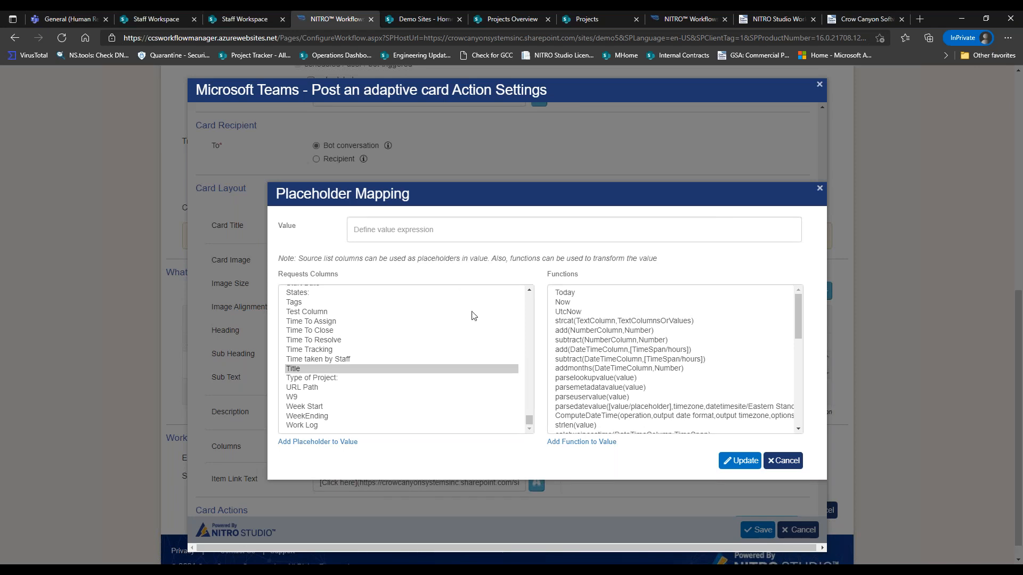
pyautogui.scroll(10, 529, 328)
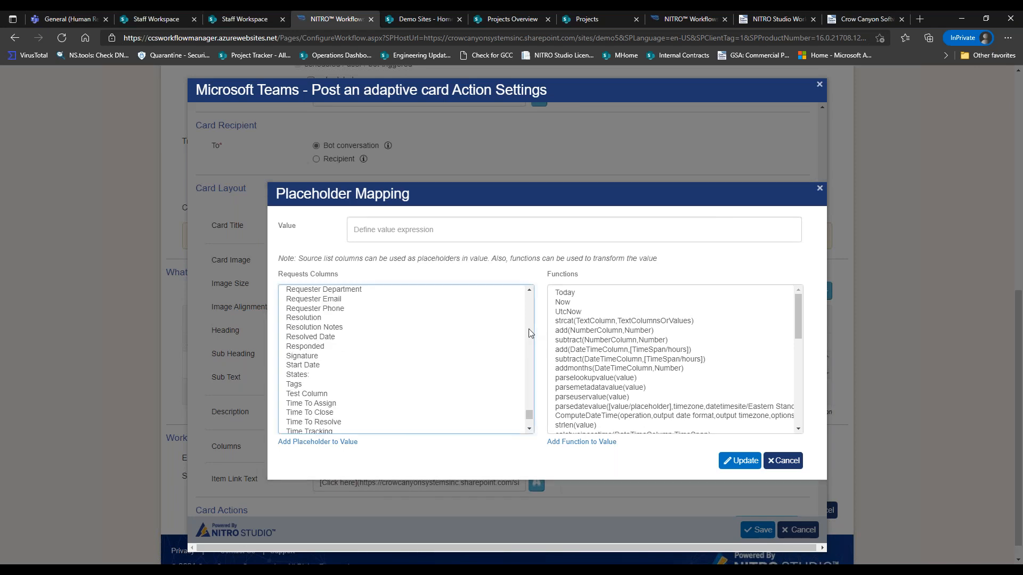
pyautogui.scroll(-1, 529, 418)
pyautogui.doubleClick(355, 329)
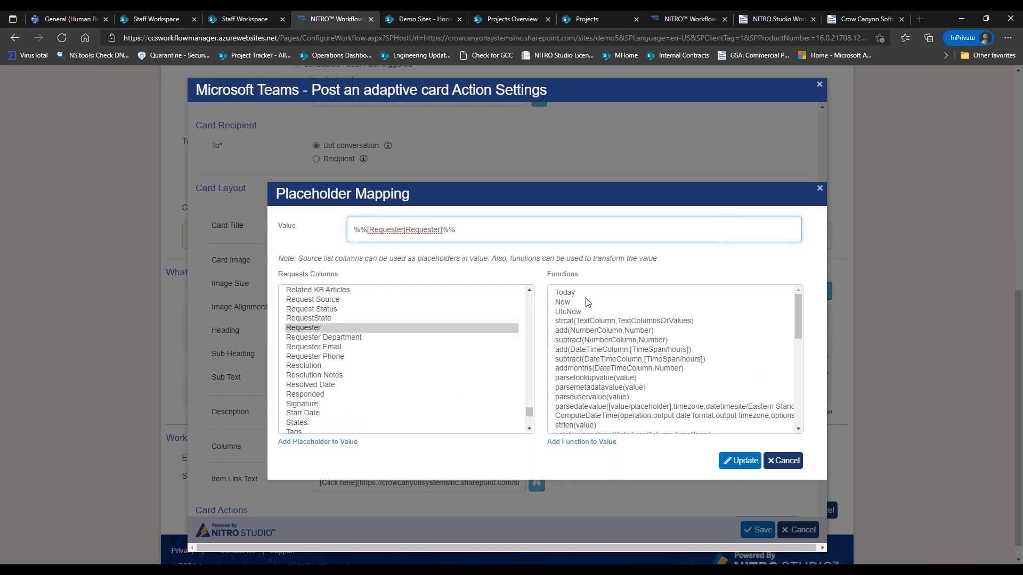
pyautogui.write('-')
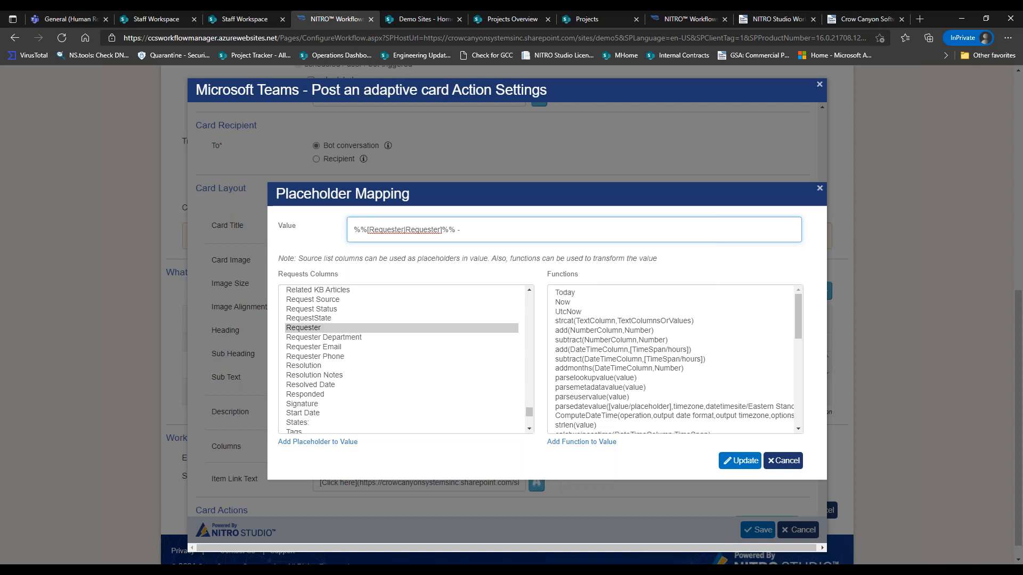
pyautogui.doubleClick(330, 336)
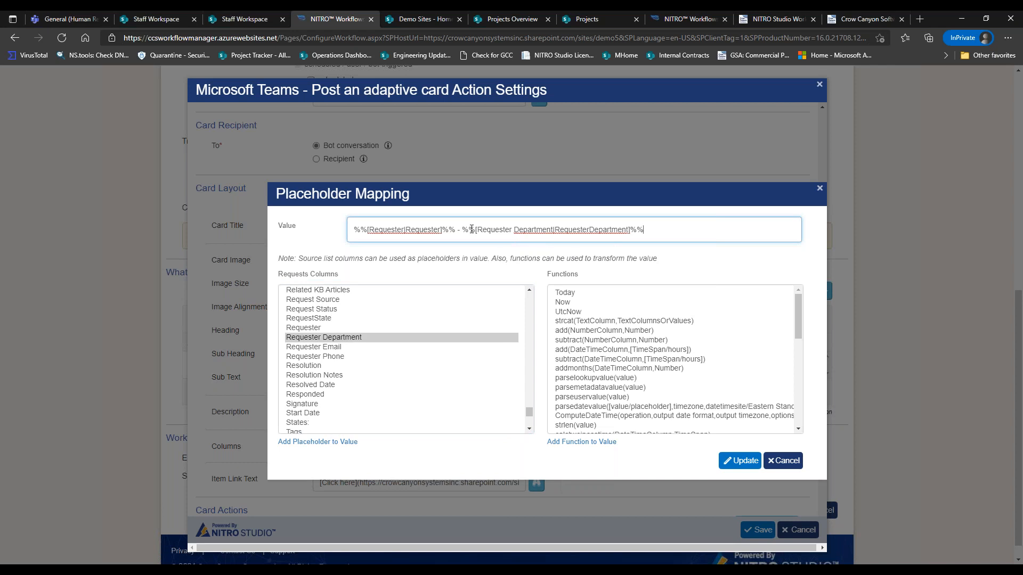
pyautogui.click(746, 463)
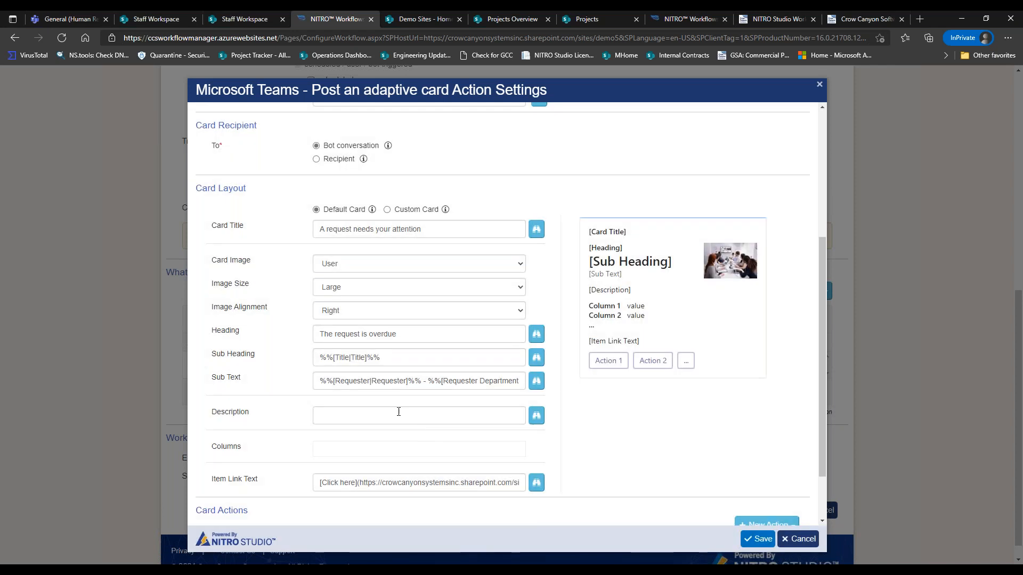
# Map the card's description to the Description column placeholder of the Requests list
pyautogui.click(536, 416)
pyautogui.scroll(10, 533, 309)
pyautogui.scroll(10, 532, 309)
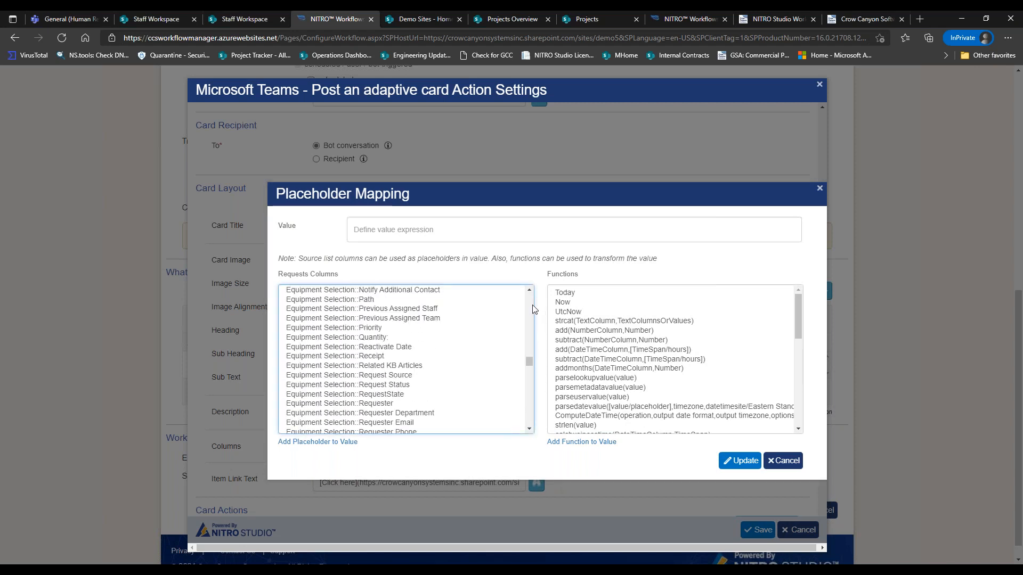
pyautogui.scroll(10, 535, 309)
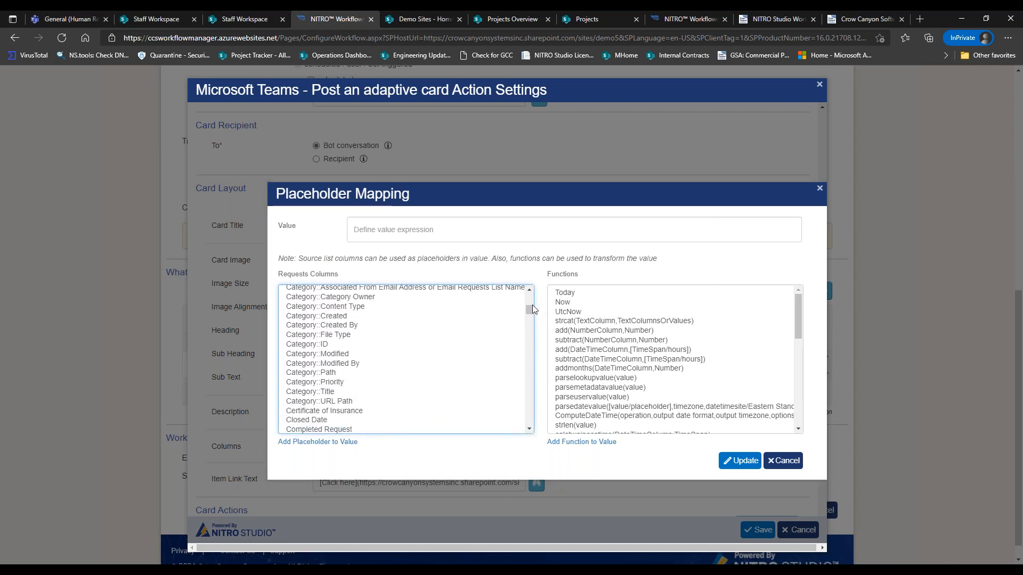
pyautogui.scroll(-3, 533, 347)
pyautogui.scroll(-2, 533, 346)
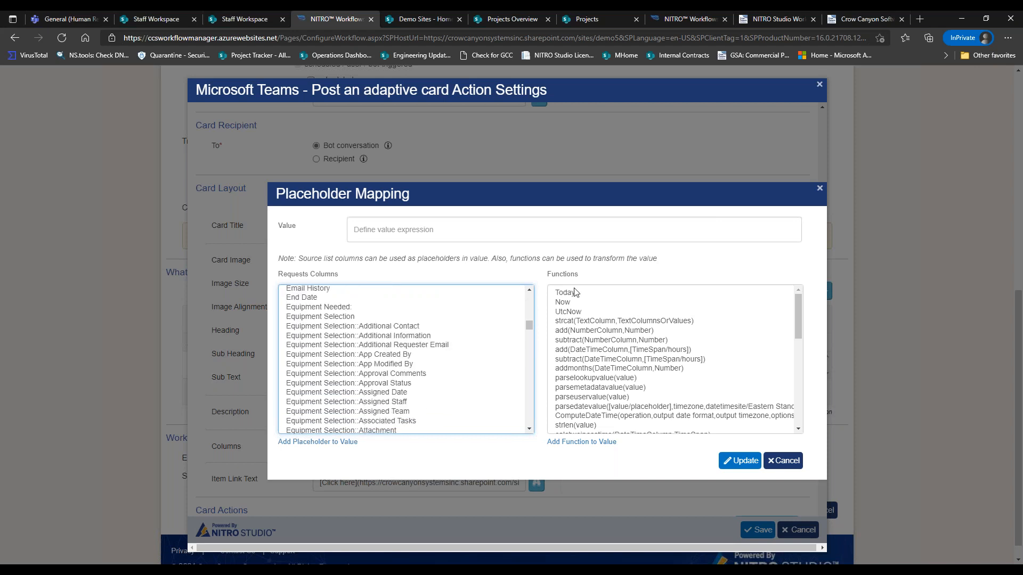
pyautogui.scroll(2, 533, 302)
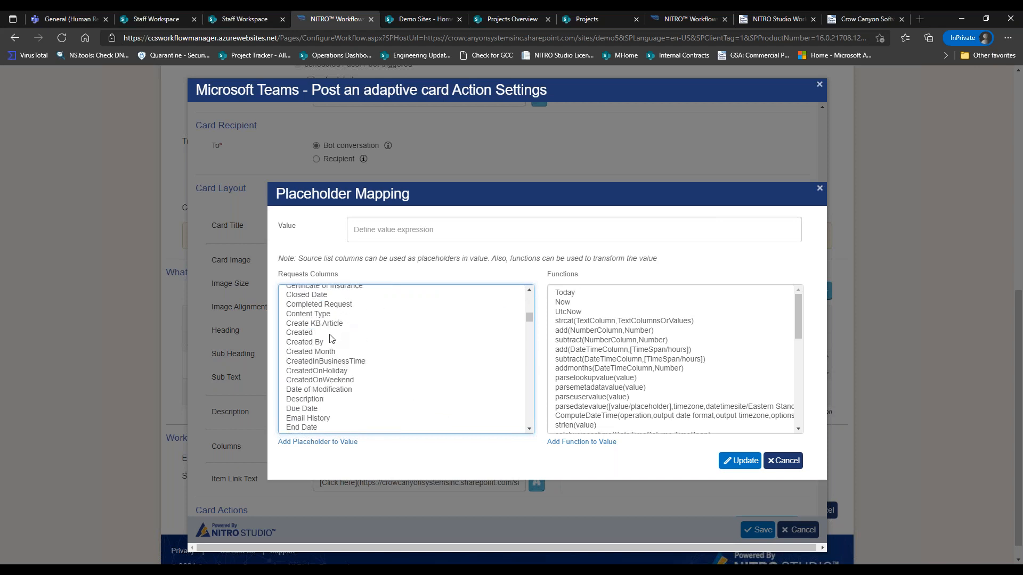
pyautogui.click(324, 398)
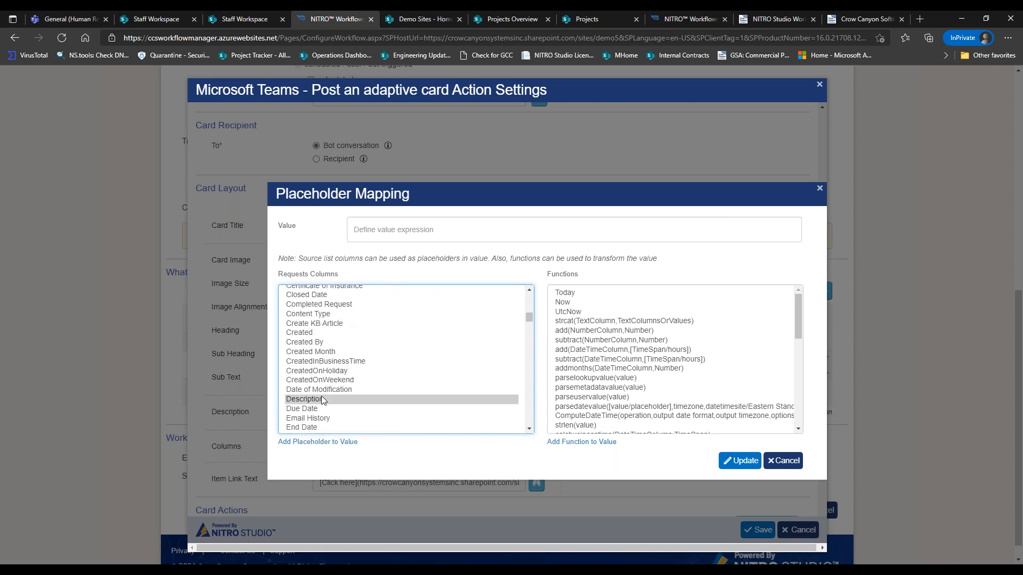
pyautogui.doubleClick(322, 400)
pyautogui.click(732, 462)
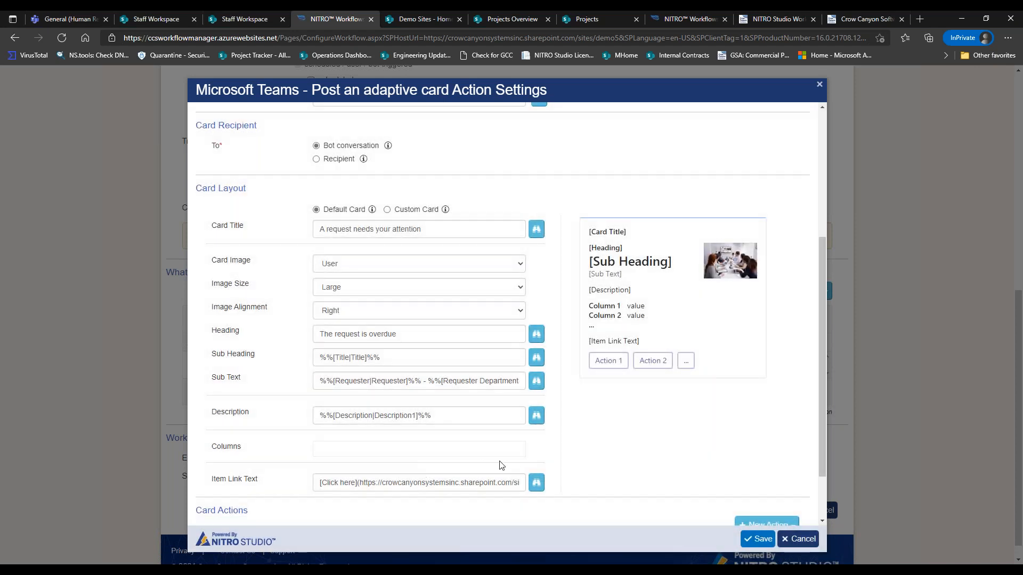
# Include the Case Id, Category, Issue Type and Due Date columns in the card layout
pyautogui.click(449, 450)
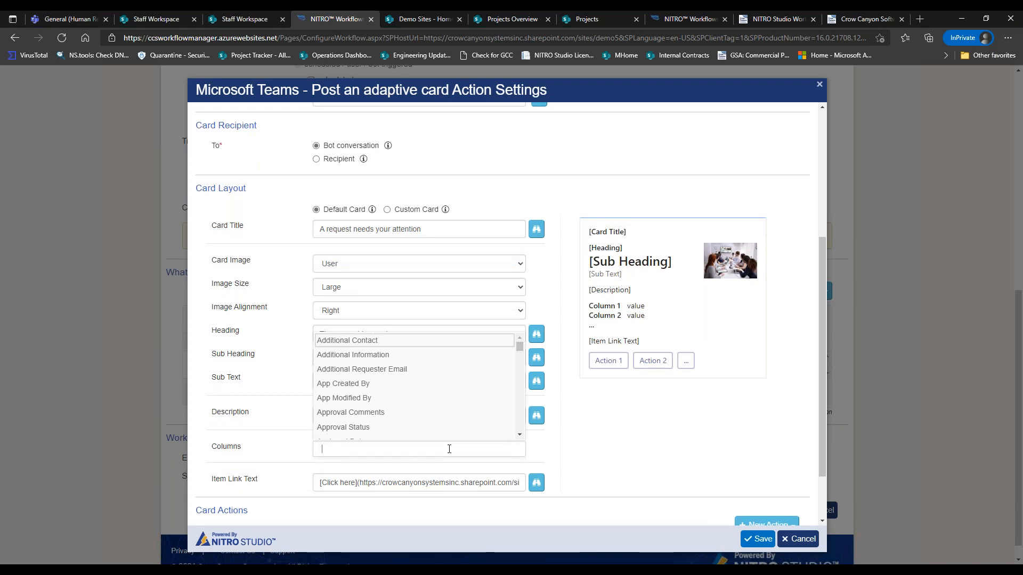
pyautogui.write('case')
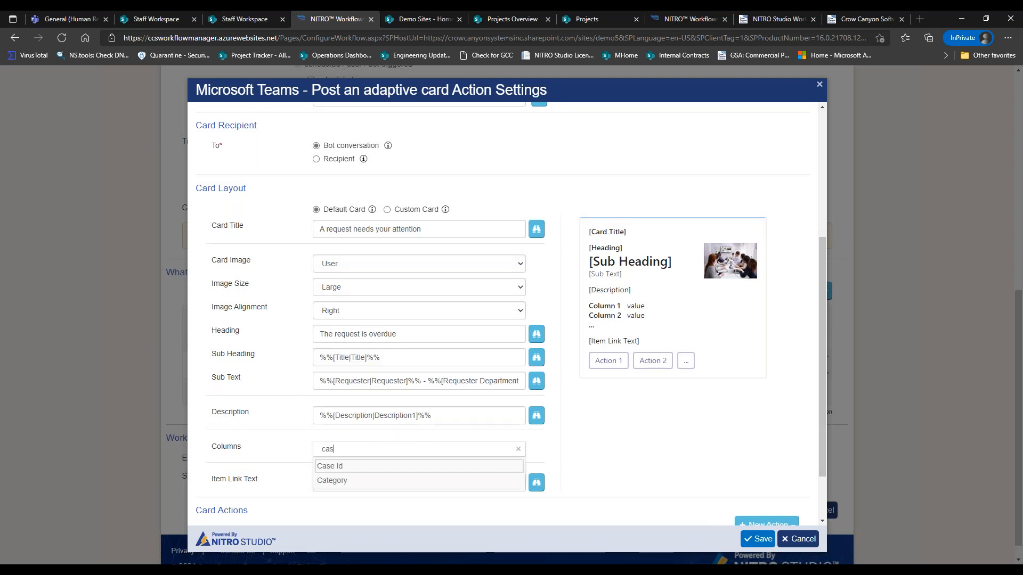
pyautogui.click(363, 467)
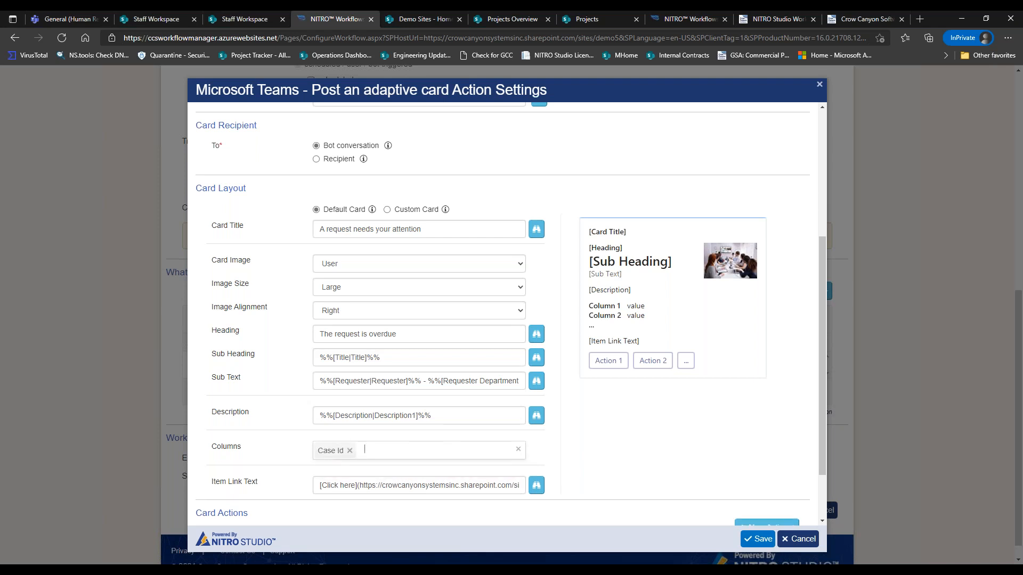
pyautogui.write('Cate')
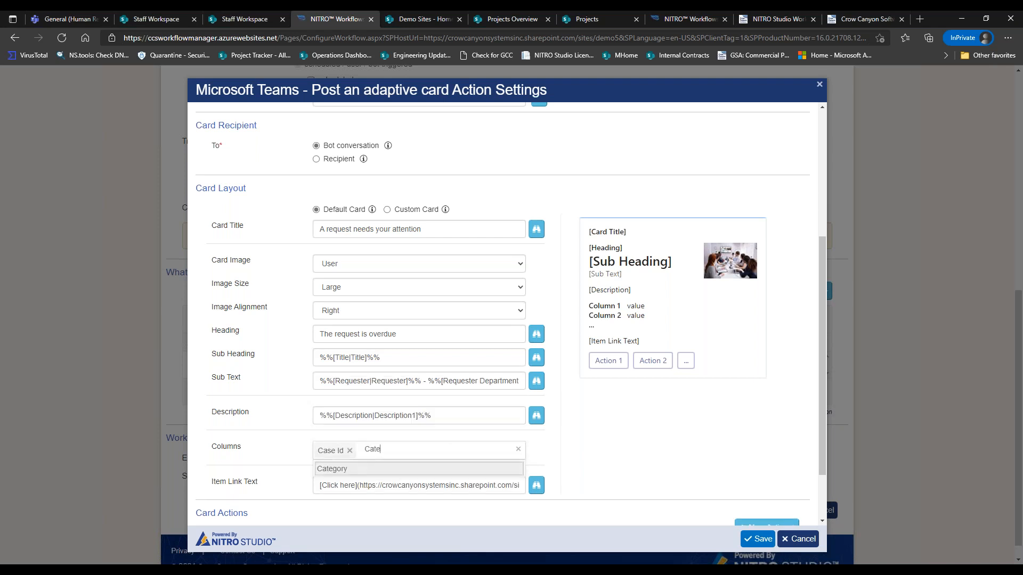
pyautogui.click(358, 468)
pyautogui.write('iss')
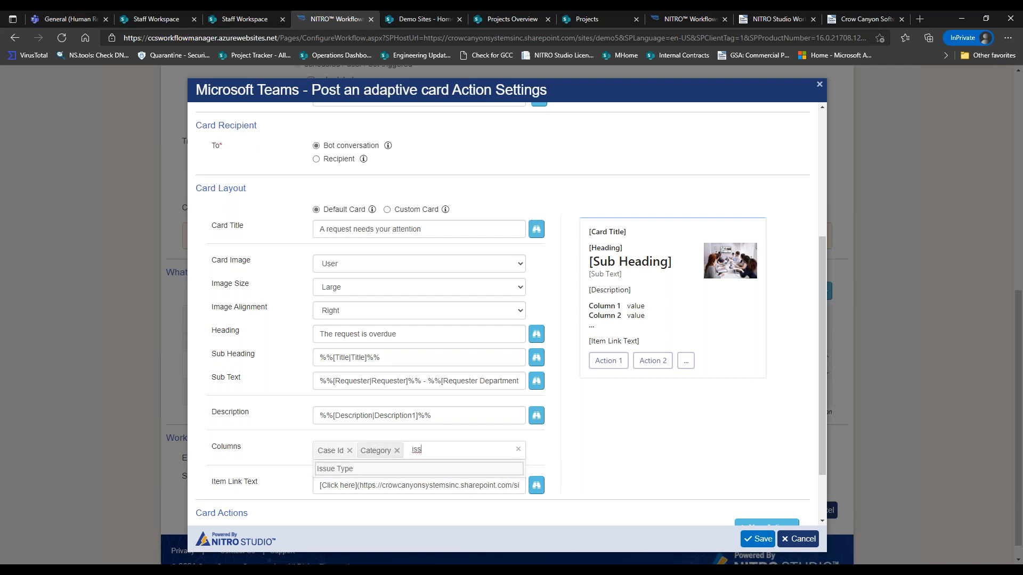
pyautogui.click(394, 469)
pyautogui.write('due')
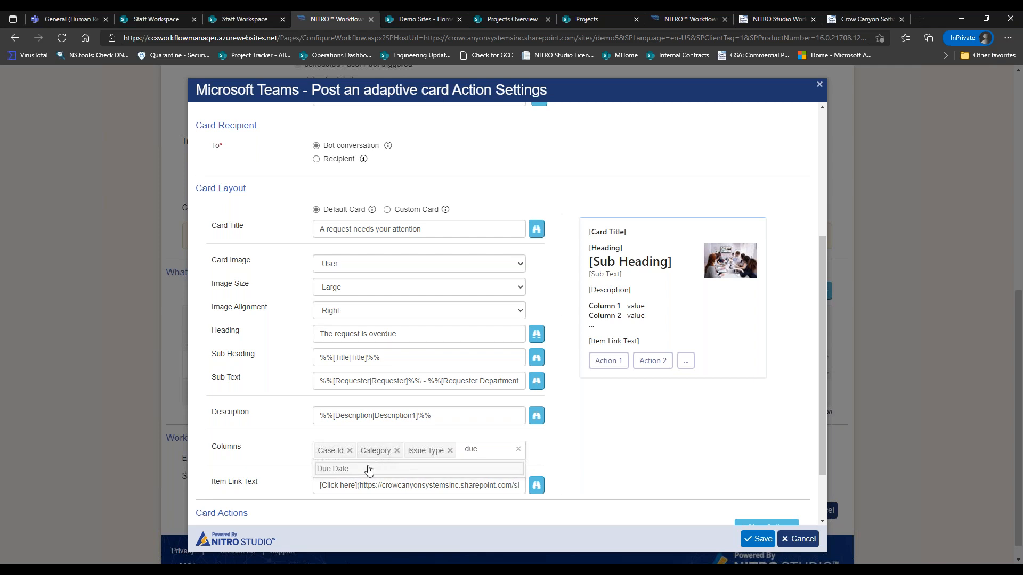
pyautogui.click(373, 469)
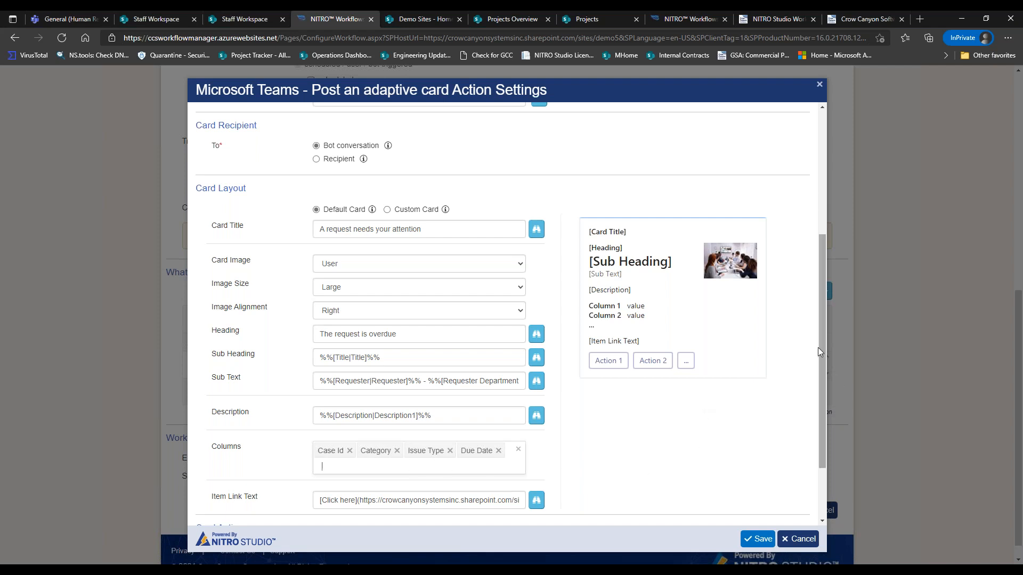
# Add an Update List Item action to the card and name it "Update Request"
pyautogui.moveTo(823, 344); pyautogui.dragTo(824, 403)
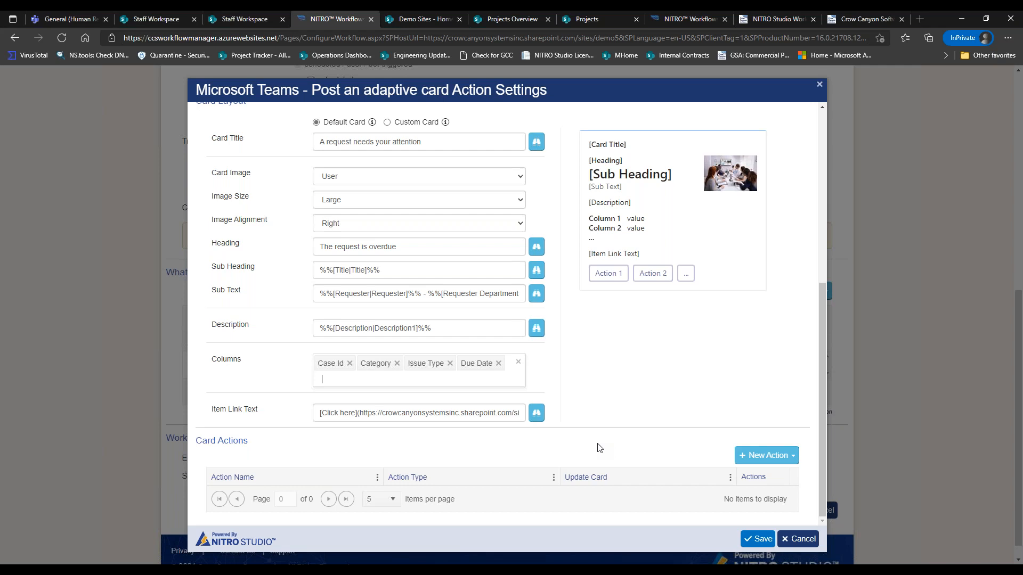
pyautogui.click(761, 457)
pyautogui.moveTo(823, 434); pyautogui.dragTo(821, 464)
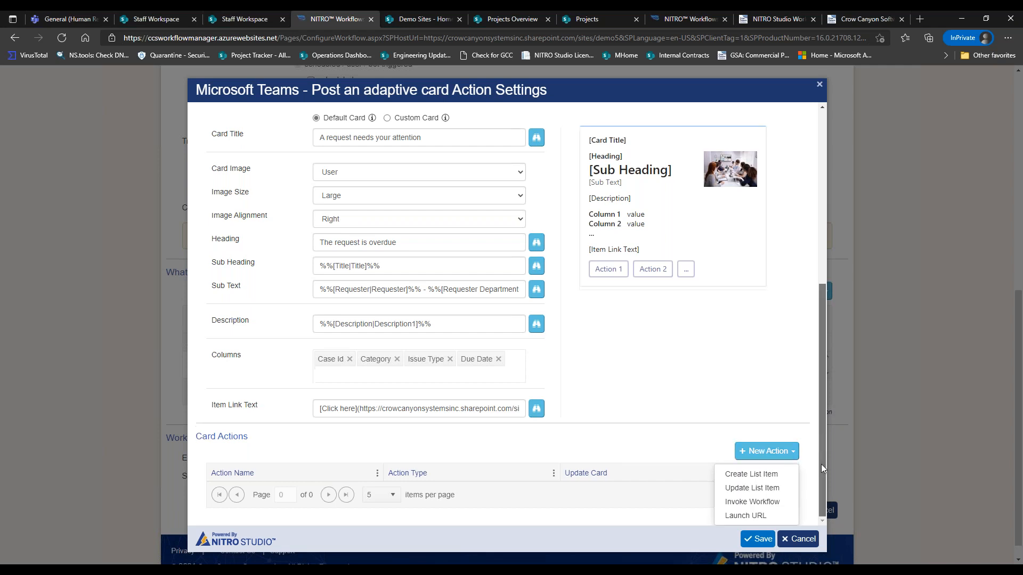
pyautogui.click(742, 491)
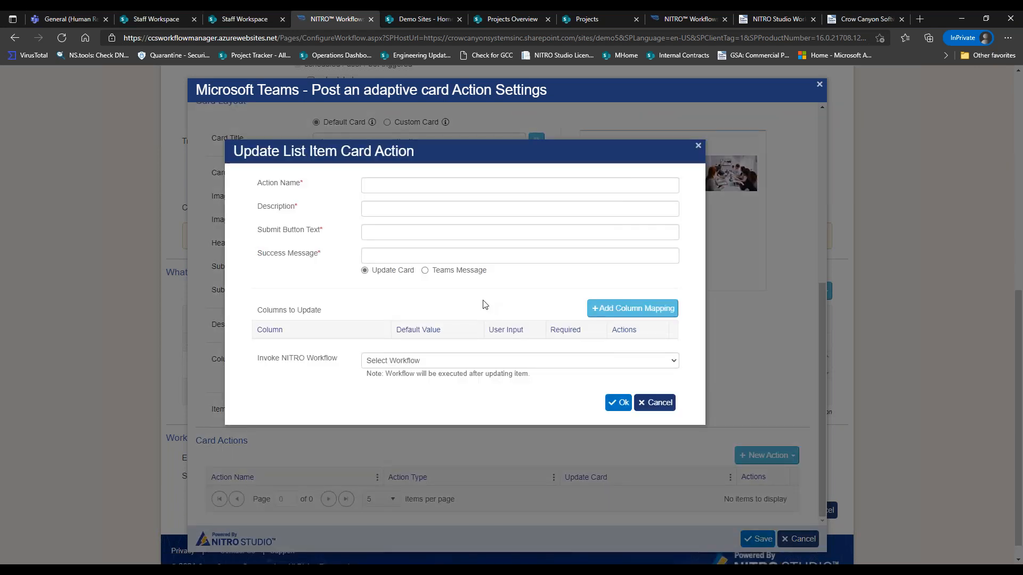
pyautogui.click(466, 191)
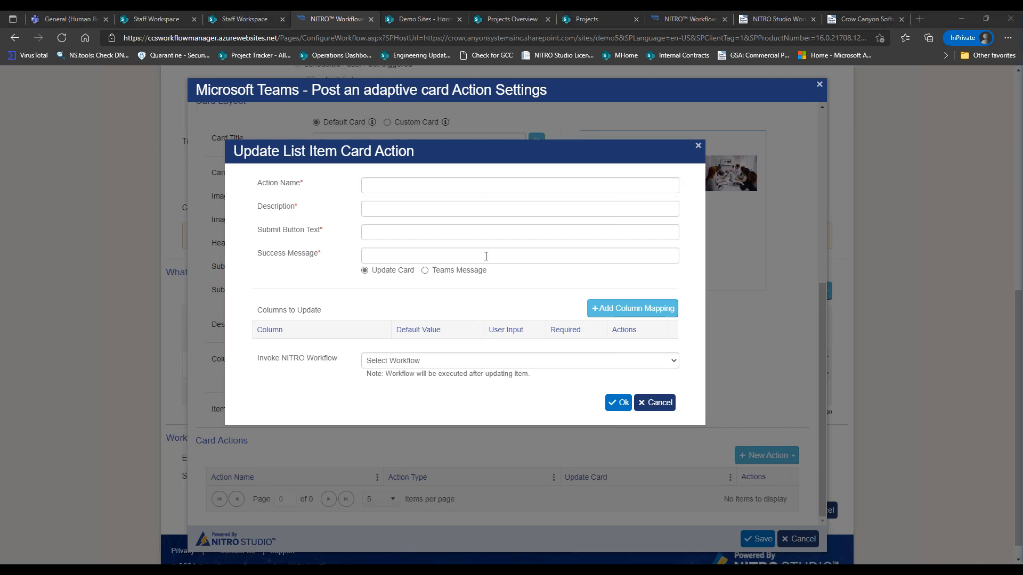
pyautogui.click(459, 191)
pyautogui.write('Update Reqeust')
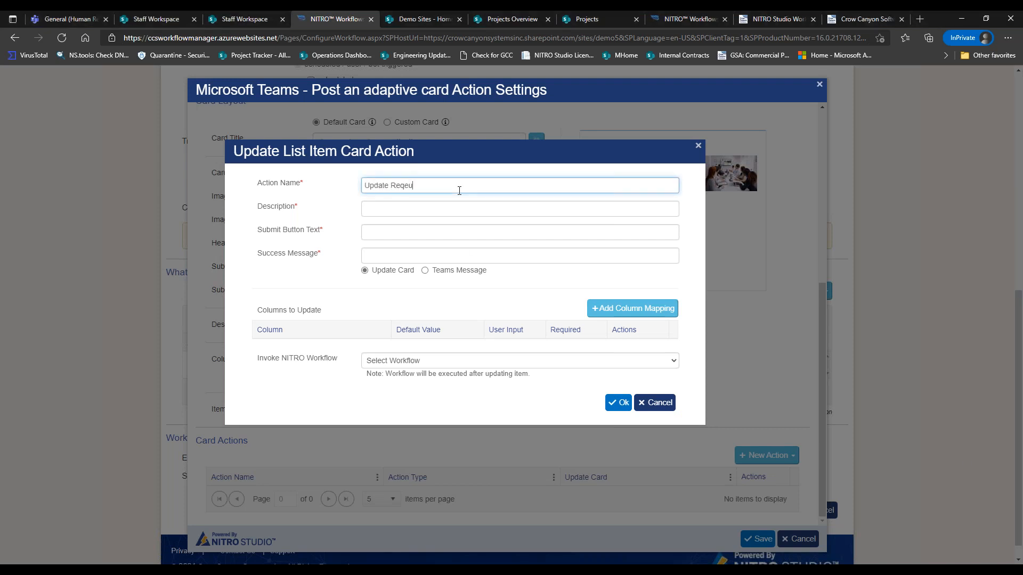
pyautogui.press('BackSpace')
pyautogui.press('BackSpace')
pyautogui.press('BackSpace')
pyautogui.write('uest')
pyautogui.press('Tab')
# Set the card action's description to "Access and Update your Request"
pyautogui.write('Acces')
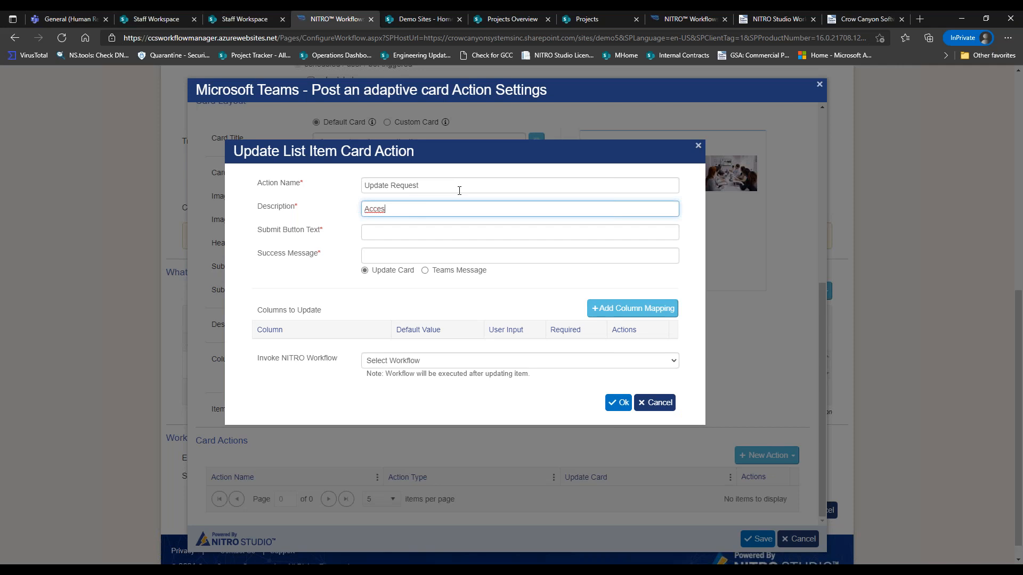
pyautogui.write('s and Update your REquest')
pyautogui.press('BackSpace')
pyautogui.press('BackSpace')
pyautogui.press('BackSpace')
pyautogui.press('BackSpace')
pyautogui.write('equest')
pyautogui.press('Tab')
# Set the card action's submit button text to "Save"
pyautogui.write('Save')
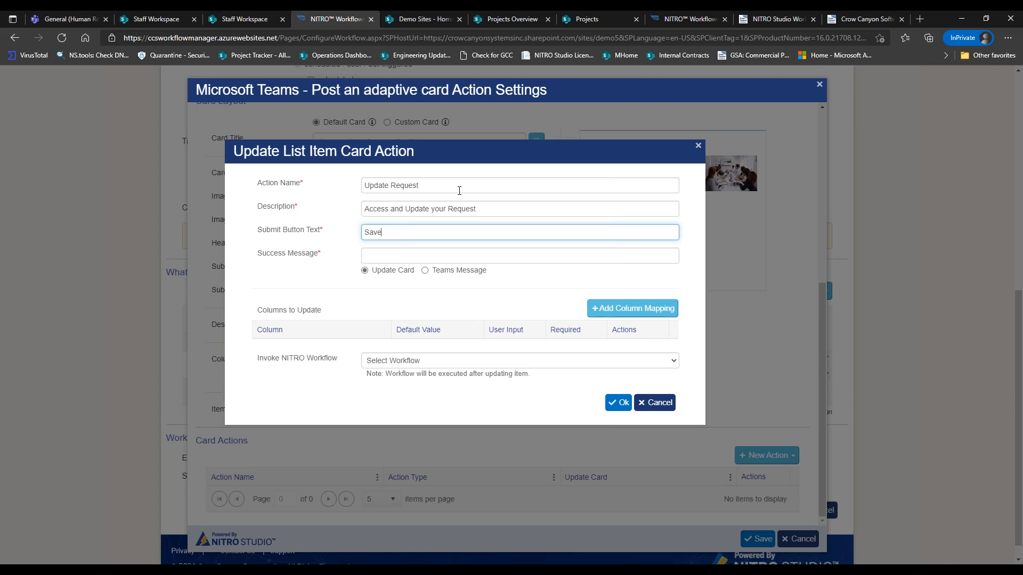
pyautogui.write('bmit')
pyautogui.press('BackSpace')
pyautogui.press('BackSpace')
pyautogui.press('BackSpace')
pyautogui.press('BackSpace')
pyautogui.press('BackSpace')
pyautogui.write('ave')
pyautogui.press('Tab')
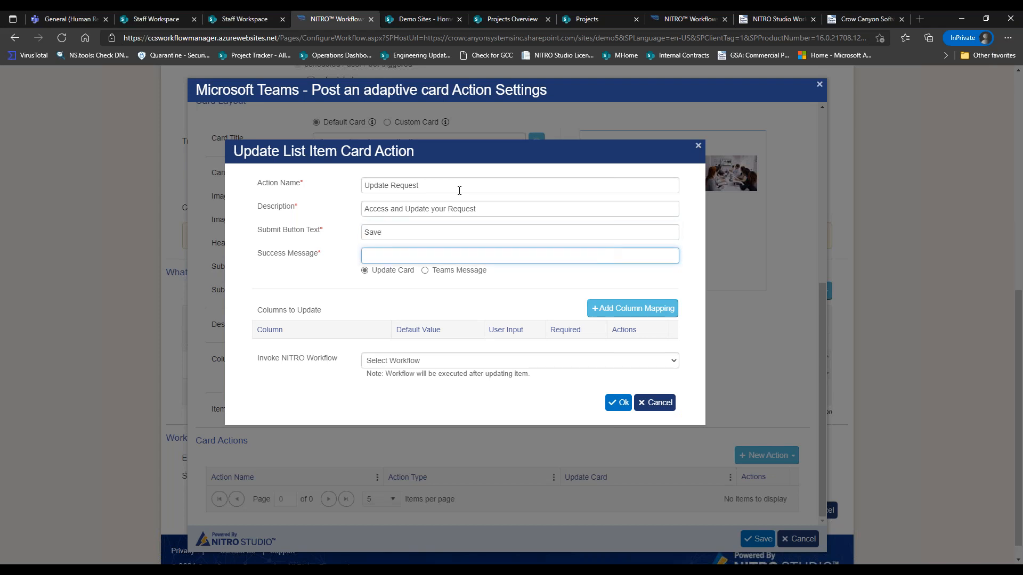
# Set the success message to "Changes were saved!" and keep it delivered through the Update Card option
pyautogui.write('Changes were saved')
pyautogui.click(425, 270)
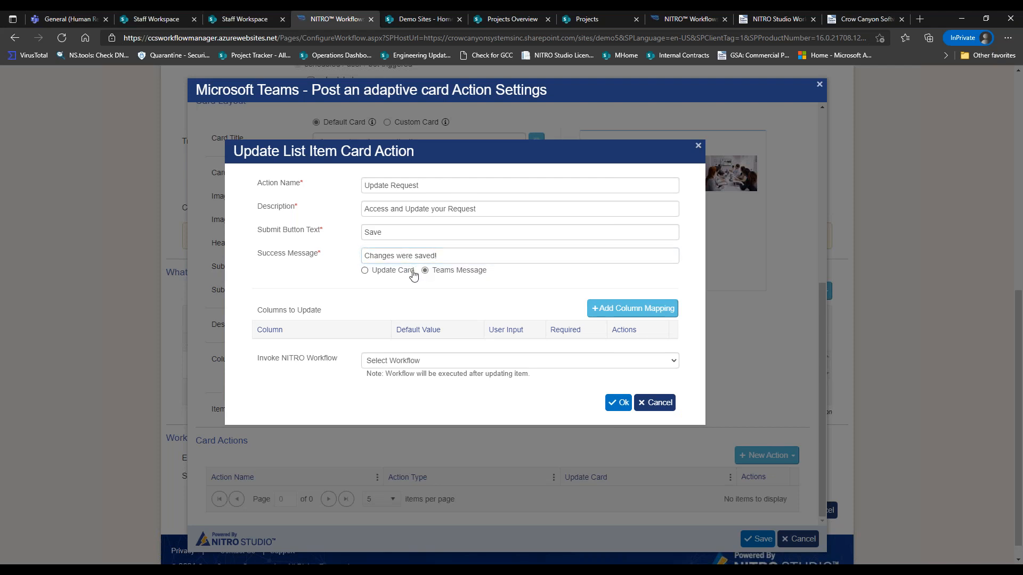
pyautogui.click(365, 271)
# Add a column mapping for Request Status to the card action, enabling User Input and making it required
pyautogui.click(599, 310)
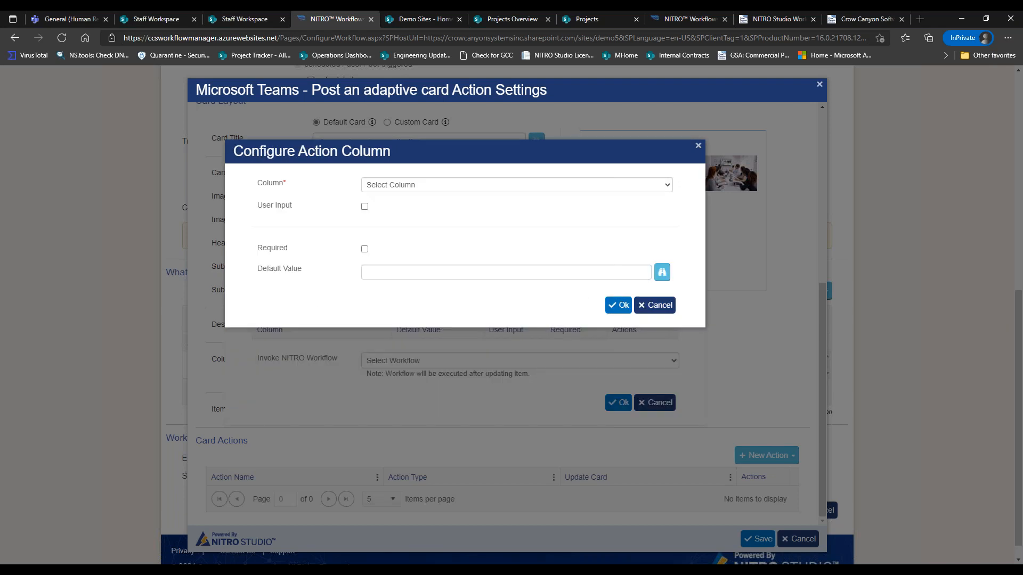
pyautogui.click(661, 313)
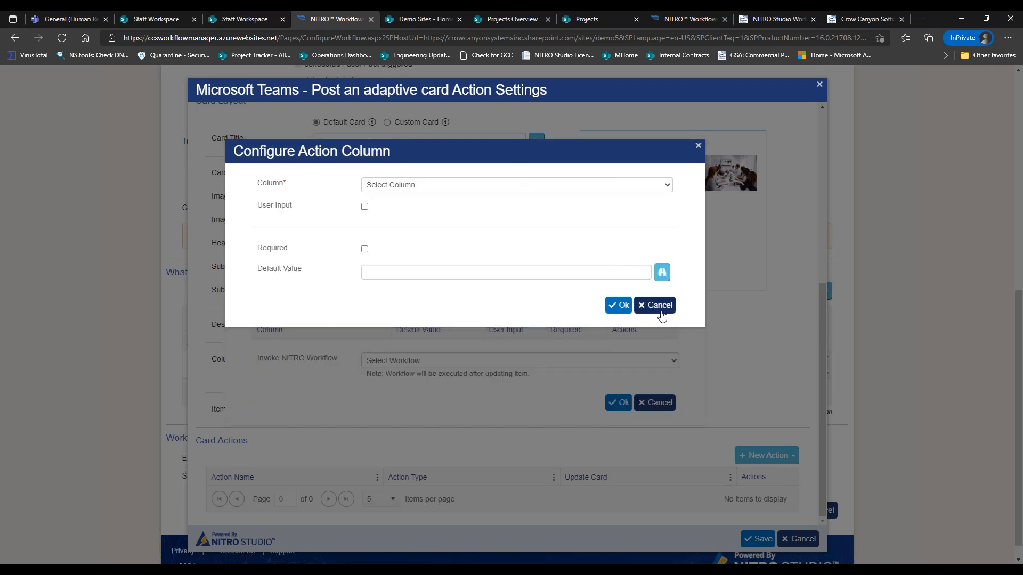
pyautogui.click(598, 309)
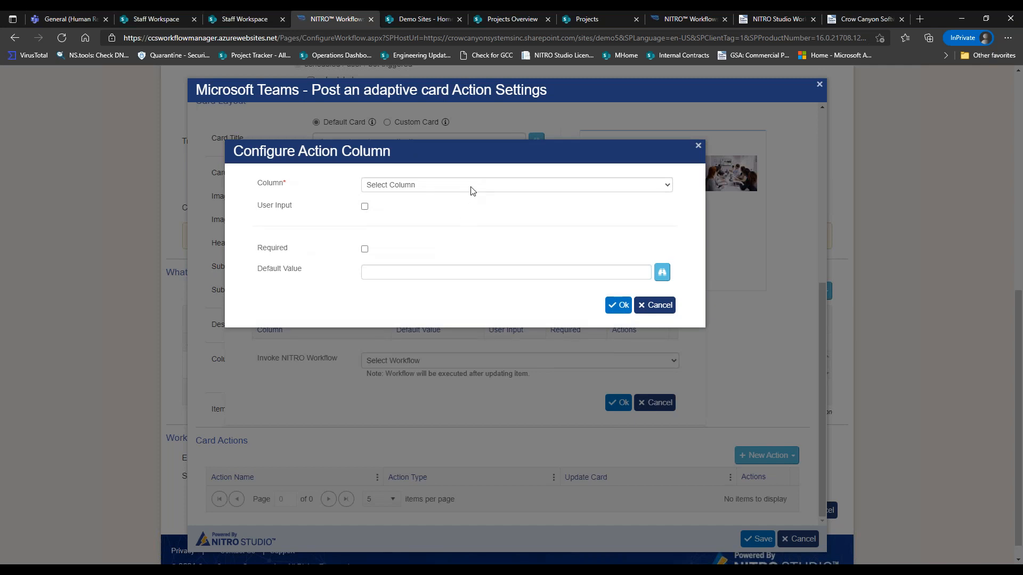
pyautogui.click(471, 186)
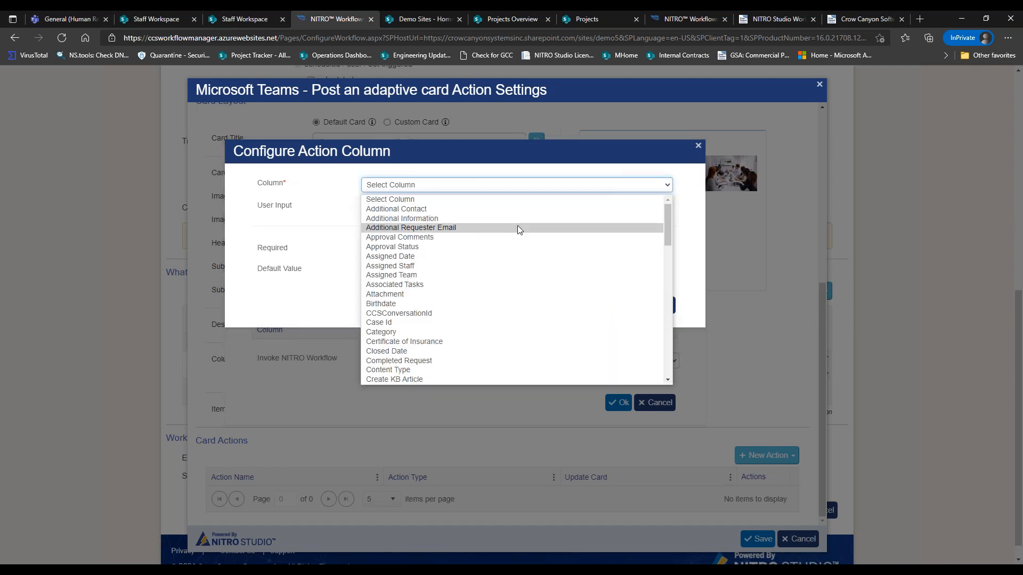
pyautogui.moveTo(667, 227); pyautogui.dragTo(674, 331)
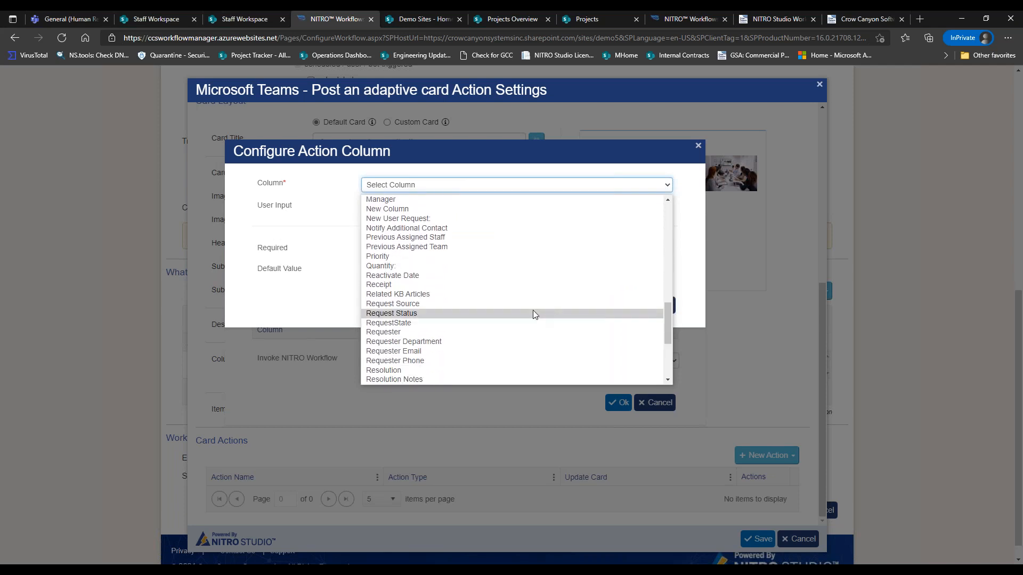
pyautogui.click(533, 310)
pyautogui.click(364, 206)
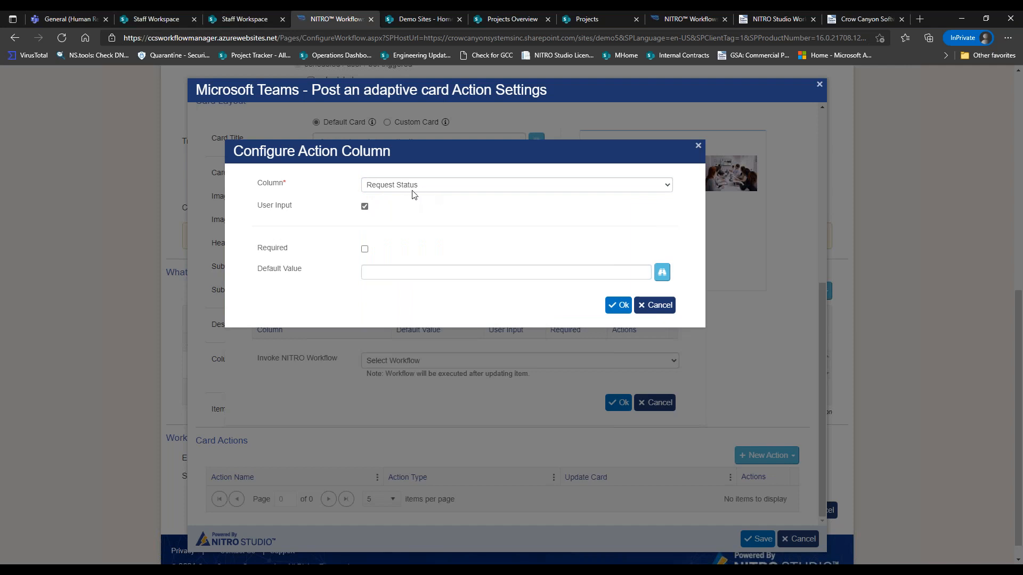
pyautogui.moveTo(261, 207); pyautogui.dragTo(306, 214)
pyautogui.click(356, 209)
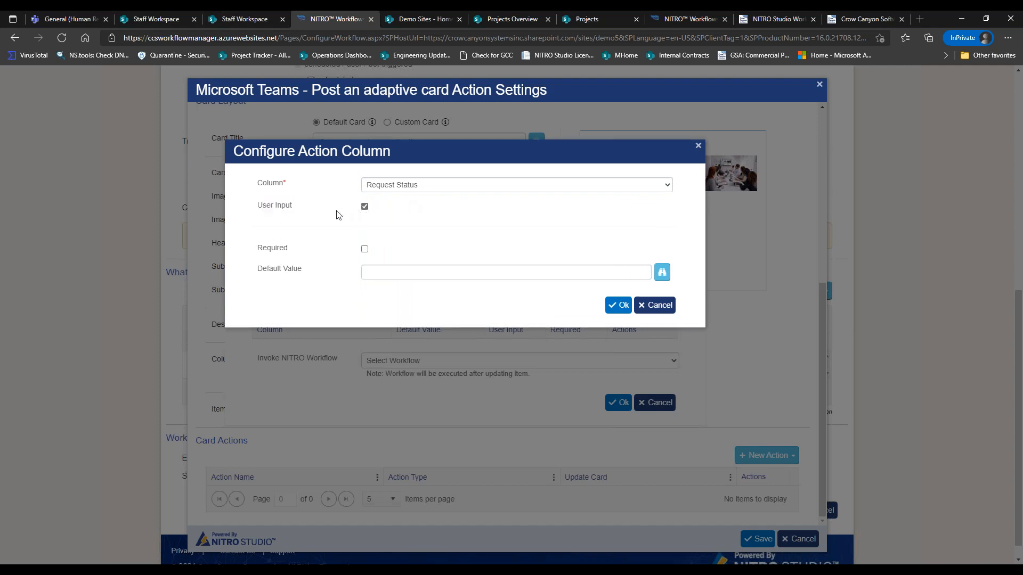
pyautogui.click(365, 250)
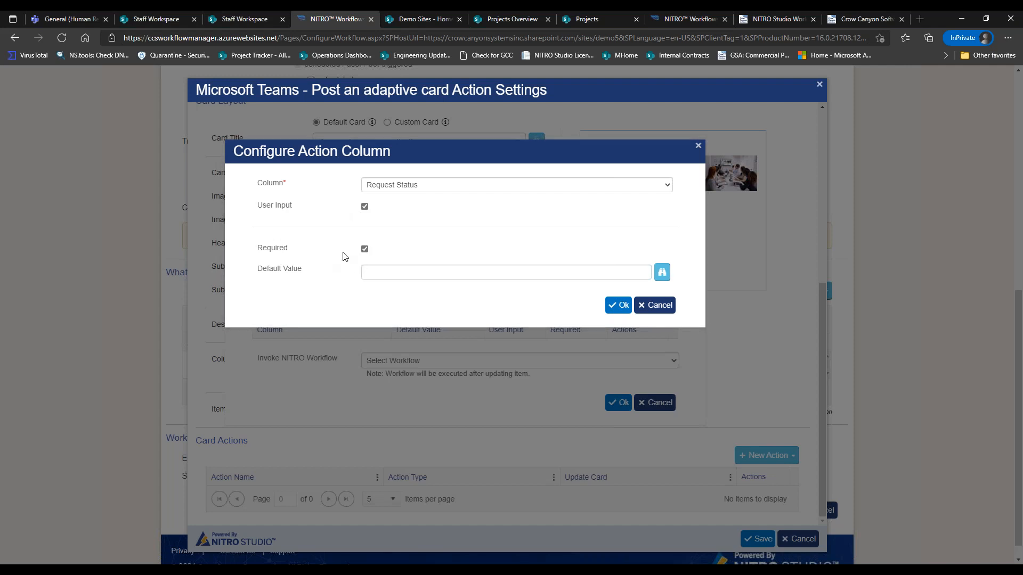
# Map the default value of the Request Status action column to the Request Status placeholder
pyautogui.click(572, 273)
pyautogui.click(662, 272)
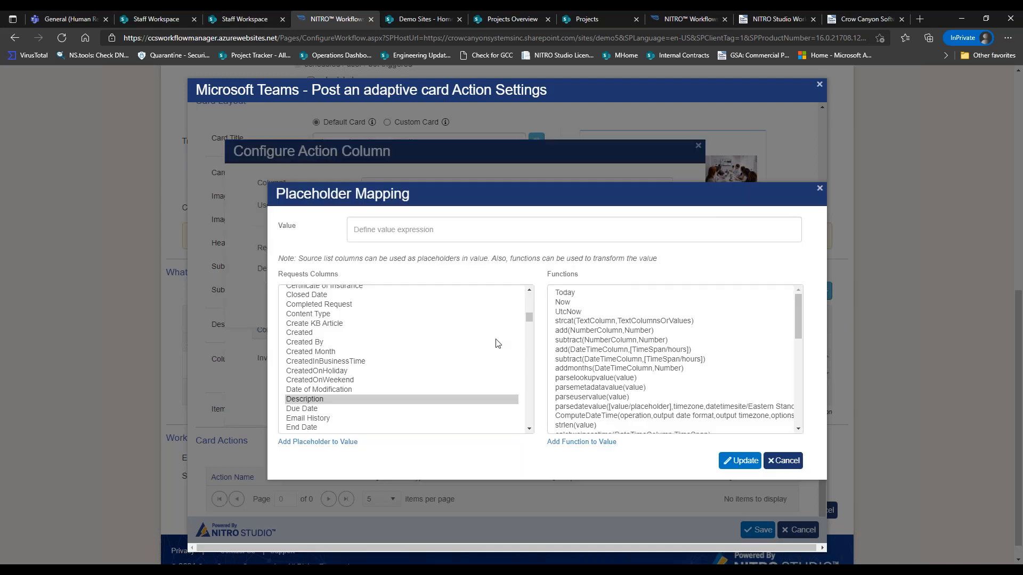
pyautogui.moveTo(527, 315); pyautogui.dragTo(530, 408)
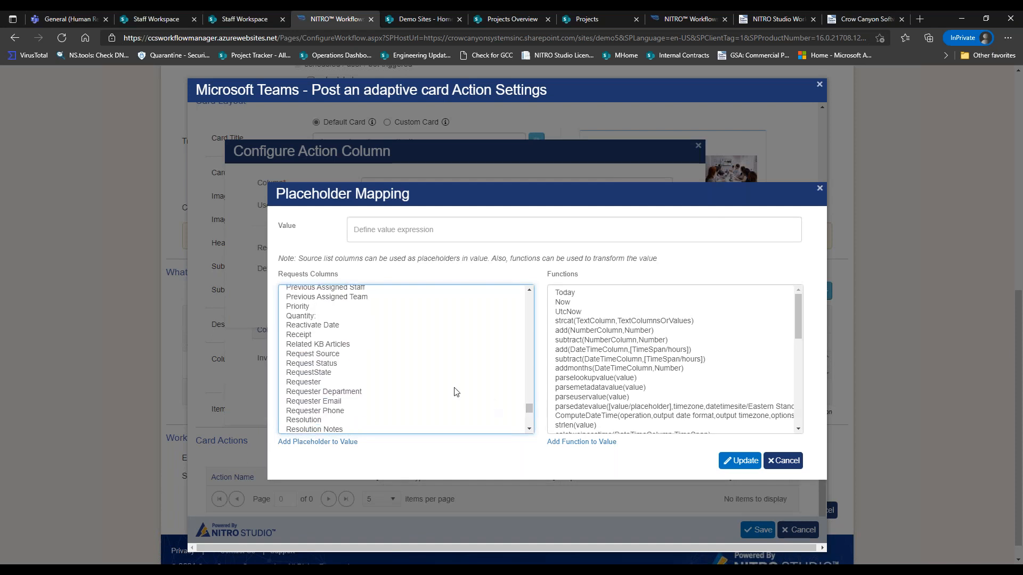
pyautogui.doubleClick(370, 362)
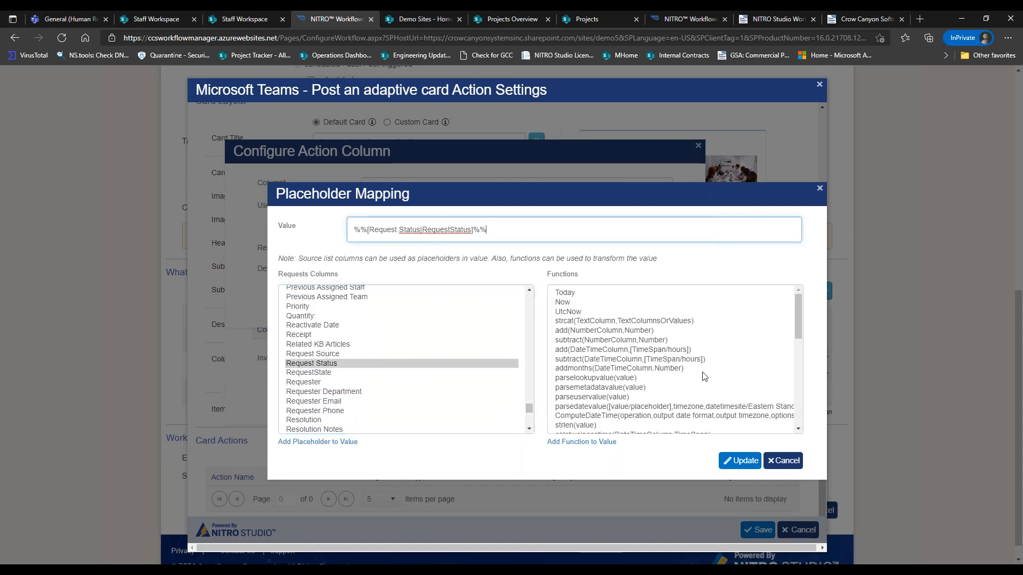
pyautogui.click(733, 462)
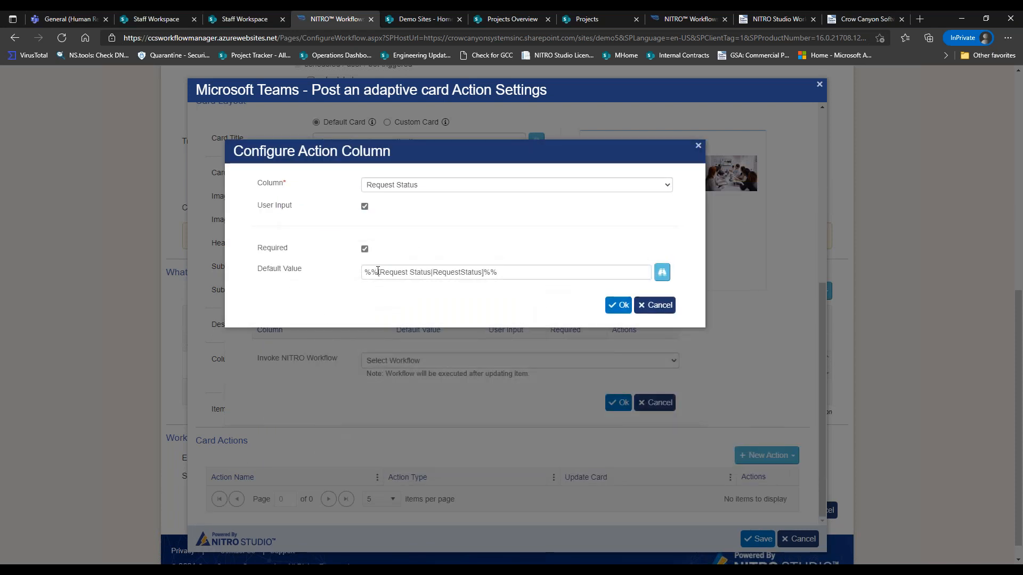
pyautogui.moveTo(269, 273); pyautogui.dragTo(317, 273)
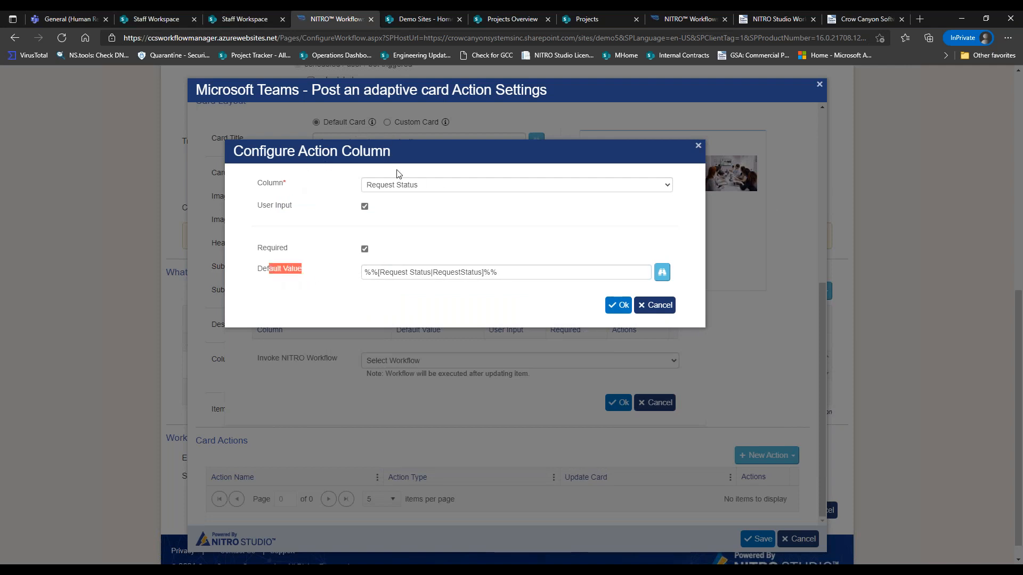
# Confirm the Request Status column mapping and start another mapping for the Work Log column
pyautogui.click(616, 307)
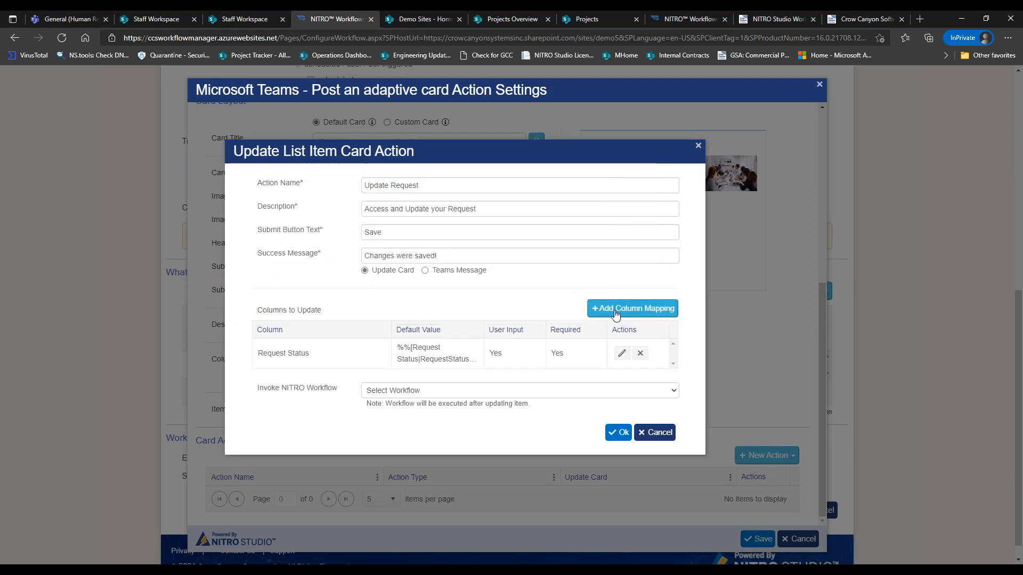
pyautogui.click(616, 309)
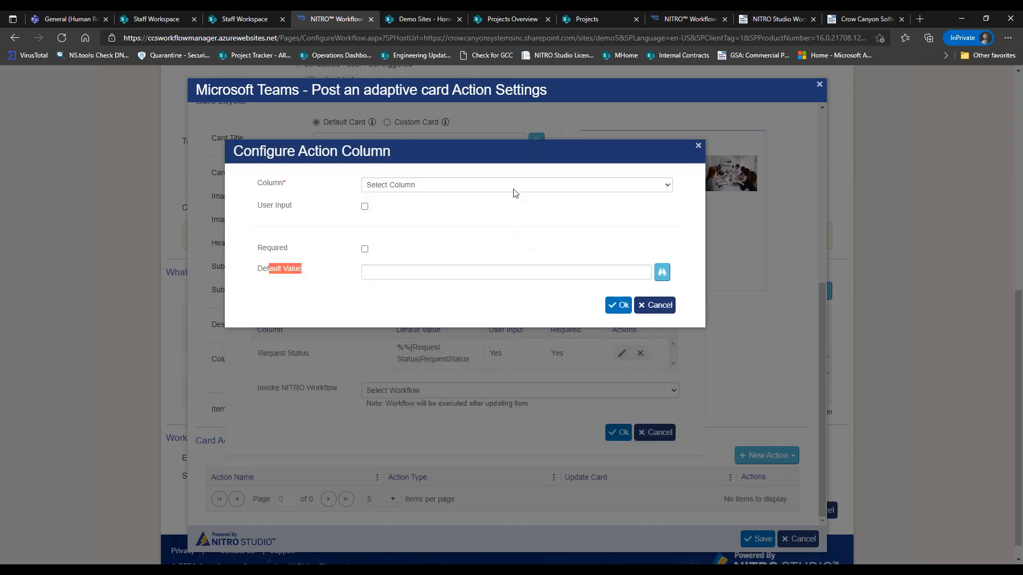
pyautogui.click(515, 186)
pyautogui.moveTo(668, 219); pyautogui.dragTo(671, 357)
pyautogui.click(455, 383)
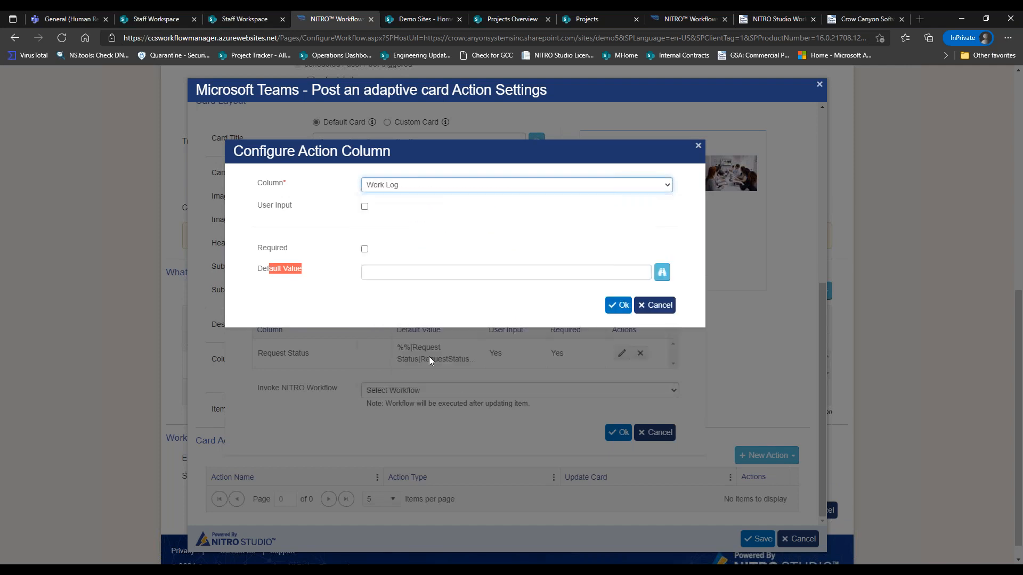
# Enable User Input and Required for the Work Log column, leave its default value empty, and confirm the mapping
pyautogui.click(365, 207)
pyautogui.moveTo(258, 210); pyautogui.dragTo(294, 209)
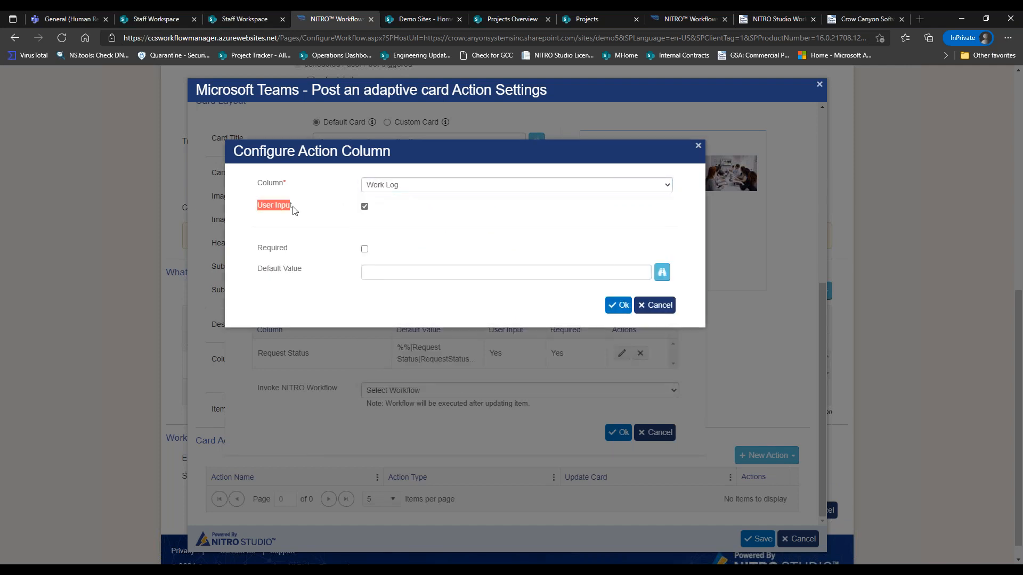
pyautogui.click(364, 248)
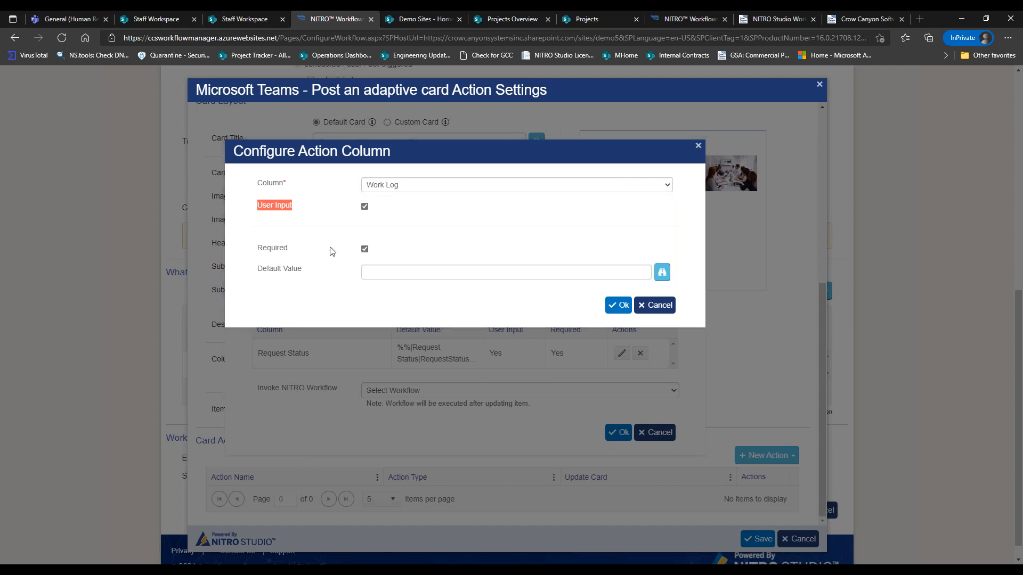
pyautogui.click(402, 271)
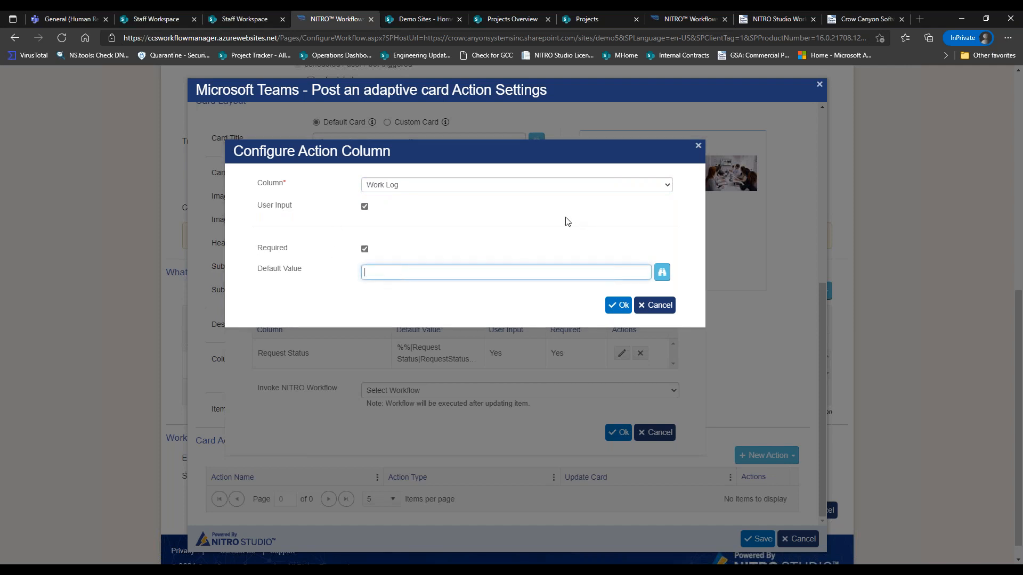
pyautogui.moveTo(298, 271); pyautogui.dragTo(350, 280)
pyautogui.click(374, 271)
pyautogui.click(619, 305)
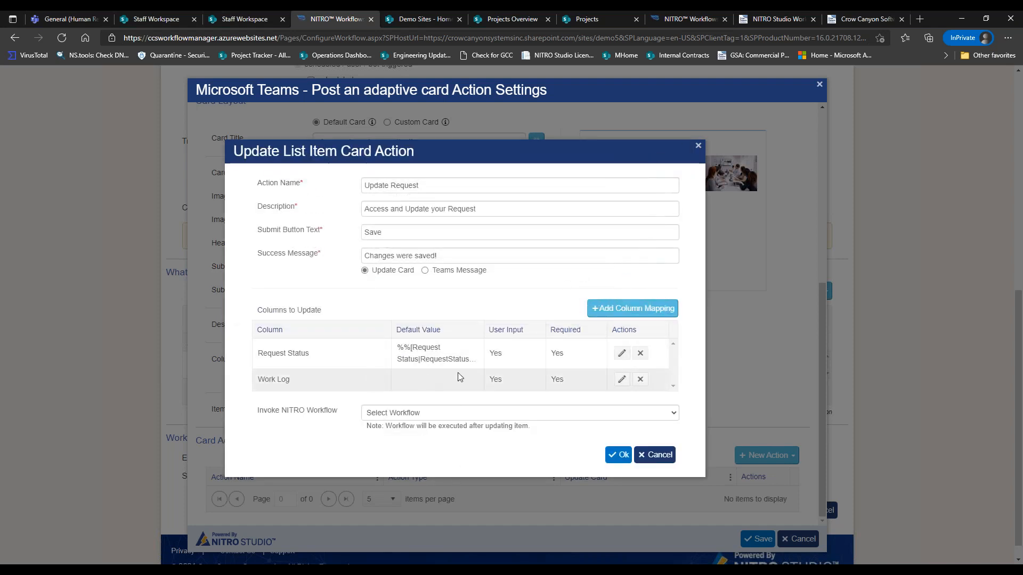
# Review the User Input setting of the mapped columns and confirm the Update Request card action
pyautogui.moveTo(494, 330); pyautogui.dragTo(516, 330)
pyautogui.click(554, 339)
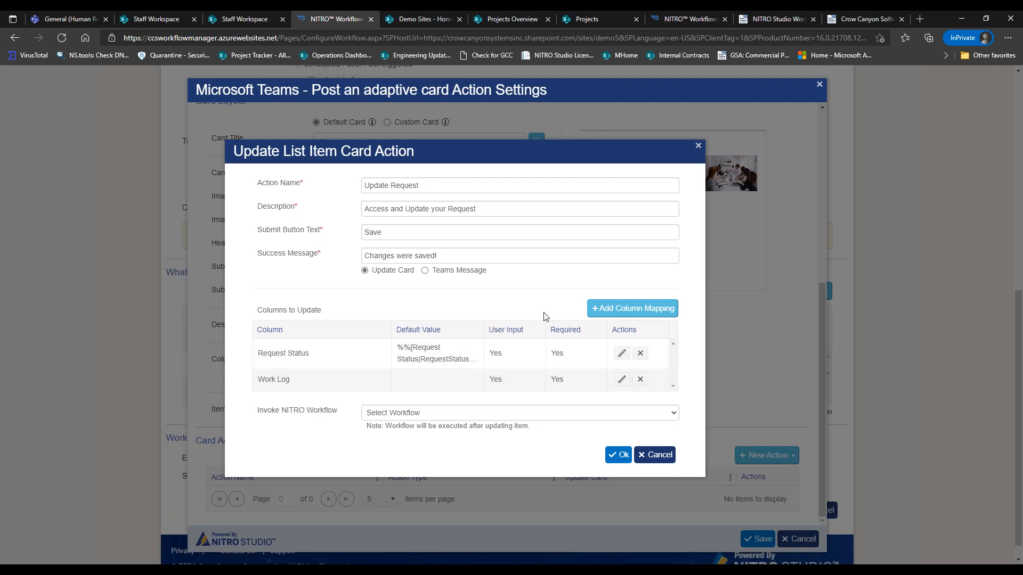
pyautogui.click(619, 455)
pyautogui.scroll(-1, 817, 325)
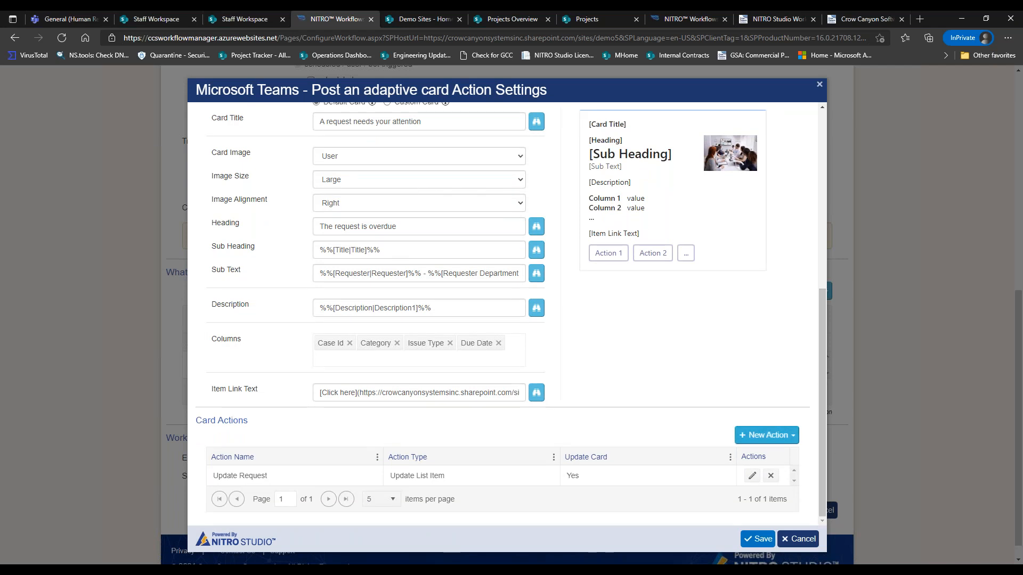
# Add another Update List Item card action named "Close Request"
pyautogui.click(781, 436)
pyautogui.click(769, 473)
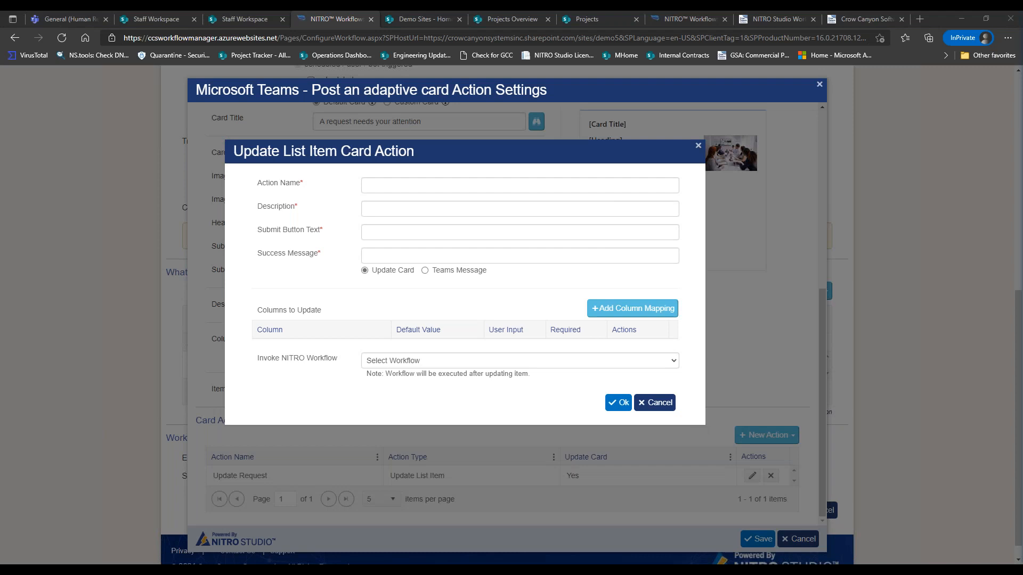
pyautogui.click(461, 188)
pyautogui.write('Close Reuqes')
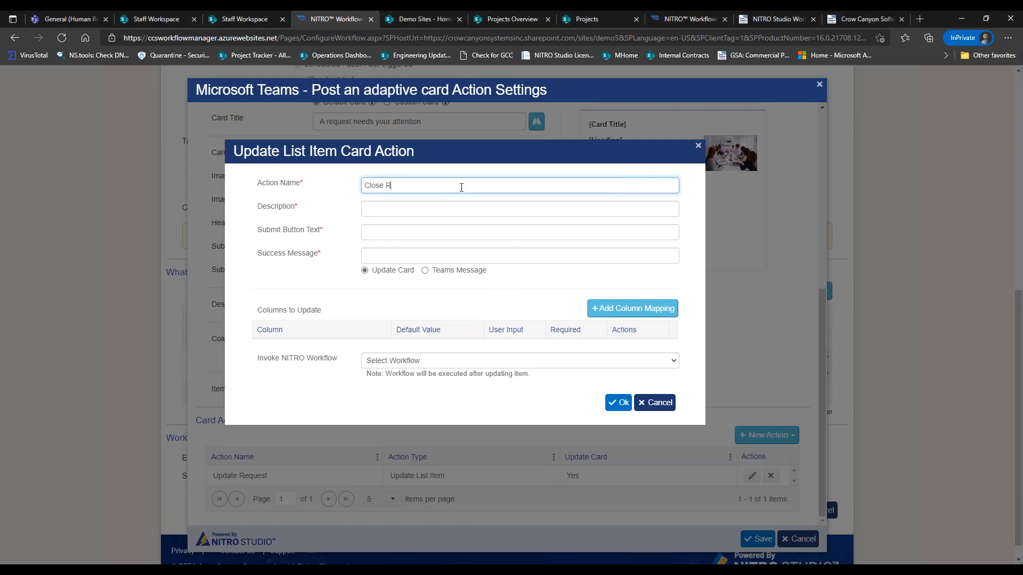
pyautogui.press('BackSpace')
pyautogui.press('BackSpace')
pyautogui.press('BackSpace')
pyautogui.press('BackSpace')
pyautogui.write('quest')
# Set the description to "Close the Request", the submit button text to "Save" and the success message to "Request Closed Successfully"
pyautogui.press('Tab')
pyautogui.write('Close the Request')
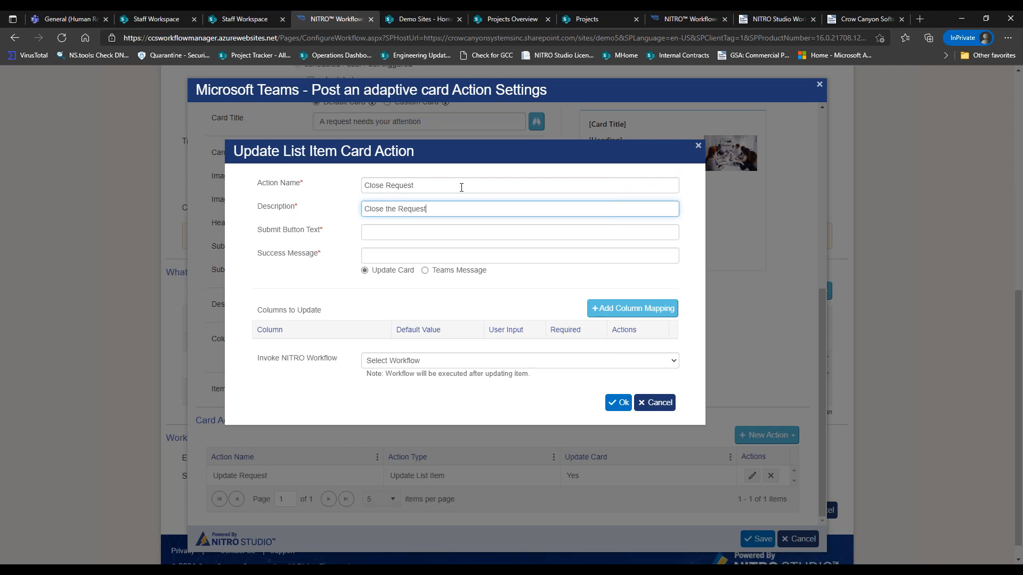
pyautogui.press('Tab')
pyautogui.write('Save')
pyautogui.press('Tab')
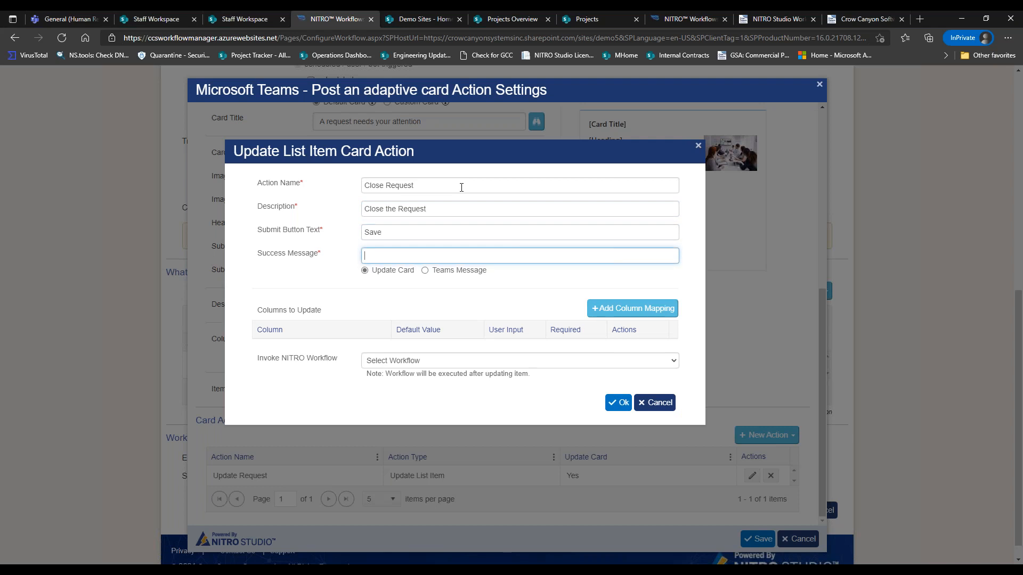
pyautogui.write('Request Closed Successfully')
# Add a Request Status column mapping with default value "Closed", leaving User Input and Required off
pyautogui.click(669, 307)
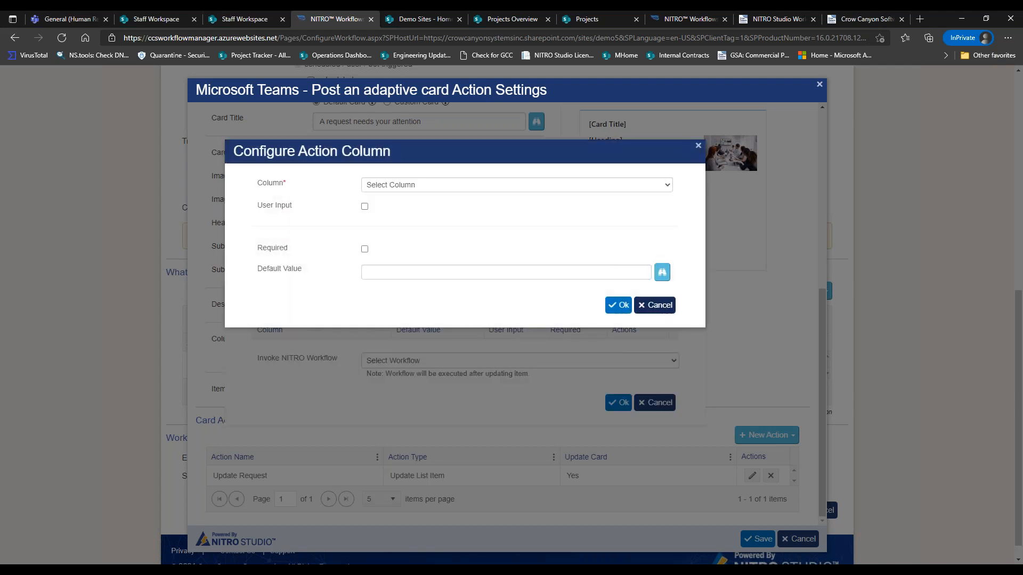
pyautogui.click(516, 185)
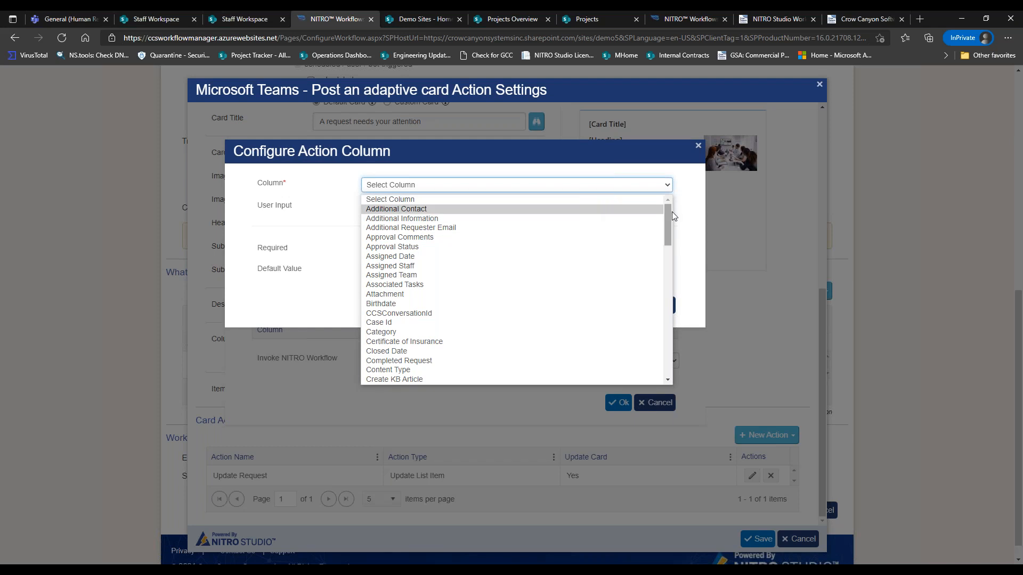
pyautogui.moveTo(666, 214); pyautogui.dragTo(663, 322)
pyautogui.click(432, 312)
pyautogui.click(391, 273)
pyautogui.write('Closed')
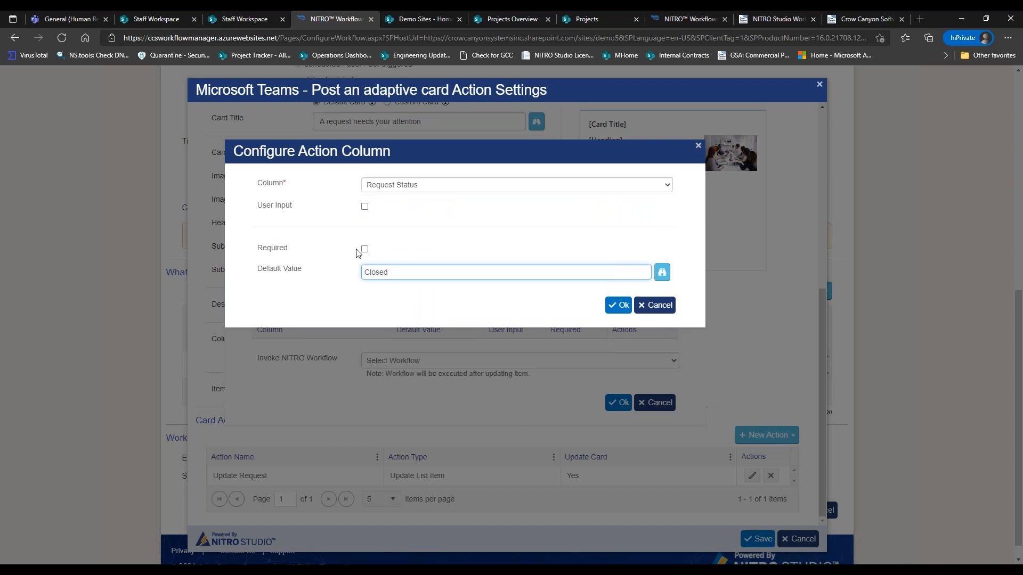
pyautogui.click(276, 208)
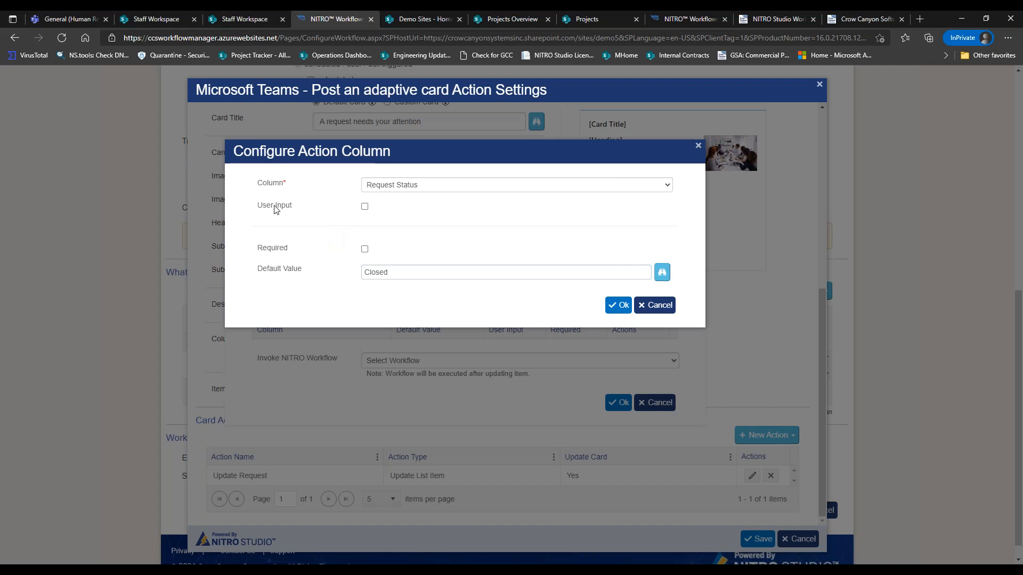
pyautogui.click(618, 306)
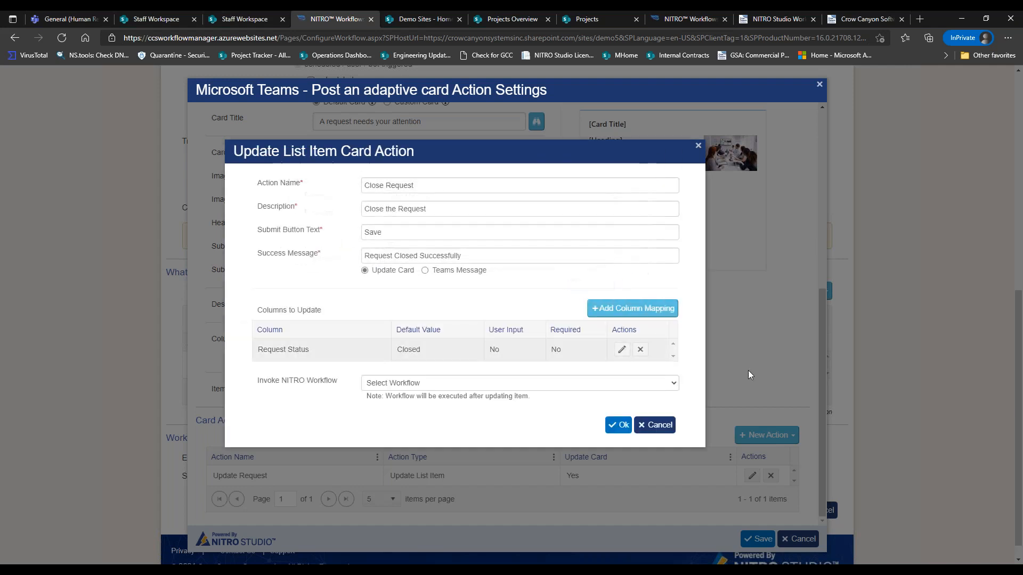
# Add a Work Log column mapping to the Close Request action with User Input and Required enabled
pyautogui.click(633, 311)
pyautogui.click(480, 185)
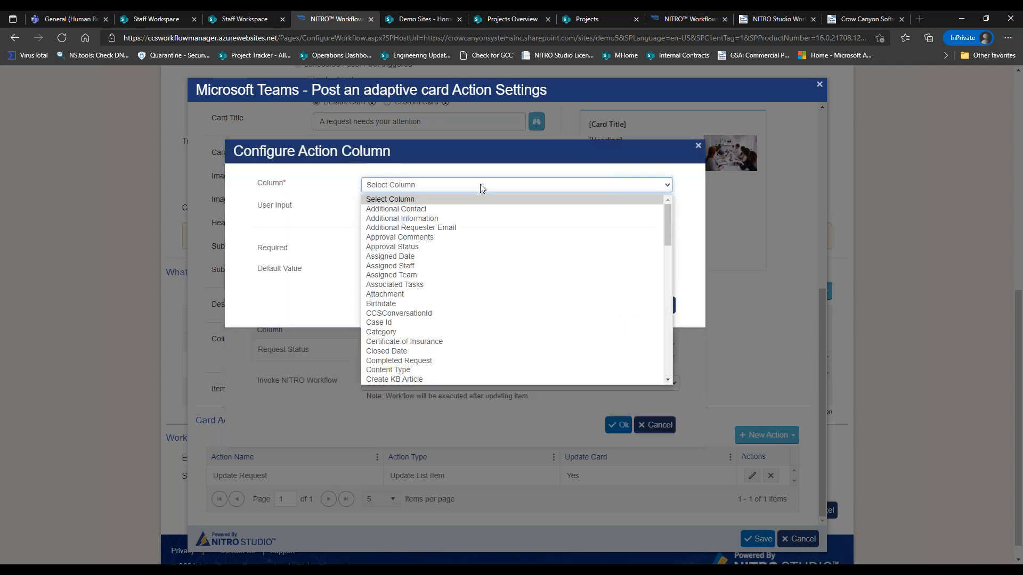
pyautogui.write('wo')
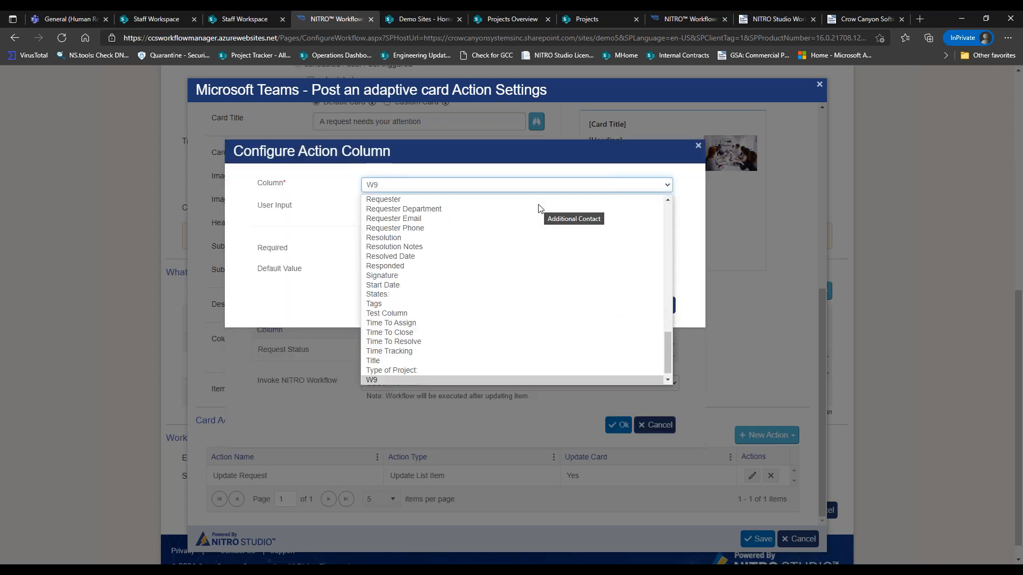
pyautogui.press('Return')
pyautogui.click(371, 210)
pyautogui.click(365, 207)
pyautogui.click(366, 251)
pyautogui.click(621, 306)
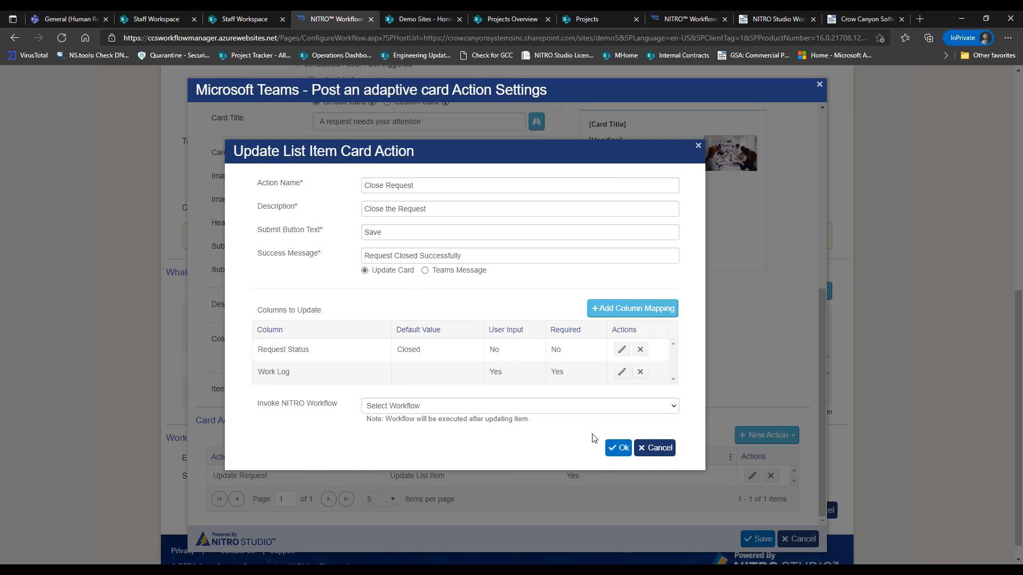
# Check the workflows offered for Invoke NITRO Workflow, leave none selected, and confirm the Close Request card action
pyautogui.click(518, 408)
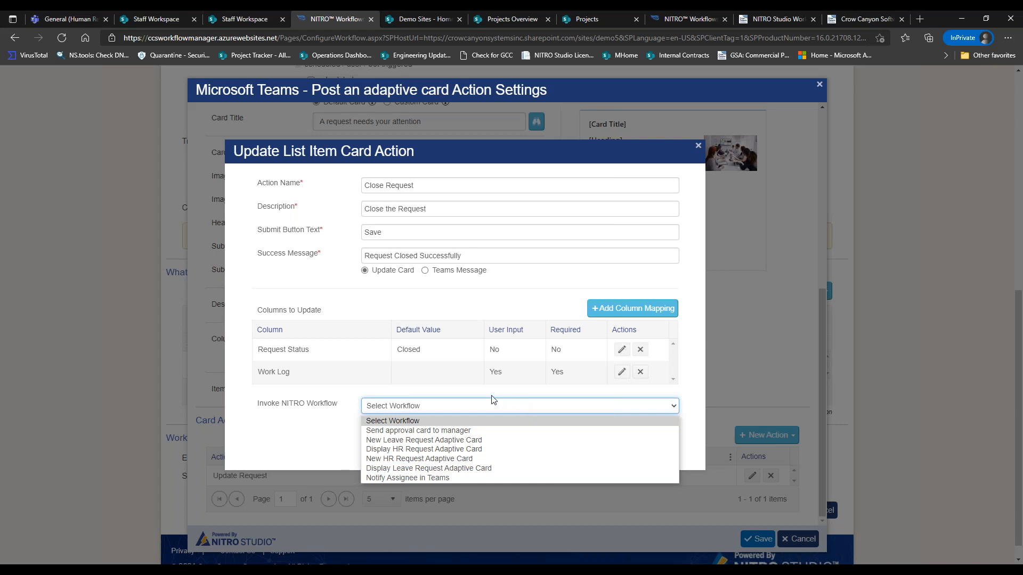
pyautogui.click(276, 401)
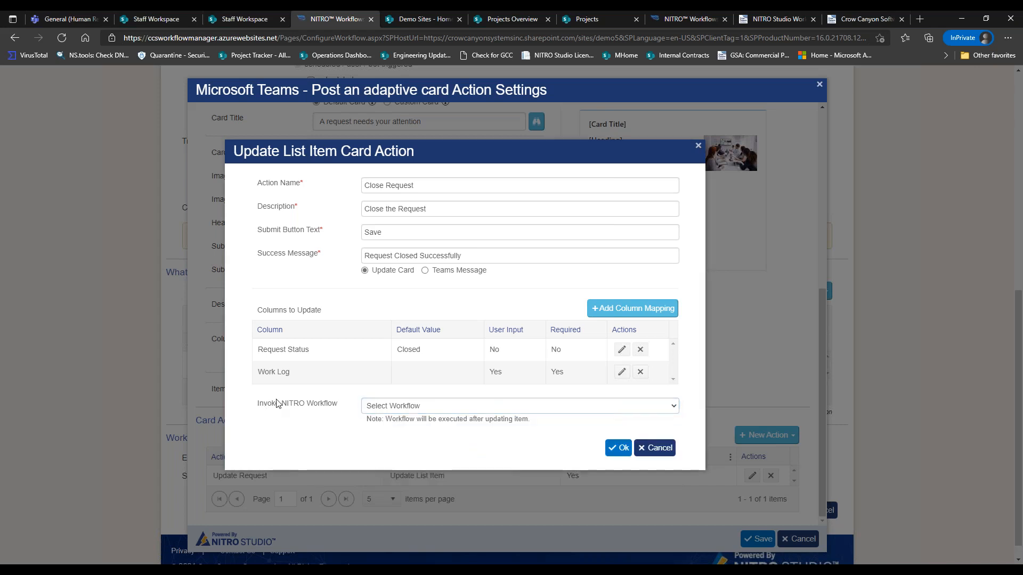
pyautogui.click(388, 403)
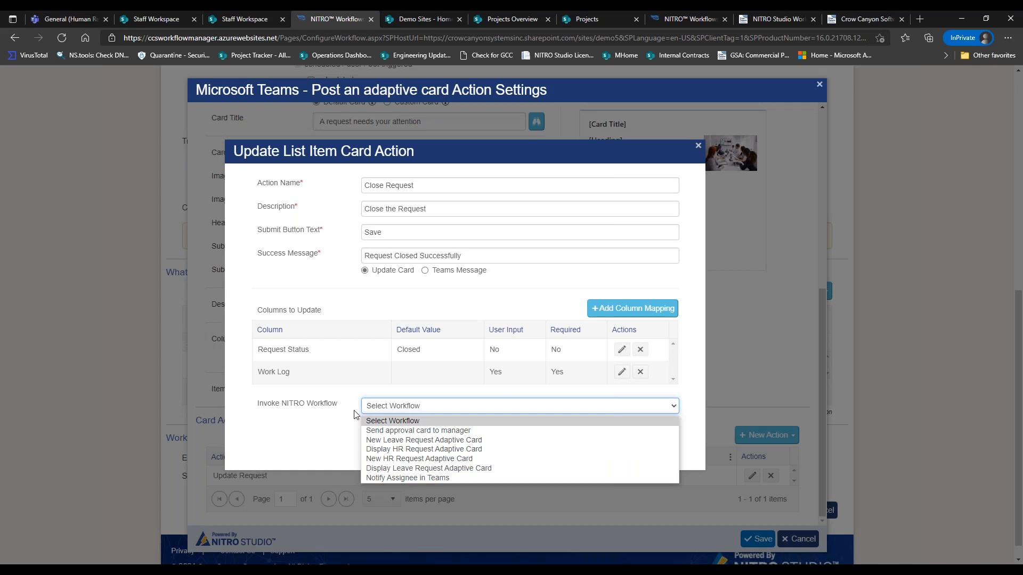
pyautogui.click(355, 414)
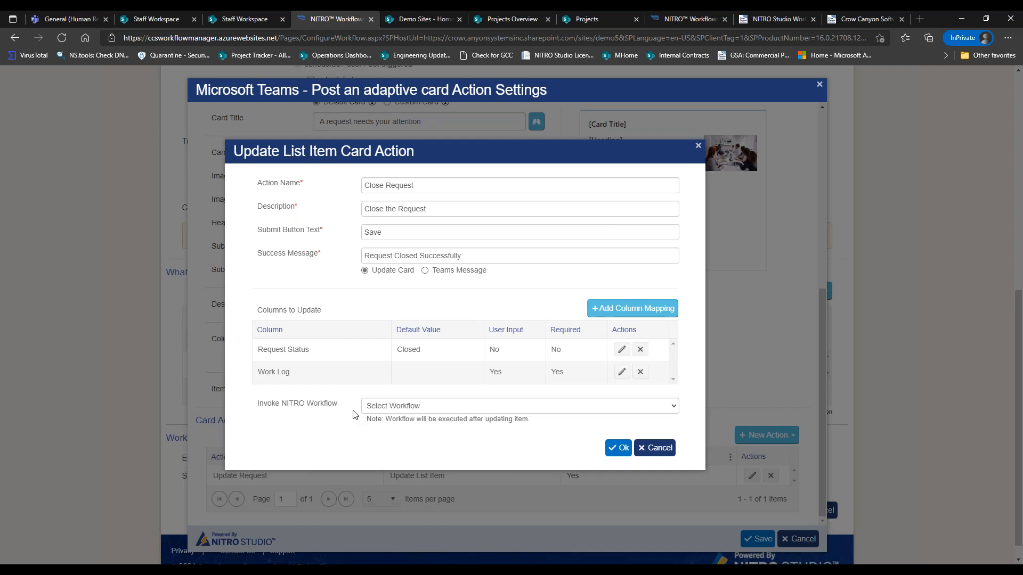
pyautogui.click(620, 449)
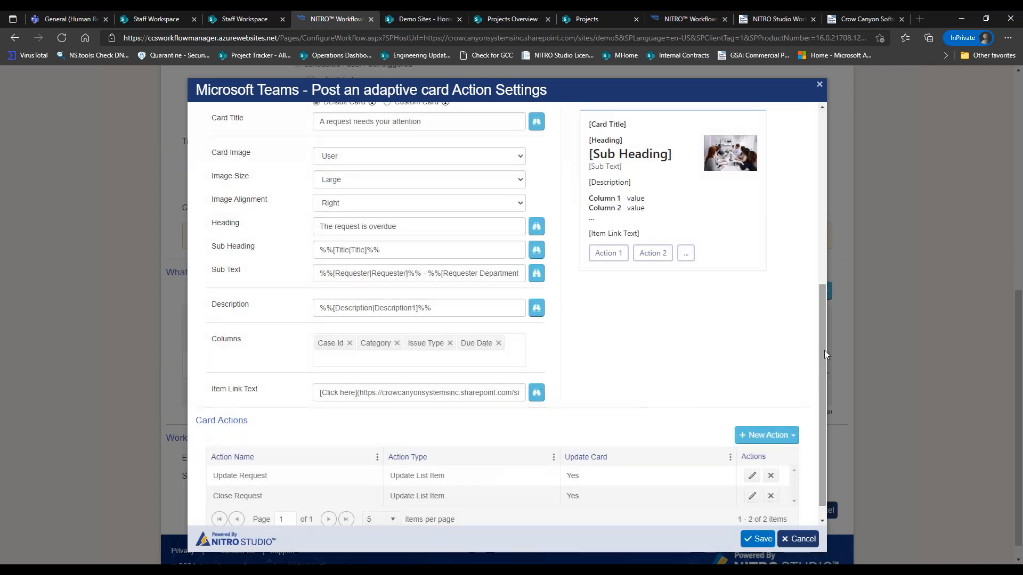
pyautogui.scroll(-1, 824, 359)
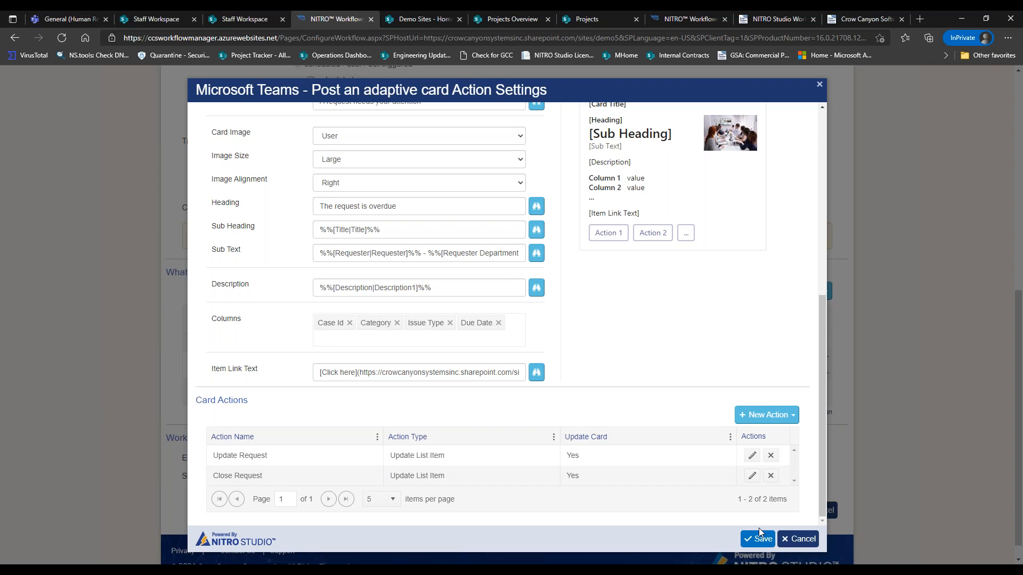
# Name the adaptive card workflow action "Post Adaptive Card" and save its settings
pyautogui.moveTo(821, 397); pyautogui.dragTo(809, 351)
pyautogui.scroll(-1, 808, 350)
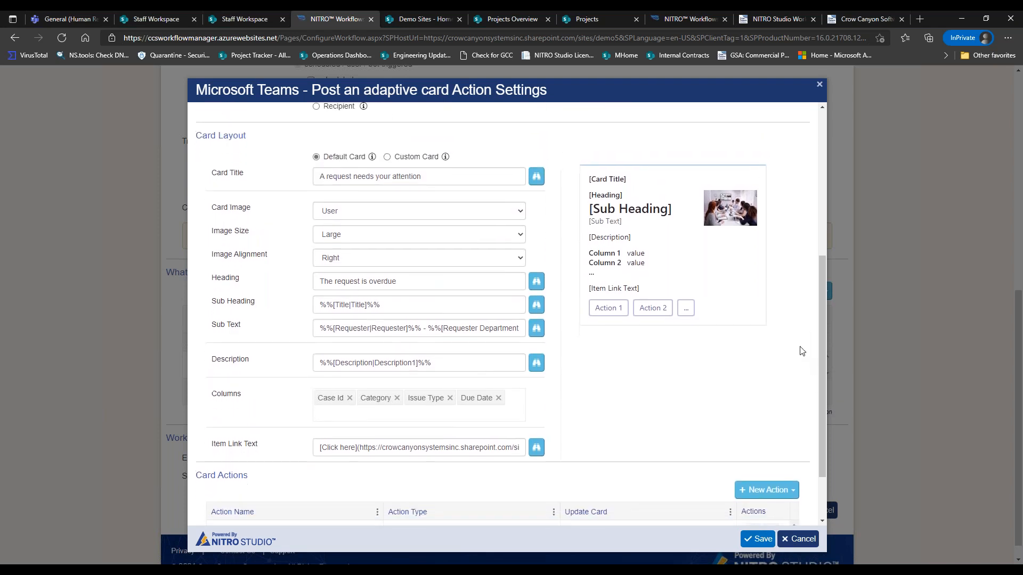
pyautogui.moveTo(821, 302); pyautogui.dragTo(823, 343)
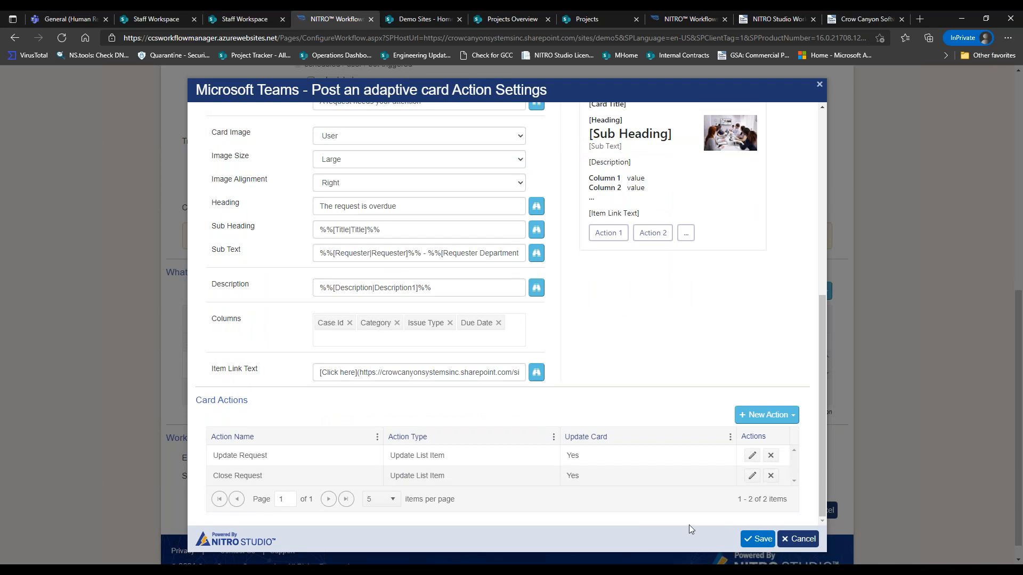
pyautogui.click(752, 540)
pyautogui.moveTo(820, 327); pyautogui.dragTo(821, 142)
pyautogui.click(446, 207)
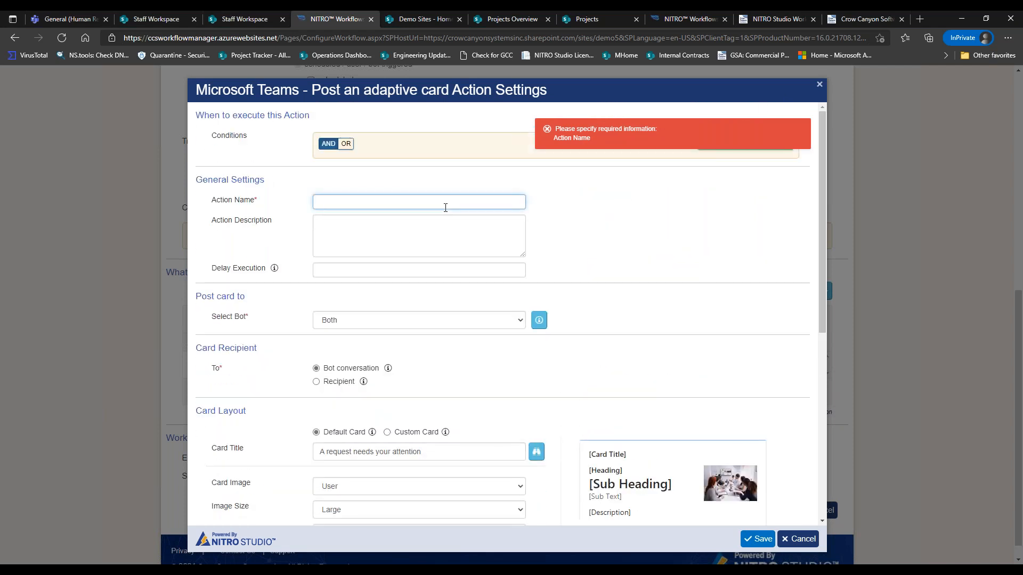
pyautogui.write('Adap')
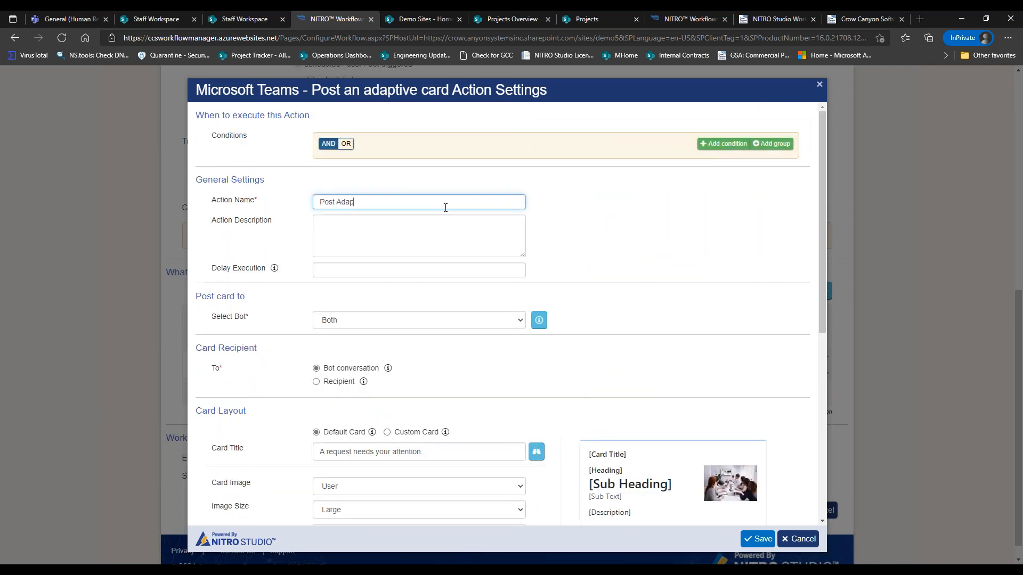
pyautogui.write('tive')
pyautogui.press('BackSpace')
pyautogui.write('Card')
pyautogui.click(760, 539)
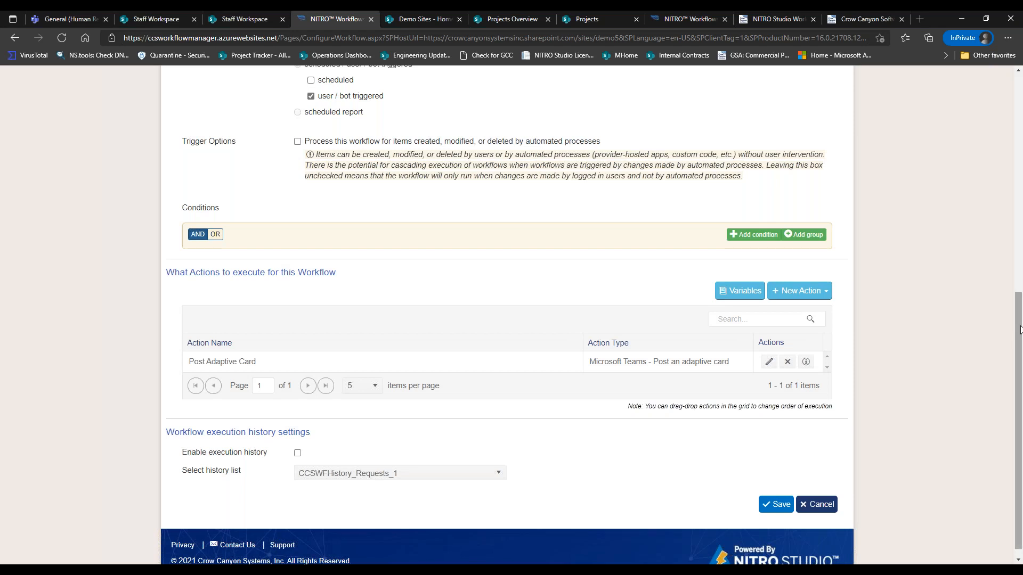
# Review the workflow configuration from its action list back up to the trigger settings and workflow name
pyautogui.moveTo(1018, 330); pyautogui.dragTo(982, 320)
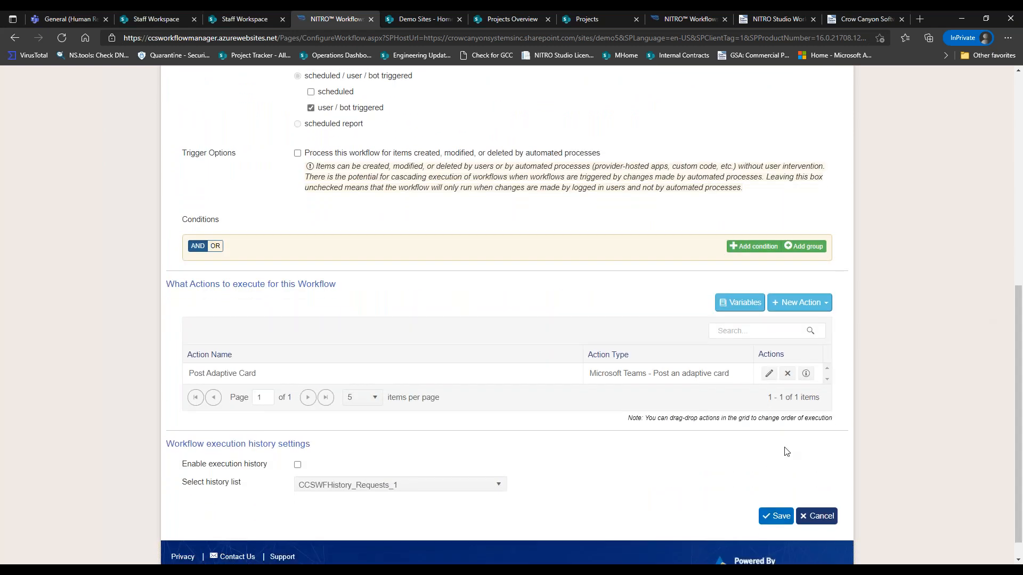
pyautogui.moveTo(1008, 364); pyautogui.dragTo(1008, 262)
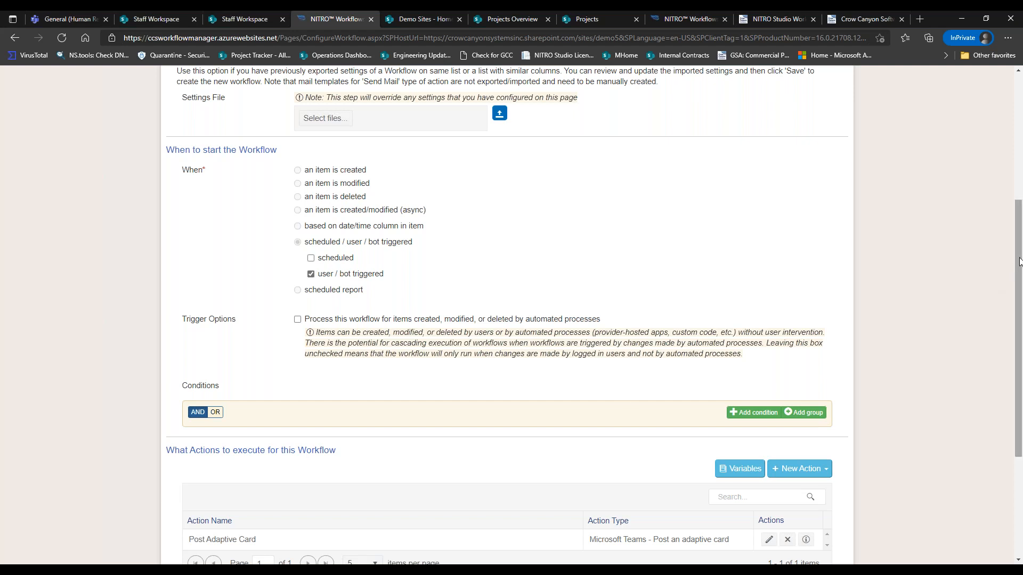
pyautogui.moveTo(1014, 215); pyautogui.dragTo(1014, 208)
pyautogui.scroll(3, 993, 161)
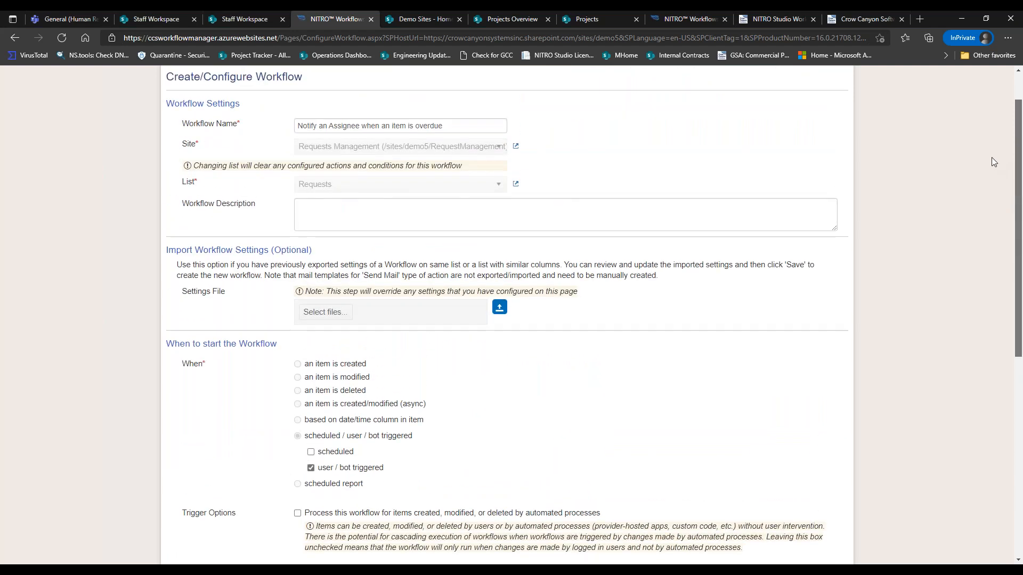
# Save the "Notify an Assignee when an item is overdue" workflow
pyautogui.scroll(-7, 992, 165)
pyautogui.click(778, 492)
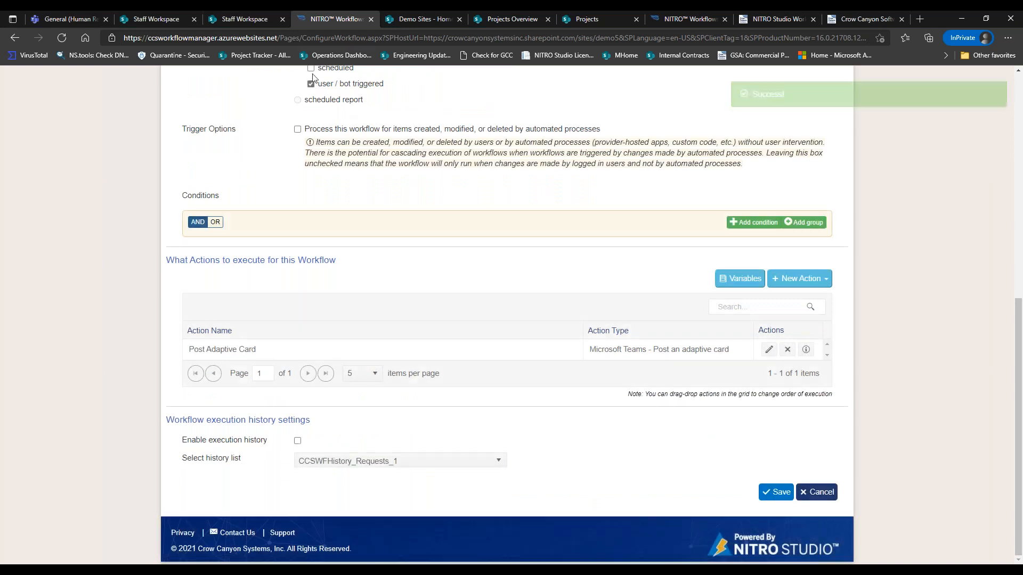
# Open the Requests list's "Notify Assignee In Teams" custom action for editing from the Requests Management staff workspace
pyautogui.click(245, 21)
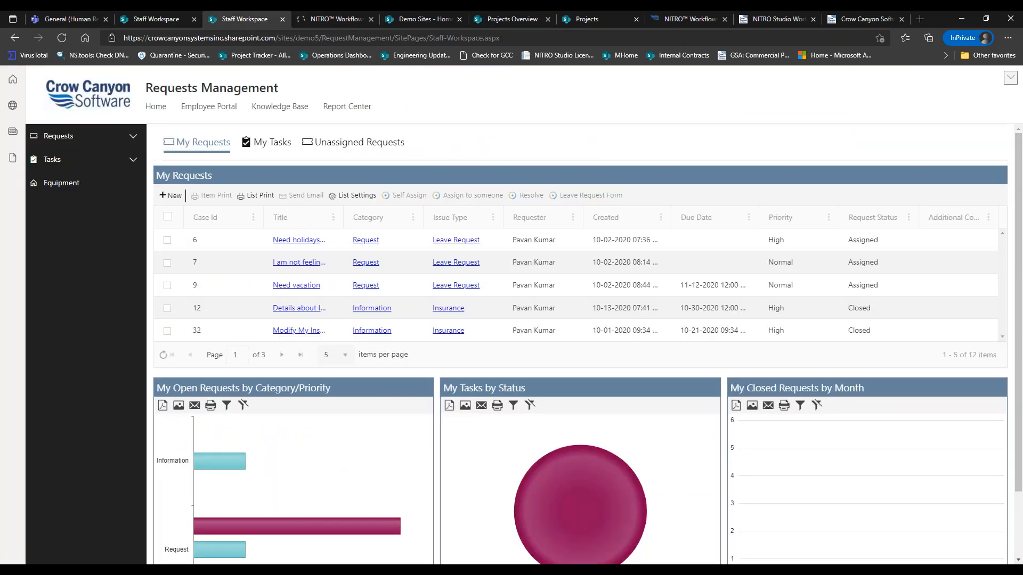
pyautogui.click(354, 196)
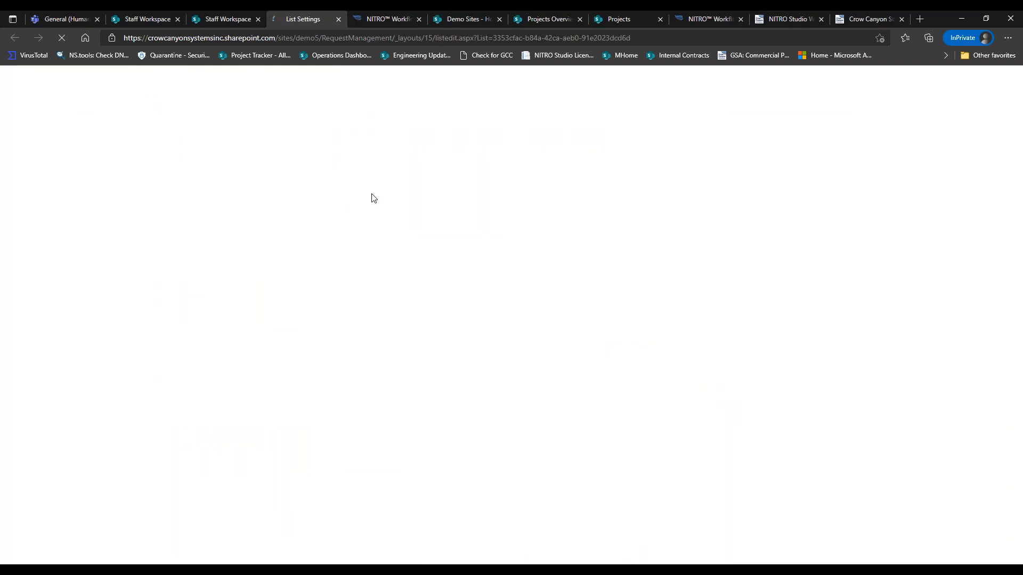
pyautogui.click(482, 377)
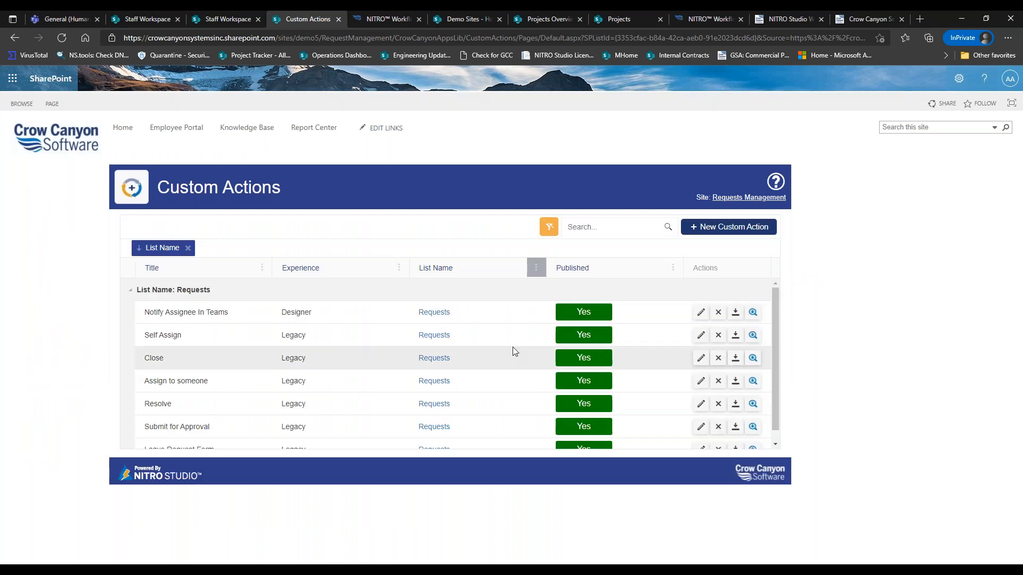
pyautogui.click(698, 314)
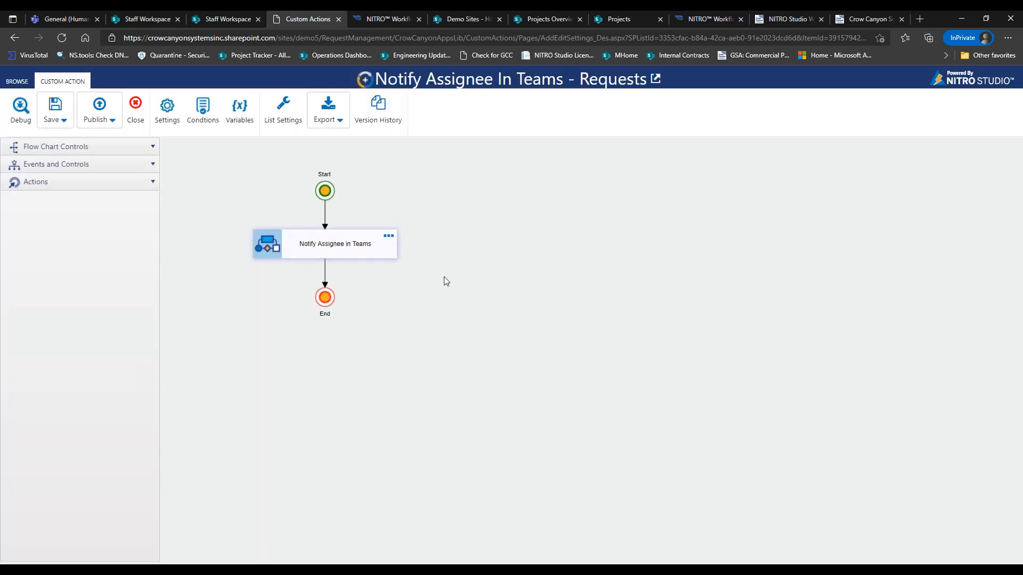
# Set the Invoke Workflow action to run "Notify an Assignee when an item is overdue" and publish the custom action
pyautogui.doubleClick(390, 237)
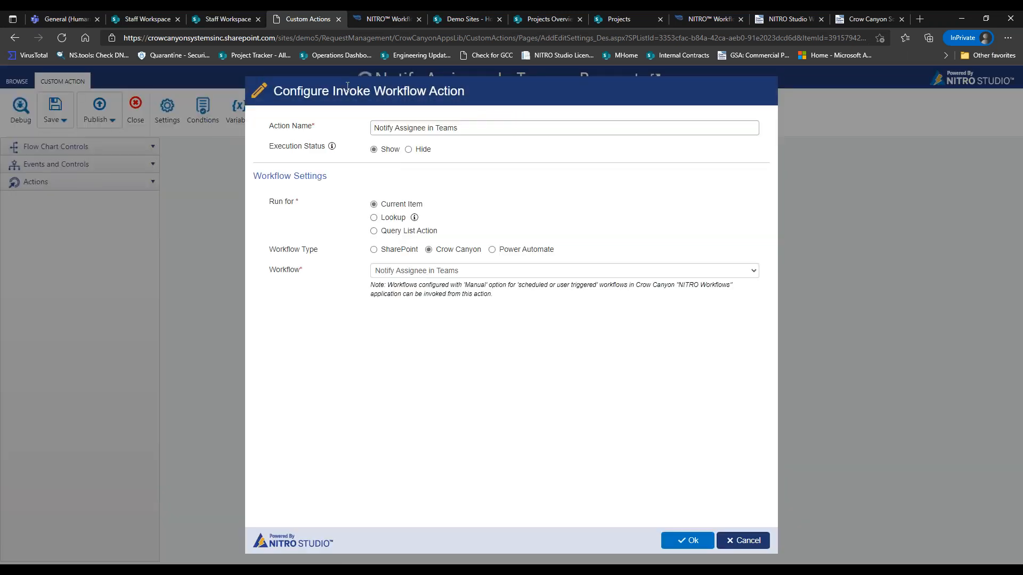
pyautogui.click(430, 270)
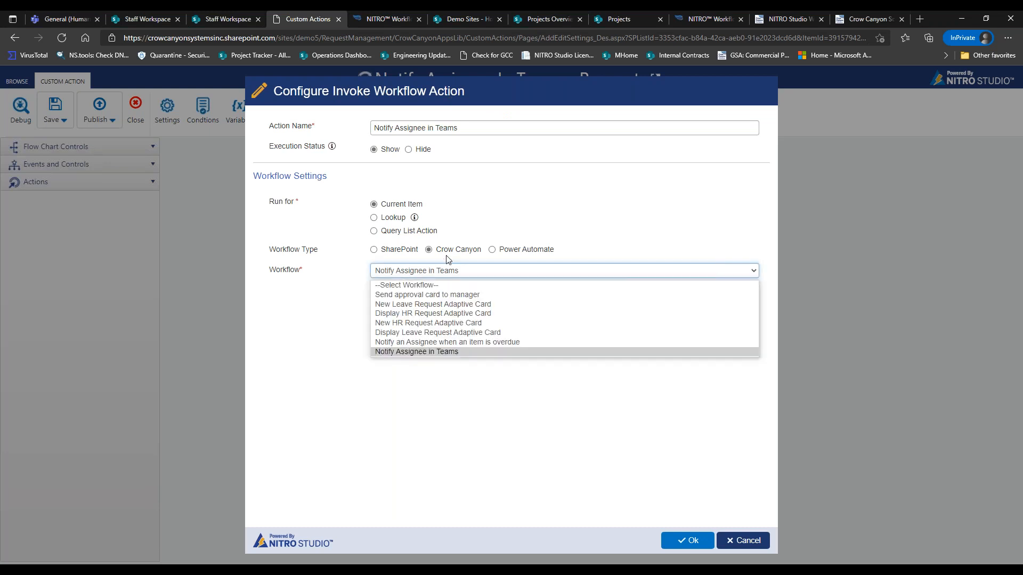
pyautogui.click(421, 342)
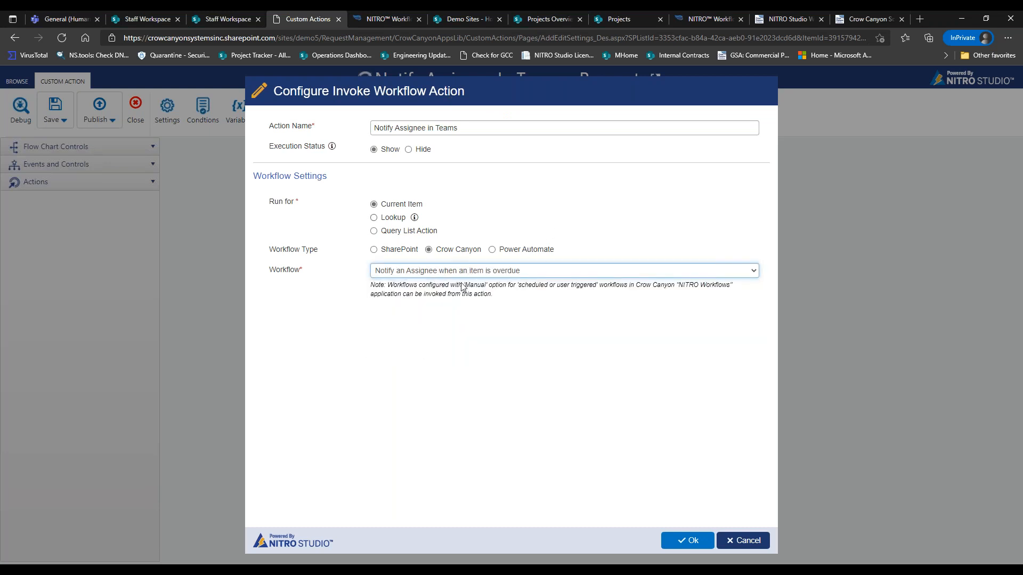
pyautogui.click(677, 543)
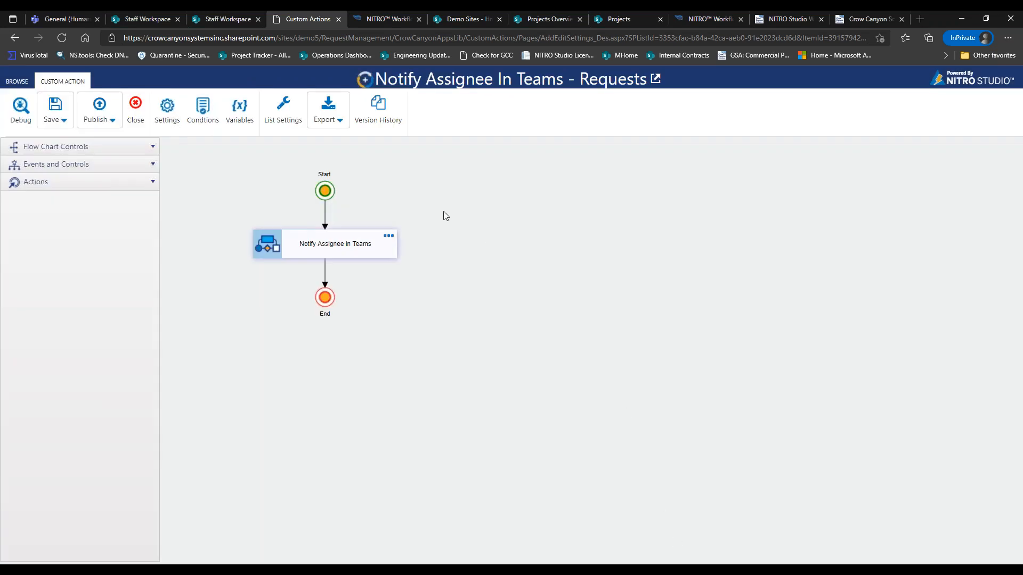
pyautogui.click(115, 117)
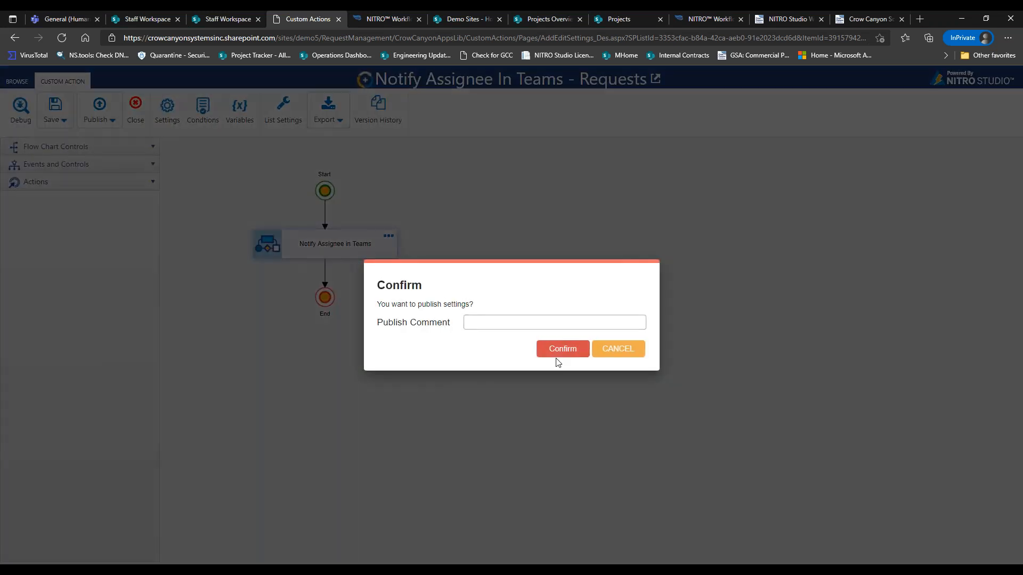
pyautogui.click(559, 347)
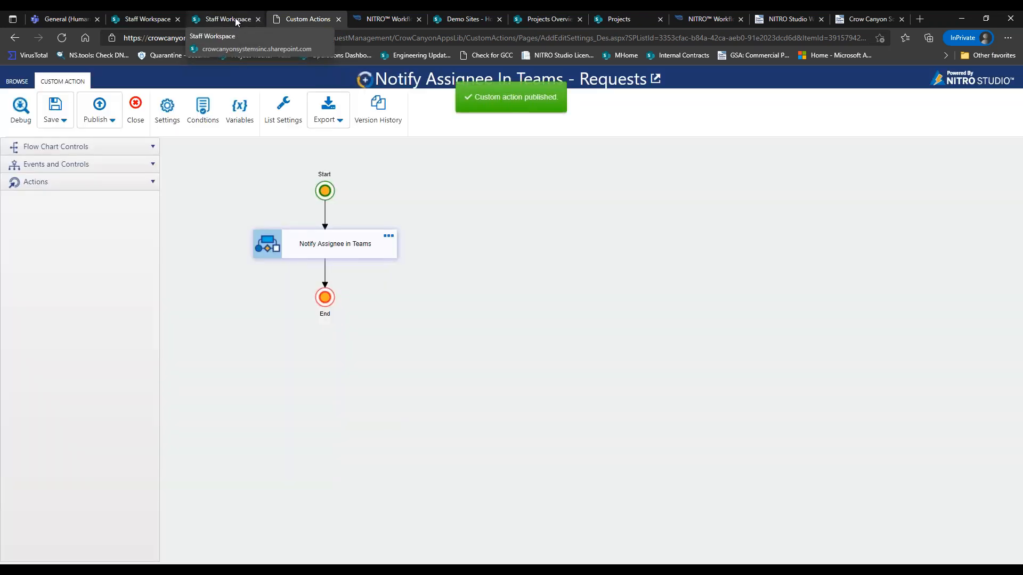
# Run the Notify Assignee In Teams action on the "Need vacation" request in the staff workspace and dismiss its status window
pyautogui.click(237, 20)
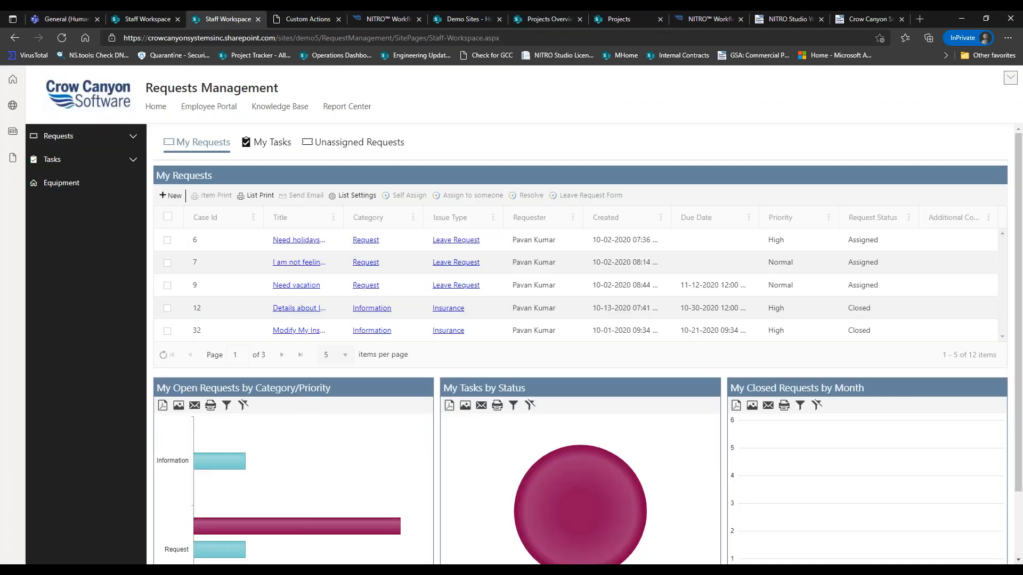
pyautogui.click(297, 287)
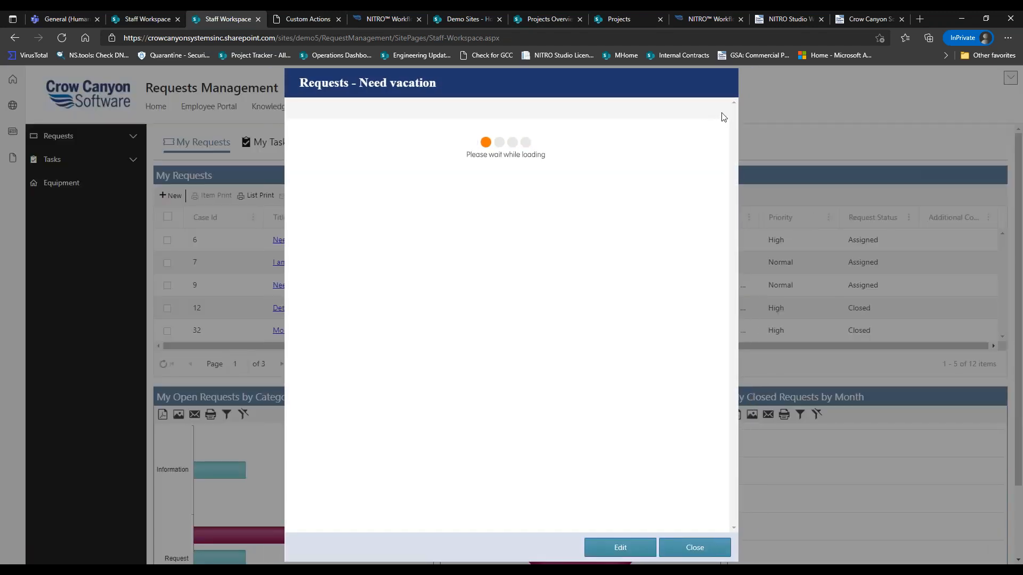
pyautogui.click(720, 110)
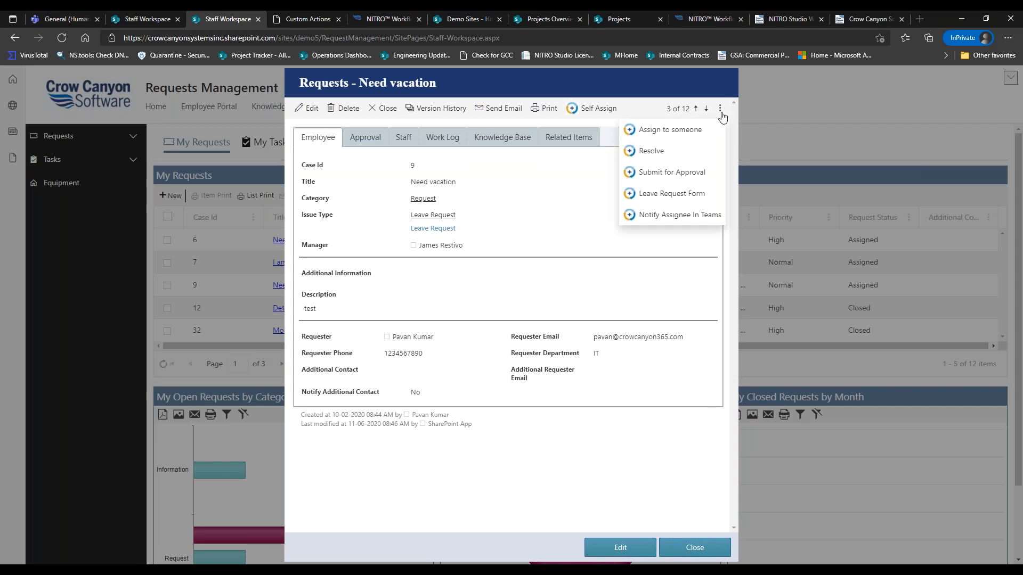
pyautogui.click(690, 215)
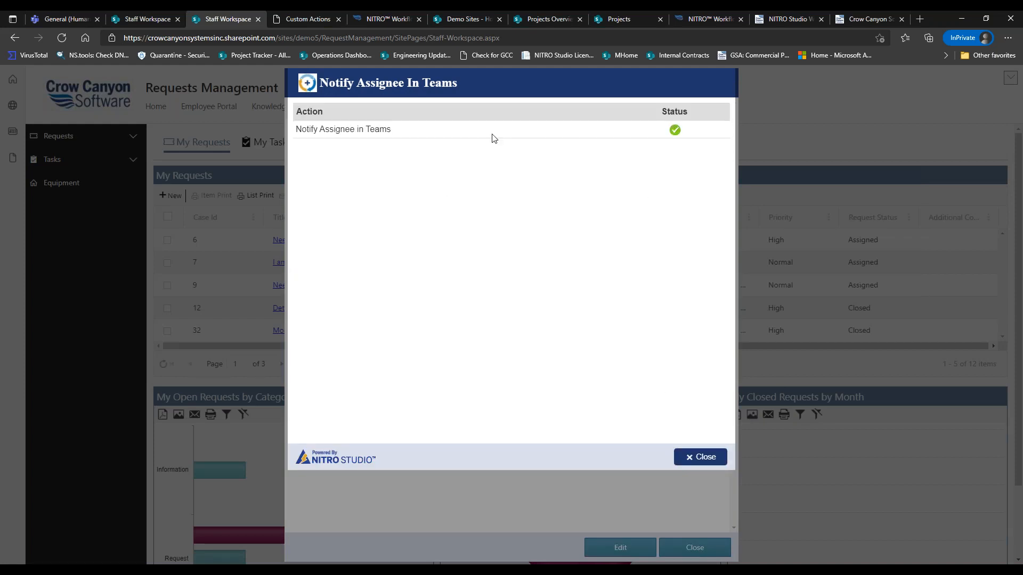
pyautogui.click(708, 460)
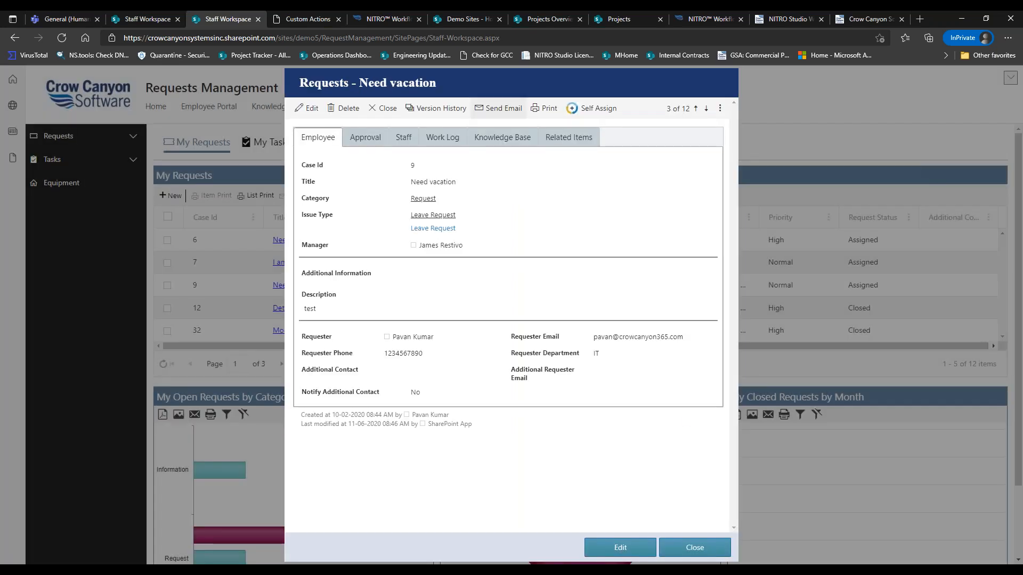
# Switch to Microsoft Teams and open the NITRO Bot chat at its latest messages
pyautogui.click(59, 24)
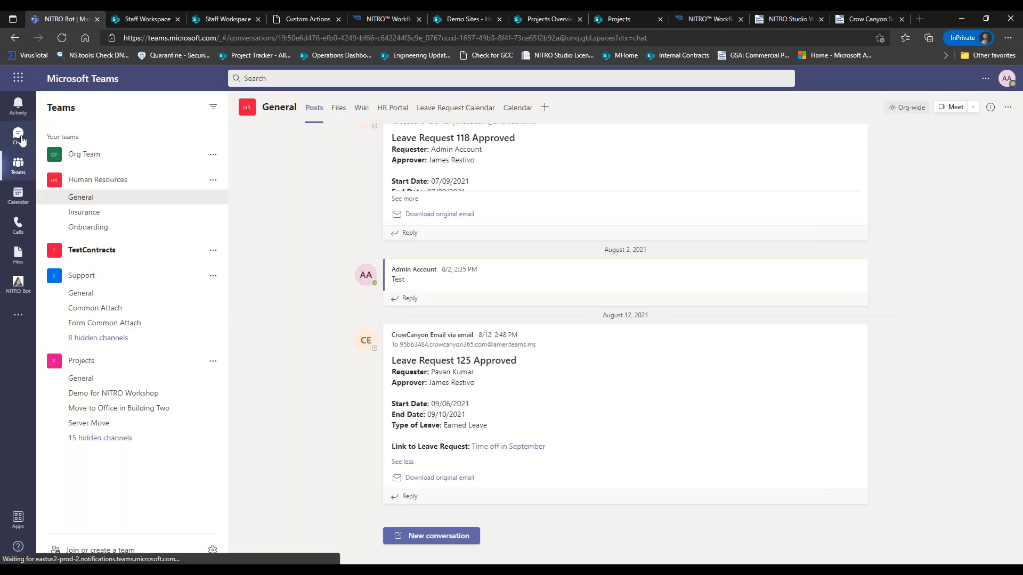
pyautogui.click(19, 137)
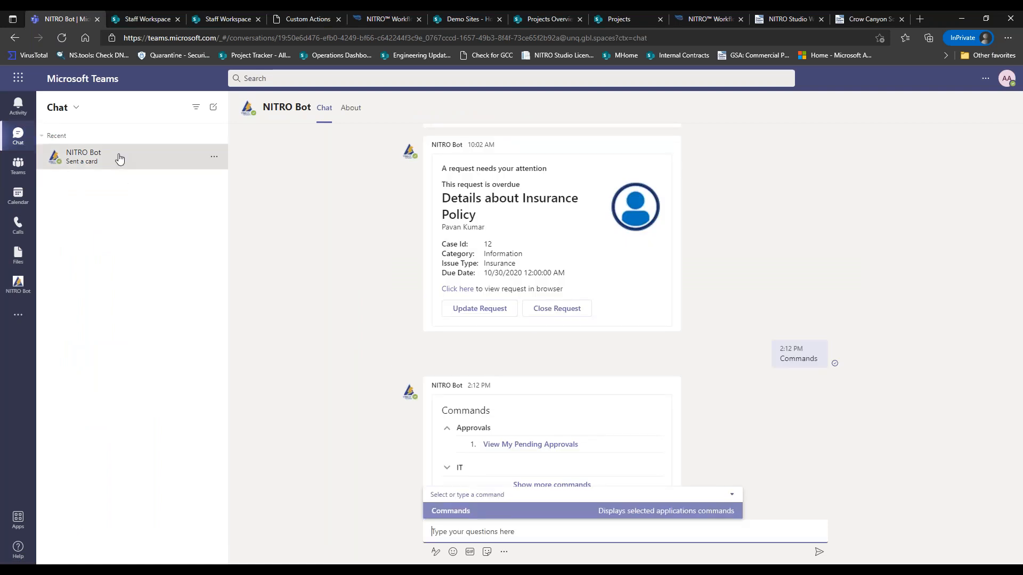
pyautogui.click(808, 504)
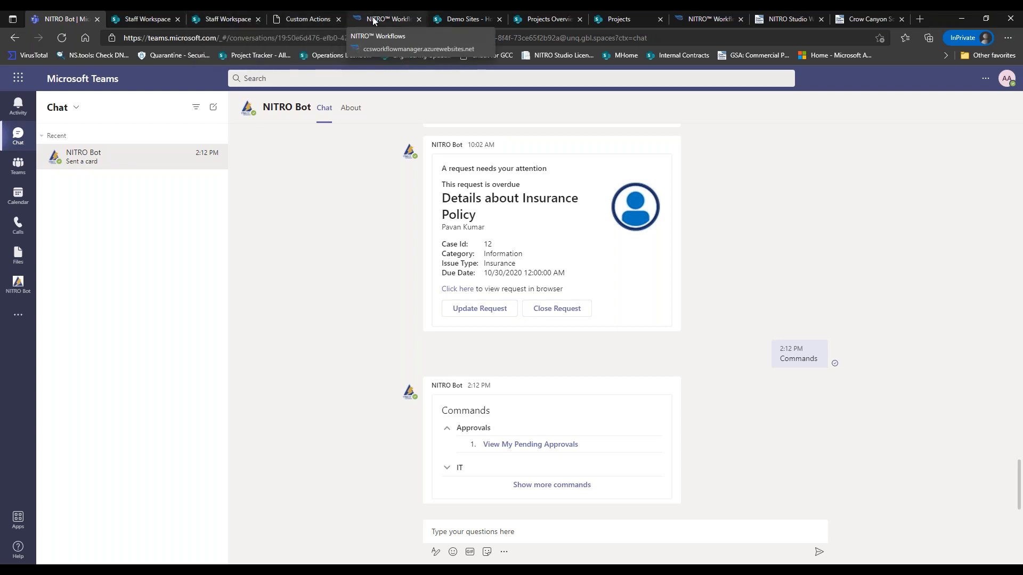
pyautogui.click(353, 20)
pyautogui.click(80, 20)
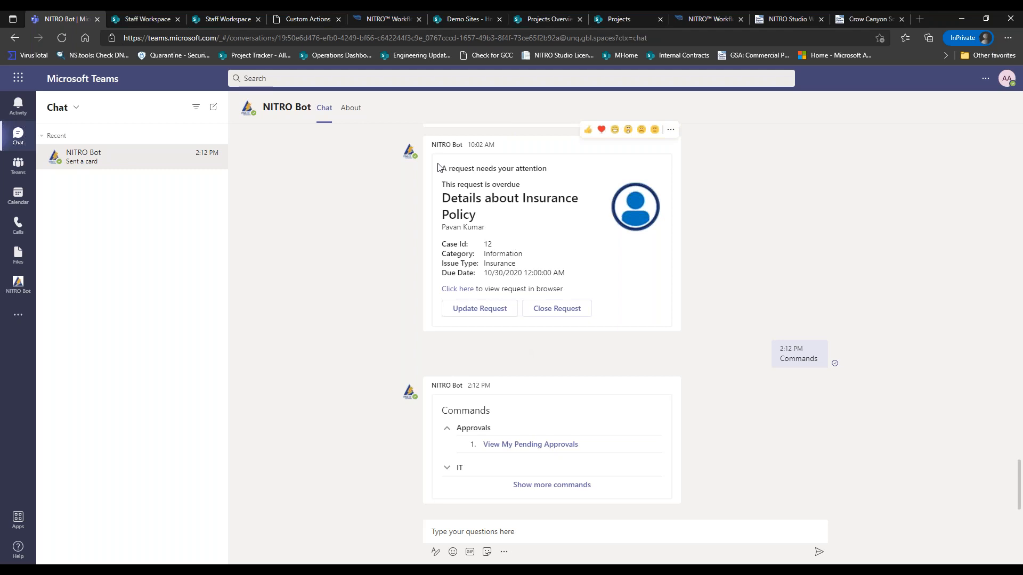
# Examine the heading, overdue notice and request details on the "Details about Insurance Policy" card
pyautogui.moveTo(442, 167); pyautogui.dragTo(573, 193)
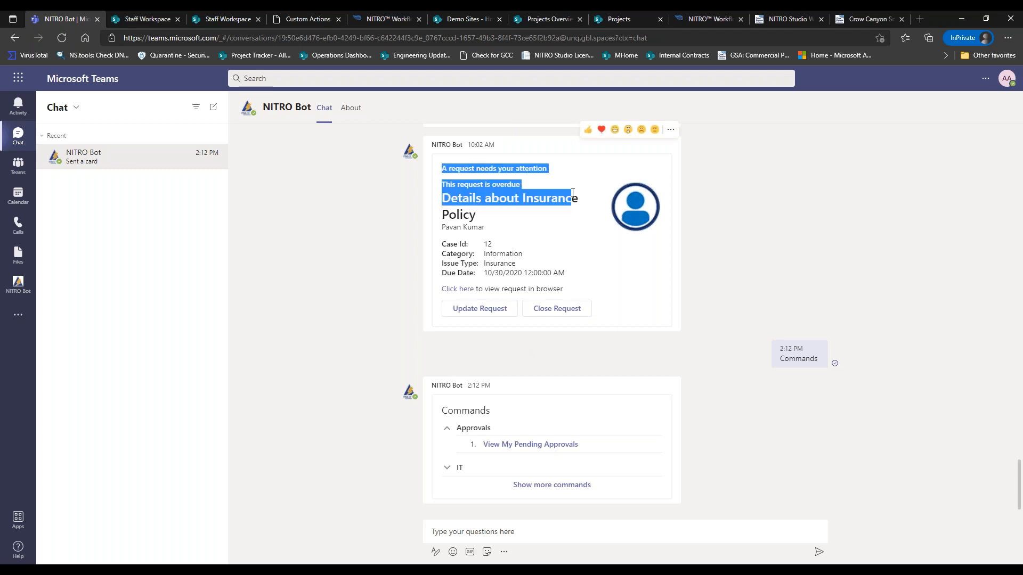
pyautogui.click(556, 213)
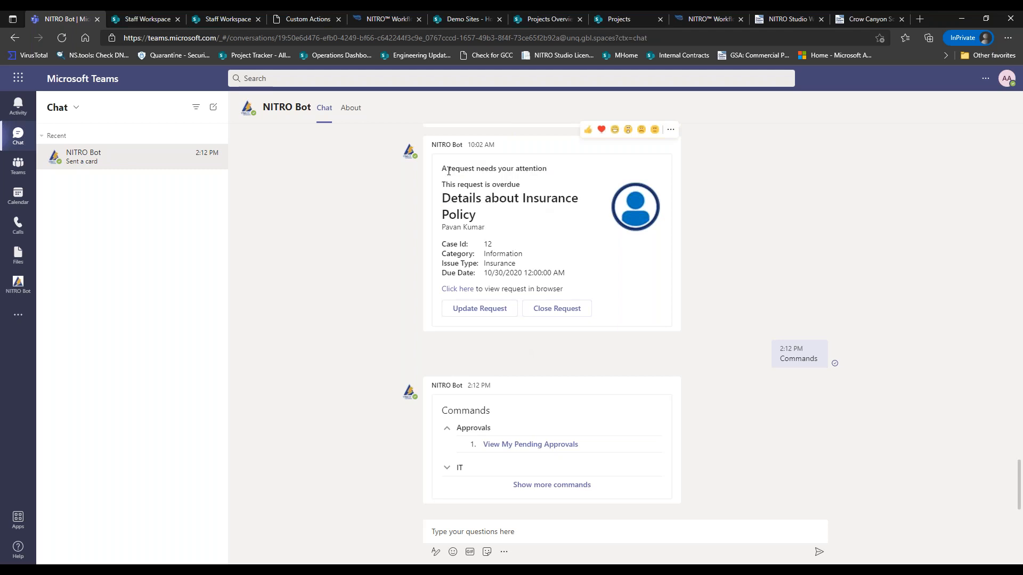
pyautogui.moveTo(445, 185); pyautogui.dragTo(520, 185)
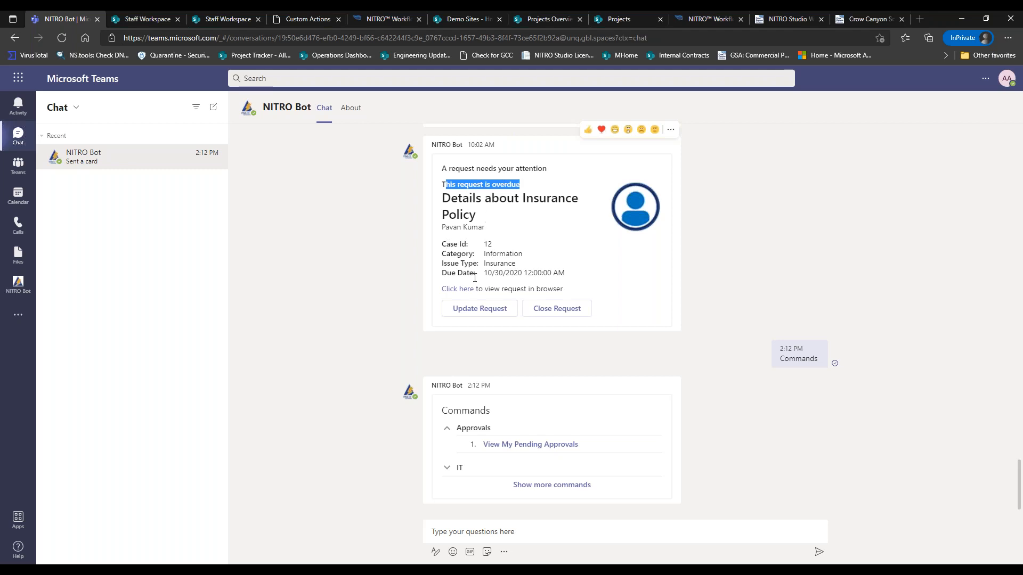
pyautogui.click(363, 262)
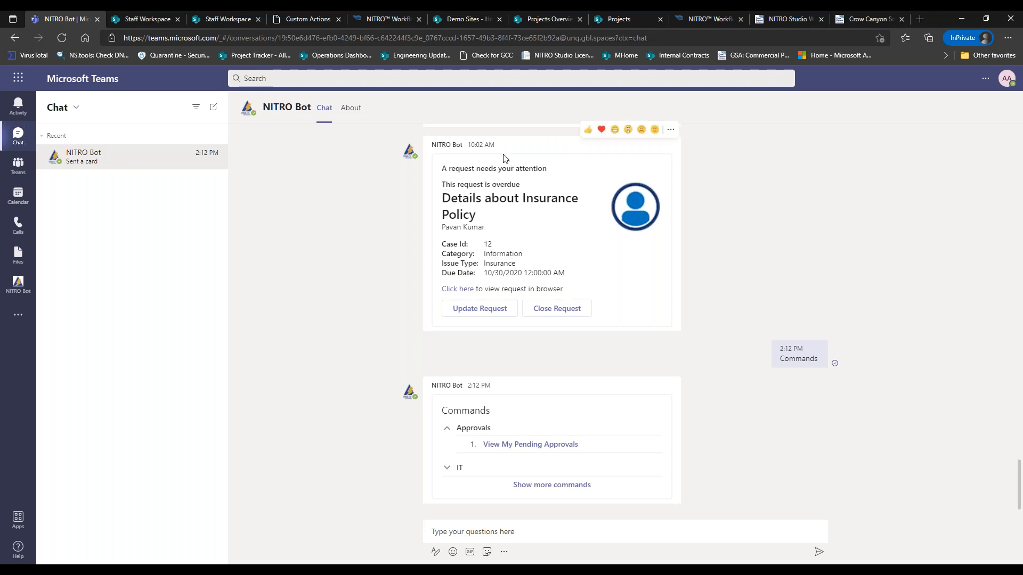
pyautogui.moveTo(437, 141); pyautogui.dragTo(476, 157)
pyautogui.click(444, 177)
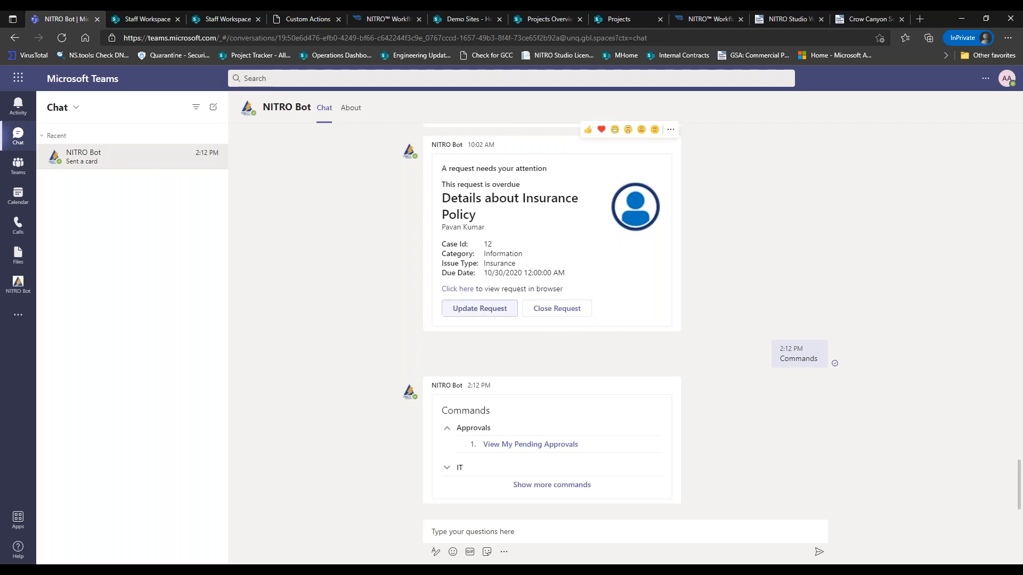
# Update the request from its card with Request Status Assigned and Work Log "Demoing as part of workshop", and save it
pyautogui.click(491, 314)
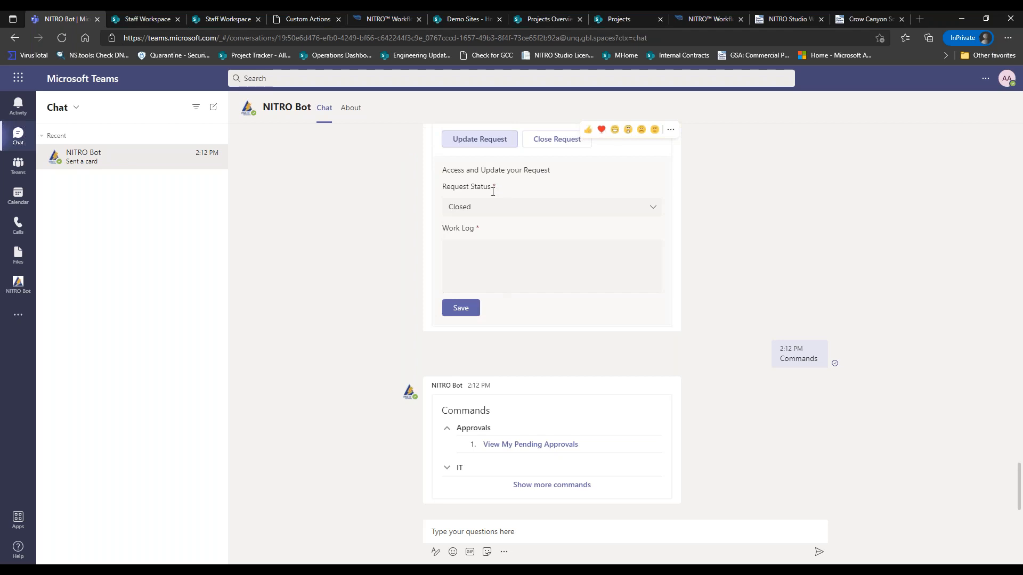
pyautogui.click(539, 213)
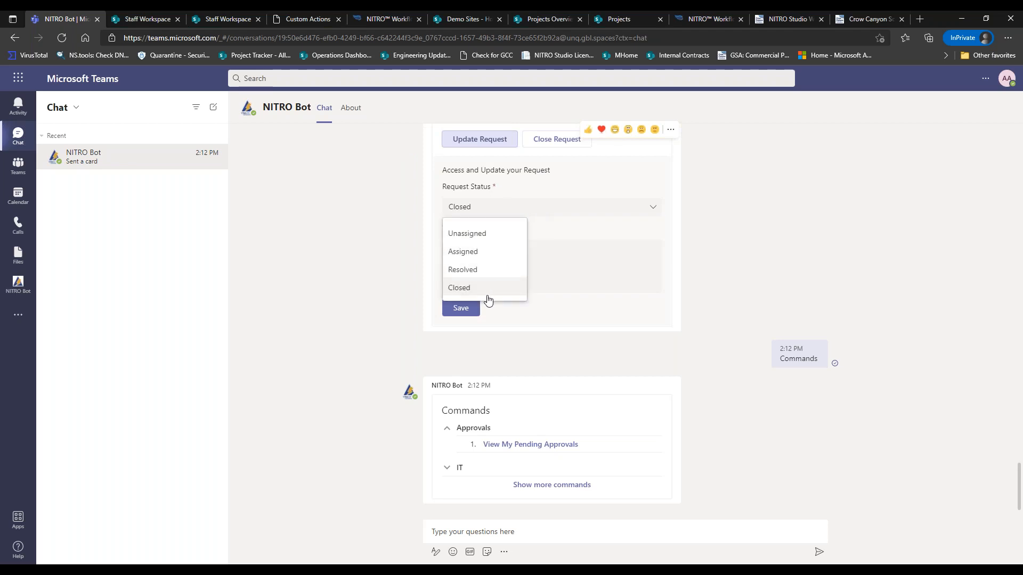
pyautogui.click(489, 257)
pyautogui.click(485, 250)
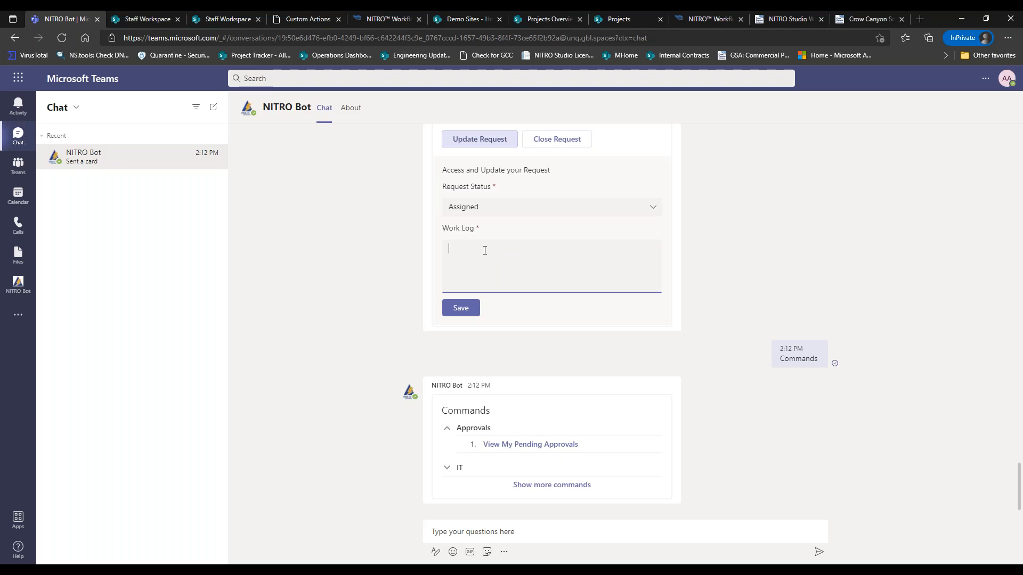
pyautogui.write('Dmeo')
pyautogui.press('BackSpace')
pyautogui.write('emoing as part of workshop')
pyautogui.click(461, 308)
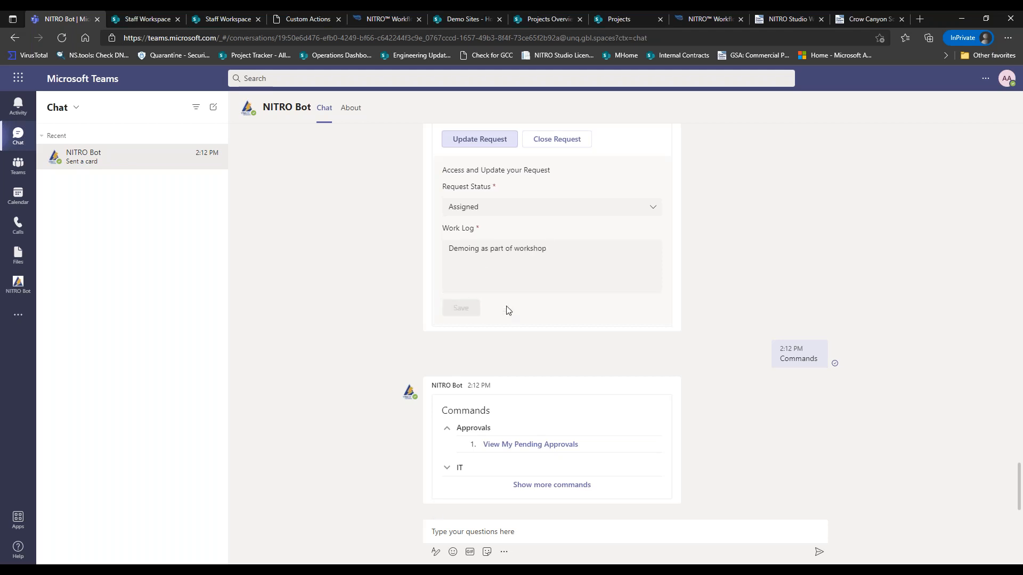
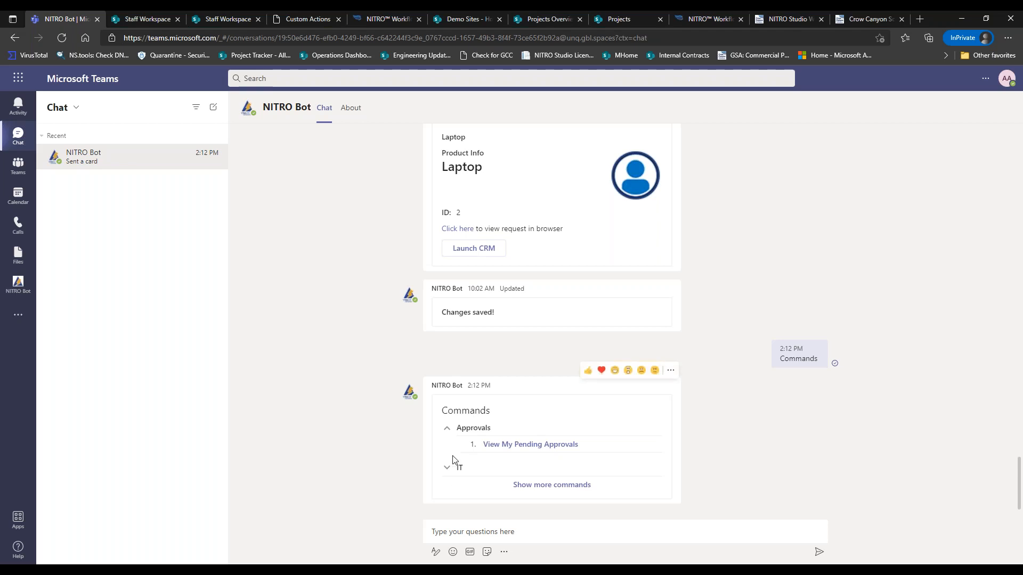
# Show more of the NITRO Bot's available commands in the chat
pyautogui.click(555, 486)
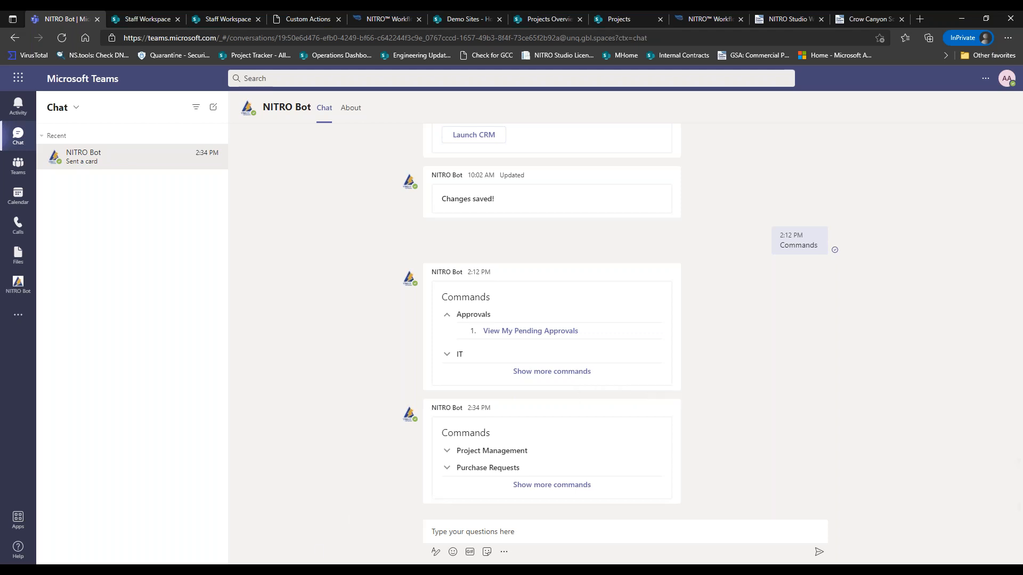
# Switch to the Example Bot Flow diagram in Visio and rename the Teams swimlane "Teams - Bot"
pyautogui.moveTo(299, 570)
pyautogui.click(299, 530)
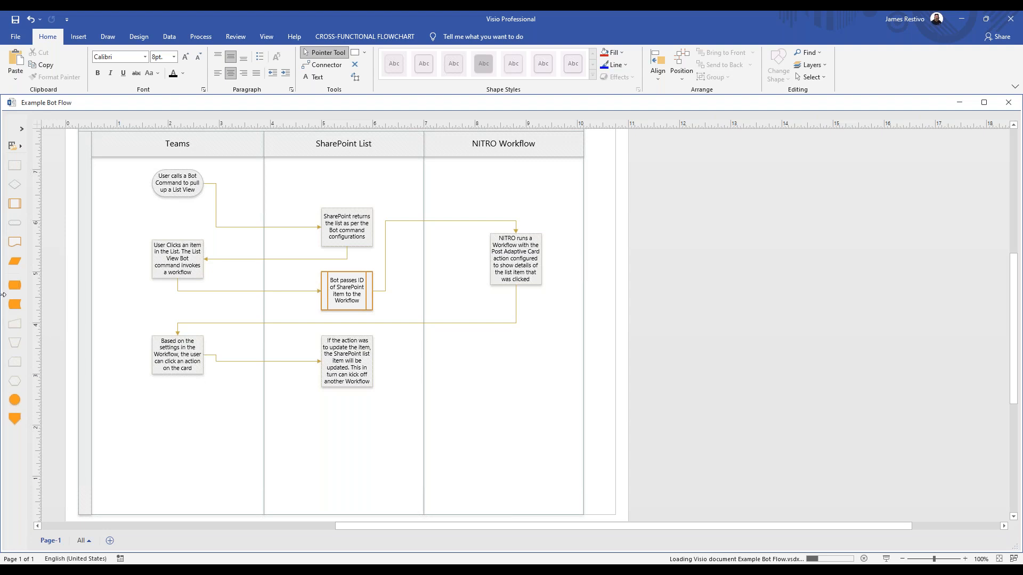
pyautogui.click(211, 144)
pyautogui.doubleClick(211, 144)
pyautogui.write('- Bop')
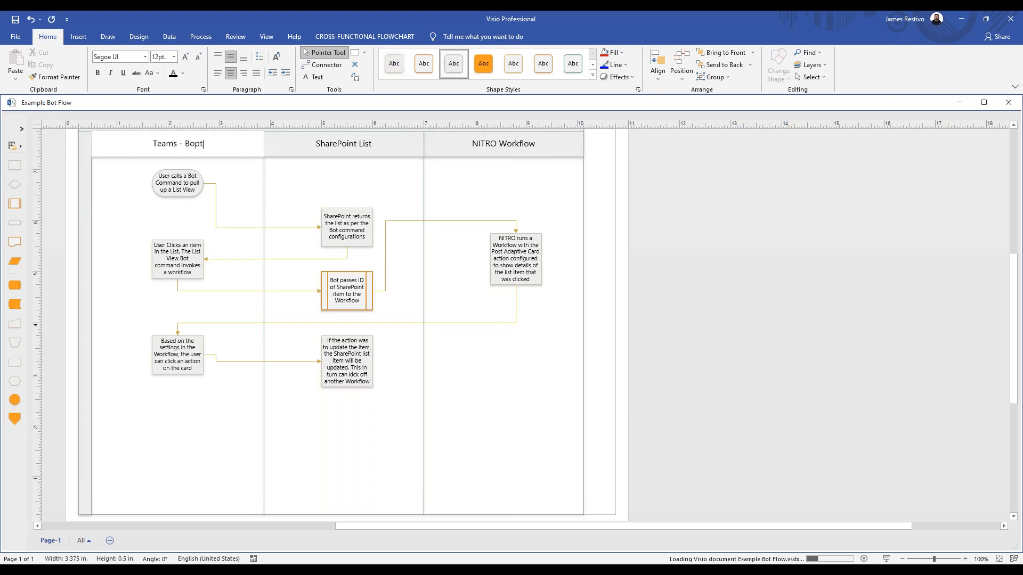
pyautogui.press('BackSpace')
pyautogui.write('t')
pyautogui.click(211, 171)
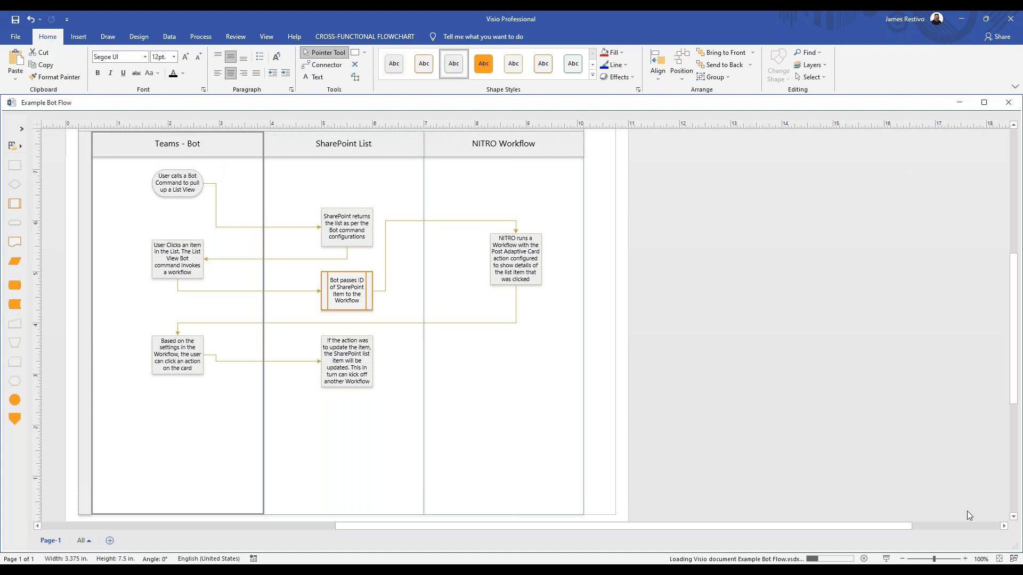
# Examine the enlarged bot flow across the Teams - Bot, SharePoint List and NITRO Workflow swimlanes
pyautogui.click(966, 559)
pyautogui.click(966, 559)
pyautogui.click(966, 559)
pyautogui.moveTo(544, 382); pyautogui.dragTo(633, 405)
pyautogui.moveTo(579, 524); pyautogui.dragTo(511, 526)
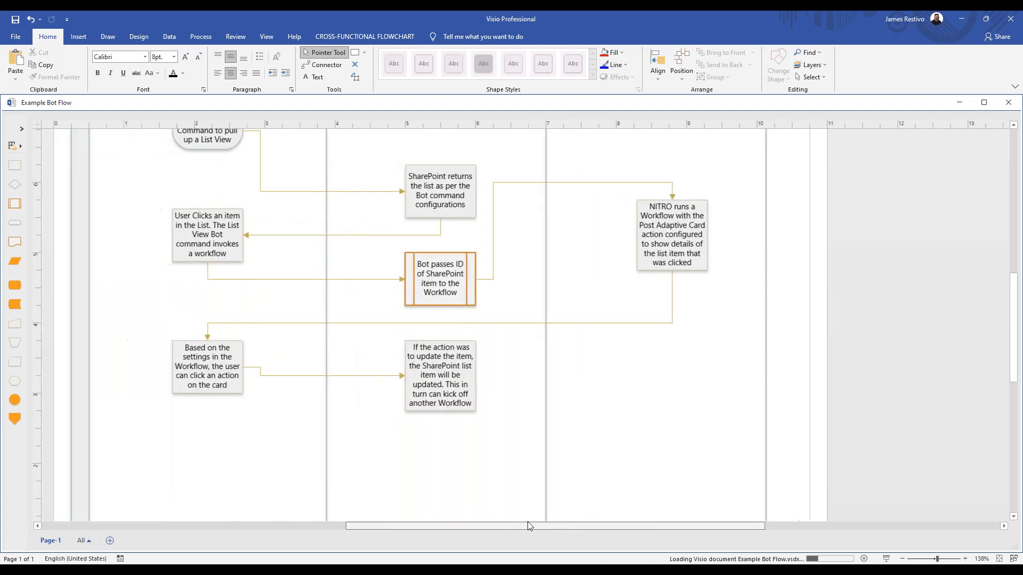
pyautogui.moveTo(1016, 315); pyautogui.dragTo(1015, 293)
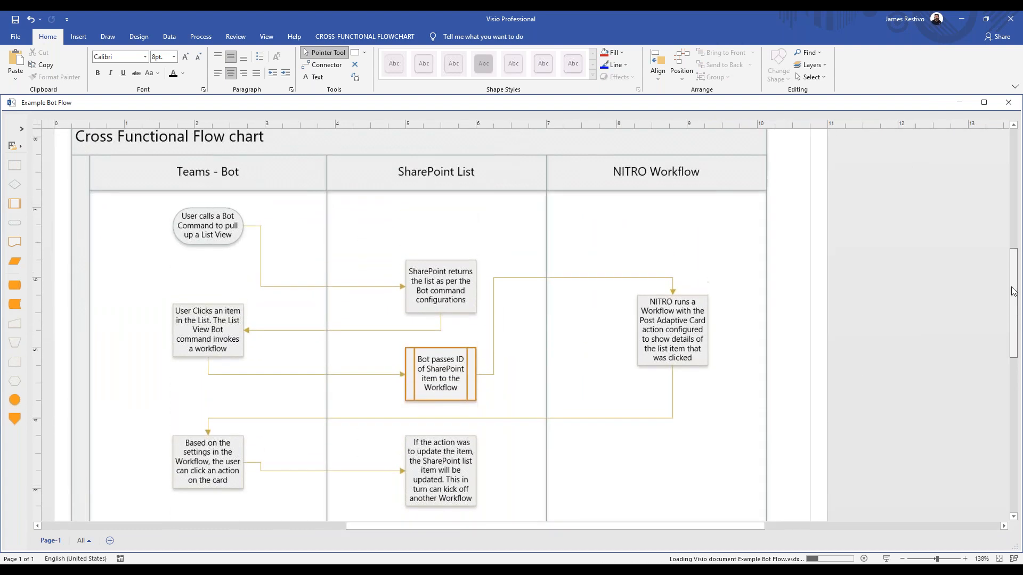
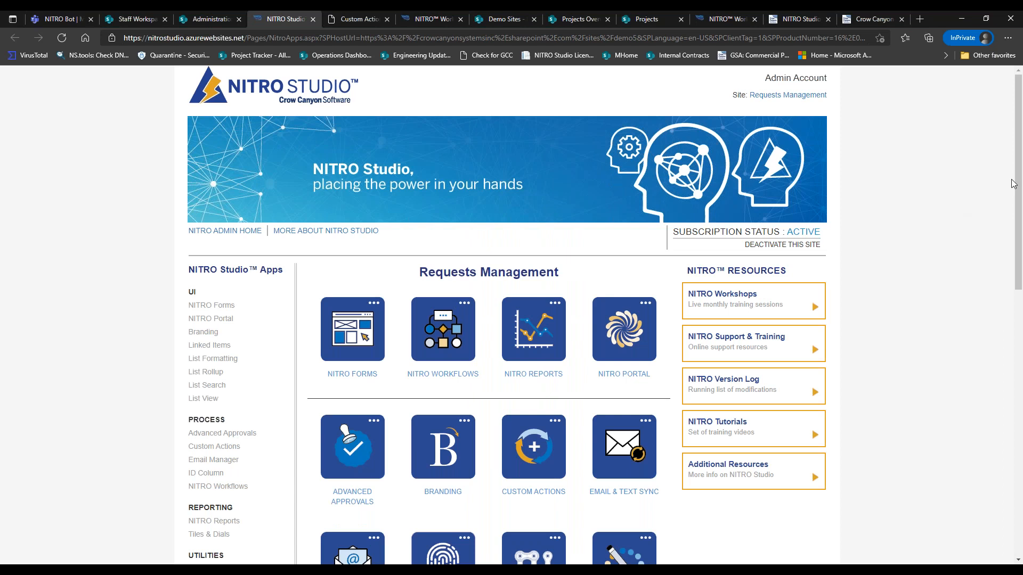
# Open the NITROBot configuration and view the settings of the View My Open HR Requests command under Requests Management
pyautogui.moveTo(1017, 184); pyautogui.dragTo(1013, 447)
pyautogui.click(442, 389)
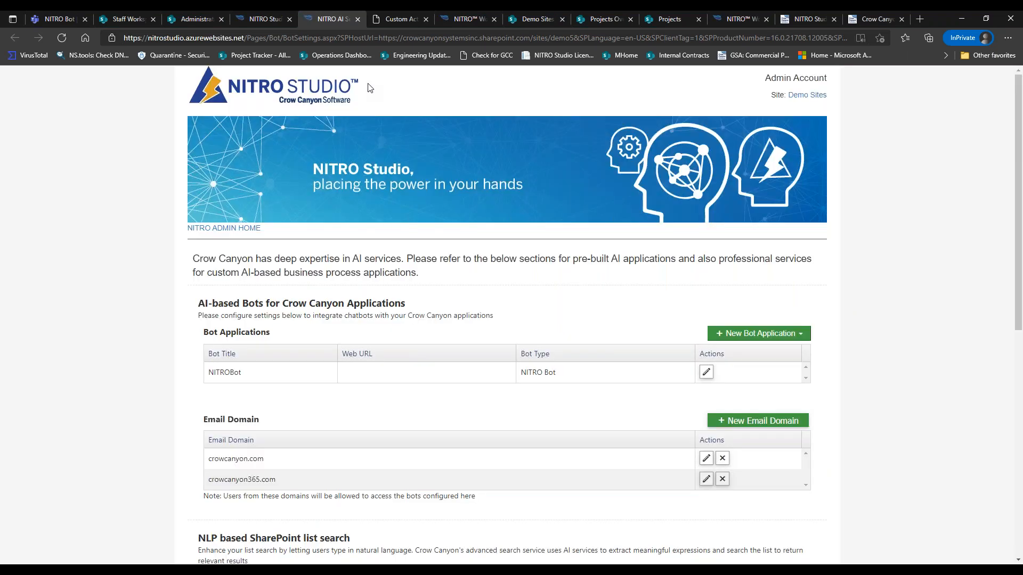
pyautogui.click(706, 373)
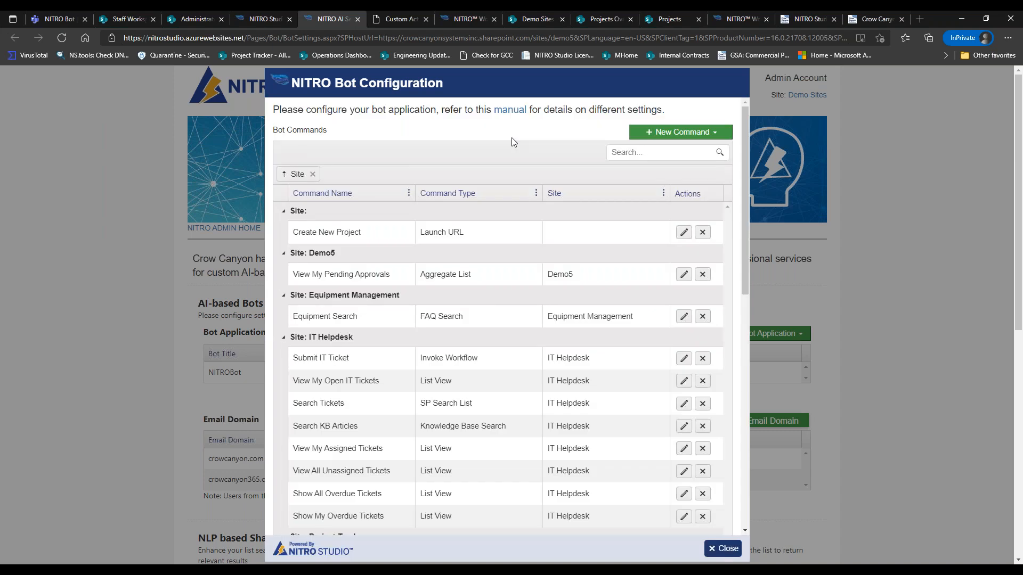
pyautogui.moveTo(747, 133); pyautogui.dragTo(733, 308)
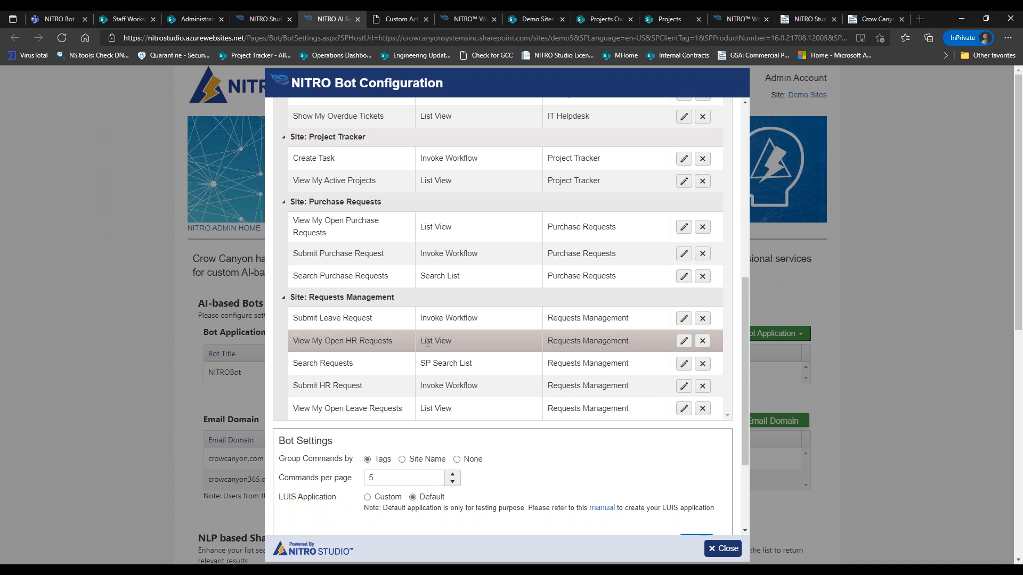
pyautogui.click(684, 341)
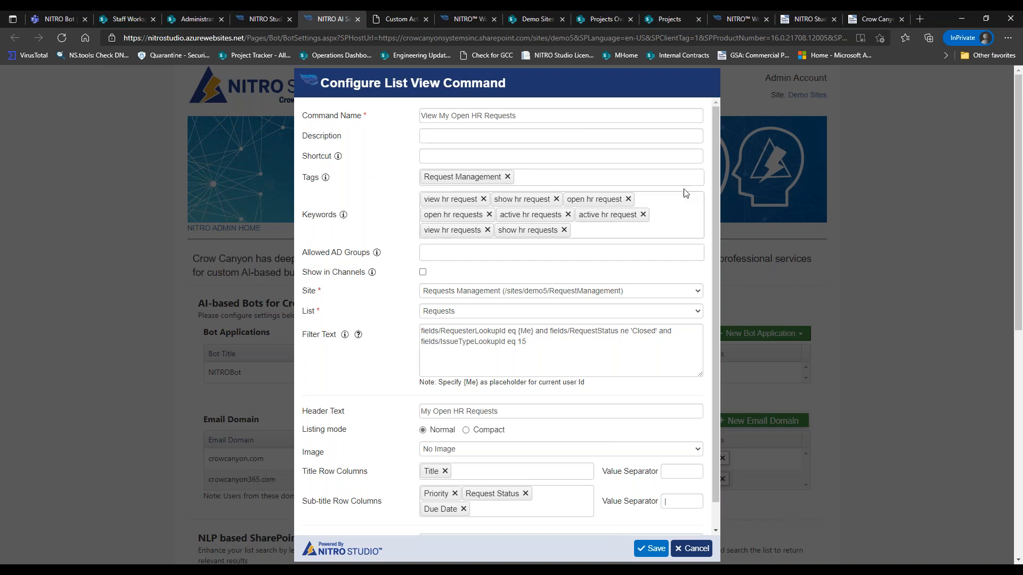
# Check the command's keywords, switch to the NITRO Bot chat in Teams and send "active hr request"
pyautogui.moveTo(718, 178); pyautogui.dragTo(717, 185)
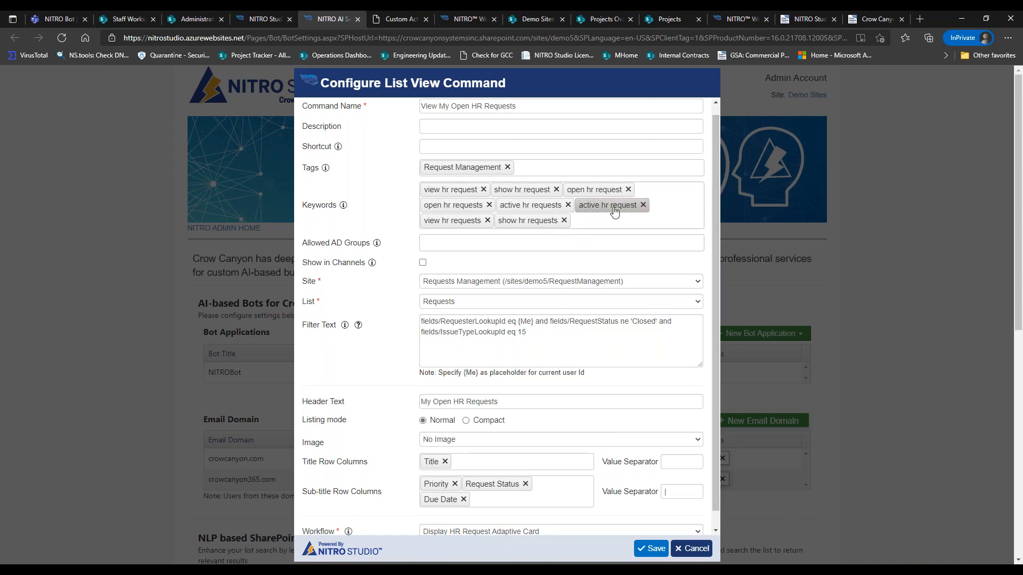
pyautogui.click(62, 22)
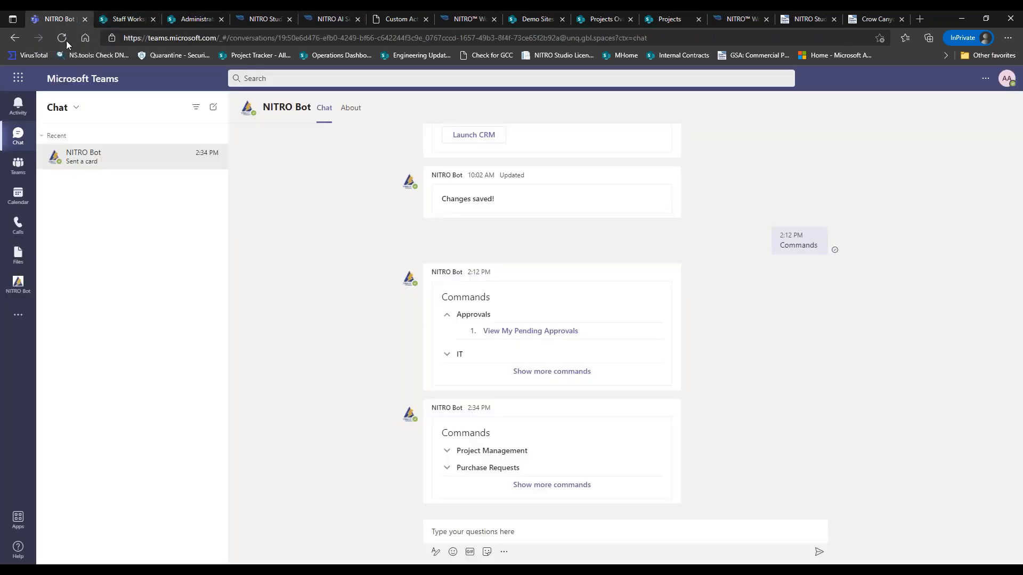
pyautogui.click(468, 531)
pyautogui.write('ac')
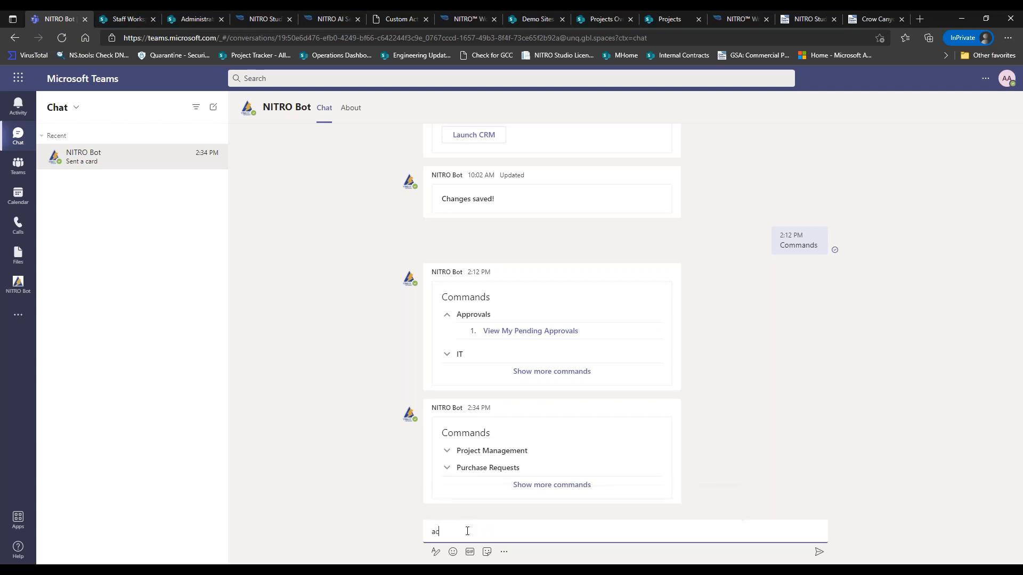
pyautogui.write('tive hr request')
pyautogui.press('Return')
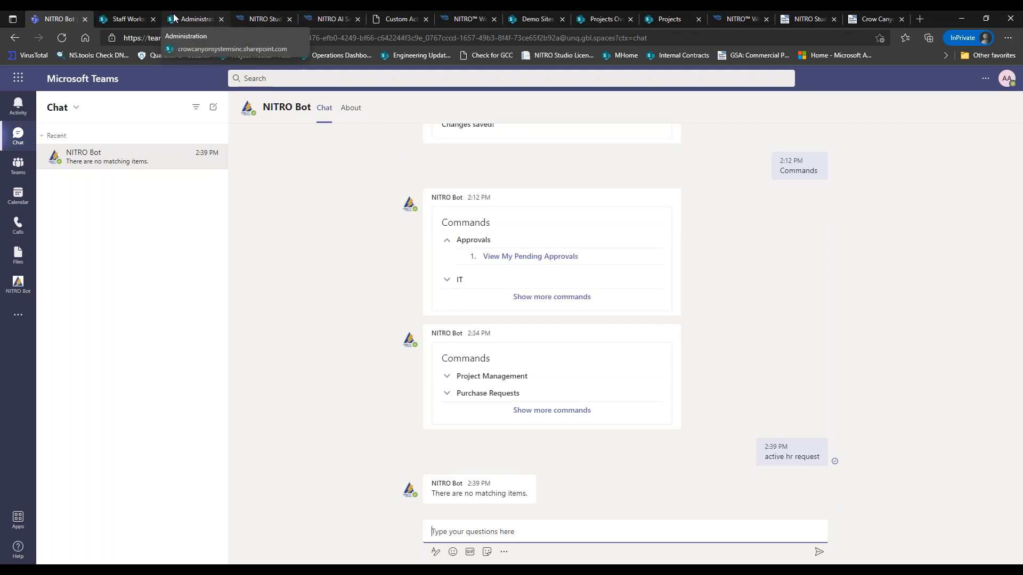
# Recheck the list view command's settings, return to the Teams chat and send "open hr request" to the NITRO Bot
pyautogui.click(318, 25)
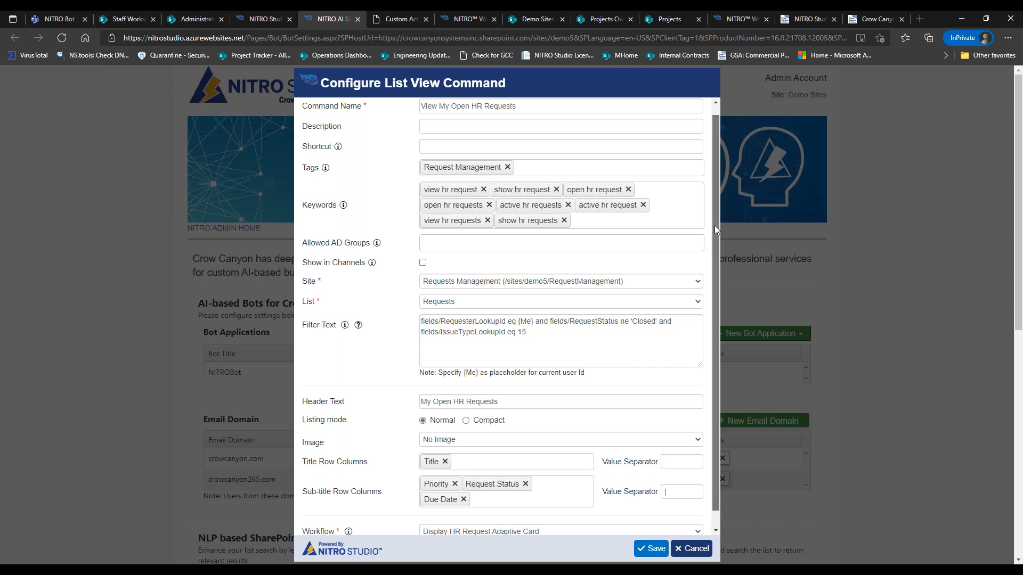
pyautogui.moveTo(714, 225); pyautogui.dragTo(715, 247)
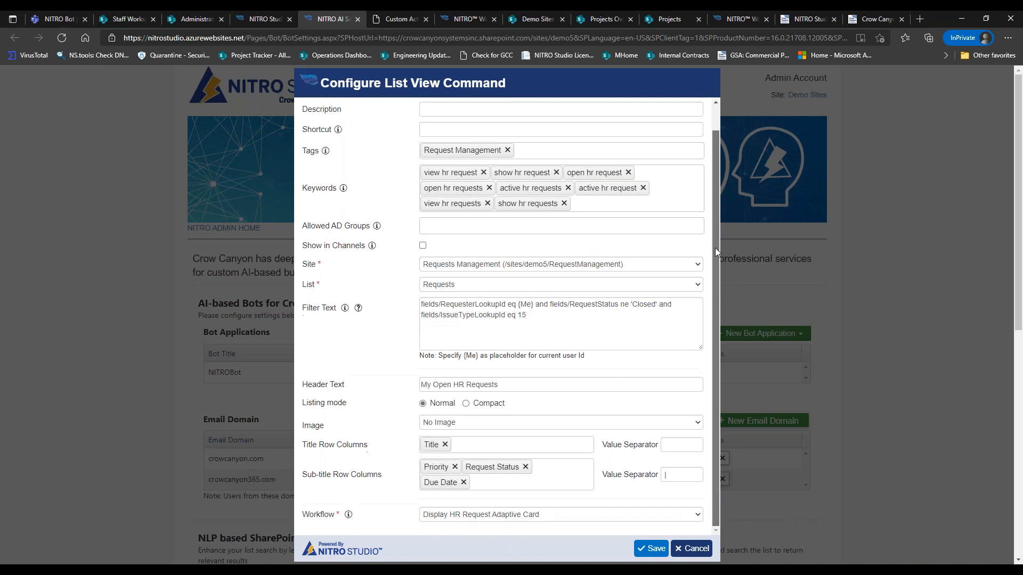
pyautogui.click(66, 21)
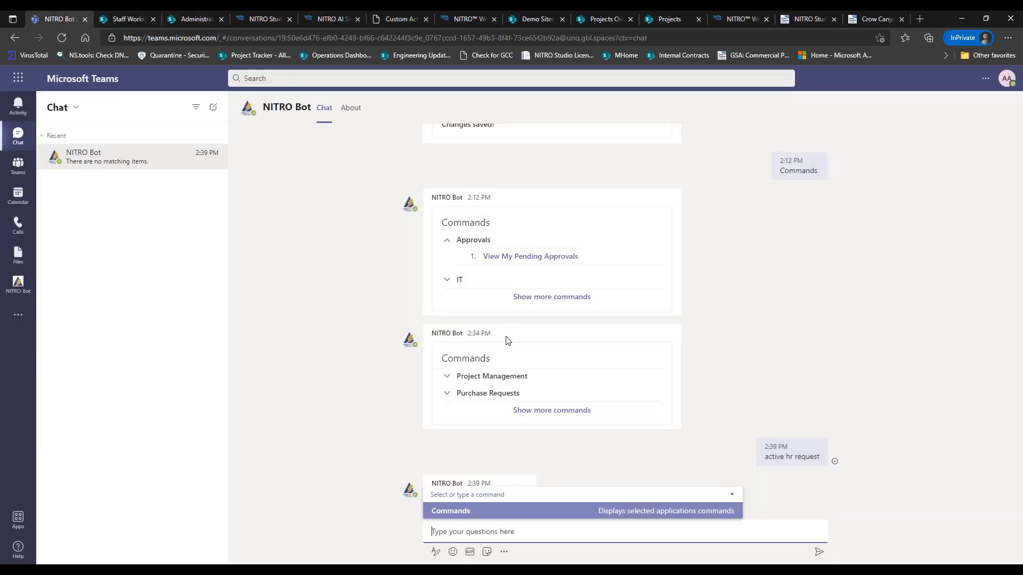
pyautogui.write('open hr request')
pyautogui.press('Return')
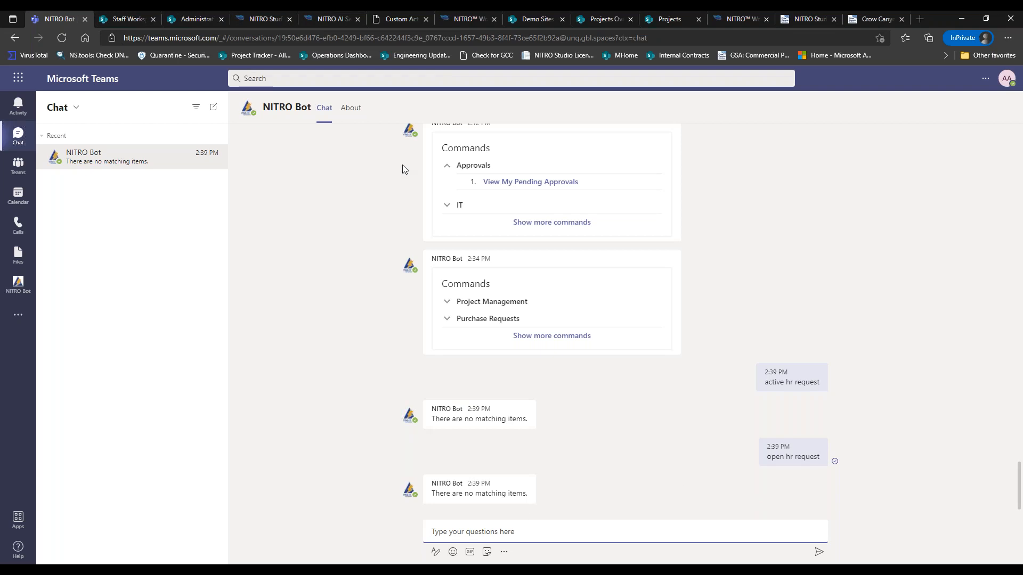
# Examine the Filter Text and Workflow settings of the View My Open HR Requests command
pyautogui.click(335, 21)
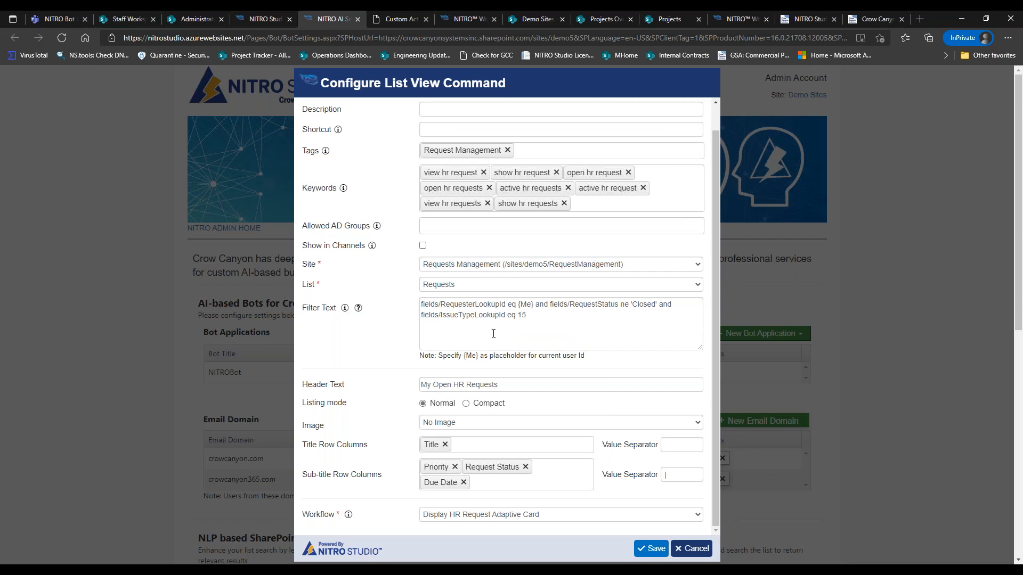
pyautogui.moveTo(551, 324); pyautogui.dragTo(393, 307)
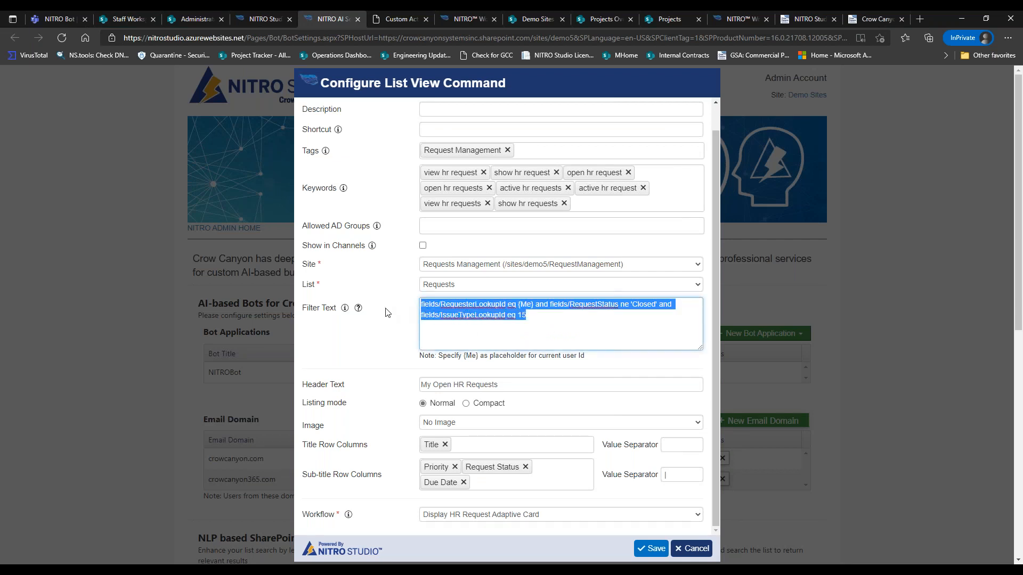
pyautogui.click(564, 328)
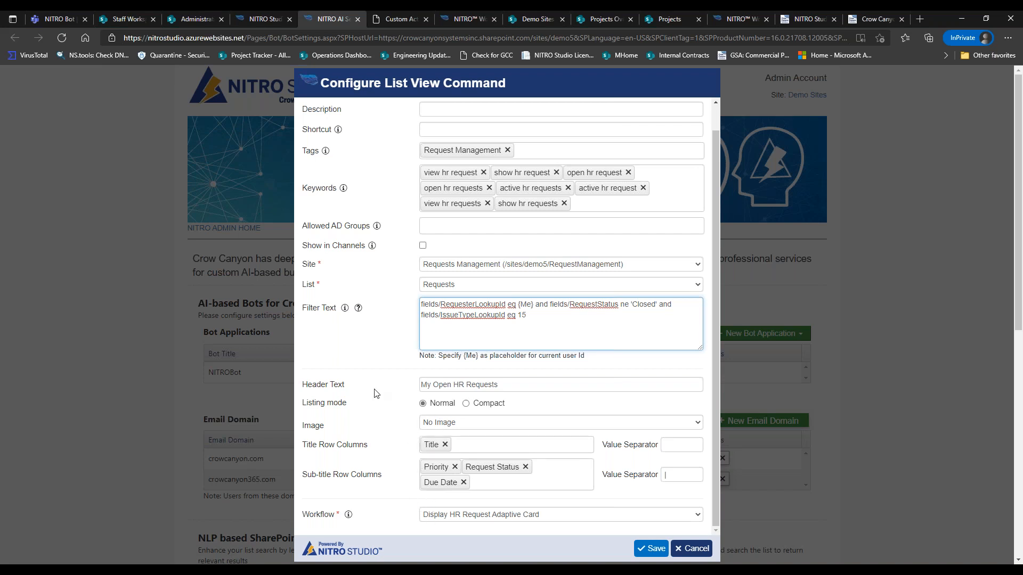
pyautogui.moveTo(302, 515)
pyautogui.mouseDown()
pyautogui.moveTo(351, 514)
pyautogui.moveTo(306, 522)
pyautogui.mouseUp()
pyautogui.click(344, 516)
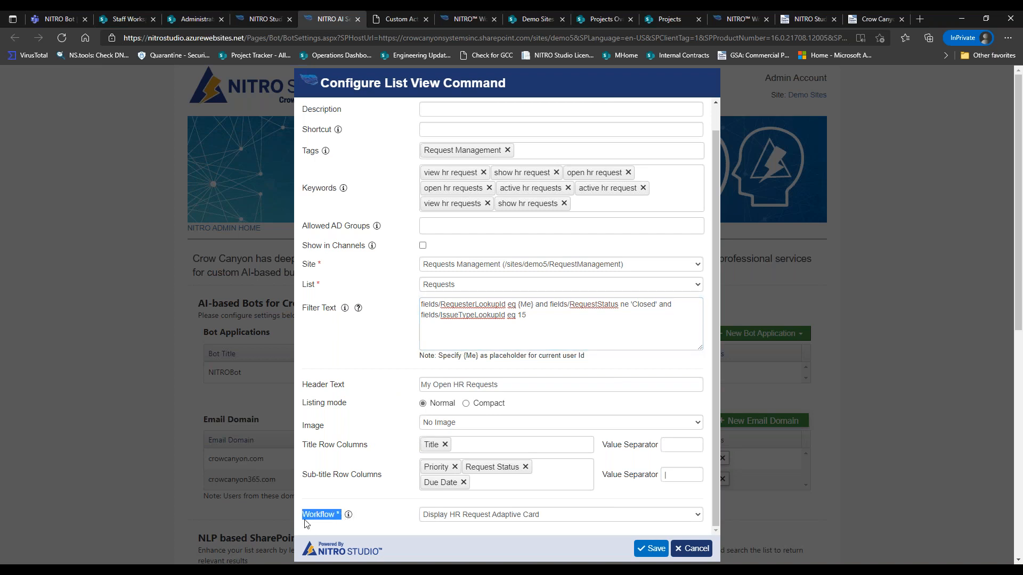
pyautogui.click(393, 523)
pyautogui.scroll(1, 394, 522)
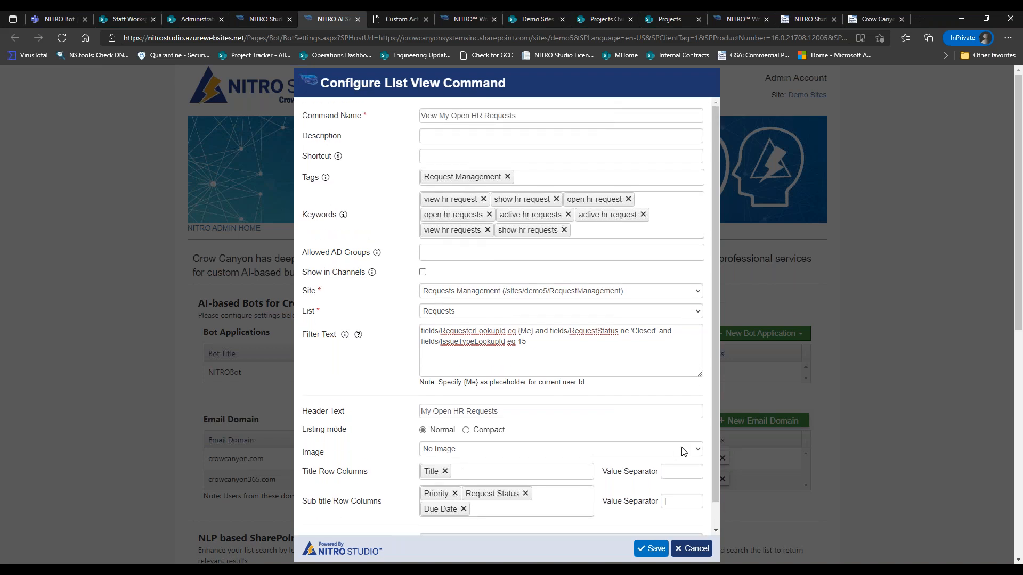
pyautogui.scroll(-1, 717, 431)
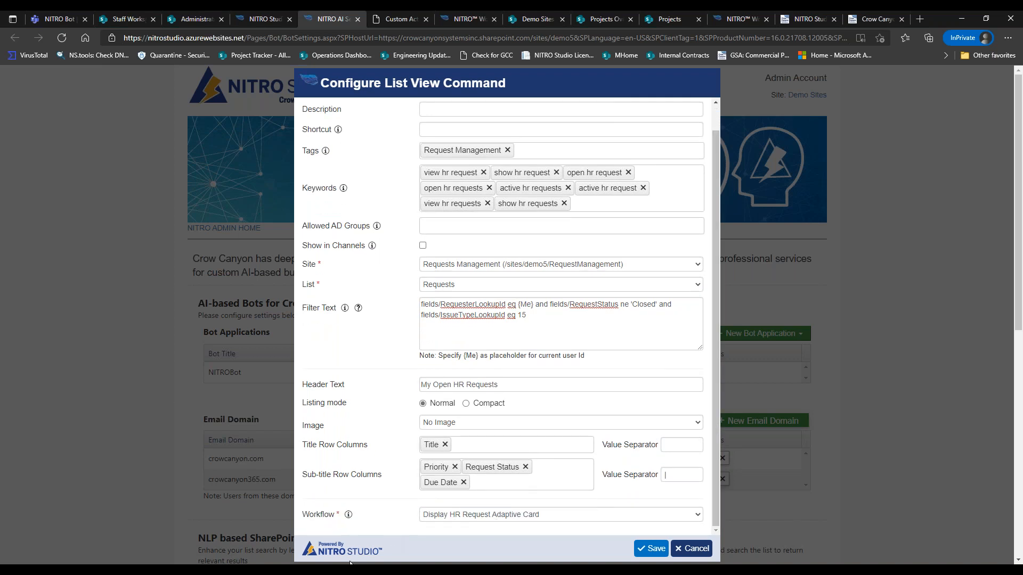
# Switch to Visio, add a start shape labelled "Create this first!" in the NITRO Workflow swimlane, and connect it to the Post Adaptive Card step
pyautogui.click(300, 570)
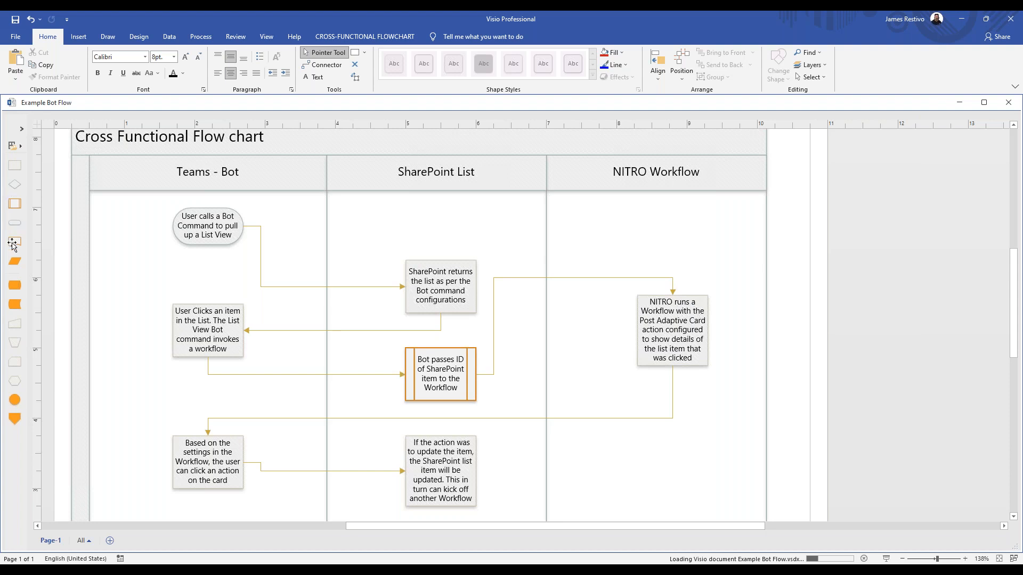
pyautogui.moveTo(14, 223); pyautogui.dragTo(703, 226)
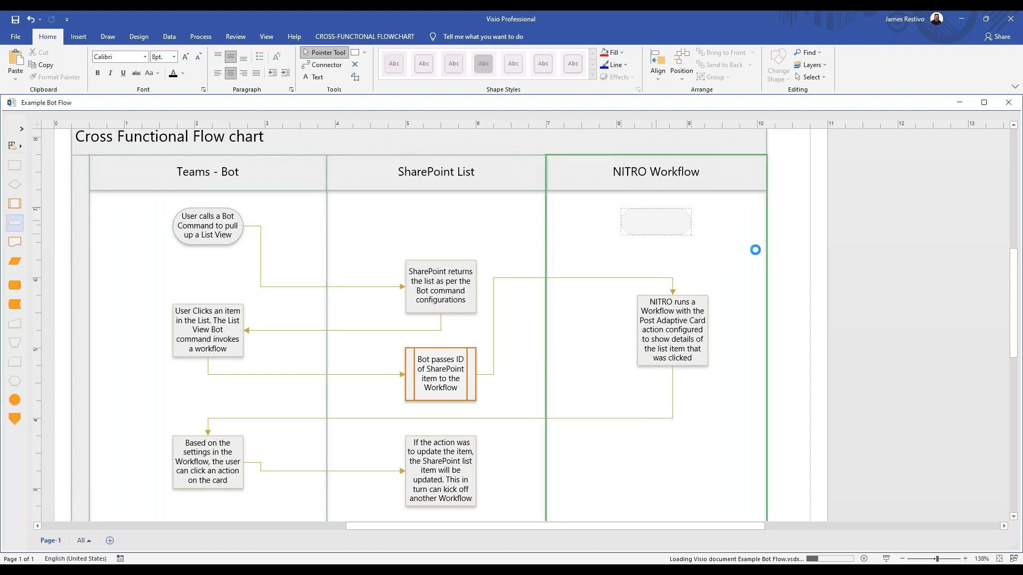
pyautogui.write('Xew')
pyautogui.press('BackSpace')
pyautogui.scroll(1, 511, 325)
pyautogui.write('Create this first!')
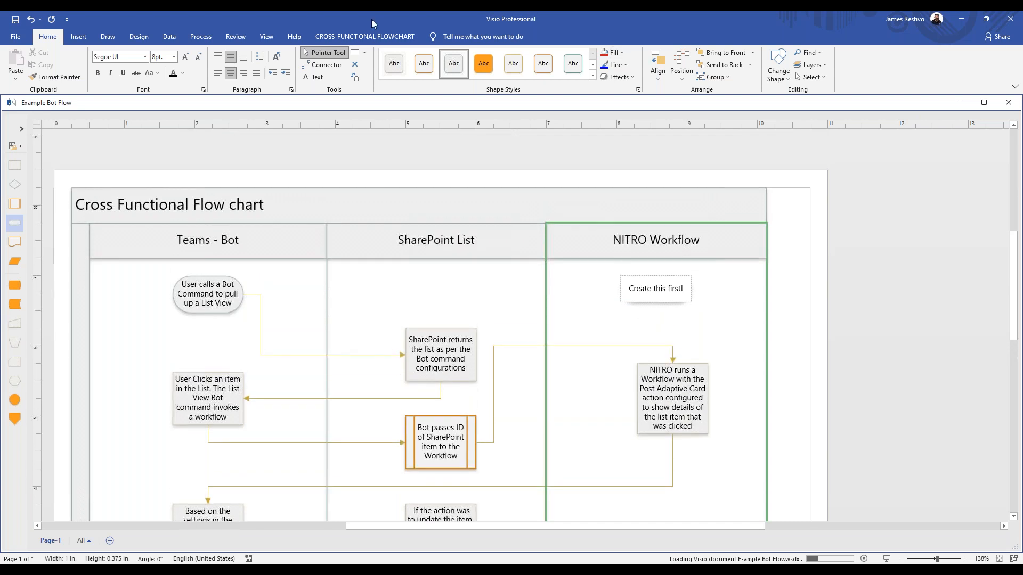
pyautogui.click(323, 65)
pyautogui.moveTo(656, 304); pyautogui.dragTo(691, 363)
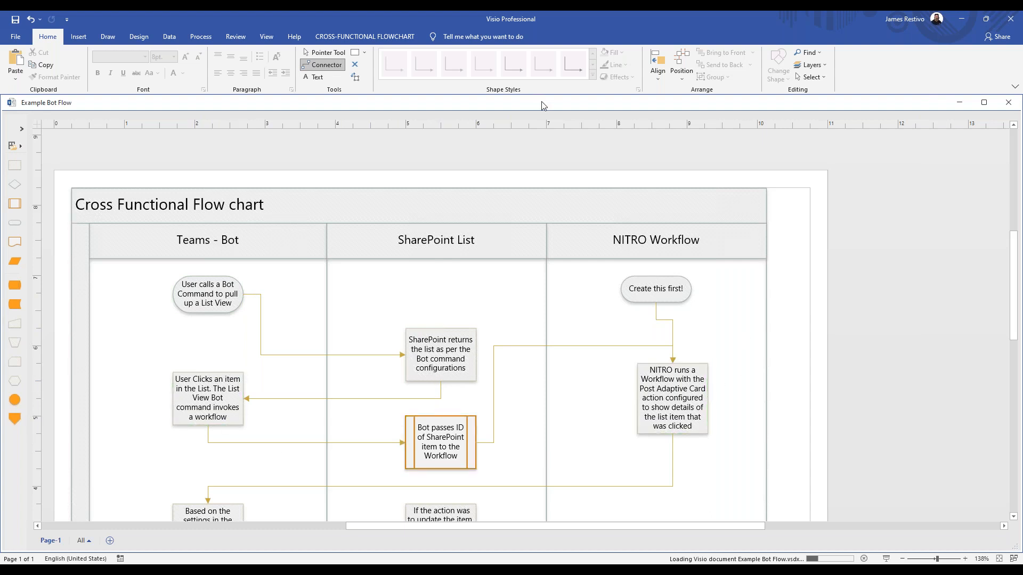
# Switch back to the bot configuration, close the HR list view command without saving and open the Submit Leave Request command
pyautogui.click(962, 19)
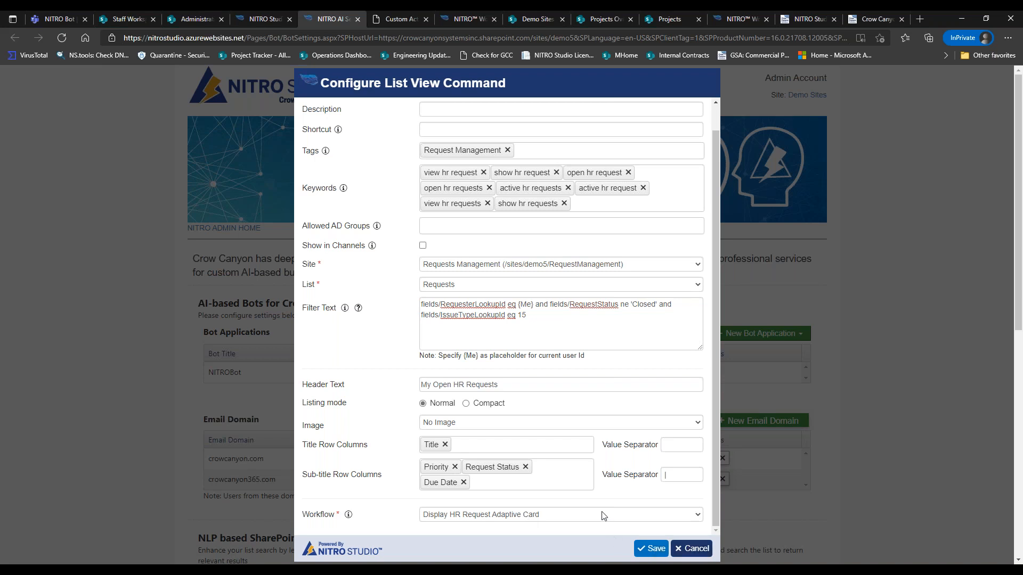
pyautogui.click(691, 549)
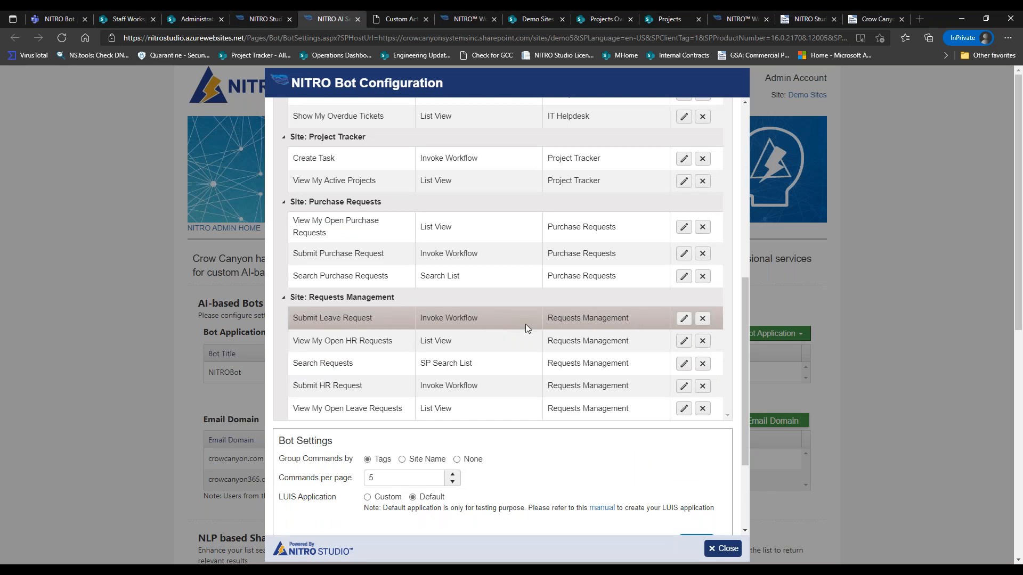
pyautogui.click(682, 319)
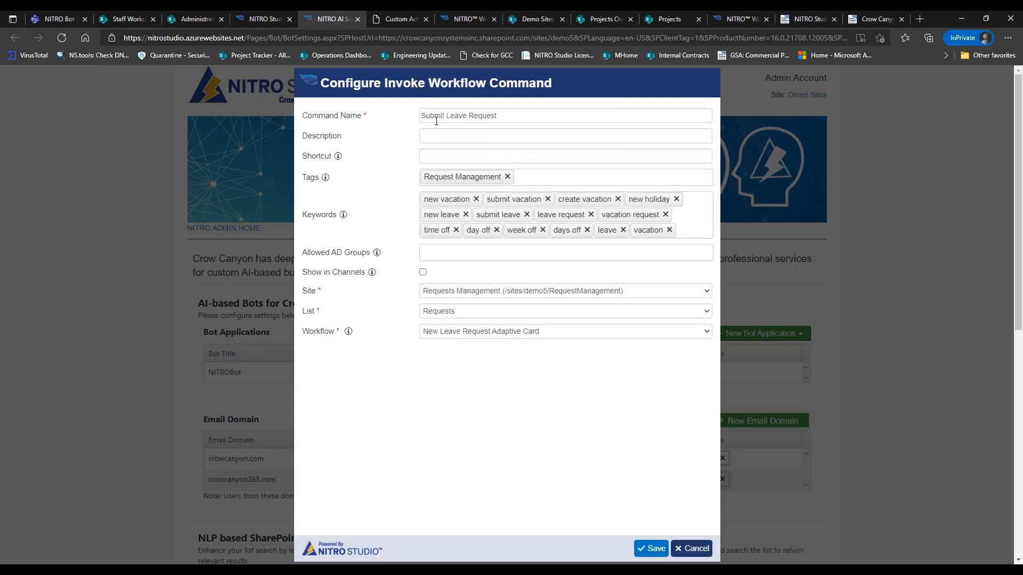
# Switch to the Teams chat and send "submit leave request" to the NITRO Bot
pyautogui.click(65, 23)
pyautogui.click(471, 533)
pyautogui.write('submti')
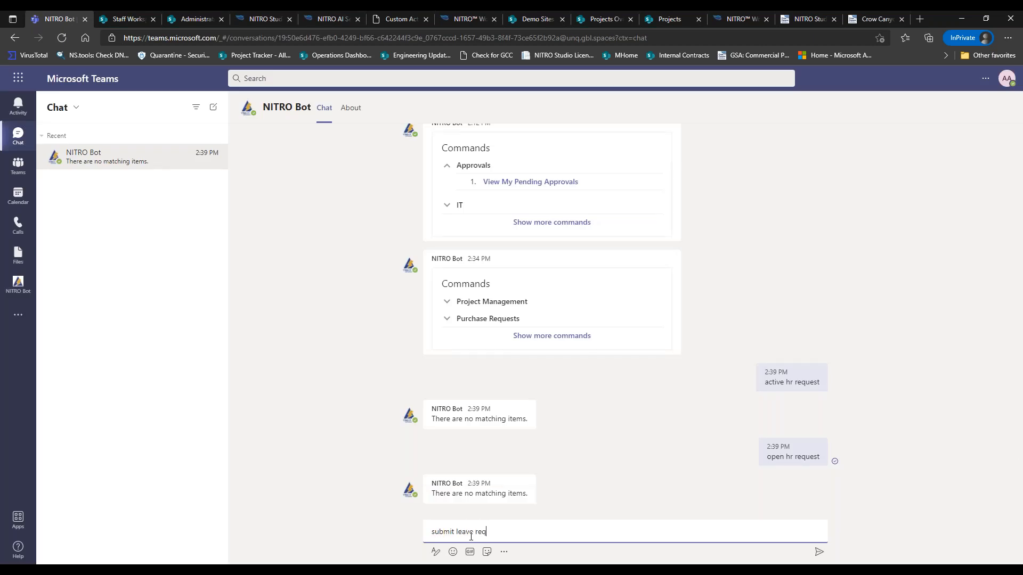
pyautogui.press('Return')
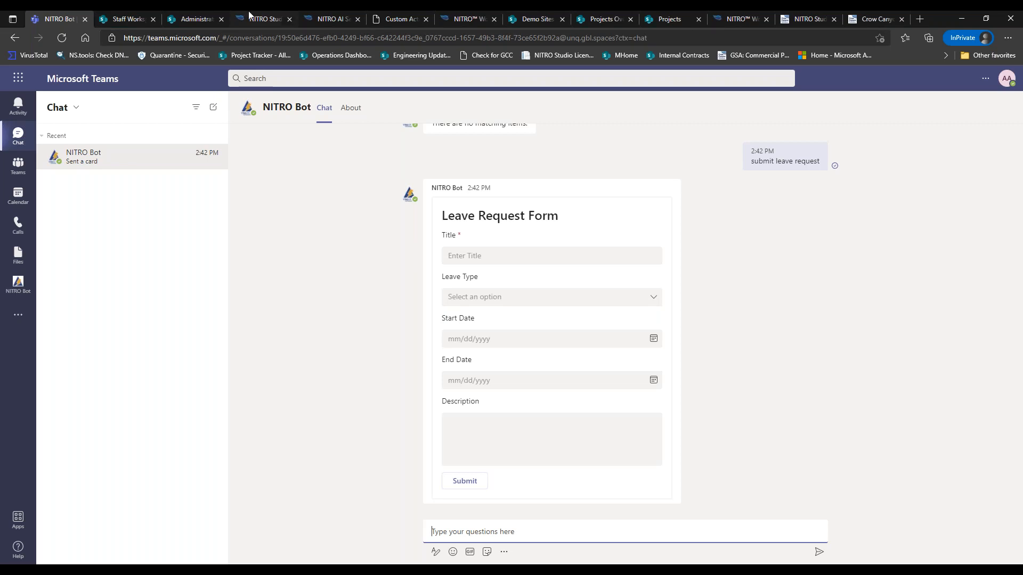
# Compare the Submit Leave Request command's settings with the Leave Request Form card, and show the configured NITRO Workflows for Requests Management
pyautogui.click(331, 19)
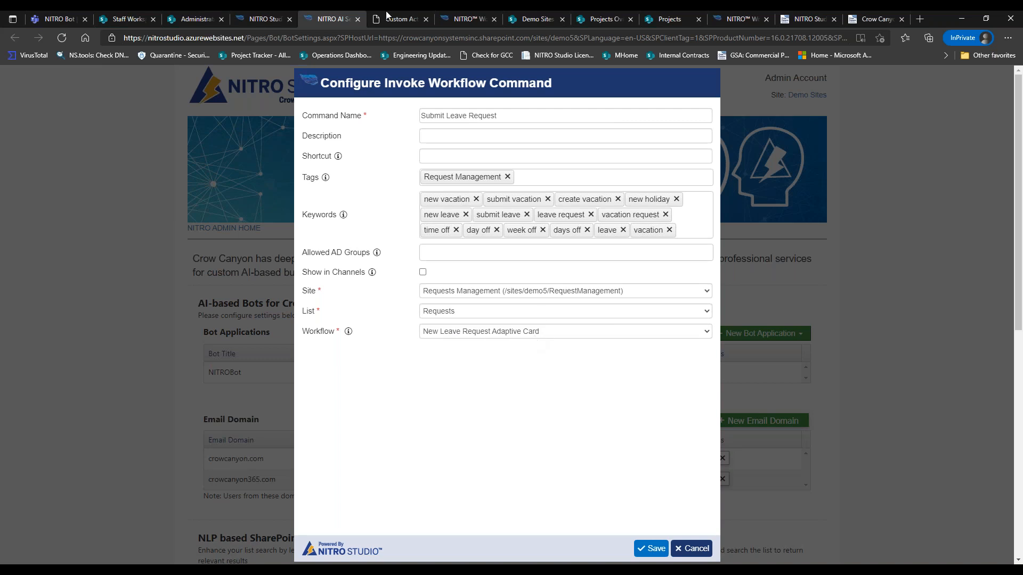
pyautogui.click(73, 18)
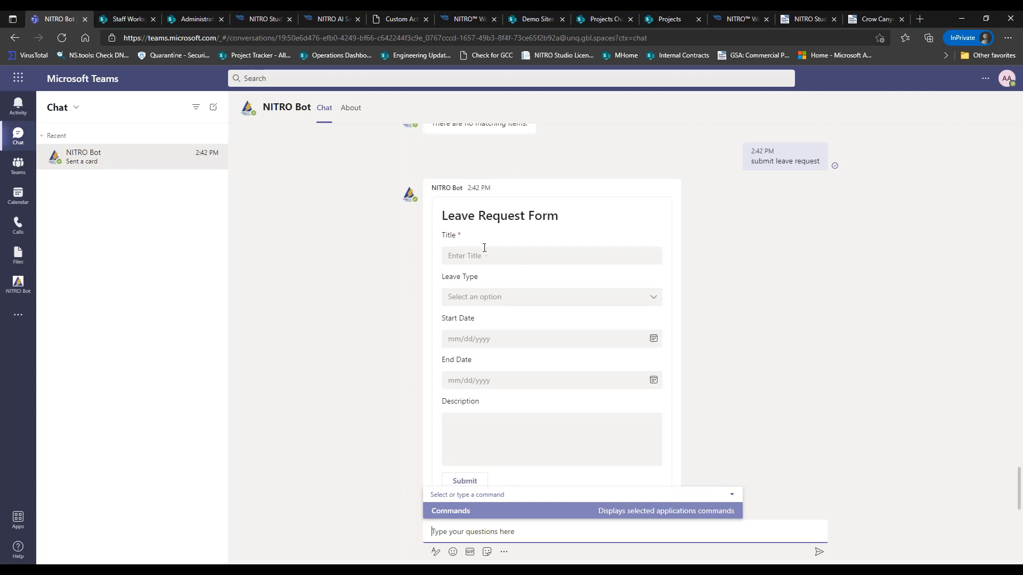
pyautogui.click(790, 315)
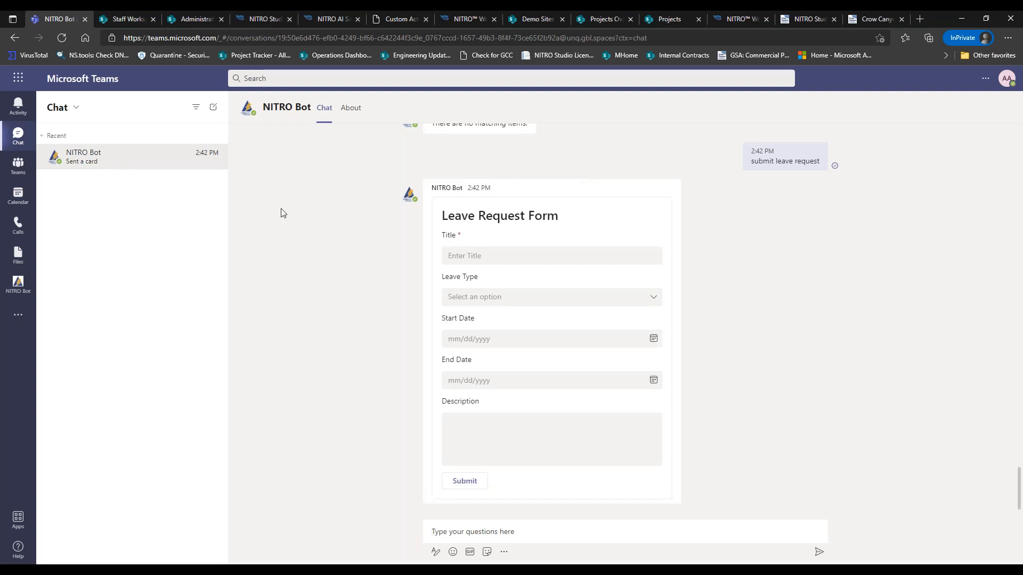
pyautogui.click(336, 19)
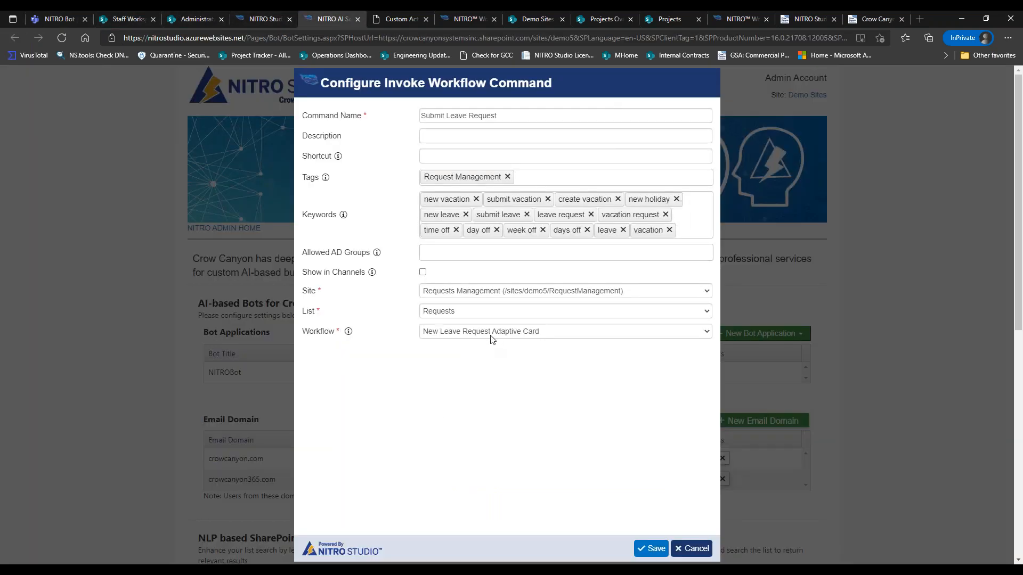
pyautogui.click(474, 20)
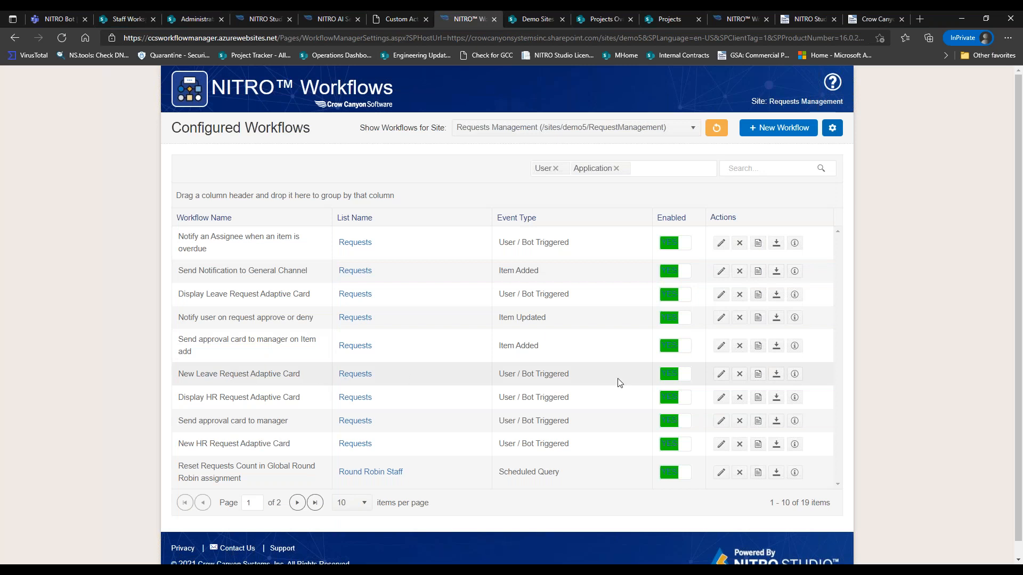
# Open the New Leave Request Adaptive Card workflow and review its New Request Card action's recipient, card layout and card actions
pyautogui.click(722, 374)
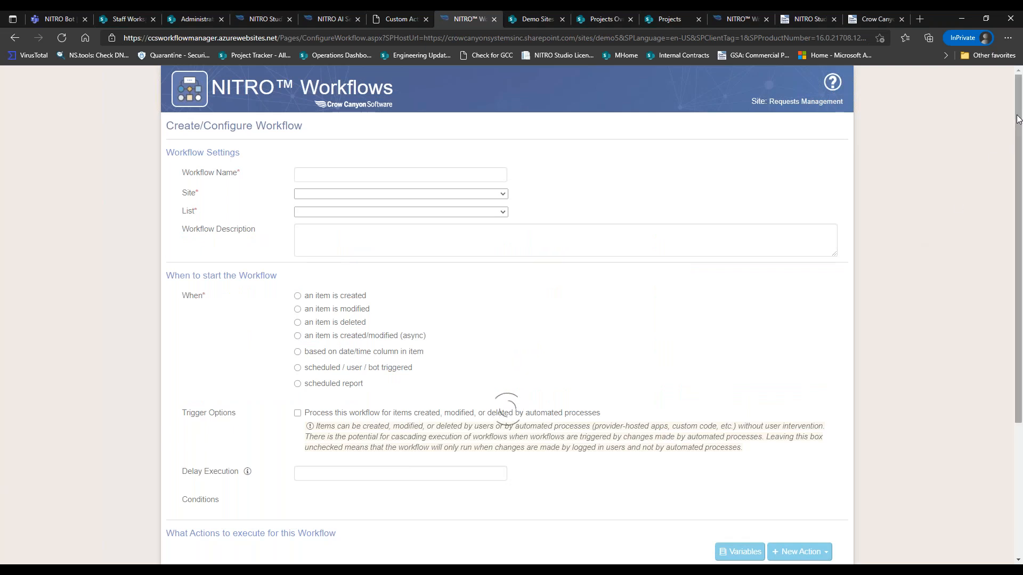
pyautogui.moveTo(1017, 131); pyautogui.dragTo(1018, 258)
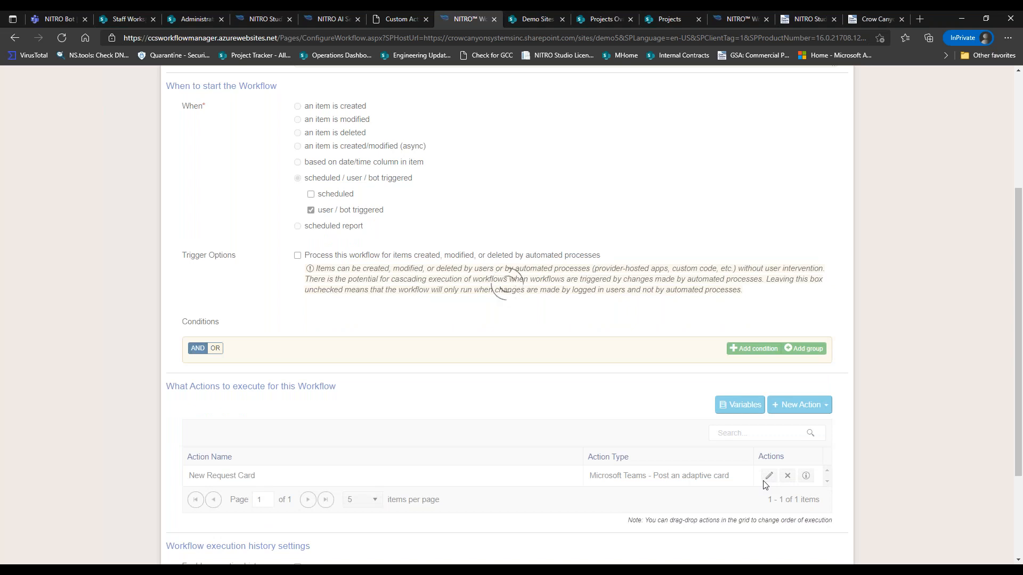
pyautogui.click(768, 476)
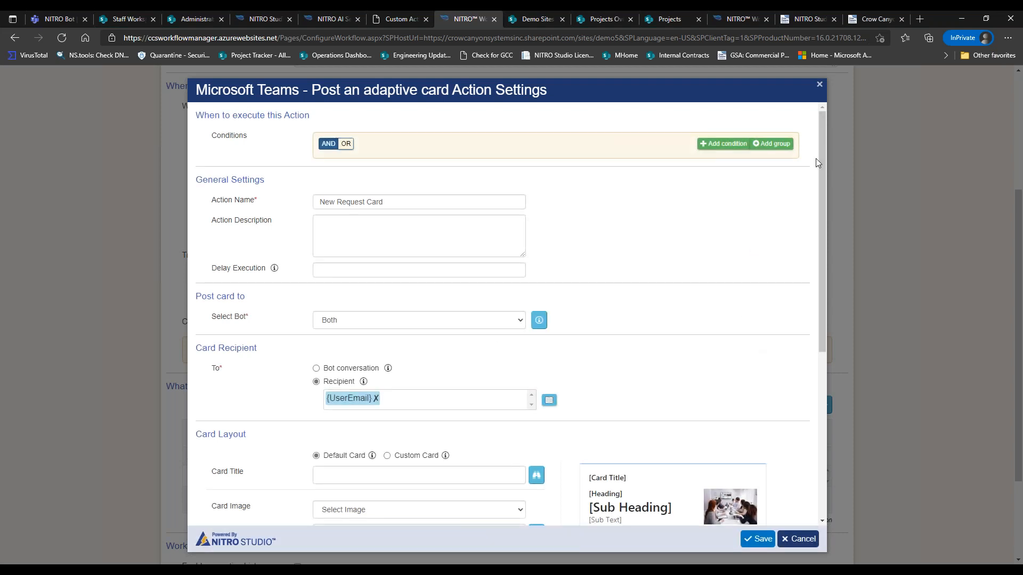
pyautogui.scroll(-3, 819, 203)
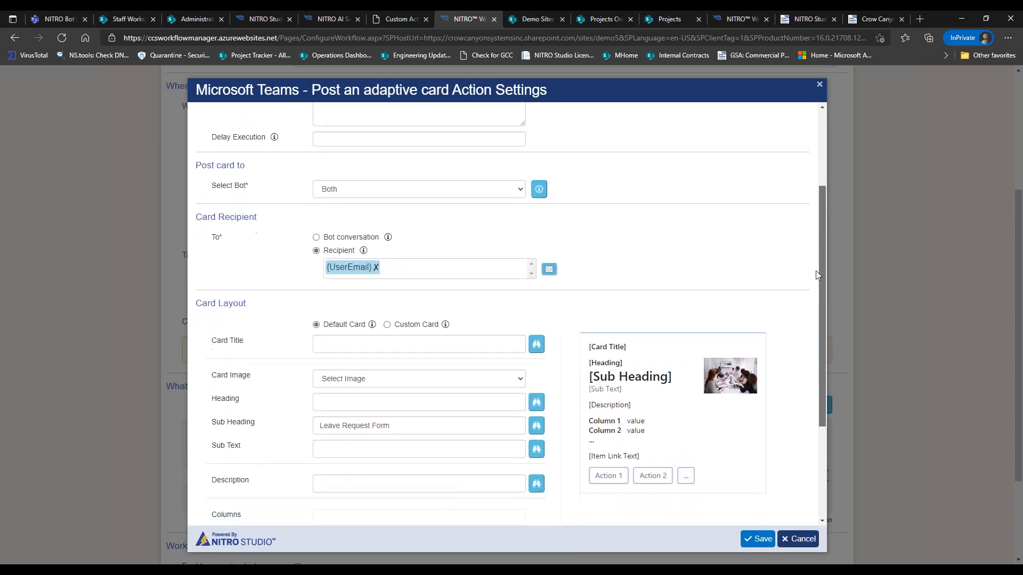
pyautogui.scroll(-1, 817, 268)
pyautogui.scroll(-2, 809, 309)
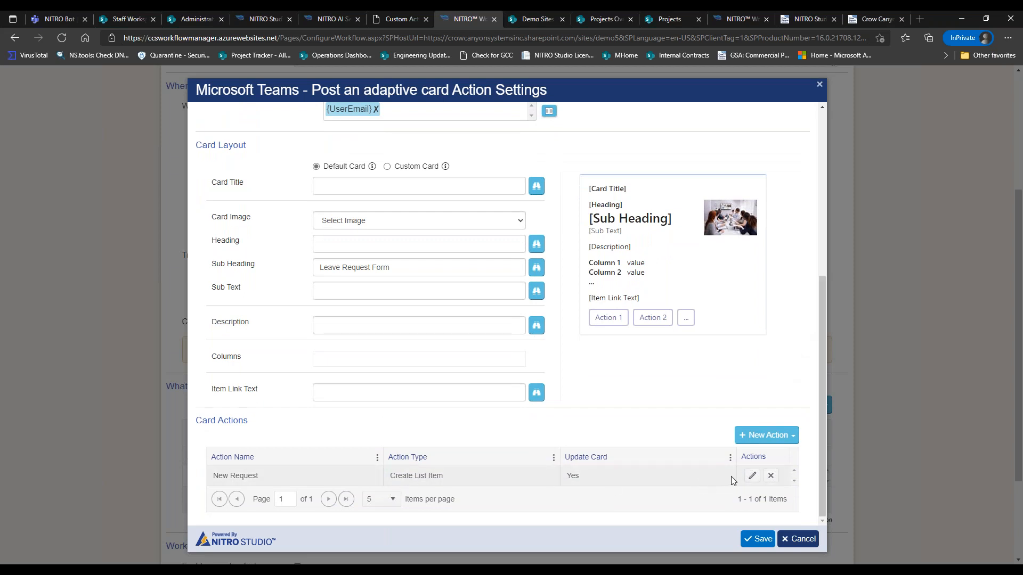
# Open the New Request card action and review its submit text, success message, target list and column mappings
pyautogui.click(751, 477)
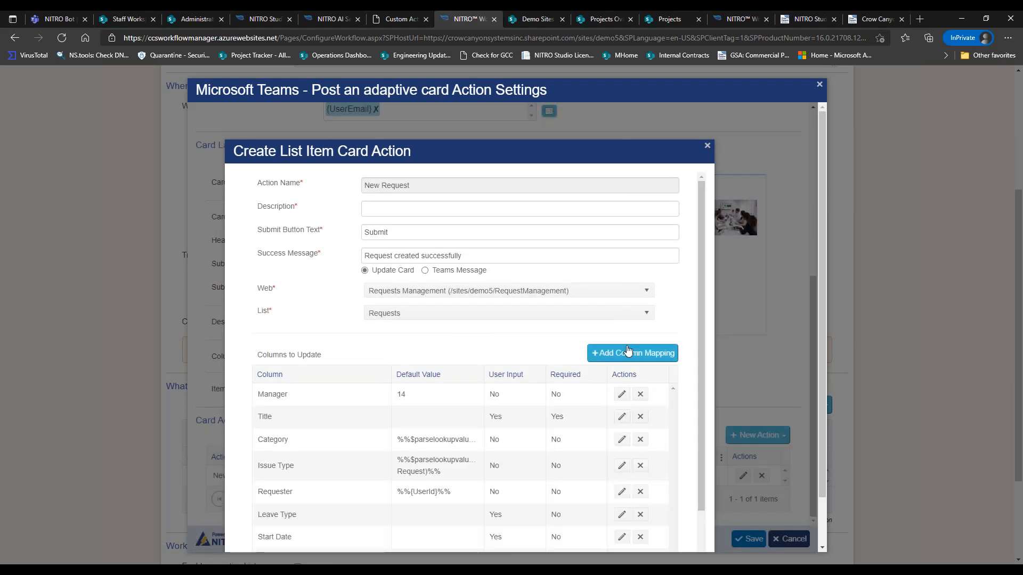
pyautogui.scroll(-2, 699, 257)
pyautogui.scroll(-2, 694, 306)
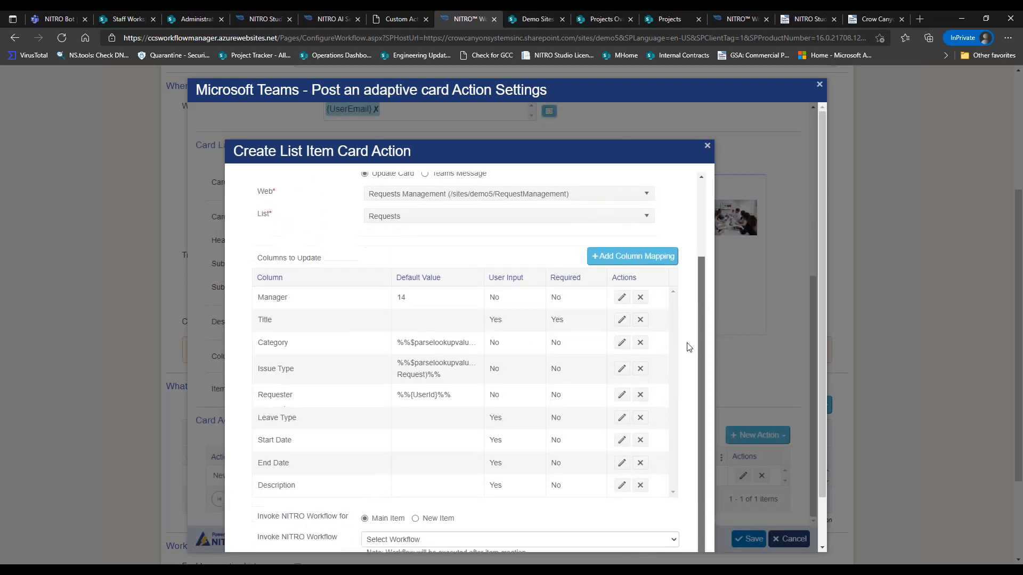
pyautogui.moveTo(699, 340); pyautogui.dragTo(692, 258)
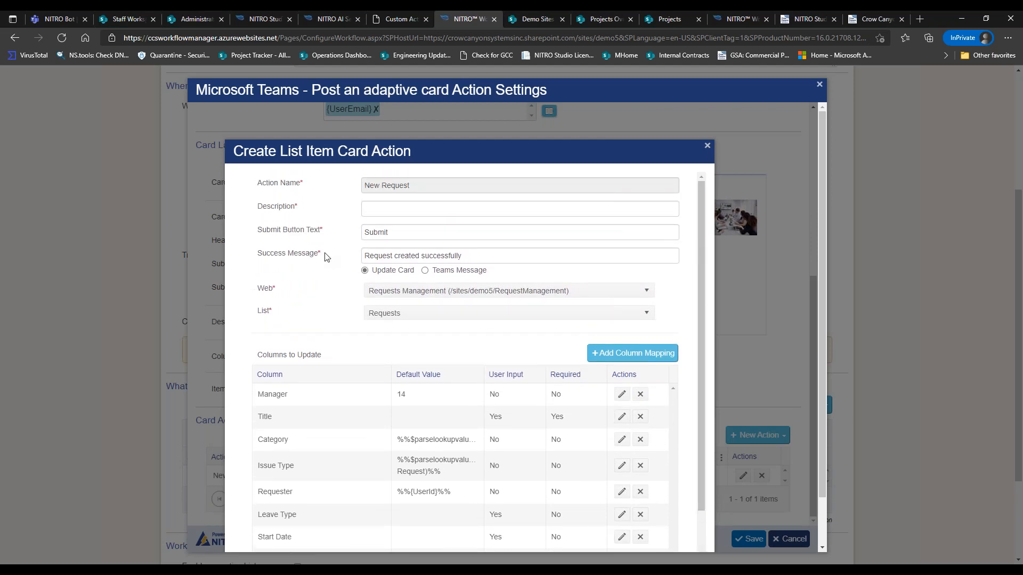
pyautogui.moveTo(699, 241); pyautogui.dragTo(699, 333)
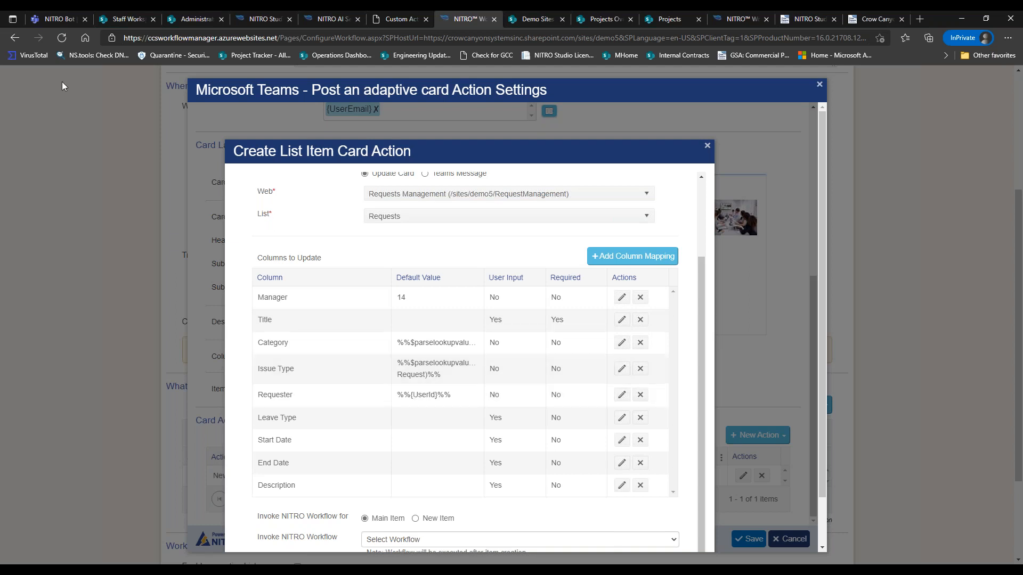
# Compare the column mappings with the Leave Request Form card in Teams and the bot command, and close both action dialogs without saving
pyautogui.click(56, 19)
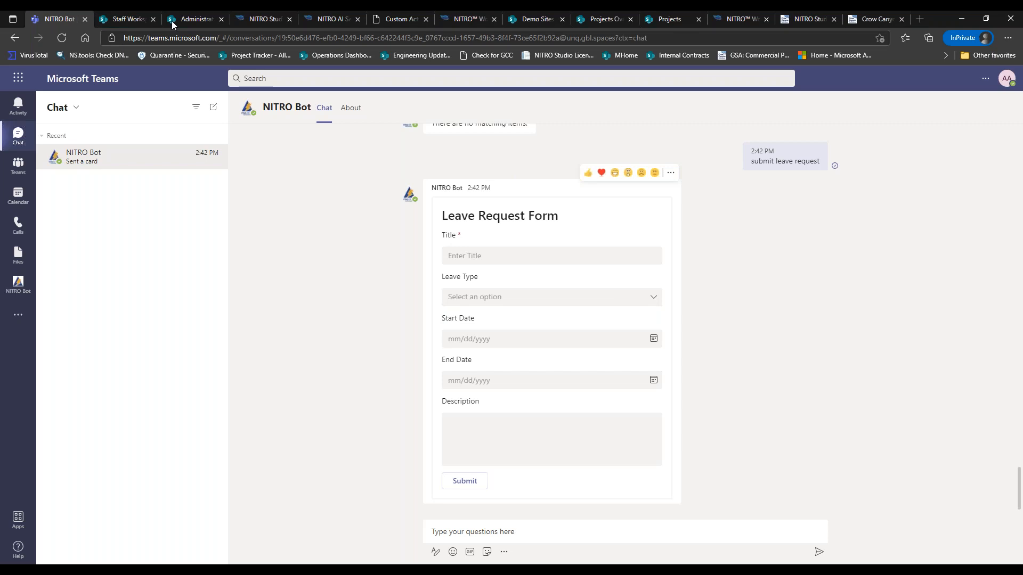
pyautogui.click(328, 19)
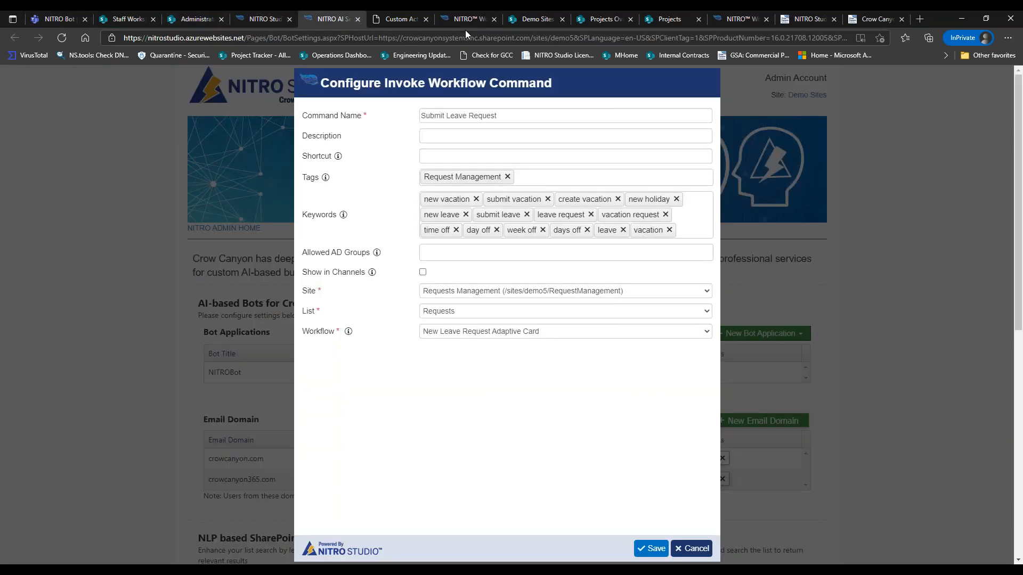
pyautogui.click(463, 20)
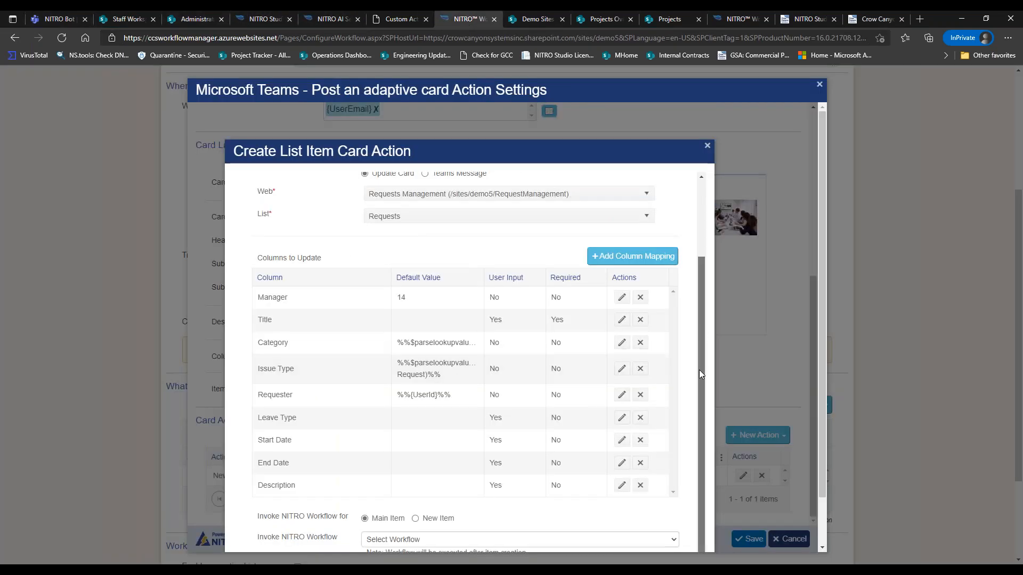
pyautogui.moveTo(821, 411); pyautogui.dragTo(821, 450)
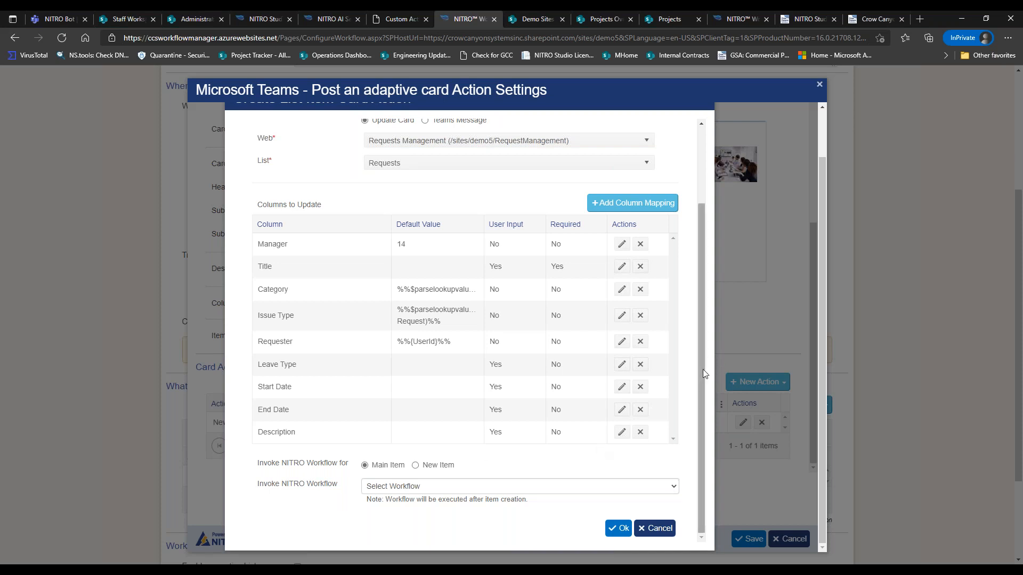
pyautogui.moveTo(703, 366); pyautogui.dragTo(702, 252)
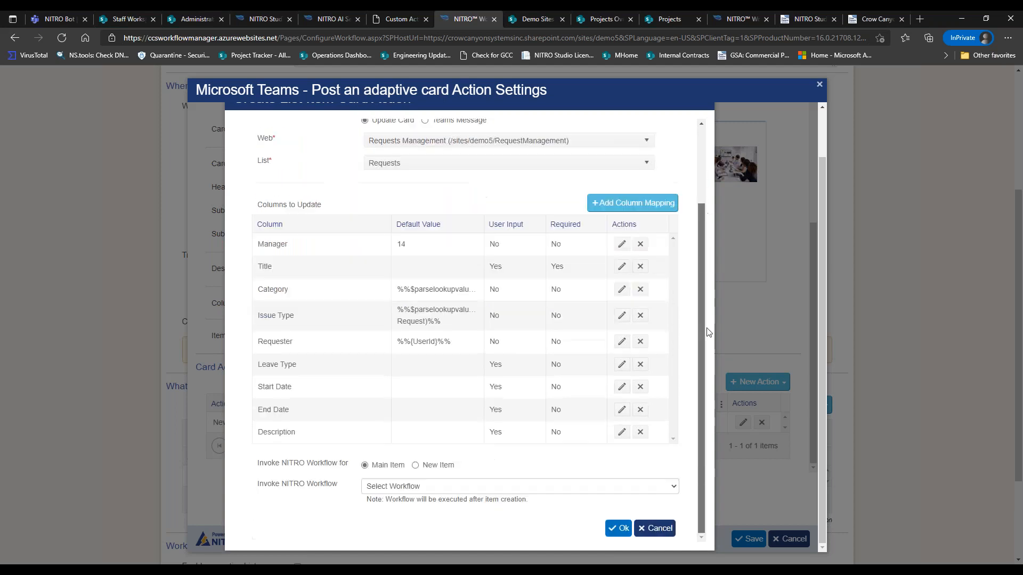
pyautogui.click(651, 530)
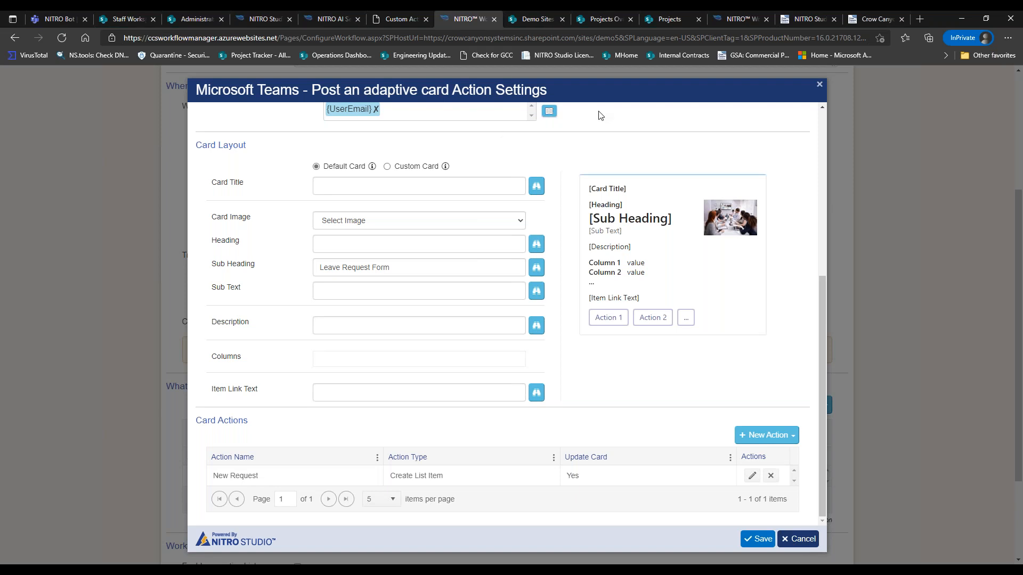
pyautogui.click(798, 539)
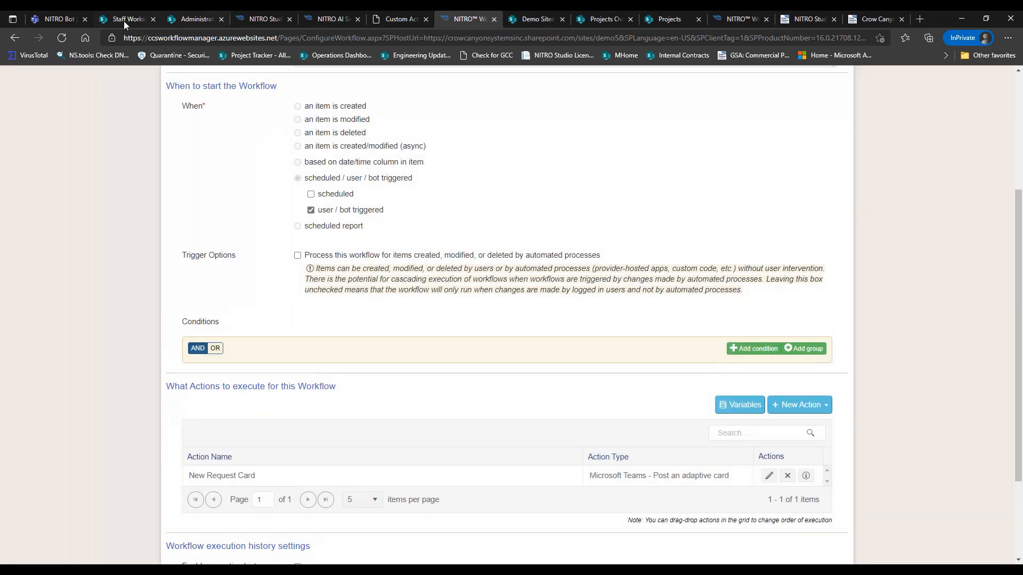
# Close the Submit Leave Request command in the bot configuration without saving, and view the Search Requests command's settings
pyautogui.click(51, 19)
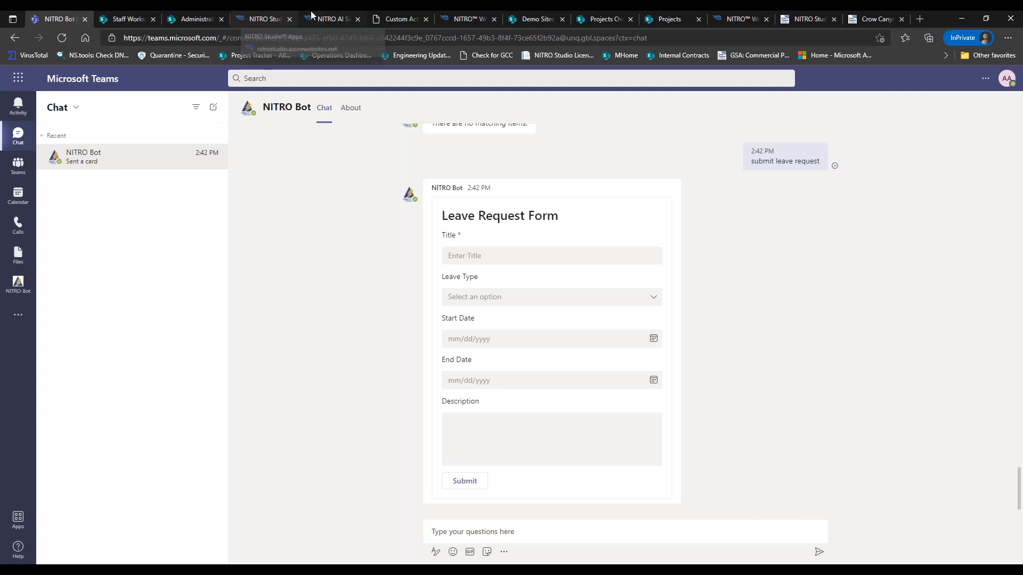
pyautogui.click(322, 18)
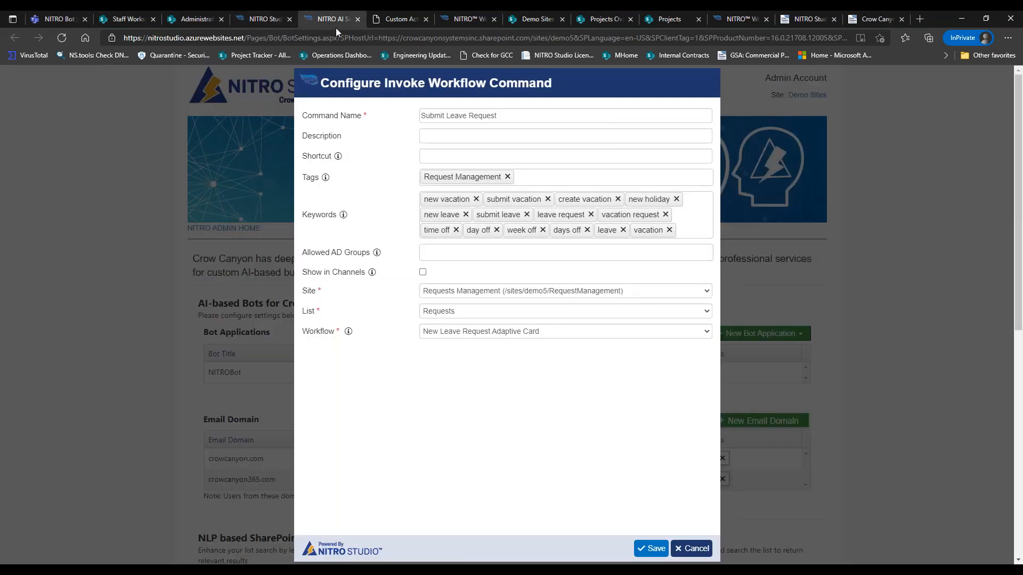
pyautogui.click(690, 550)
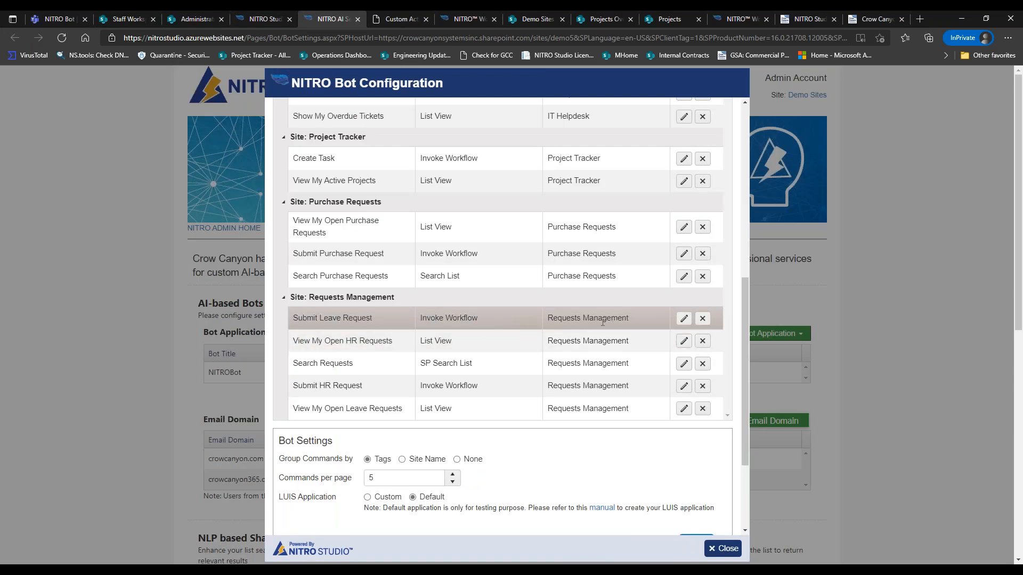
pyautogui.click(683, 365)
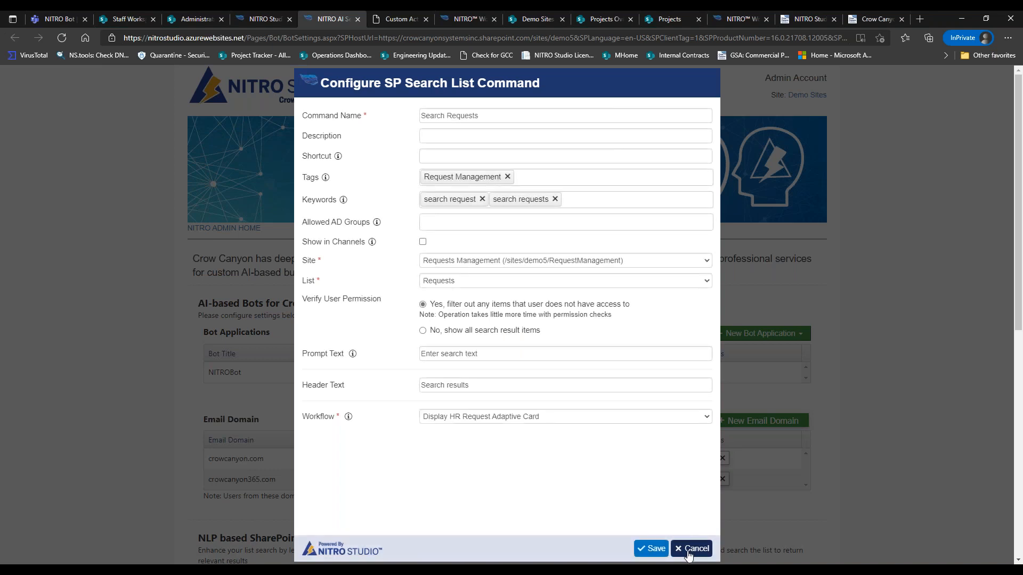
pyautogui.click(692, 550)
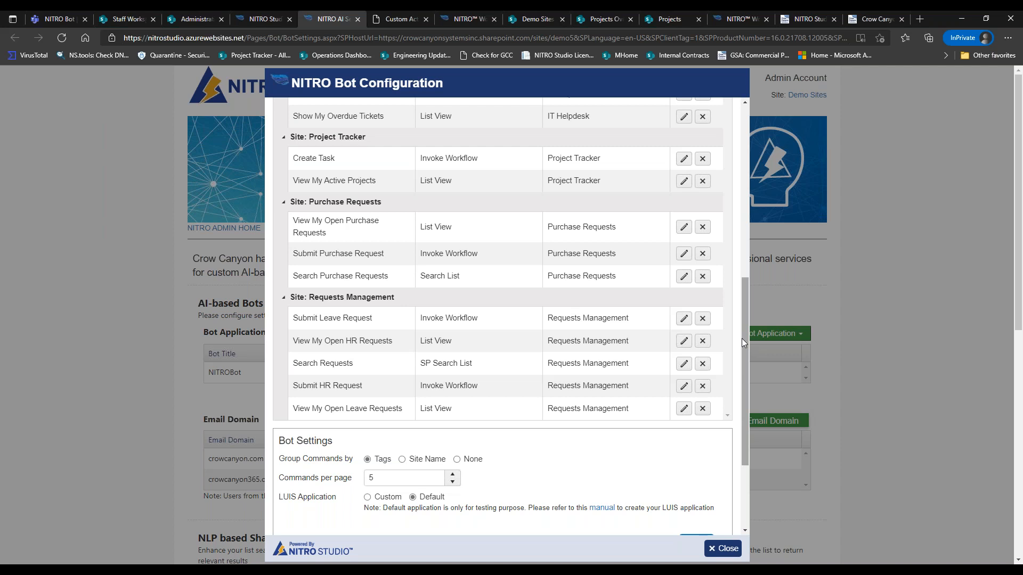
# Review the bot settings below the command list and show the command types available for a new bot command
pyautogui.moveTo(748, 340); pyautogui.dragTo(748, 359)
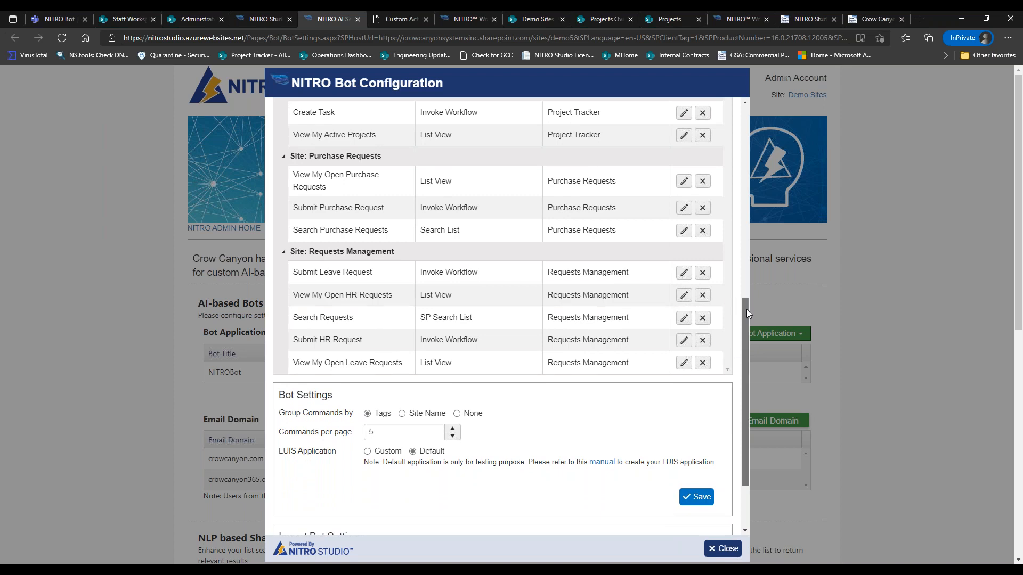
pyautogui.moveTo(747, 309); pyautogui.dragTo(745, 116)
pyautogui.click(703, 139)
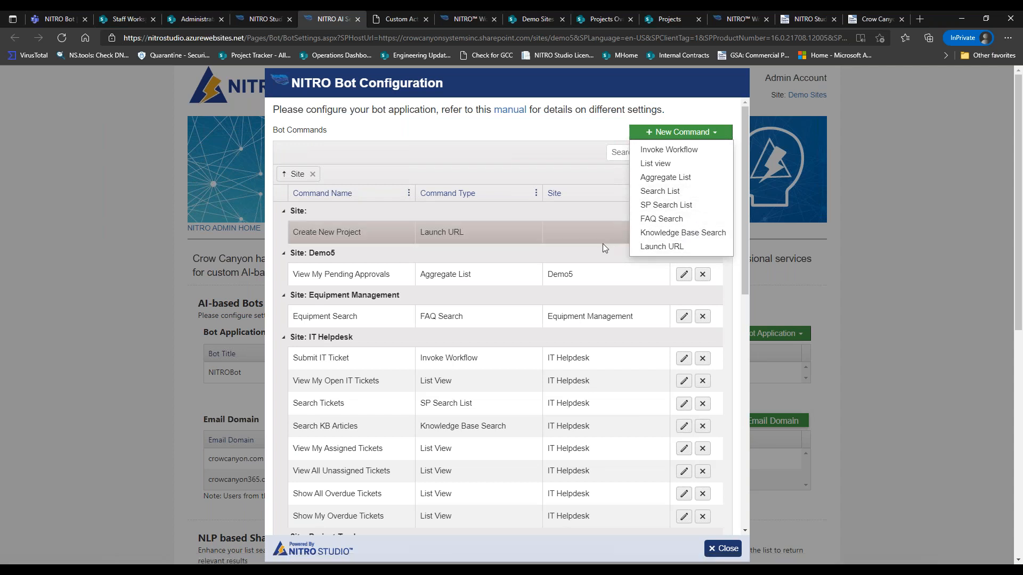
pyautogui.click(677, 246)
# Open the Create New Project command and examine its keywords and full launch URL
pyautogui.click(684, 233)
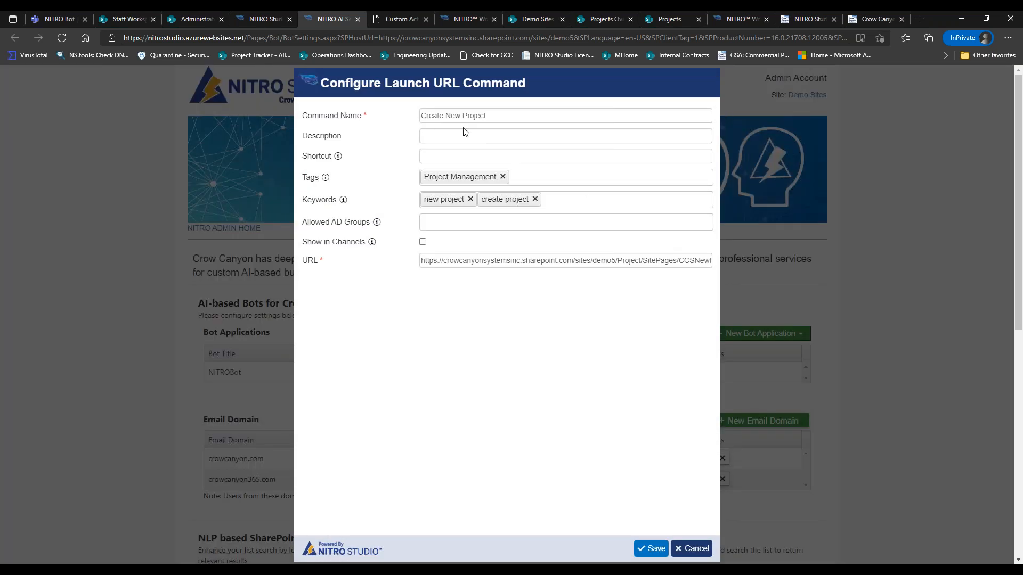
pyautogui.click(695, 549)
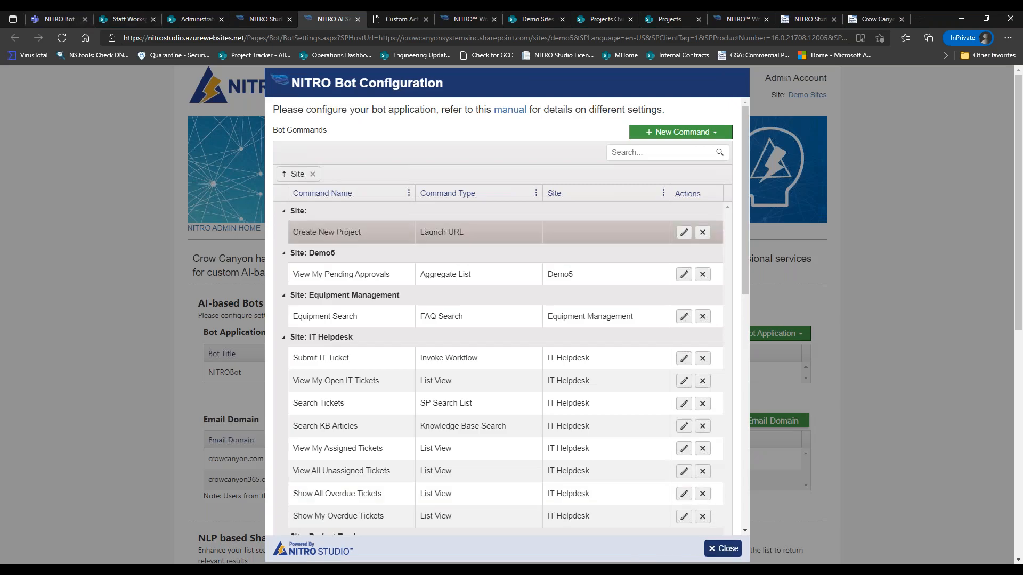
pyautogui.click(684, 232)
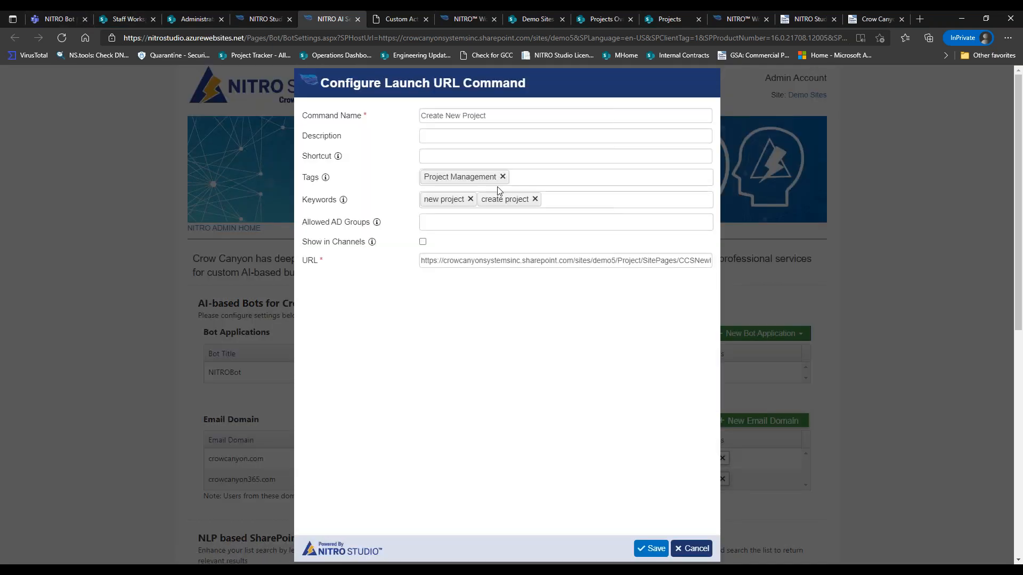
pyautogui.tripleClick(429, 262)
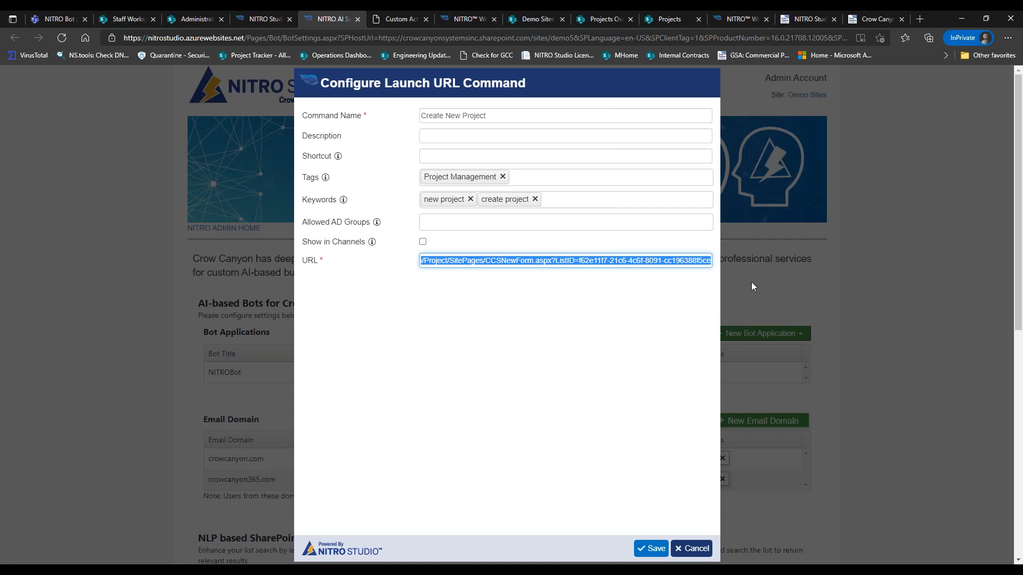
pyautogui.click(519, 318)
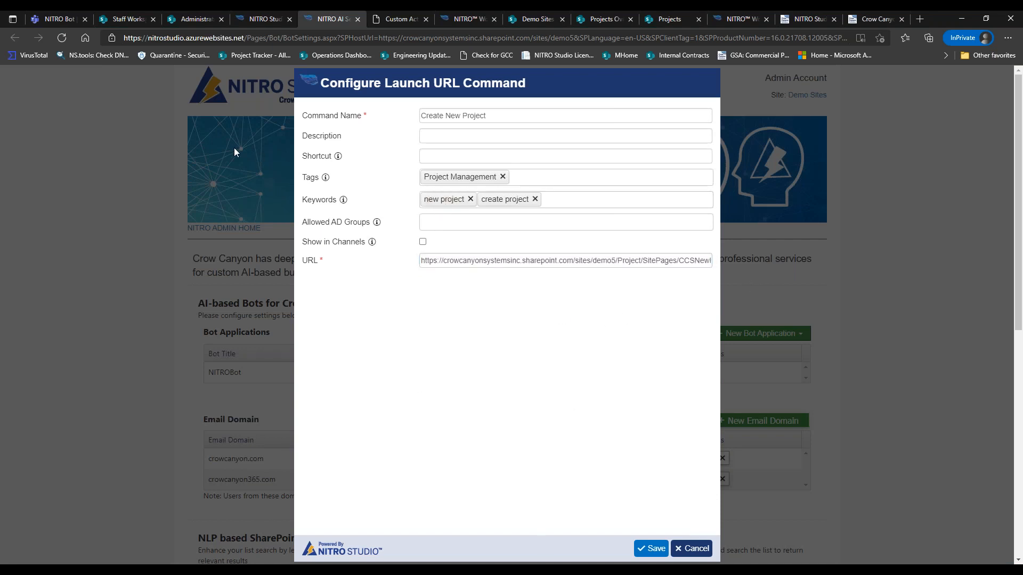
# Switch to the Teams chat, send "new project" to the NITRO Bot and open the Create New Project form from its reply
pyautogui.click(52, 17)
pyautogui.click(528, 532)
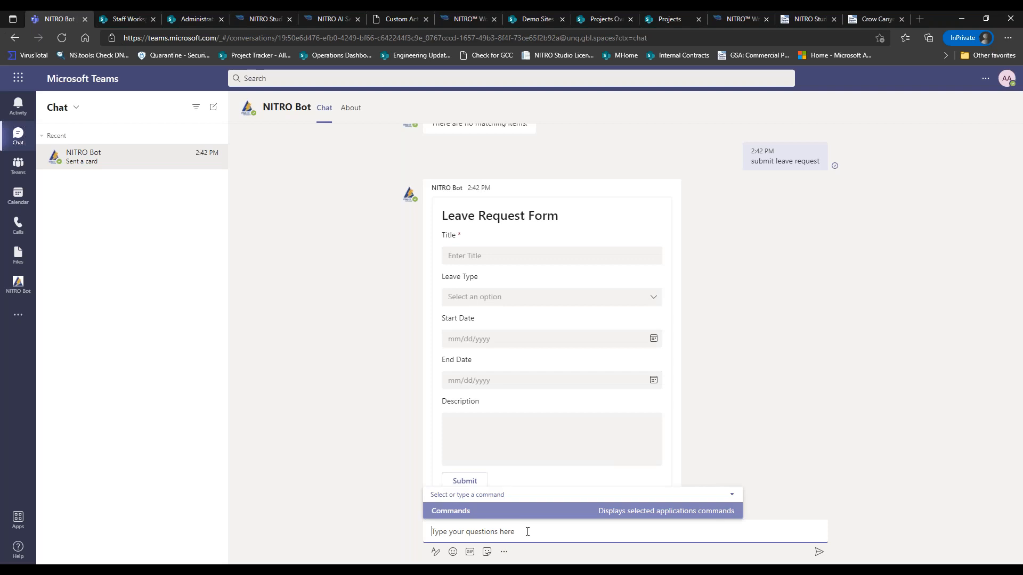
pyautogui.write('new project')
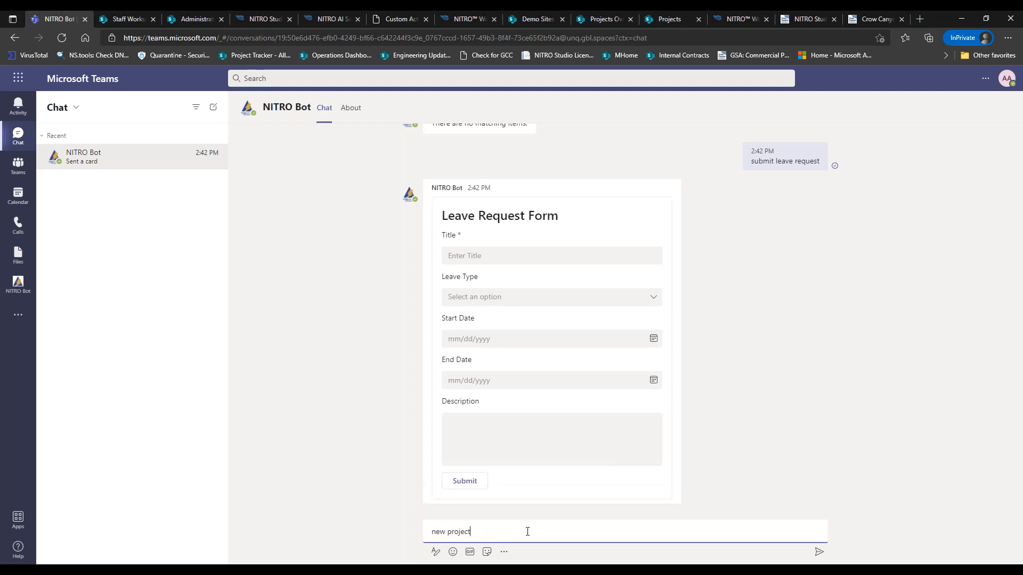
pyautogui.press('Return')
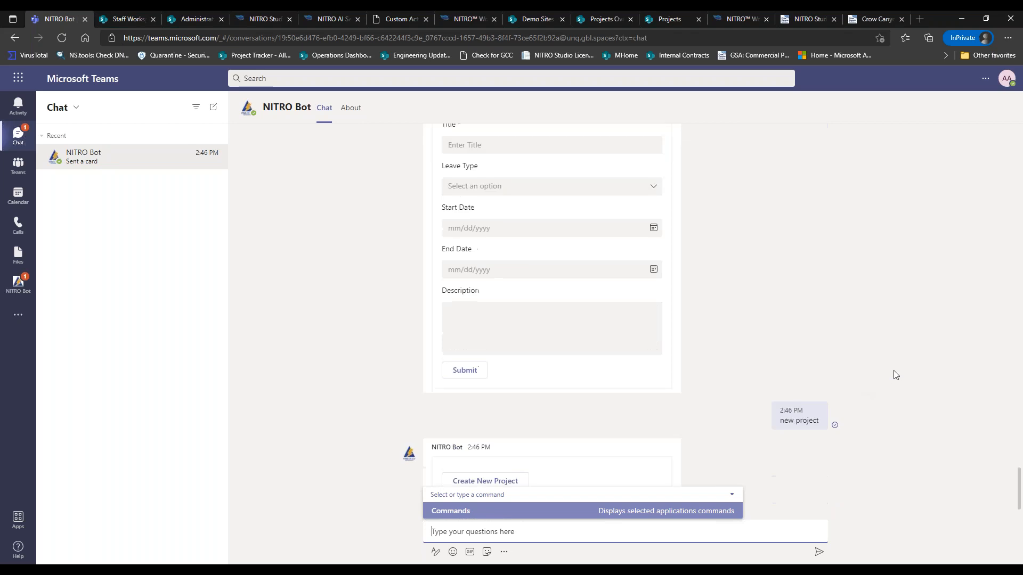
pyautogui.click(498, 483)
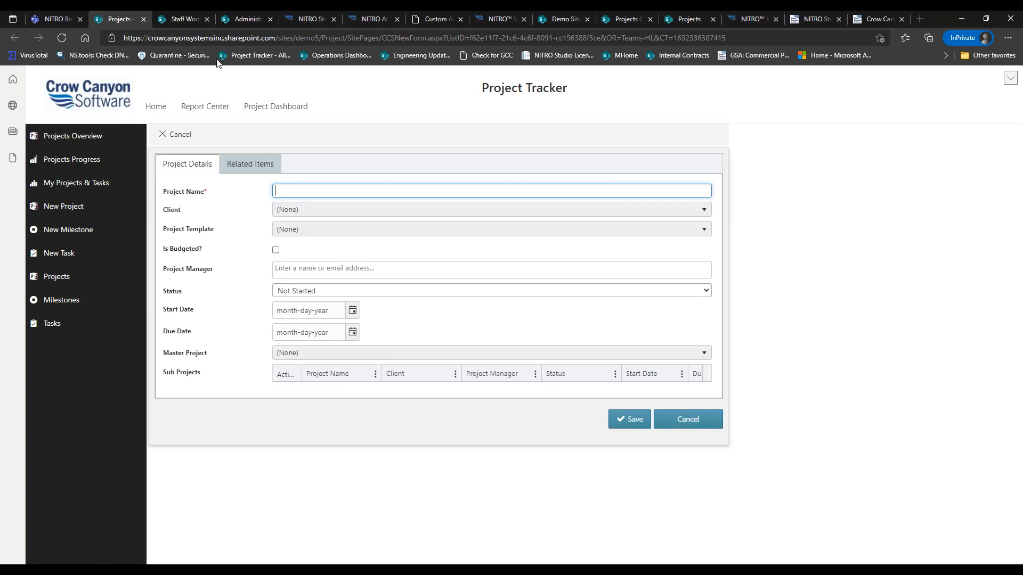
# Return to the Create New Project command's settings and highlight the ListID part of its URL
pyautogui.click(373, 19)
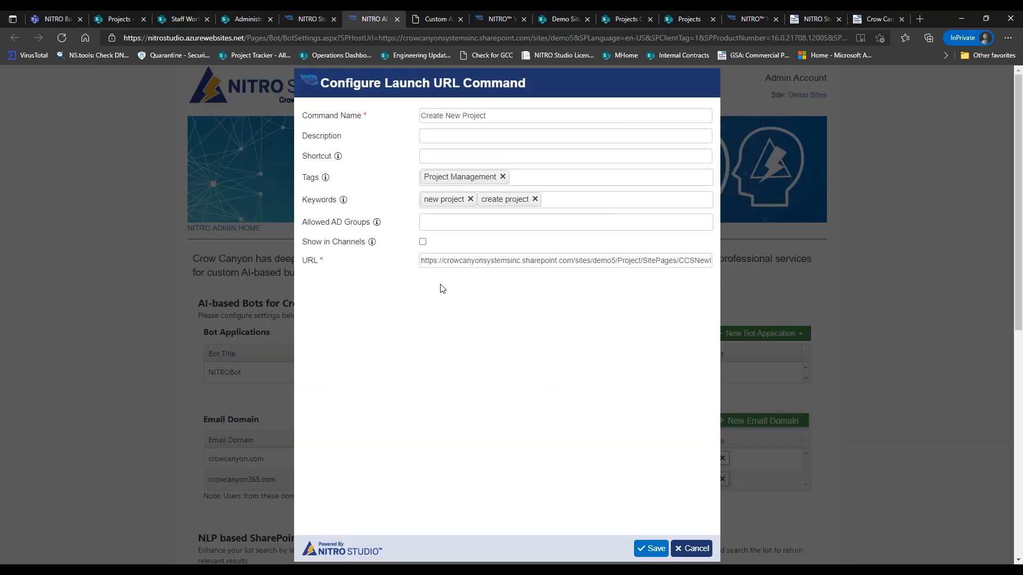
pyautogui.moveTo(462, 261); pyautogui.dragTo(714, 262)
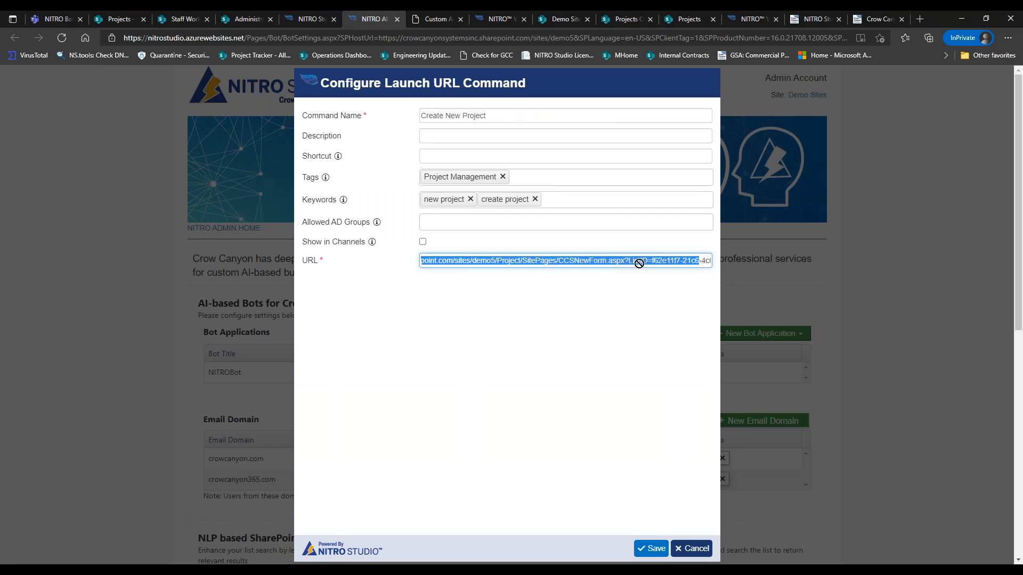
pyautogui.moveTo(645, 262); pyautogui.dragTo(734, 255)
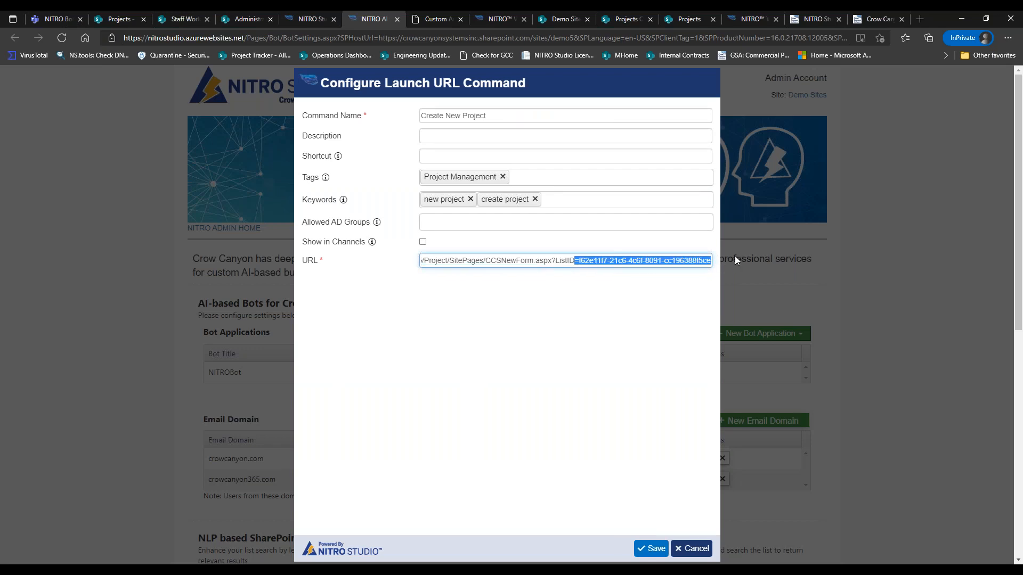
# Highlight the entire launch URL of the Create New Project command, and close the command and bot configuration without saving
pyautogui.moveTo(546, 263); pyautogui.dragTo(310, 212)
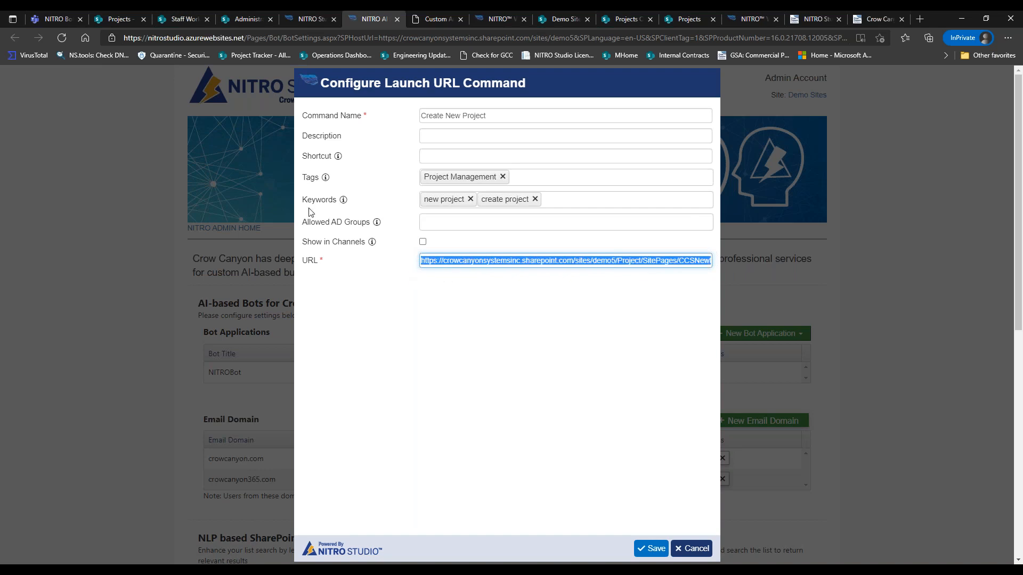
pyautogui.click(695, 553)
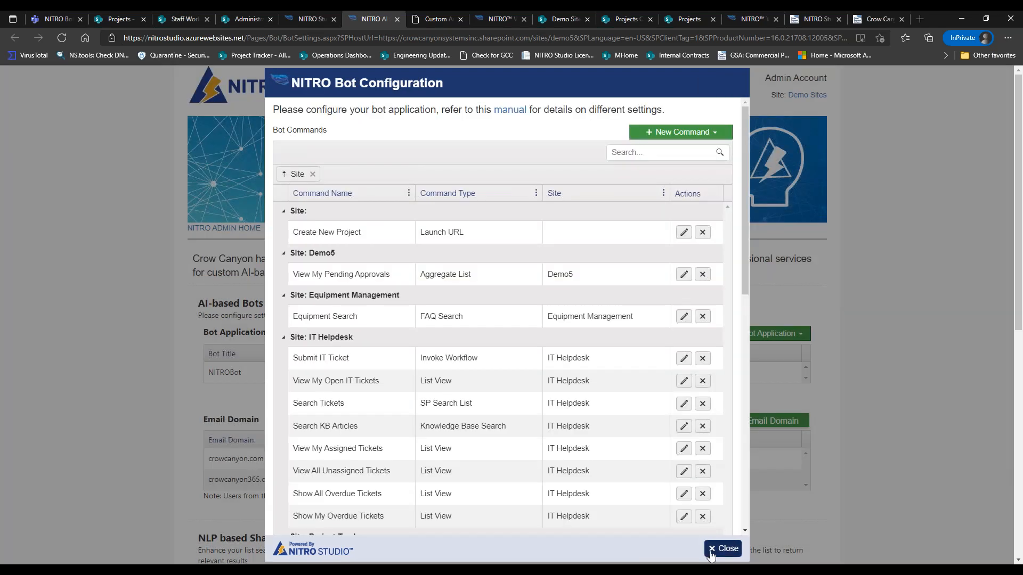
pyautogui.click(711, 553)
# Switch to the Teams chat and send "Commands" to the NITRO Bot
pyautogui.click(63, 20)
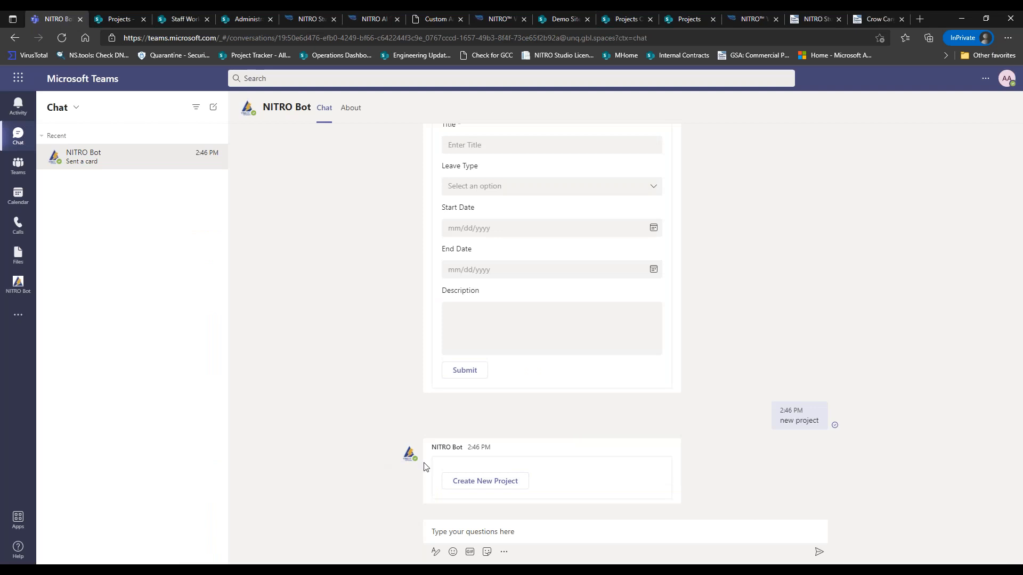
pyautogui.click(596, 532)
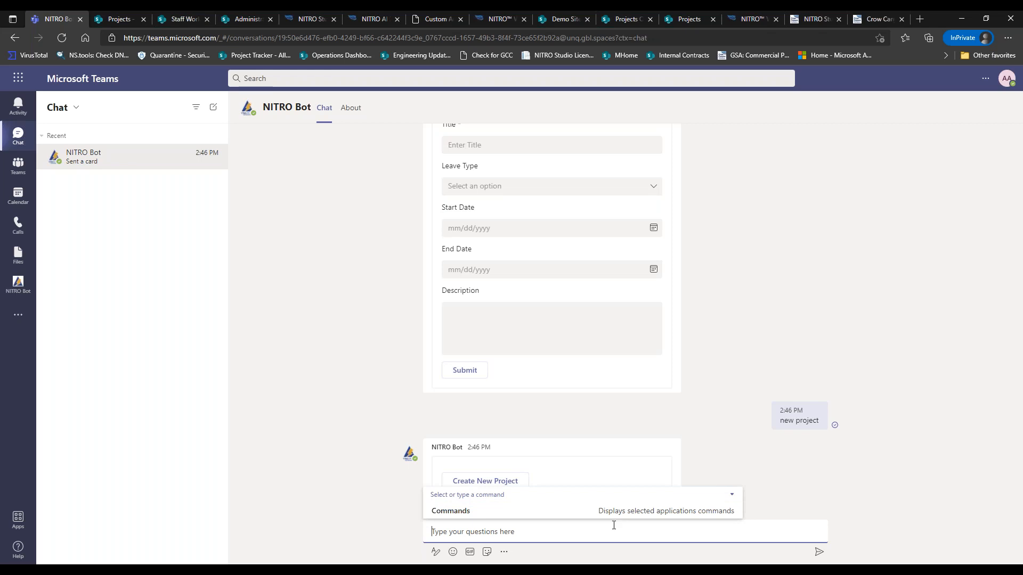
pyautogui.write('comman')
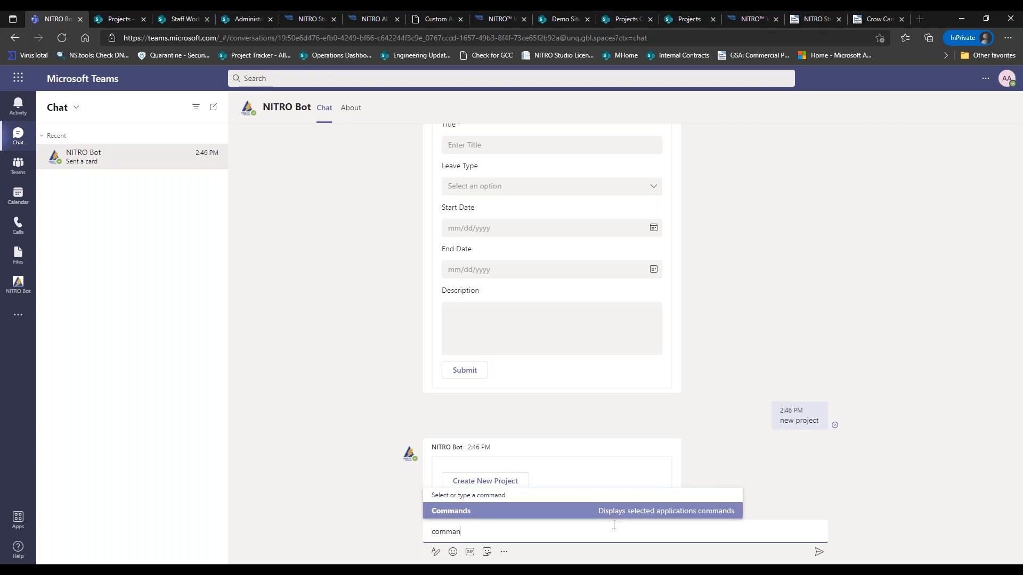
pyautogui.write('ds')
pyautogui.press('Return')
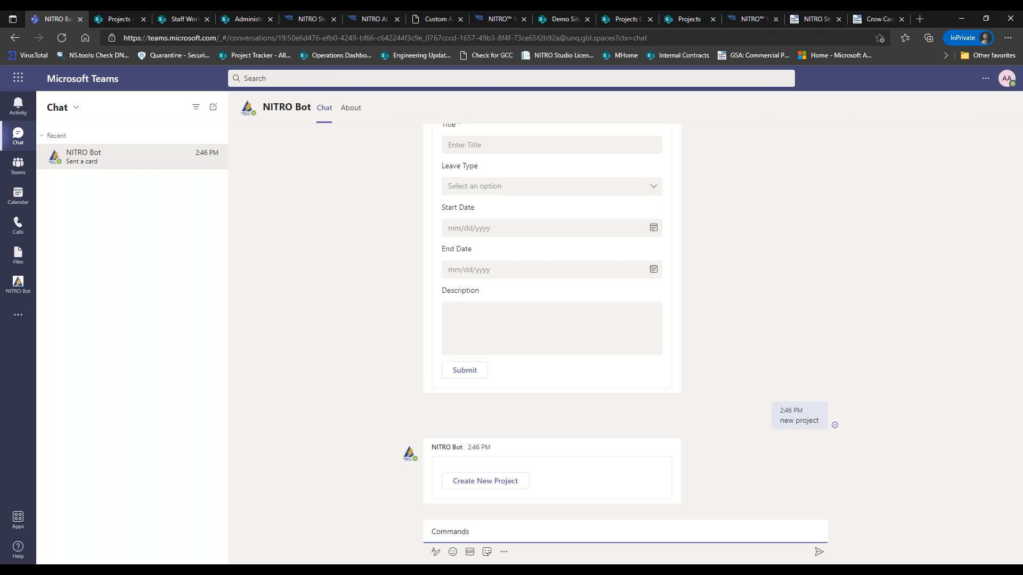
pyautogui.click(819, 552)
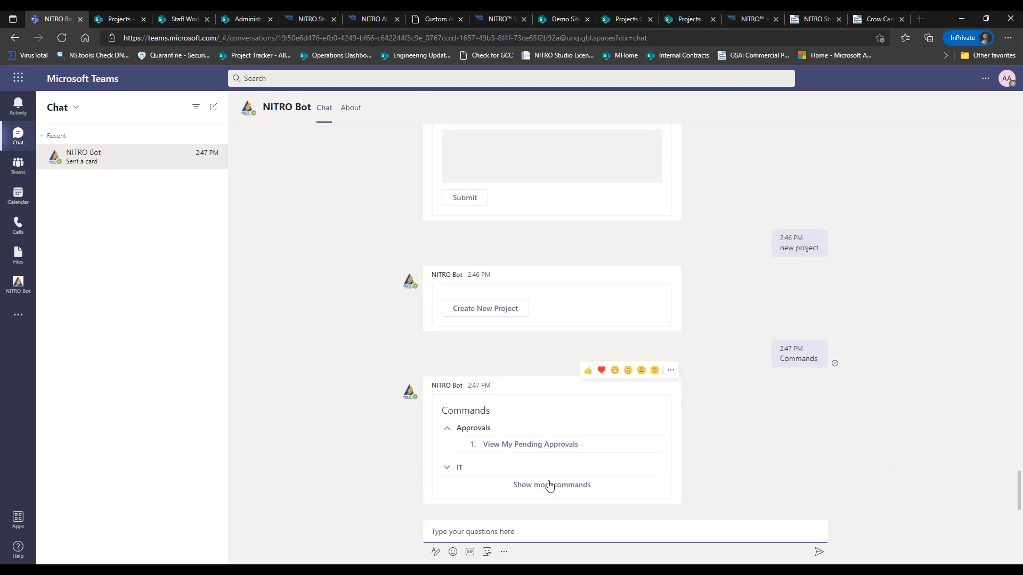
# Expand the IT and Project Management groups in the bot's reply and show more commands
pyautogui.click(448, 470)
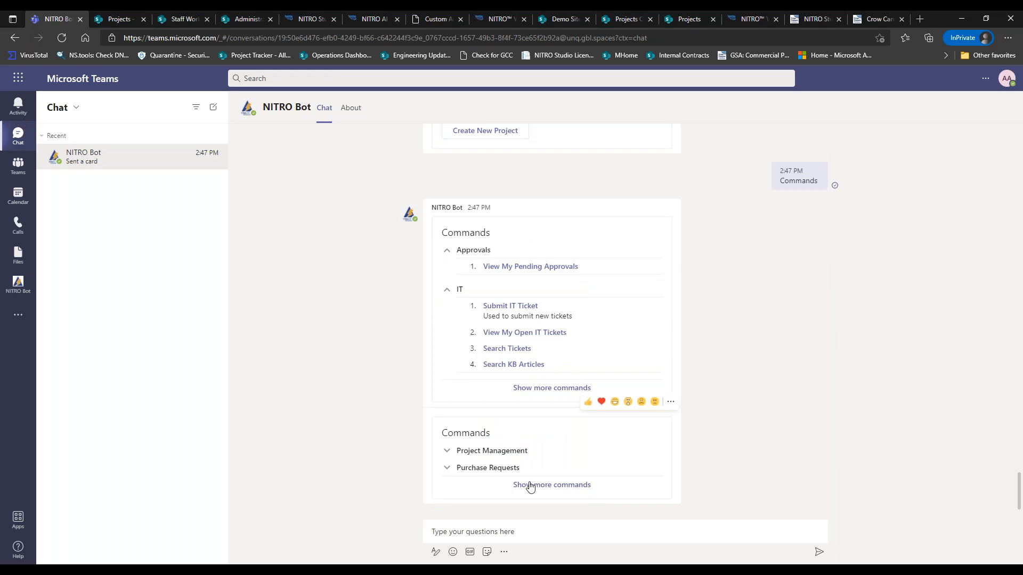
pyautogui.click(486, 452)
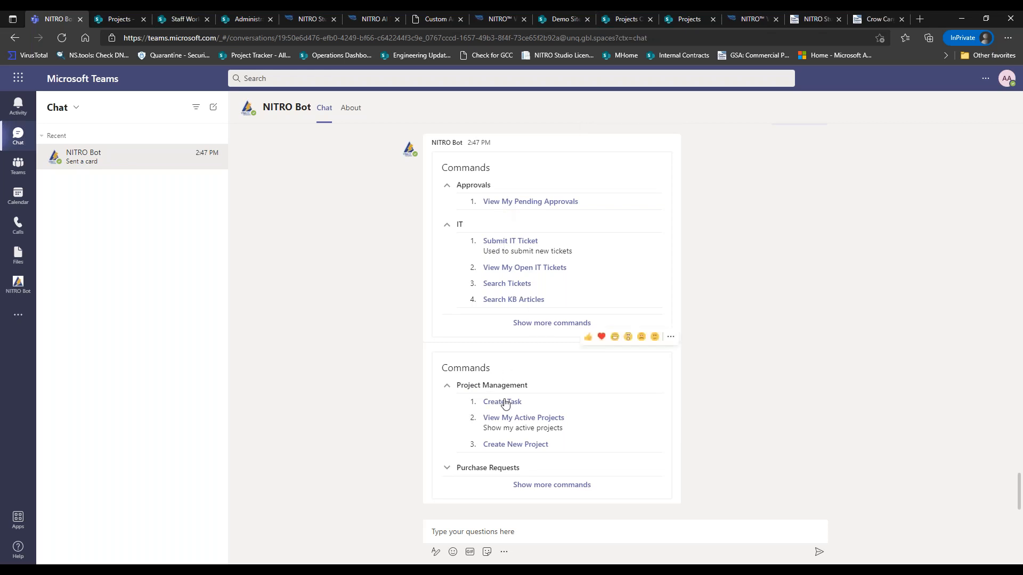
pyautogui.click(575, 486)
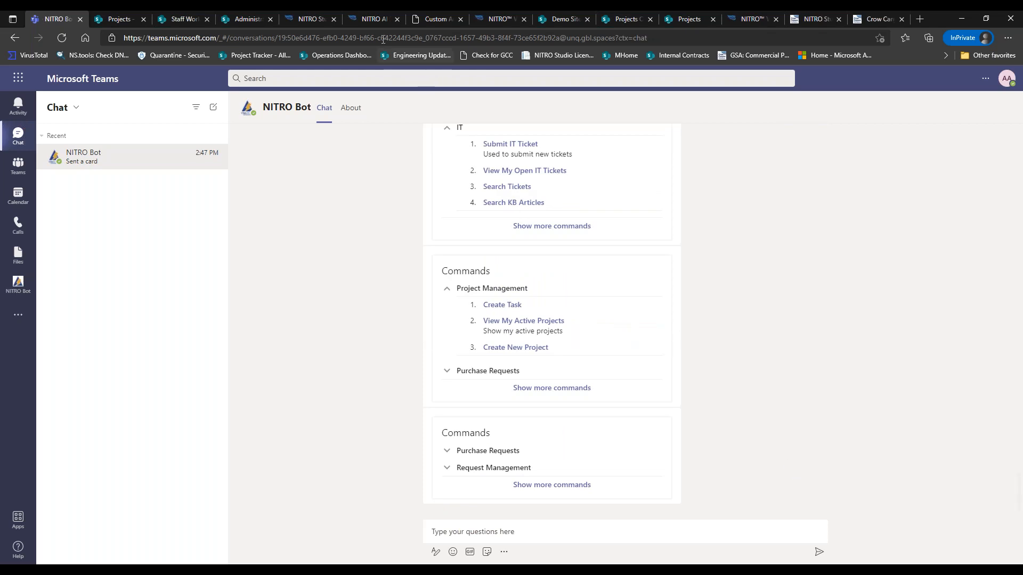
# Reopen the NITROBot configuration, examine the Allowed AD Groups setting of the Create New Project command and close everything without saving
pyautogui.click(373, 18)
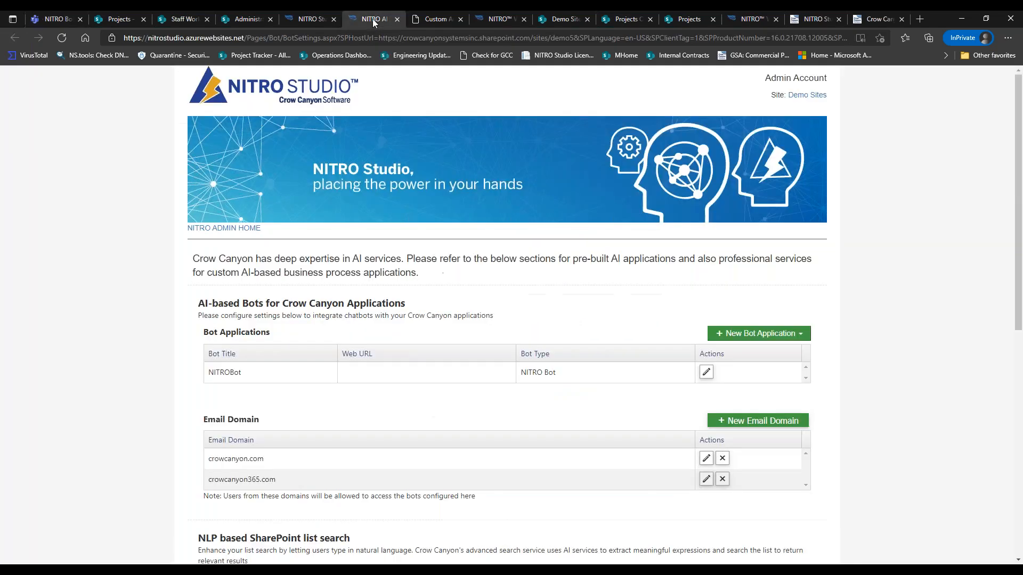
pyautogui.click(706, 372)
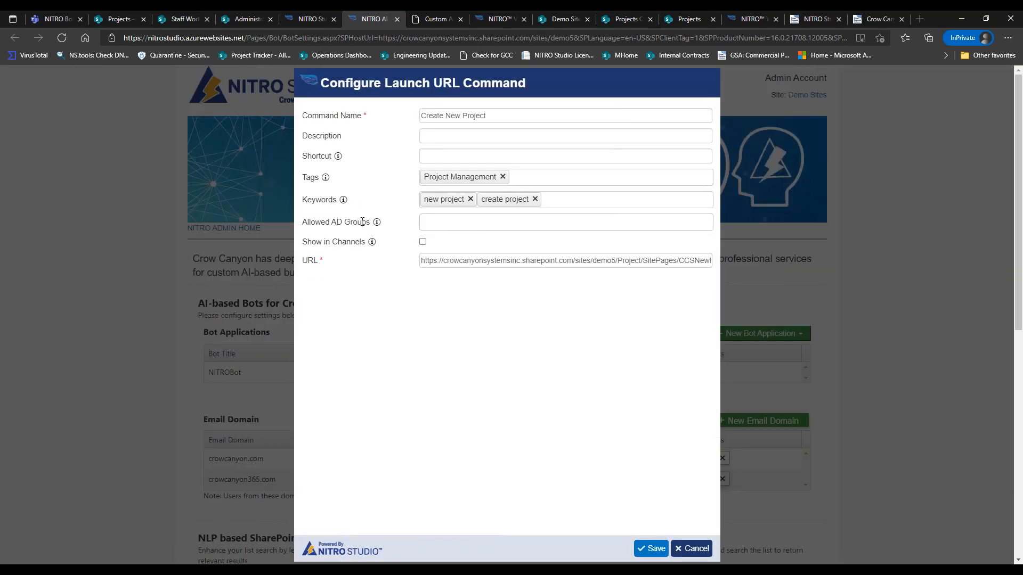
pyautogui.moveTo(377, 223)
pyautogui.click(697, 549)
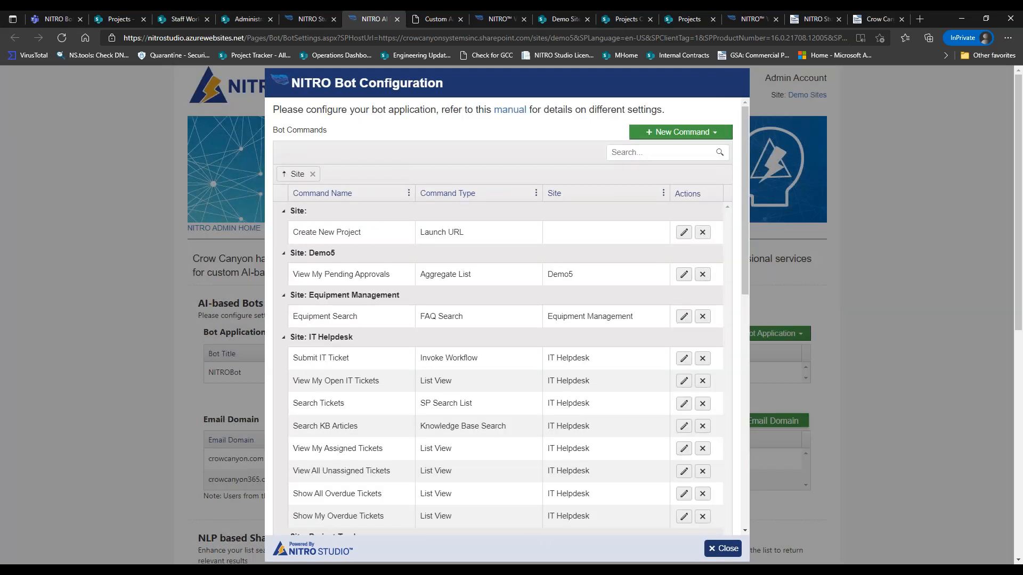
pyautogui.click(724, 549)
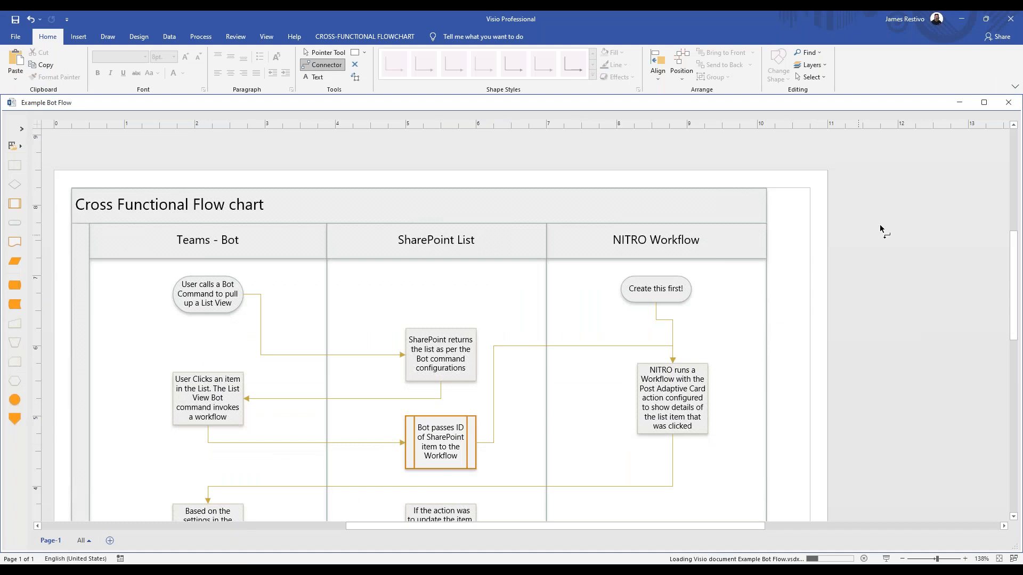
# Review the Example Bot Flow cross-functional flowchart in Visio down to its last boxes and minimize it
pyautogui.moveTo(1013, 279); pyautogui.dragTo(1019, 313)
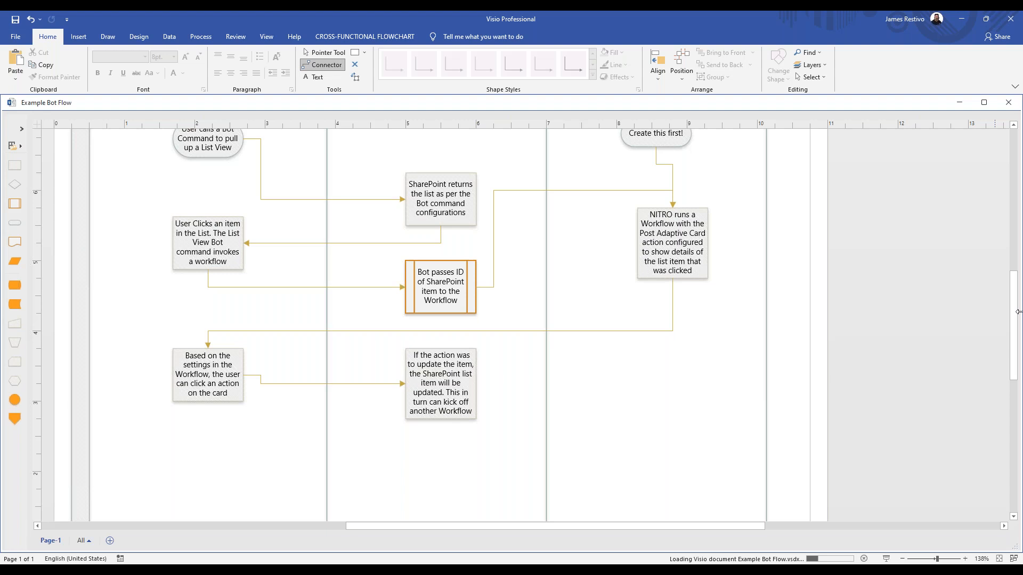
pyautogui.click(968, 24)
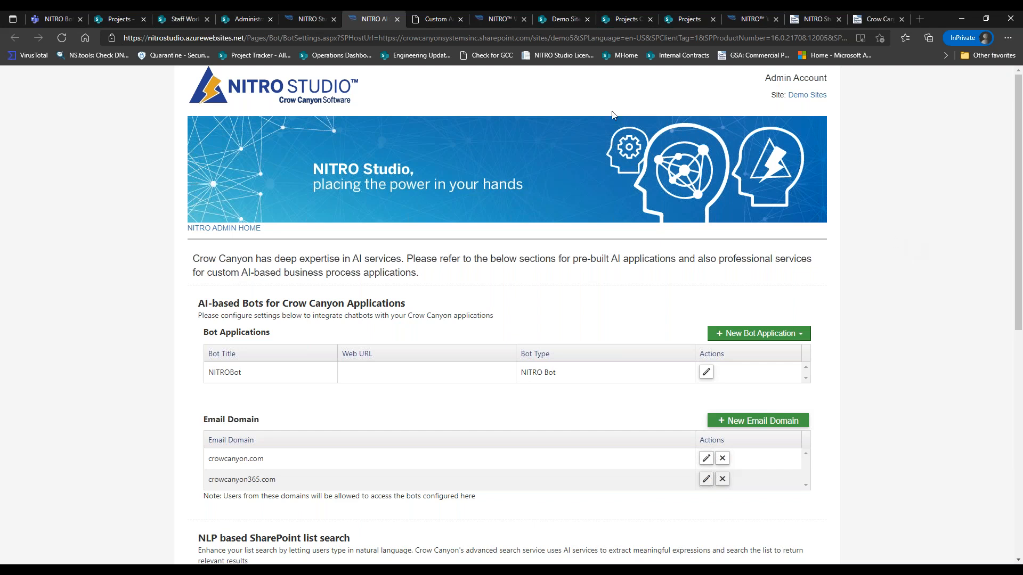
# Switch to the workflow configuration page and show the Microsoft Teams actions available for a new workflow action
pyautogui.click(437, 24)
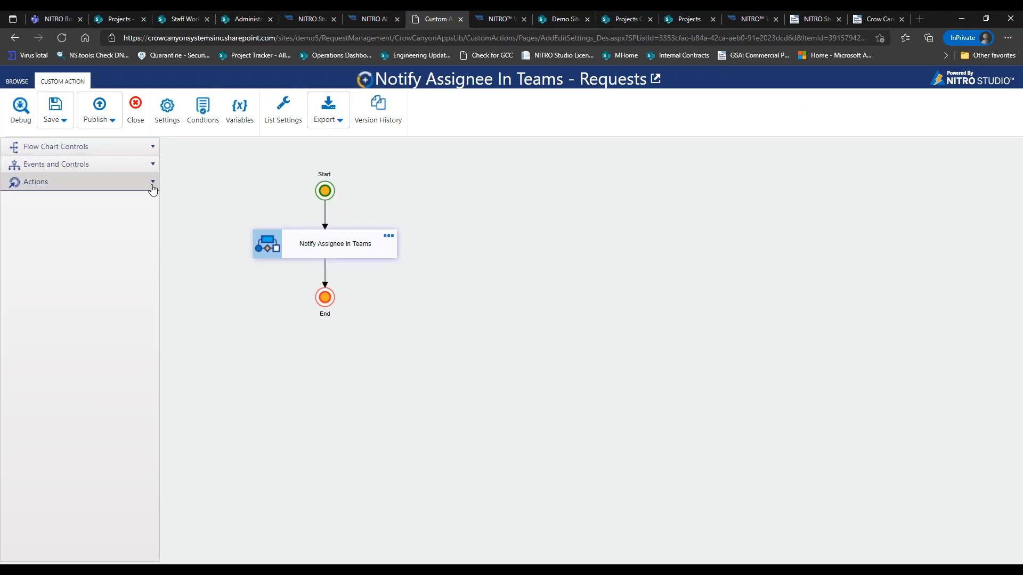
pyautogui.click(501, 19)
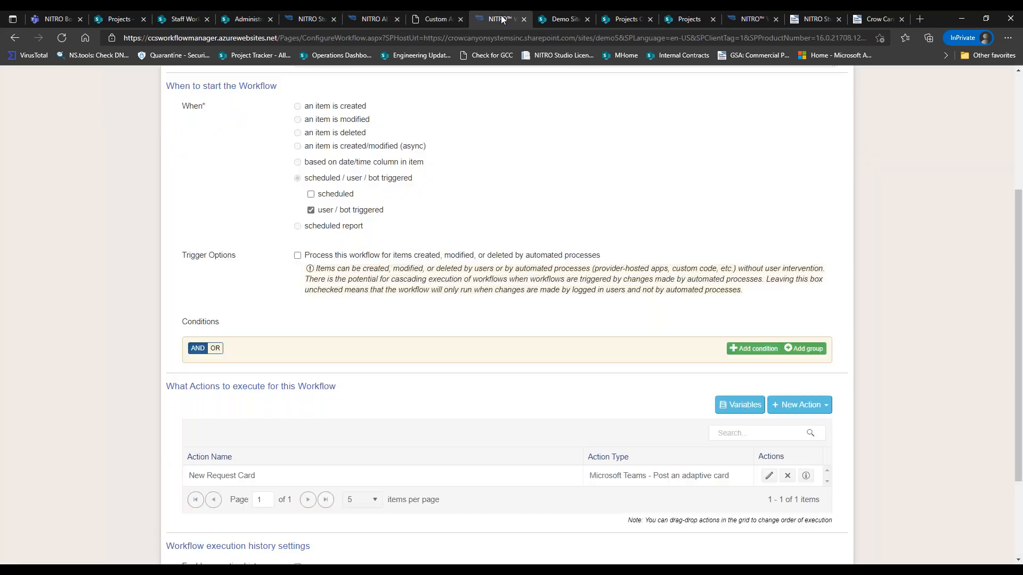
pyautogui.click(801, 405)
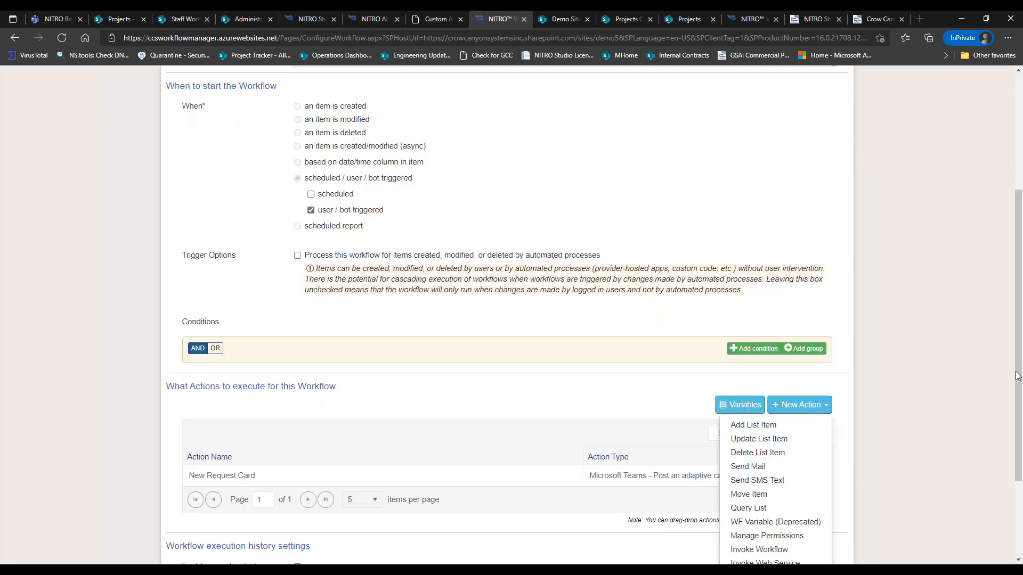
pyautogui.scroll(-2, 974, 455)
pyautogui.moveTo(767, 490)
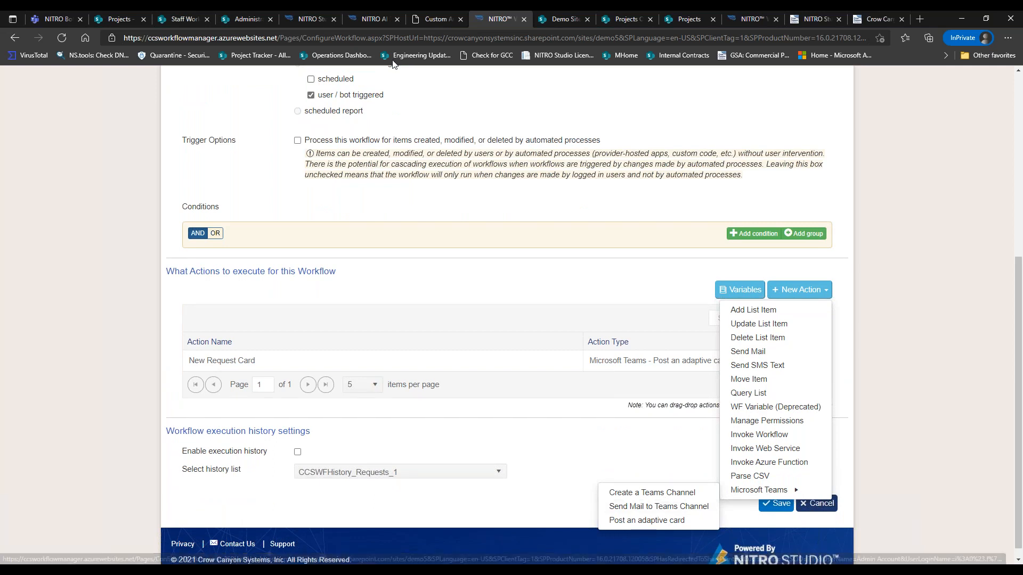
# Return to the Notify Assignee In Teams custom action and examine its available actions down to Post an Adaptive Card
pyautogui.click(429, 20)
pyautogui.click(148, 183)
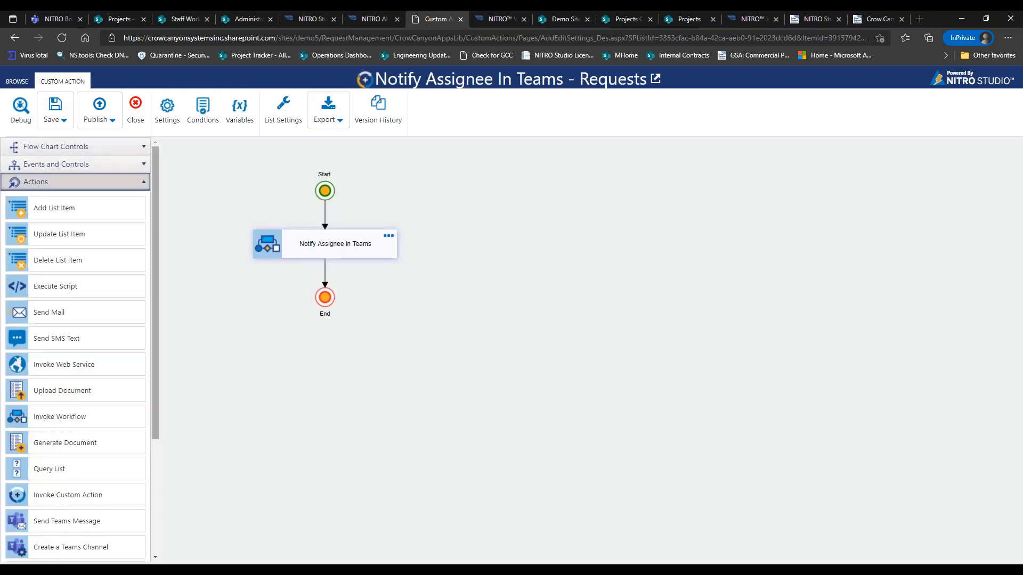
pyautogui.moveTo(154, 219); pyautogui.dragTo(141, 337)
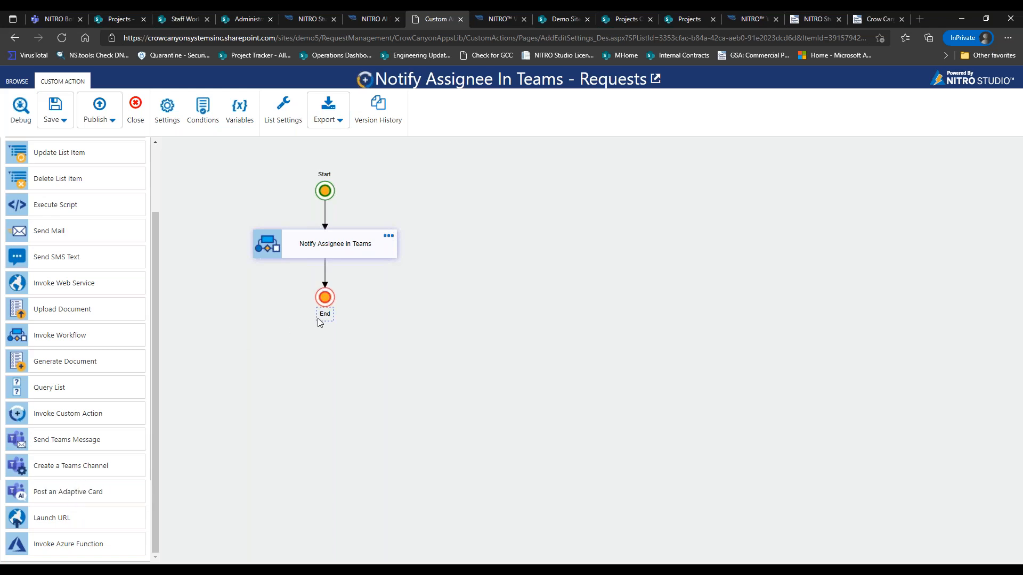
# Insert a Post an Adaptive Card action between Notify Assignee in Teams and End, review its settings and cancel them
pyautogui.moveTo(324, 298); pyautogui.dragTo(325, 373)
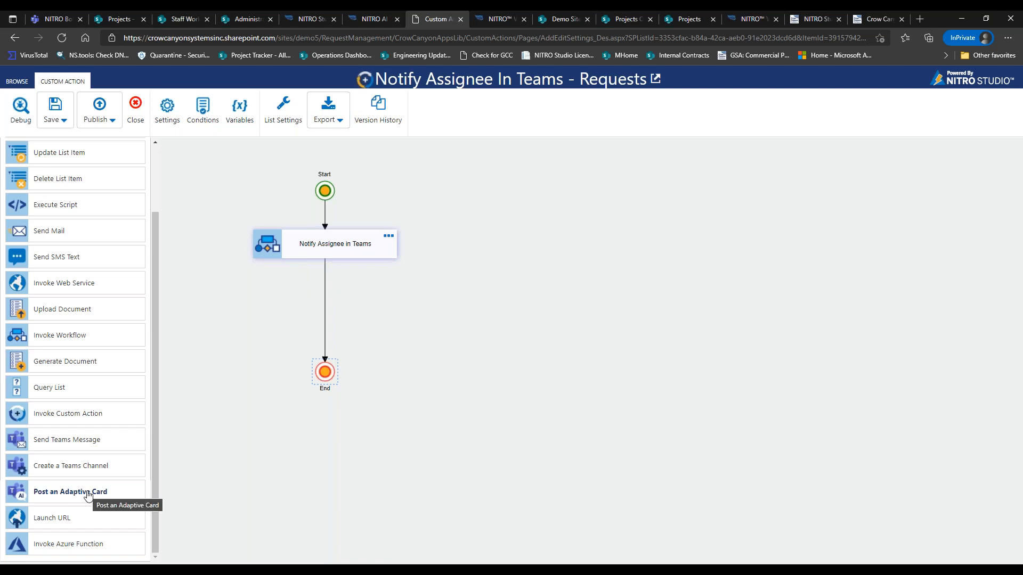
pyautogui.moveTo(88, 494); pyautogui.dragTo(334, 309)
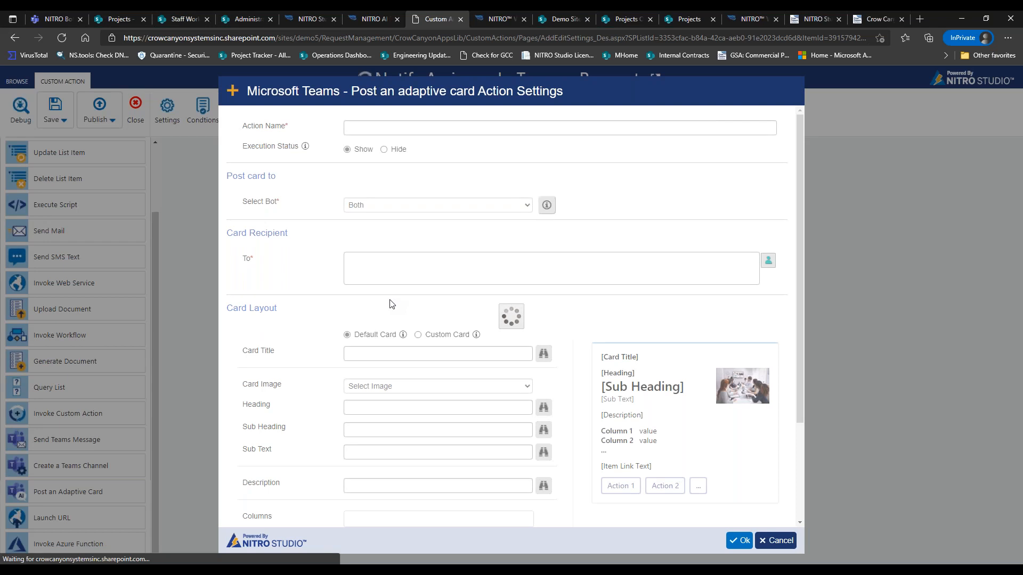
pyautogui.moveTo(800, 219); pyautogui.dragTo(795, 375)
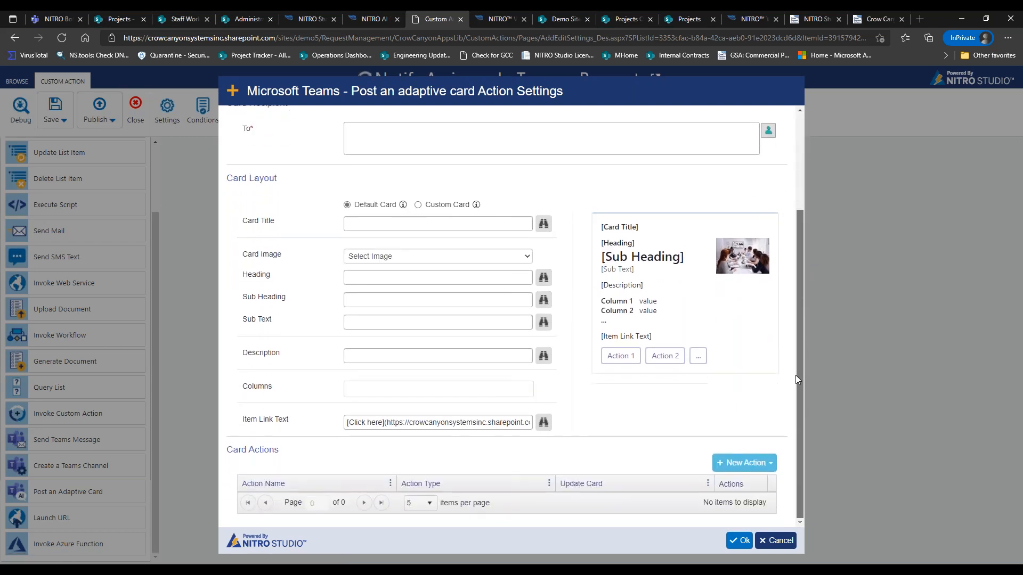
pyautogui.click(775, 541)
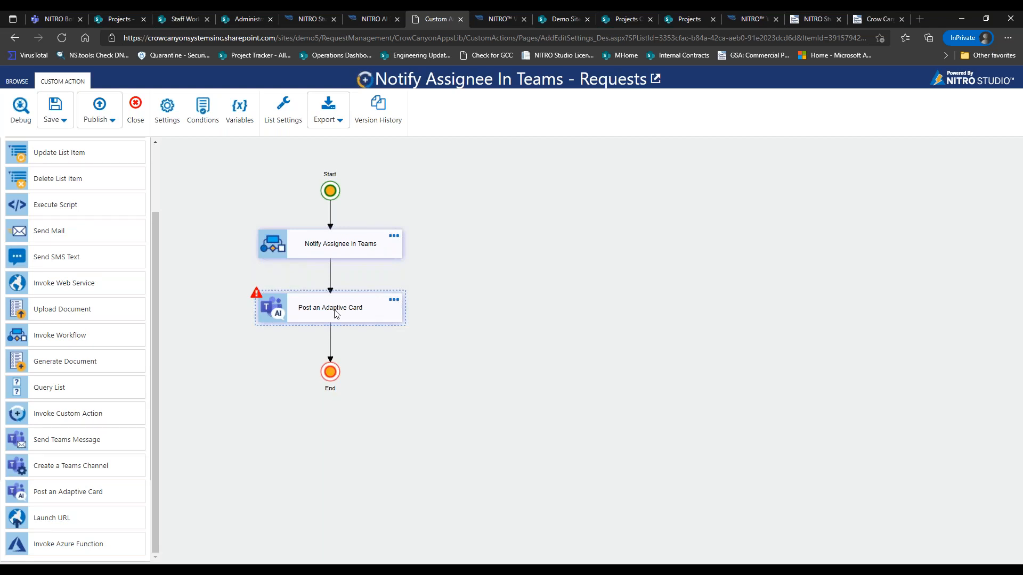
# Delete the Post an Adaptive Card action and reposition the End node and Notify Assignee in Teams action closer together
pyautogui.click(417, 302)
pyautogui.moveTo(331, 372); pyautogui.dragTo(331, 334)
pyautogui.moveTo(353, 243); pyautogui.dragTo(353, 260)
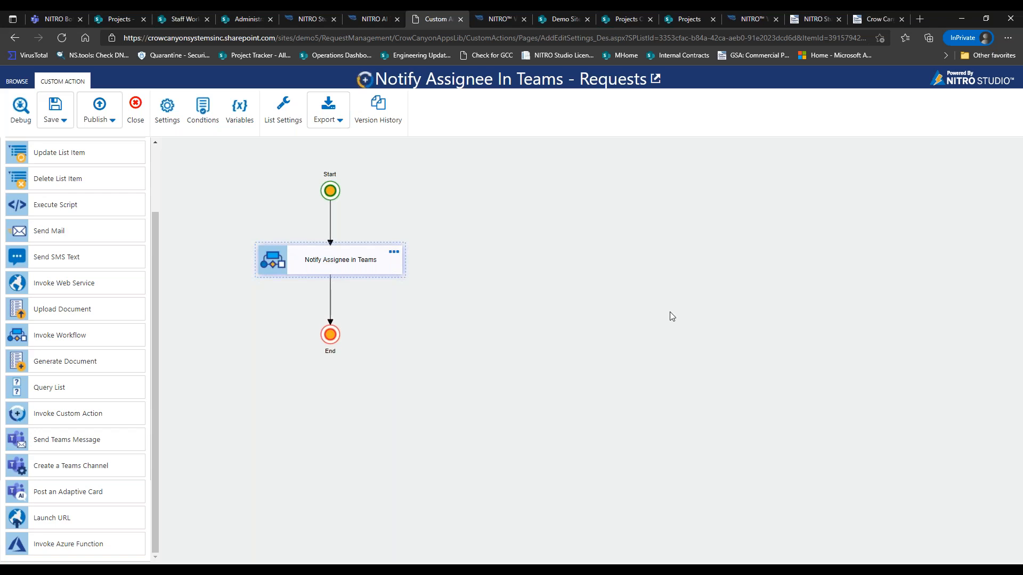
# View the NITRO Studio Workshops page briefly, and examine the Upcoming Webinars section on the Crow Canyon webinars page
pyautogui.hotkey('alt', 'Tab')
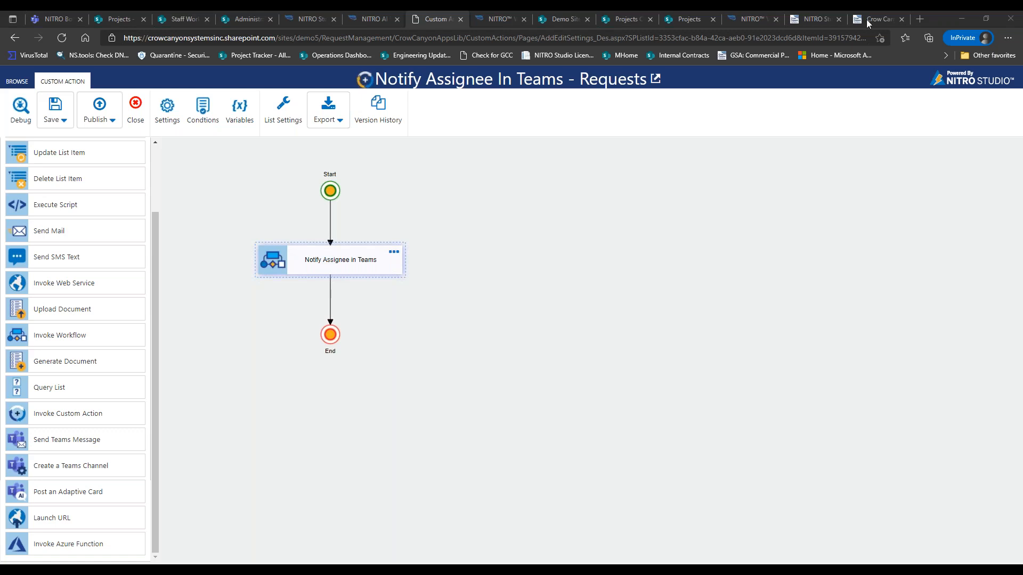
pyautogui.click(817, 19)
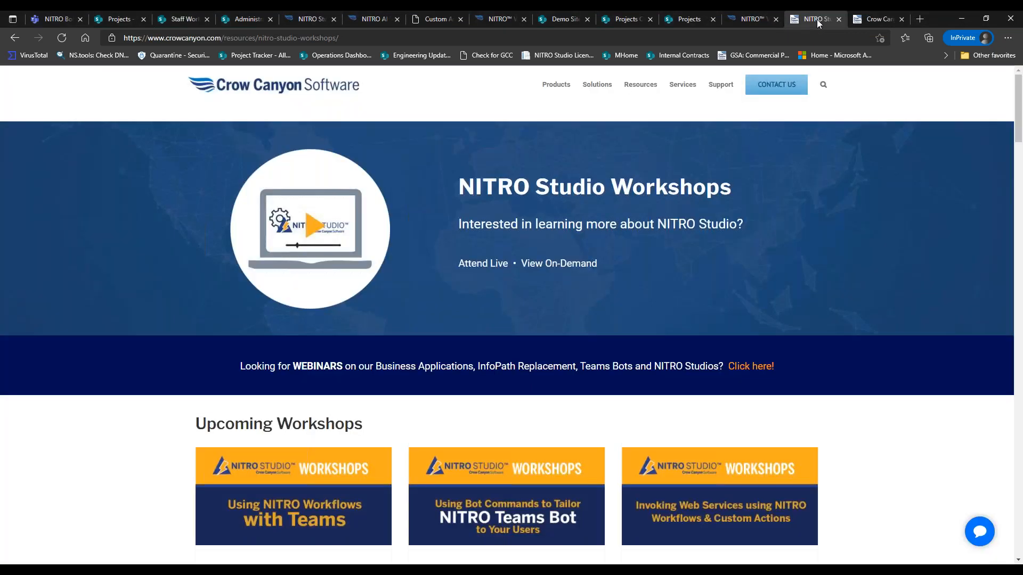
pyautogui.click(890, 22)
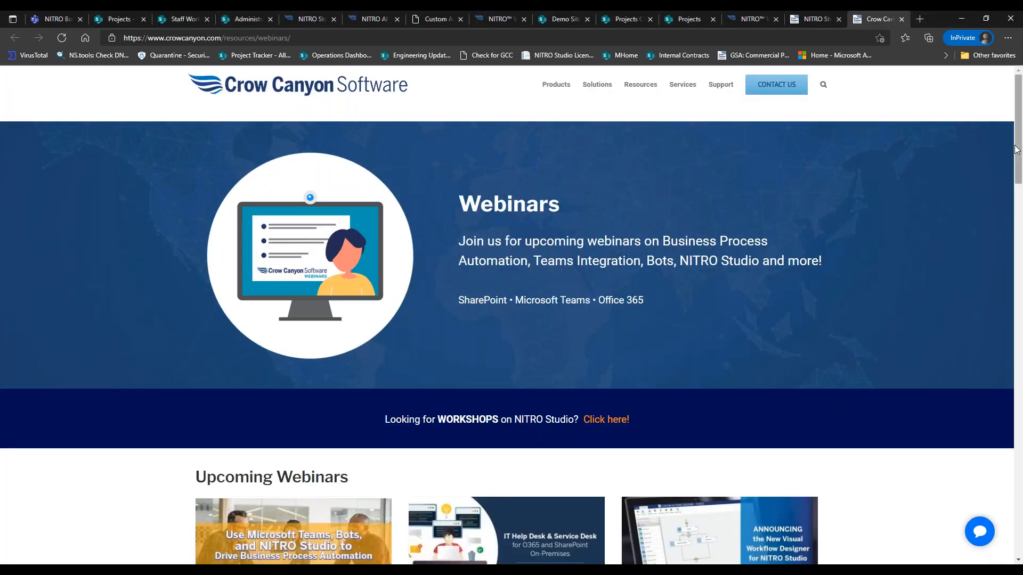
pyautogui.moveTo(1017, 152); pyautogui.dragTo(1017, 208)
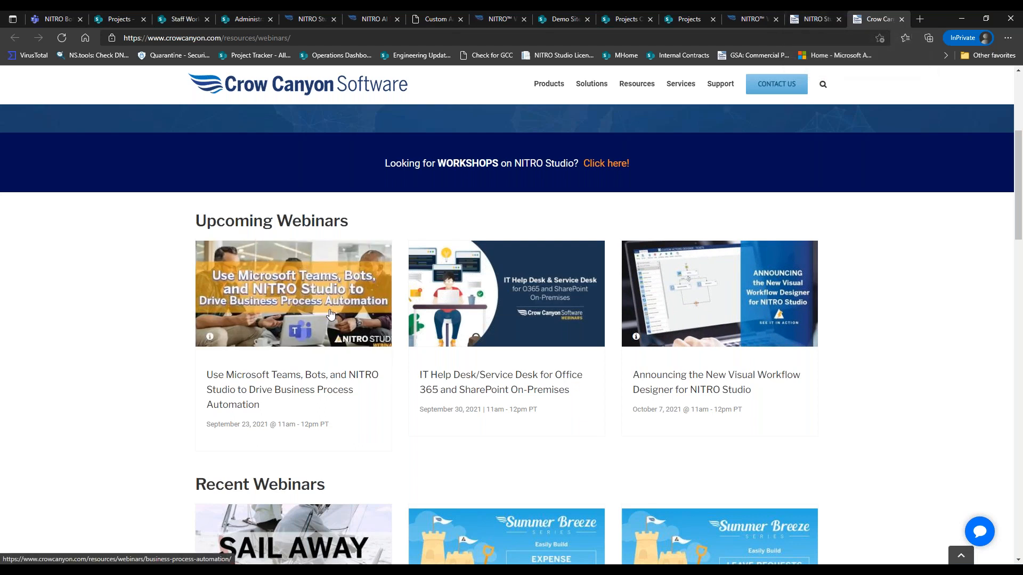
# Return to the NITRO Studio Workshops page, examine the upcoming workshops and their dates, and go back to the page's start
pyautogui.click(819, 15)
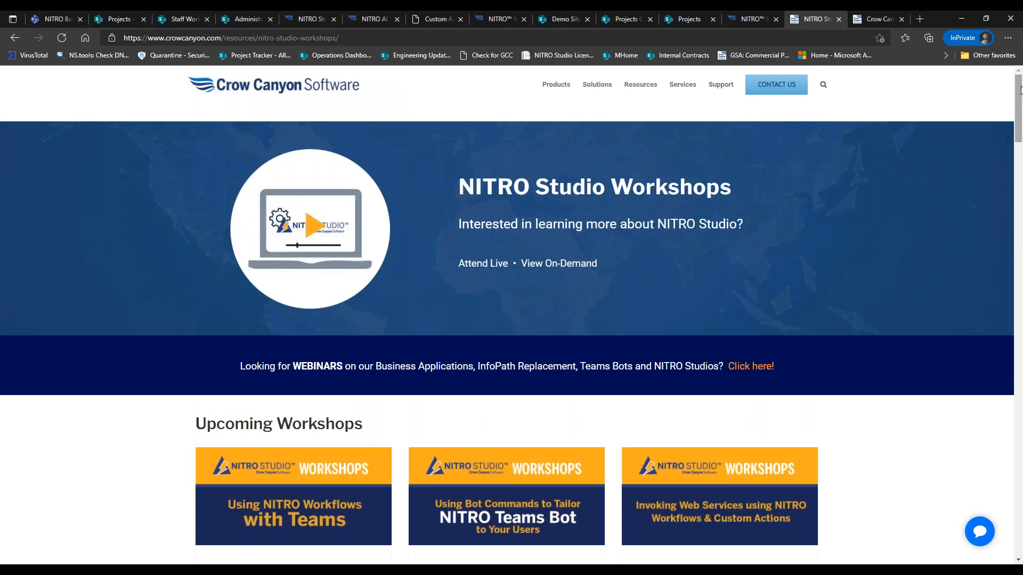
pyautogui.scroll(-2, 1020, 103)
pyautogui.scroll(-2, 1019, 103)
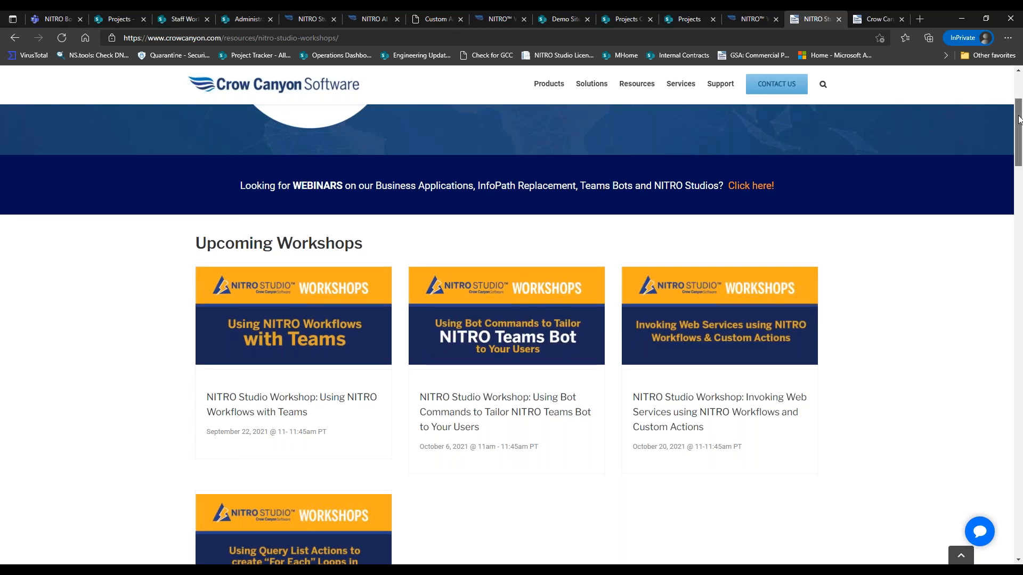
pyautogui.scroll(-2, 1018, 131)
pyautogui.moveTo(1018, 130)
pyautogui.mouseDown()
pyautogui.moveTo(1018, 143)
pyautogui.moveTo(1019, 124)
pyautogui.mouseUp()
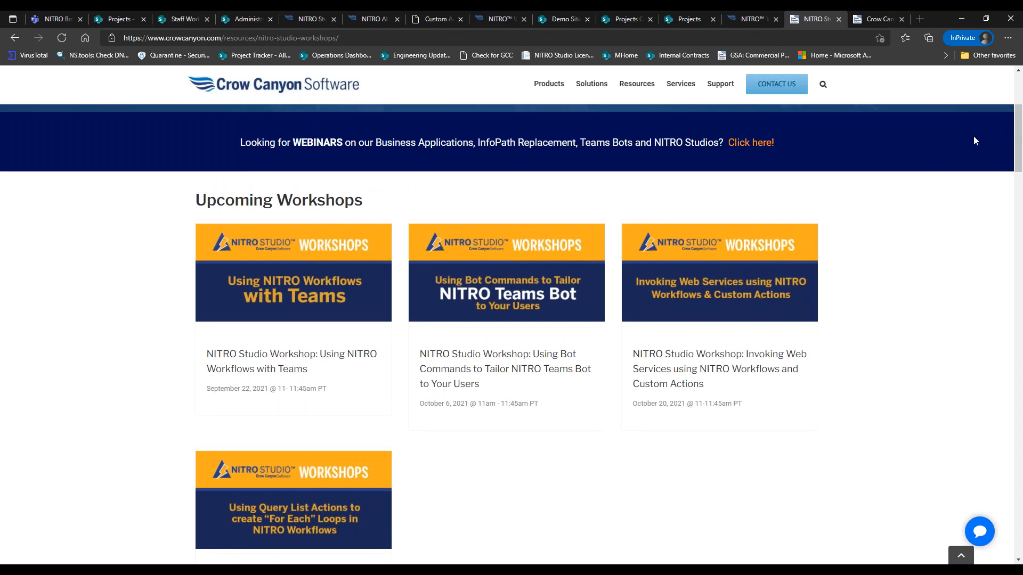
pyautogui.moveTo(1018, 123)
pyautogui.mouseDown()
pyautogui.moveTo(1018, 91)
pyautogui.moveTo(1016, 122)
pyautogui.mouseUp()
pyautogui.moveTo(1016, 130); pyautogui.dragTo(1020, 92)
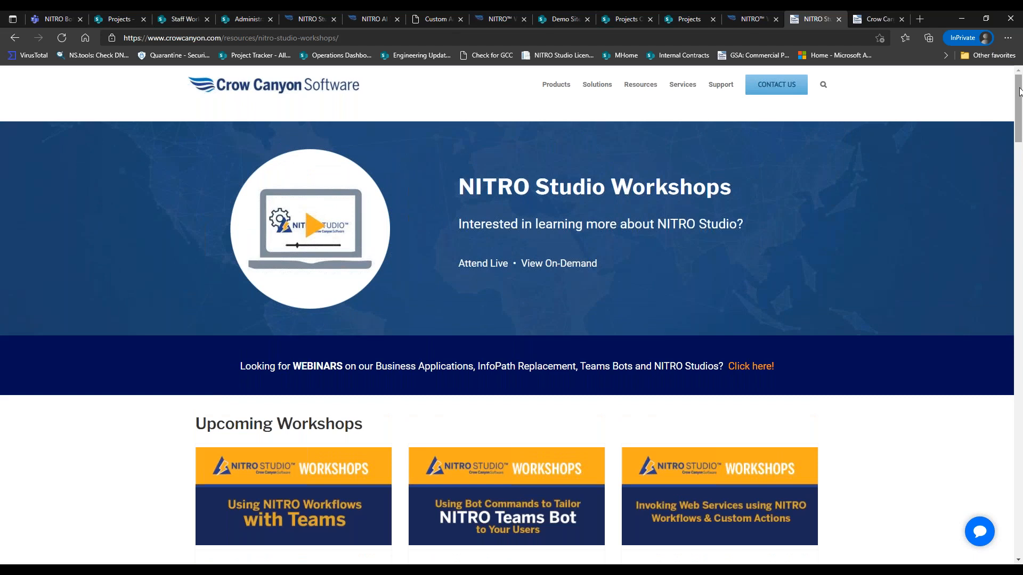